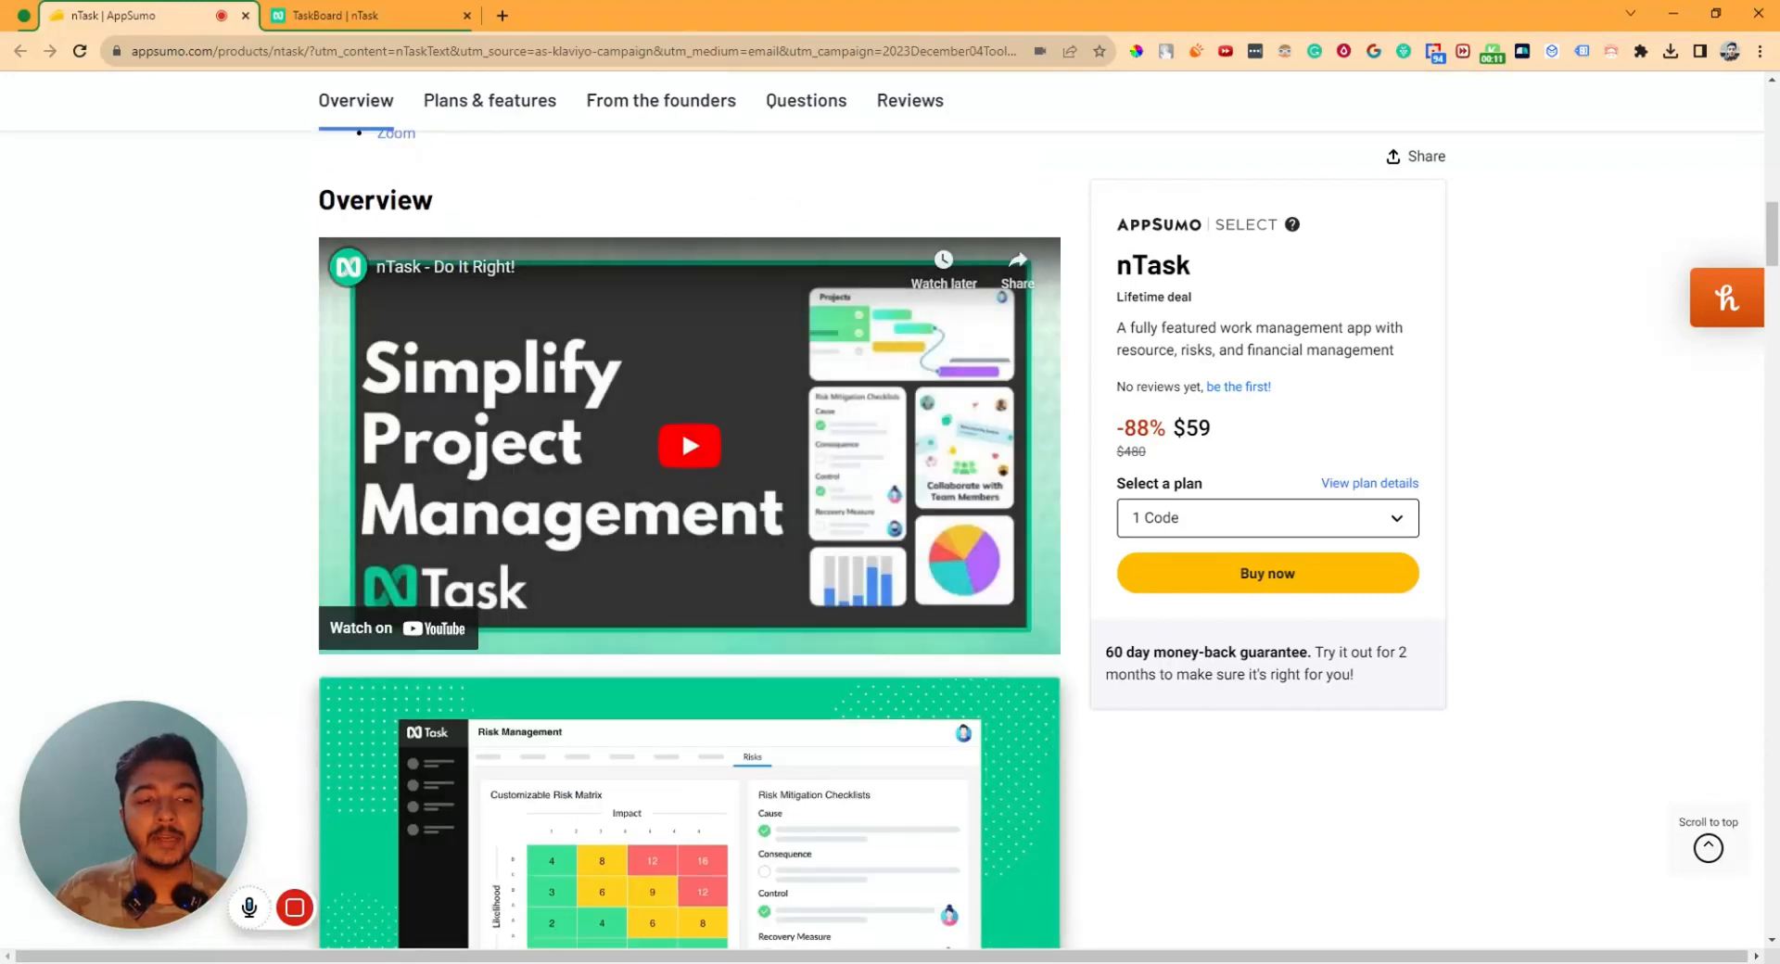
- Review the deal's plans: Plan 1 at $59 with unlimited observers, workspaces and tasks, 5 users, and Plan 2's user count
left_click(505, 109)
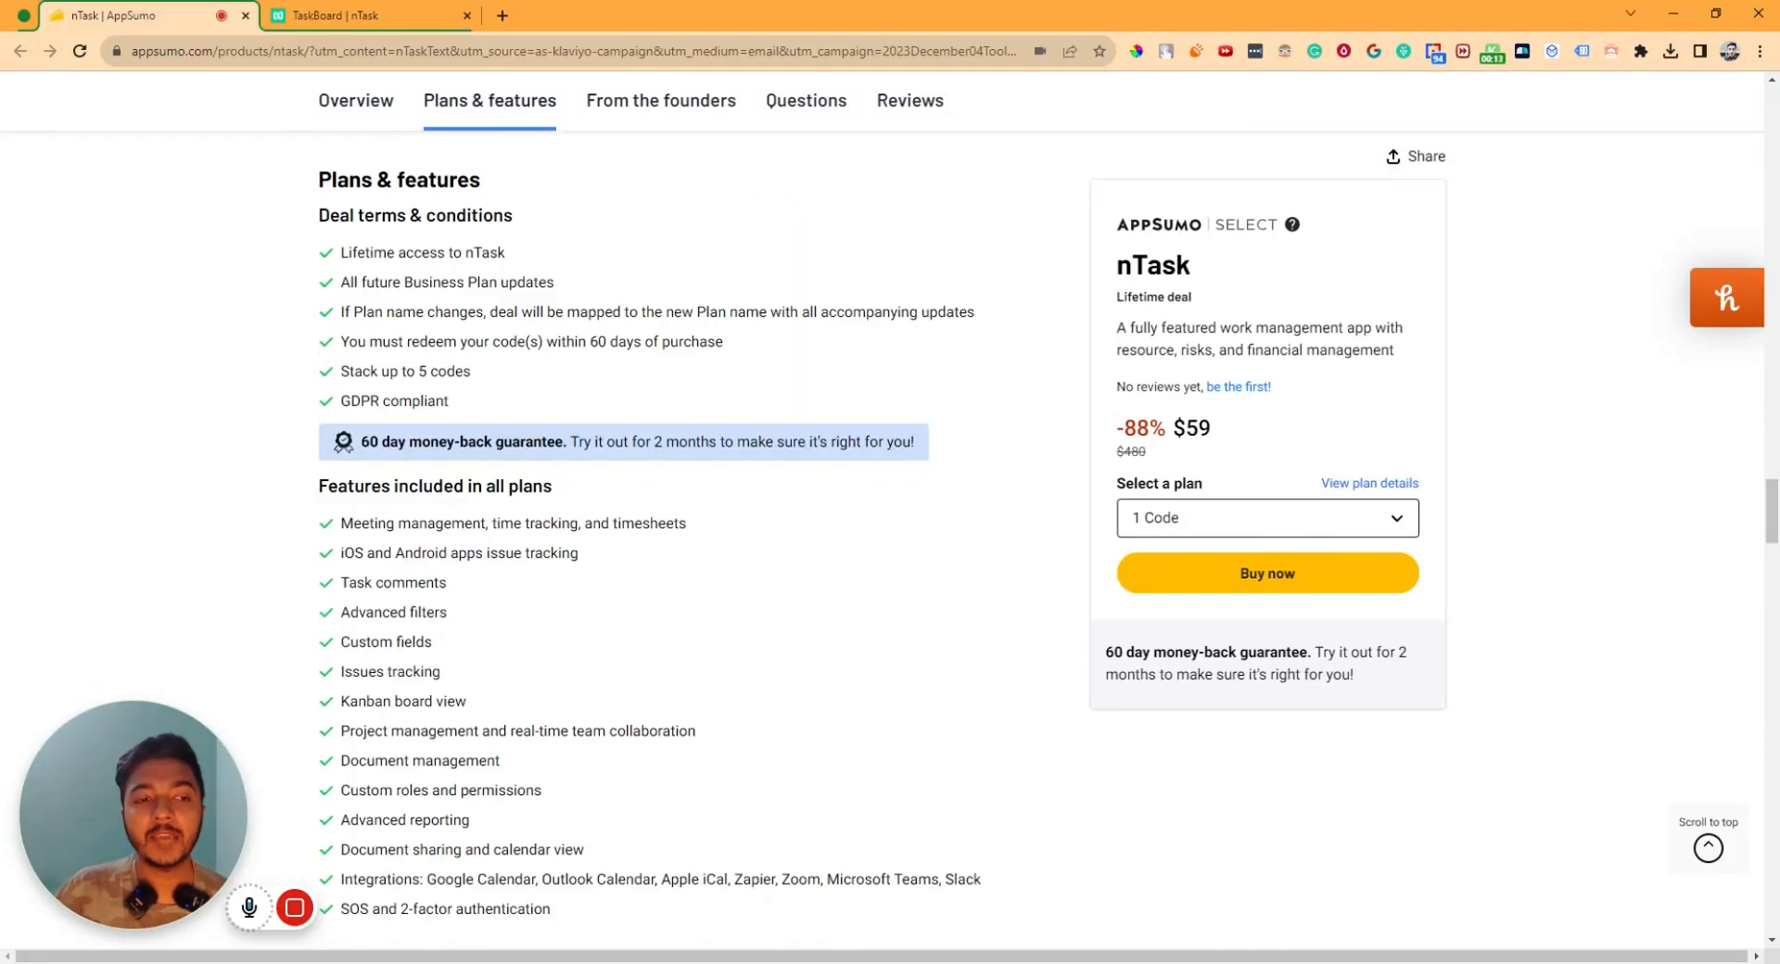
scroll(453, 536, "down", 6)
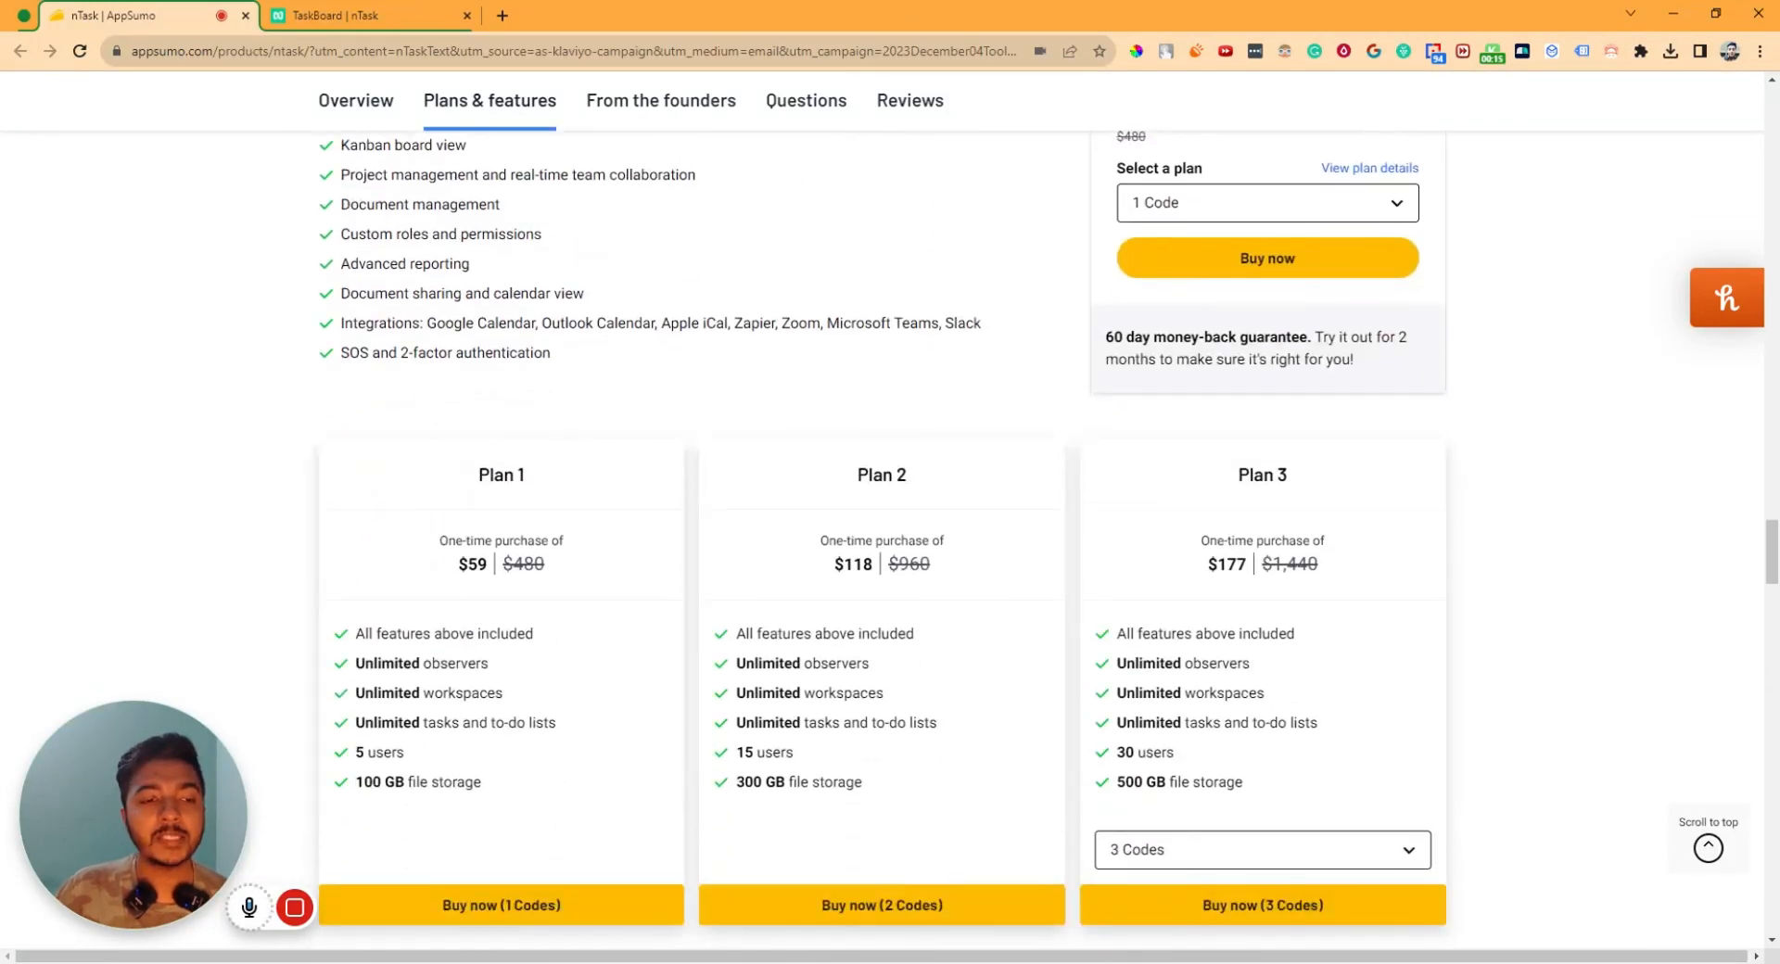
left_click_drag(457, 564, 500, 567)
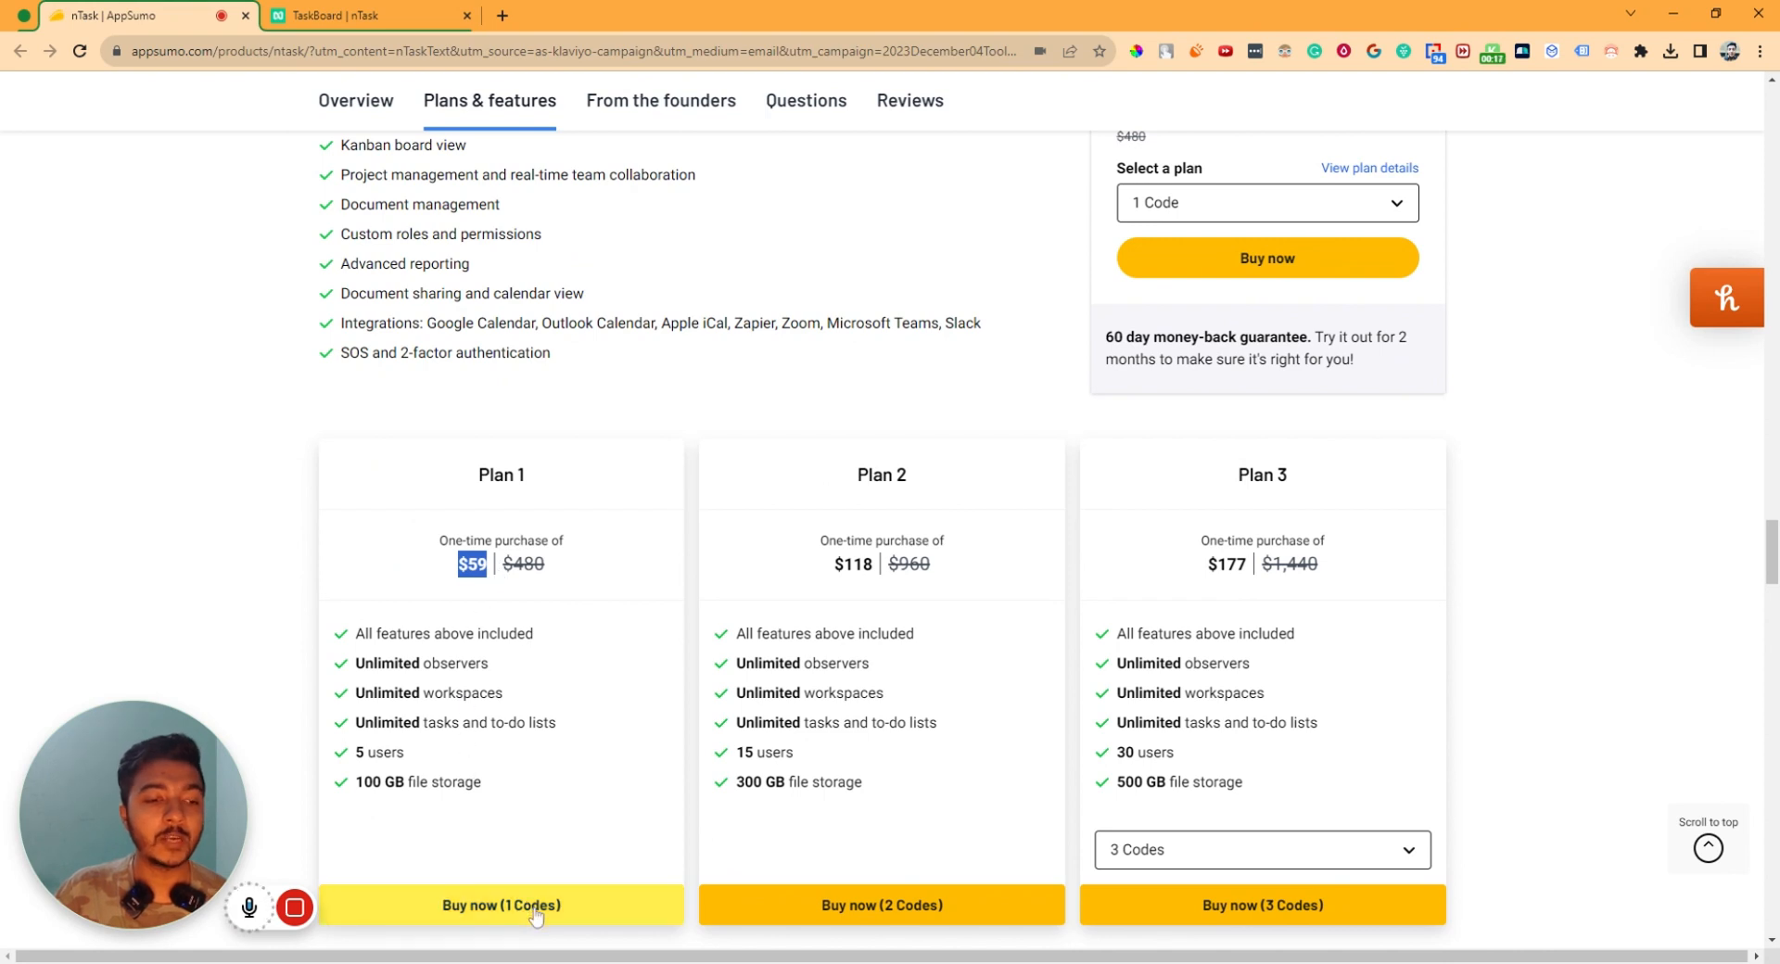
left_click_drag(356, 663, 525, 670)
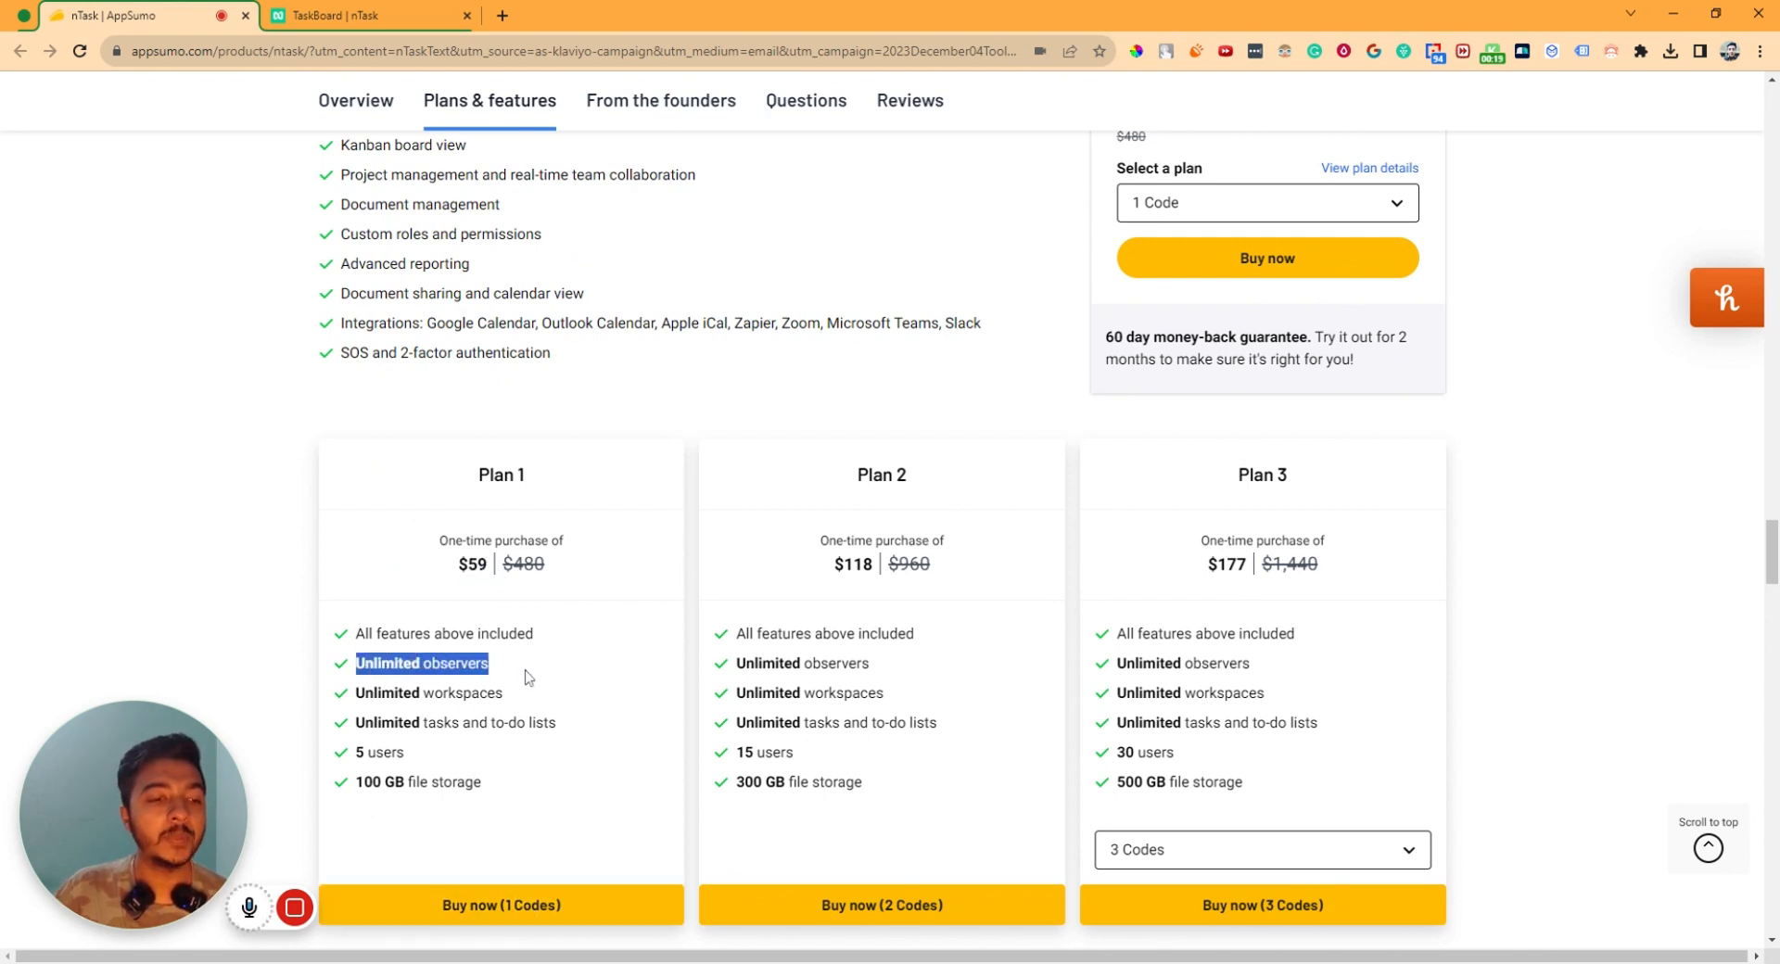
left_click_drag(365, 692, 511, 699)
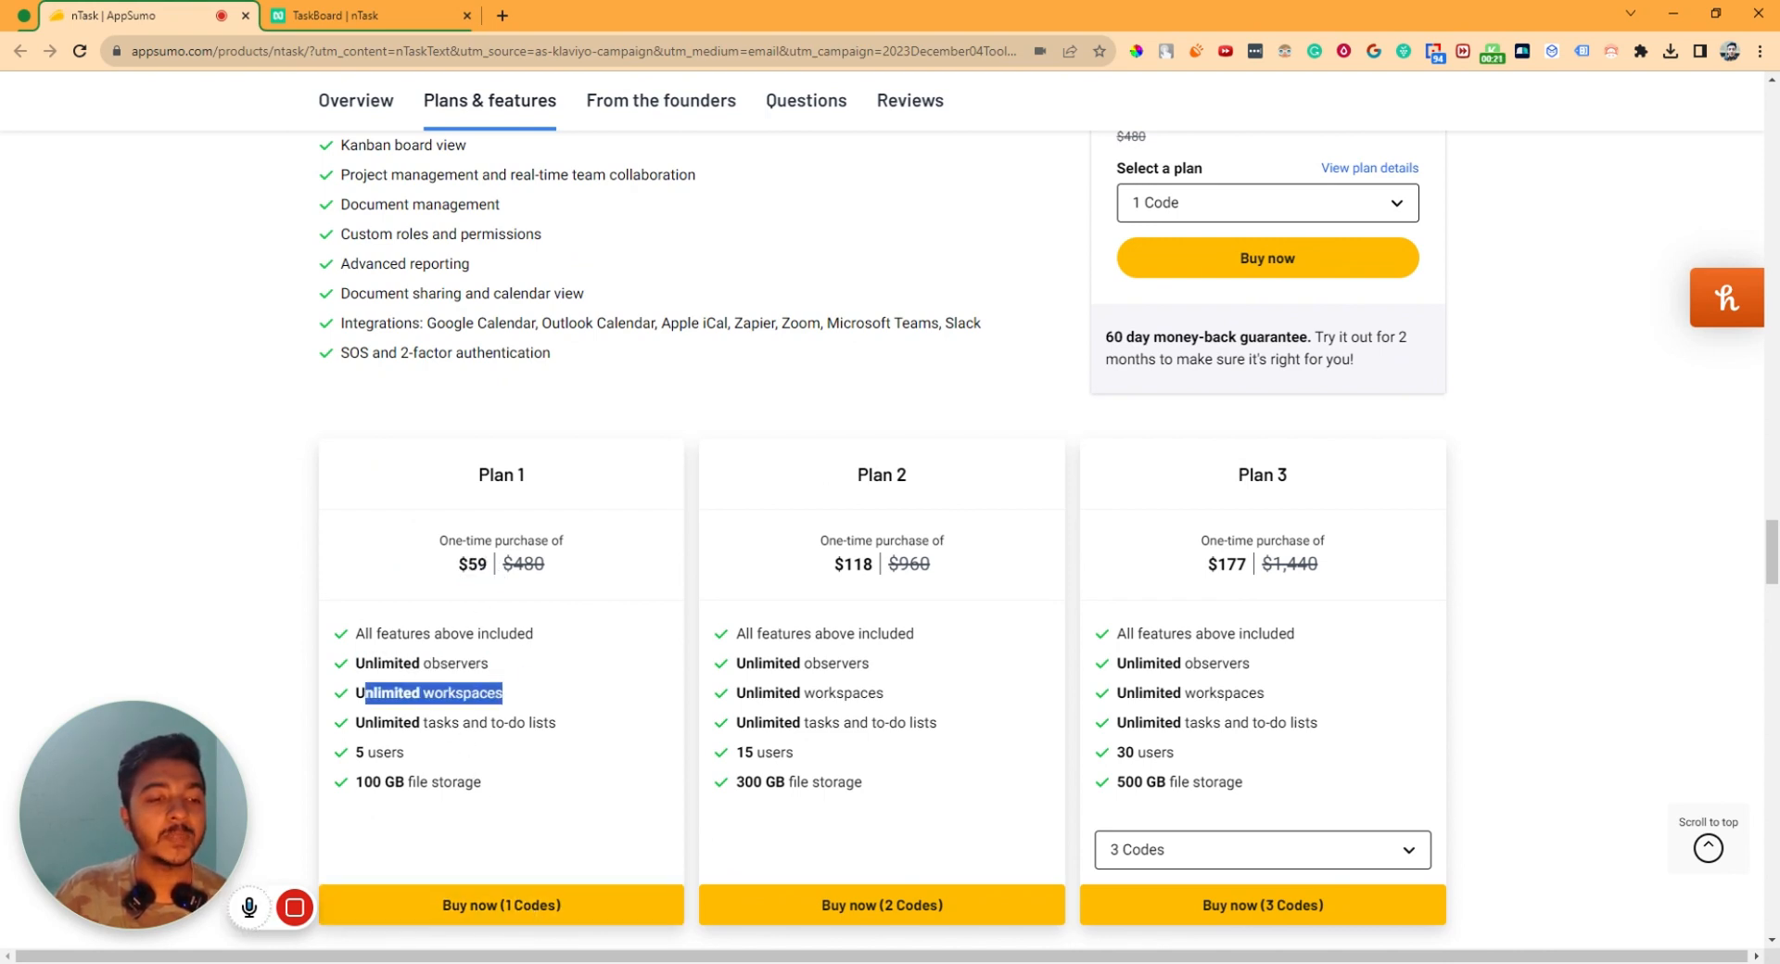
left_click_drag(374, 723, 571, 730)
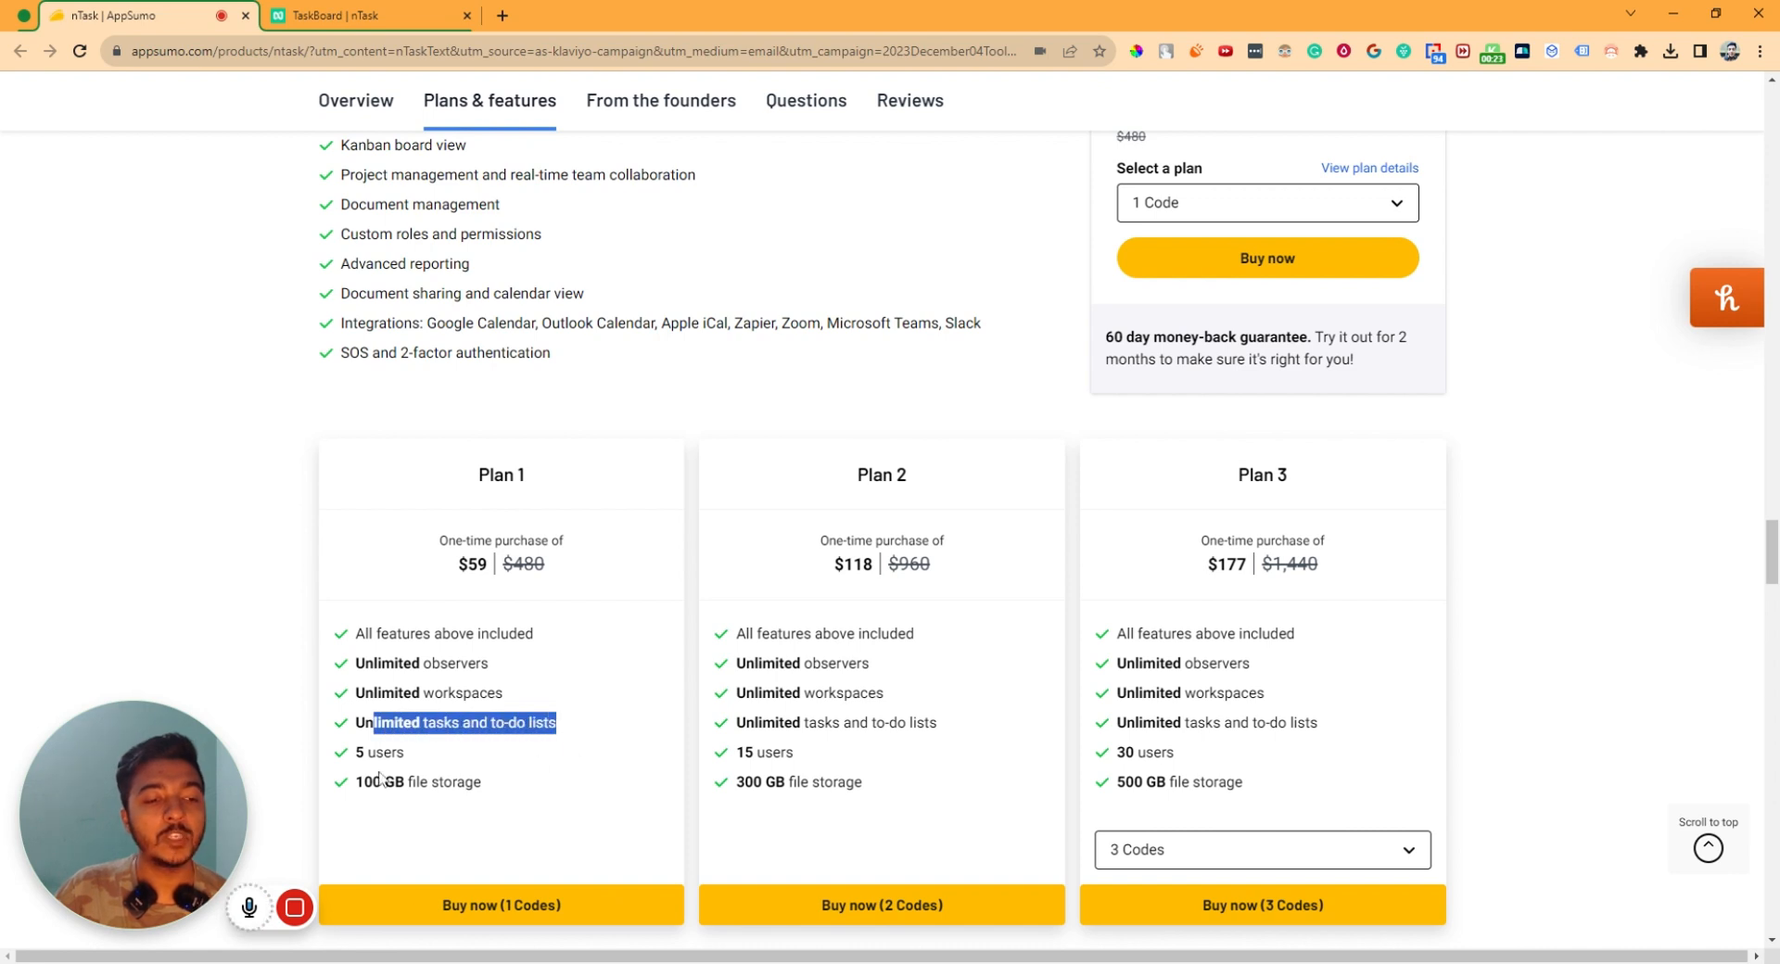
left_click_drag(357, 752, 528, 793)
left_click_drag(744, 762, 878, 787)
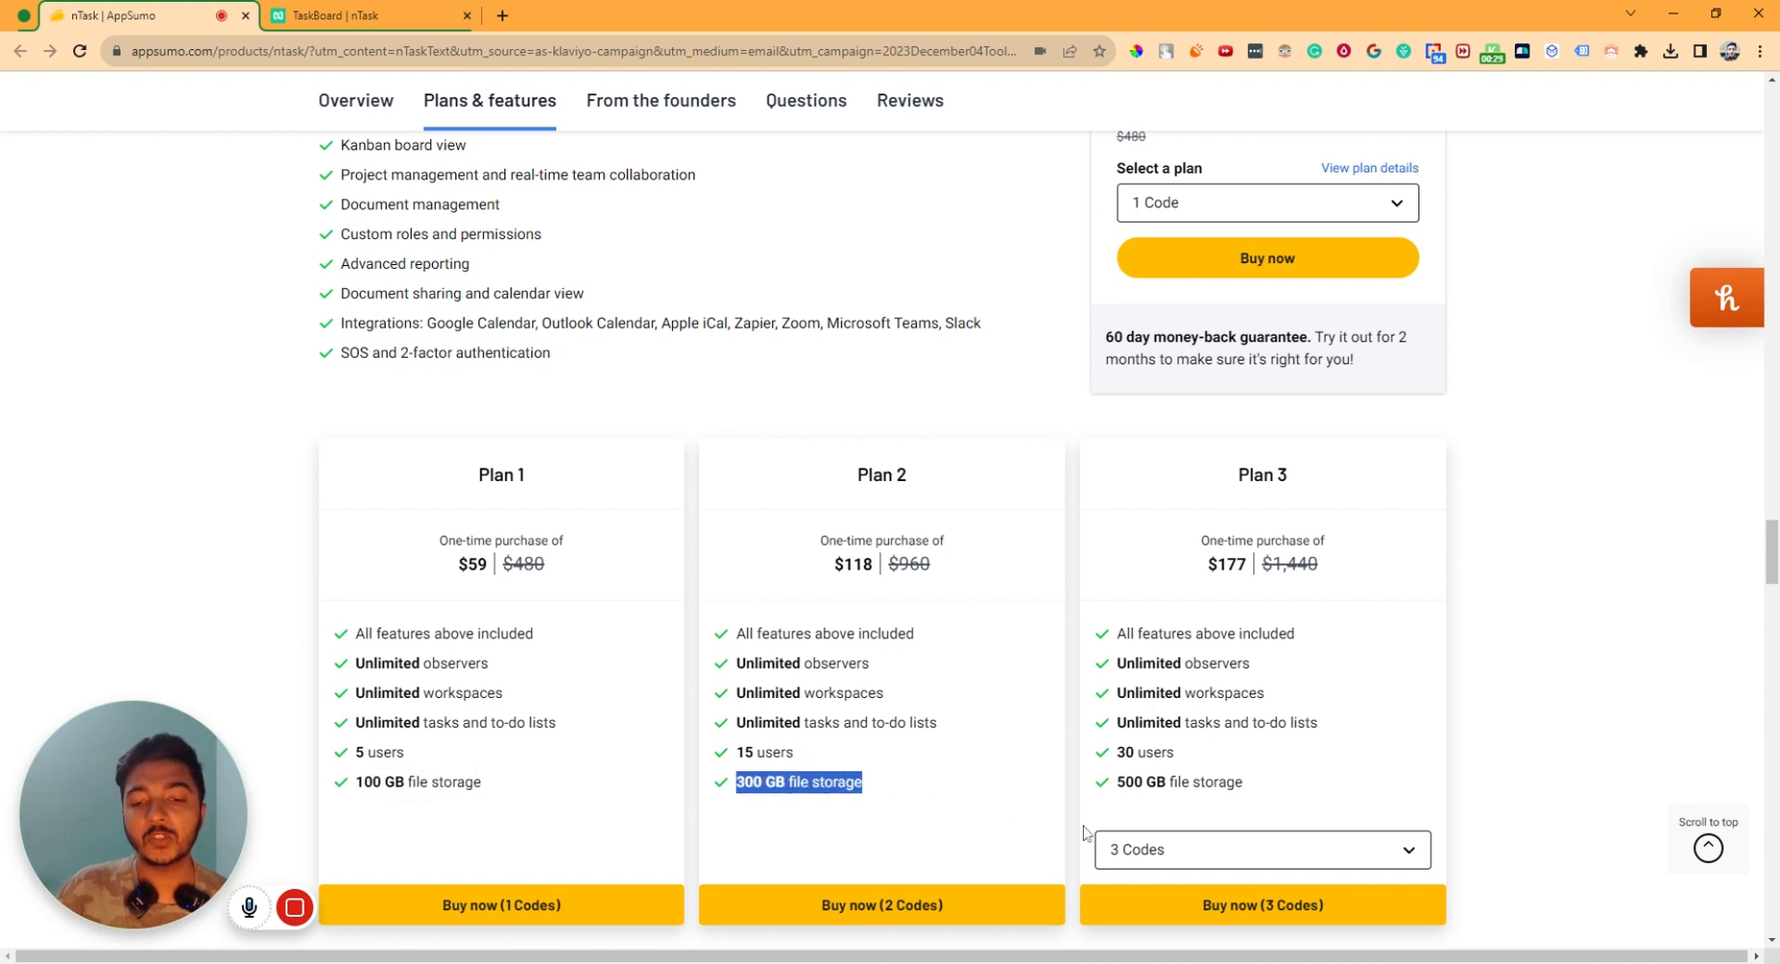
- Set Plan 3 to 5 codes to reveal the $295 tier, then return to the top
left_click(1149, 854)
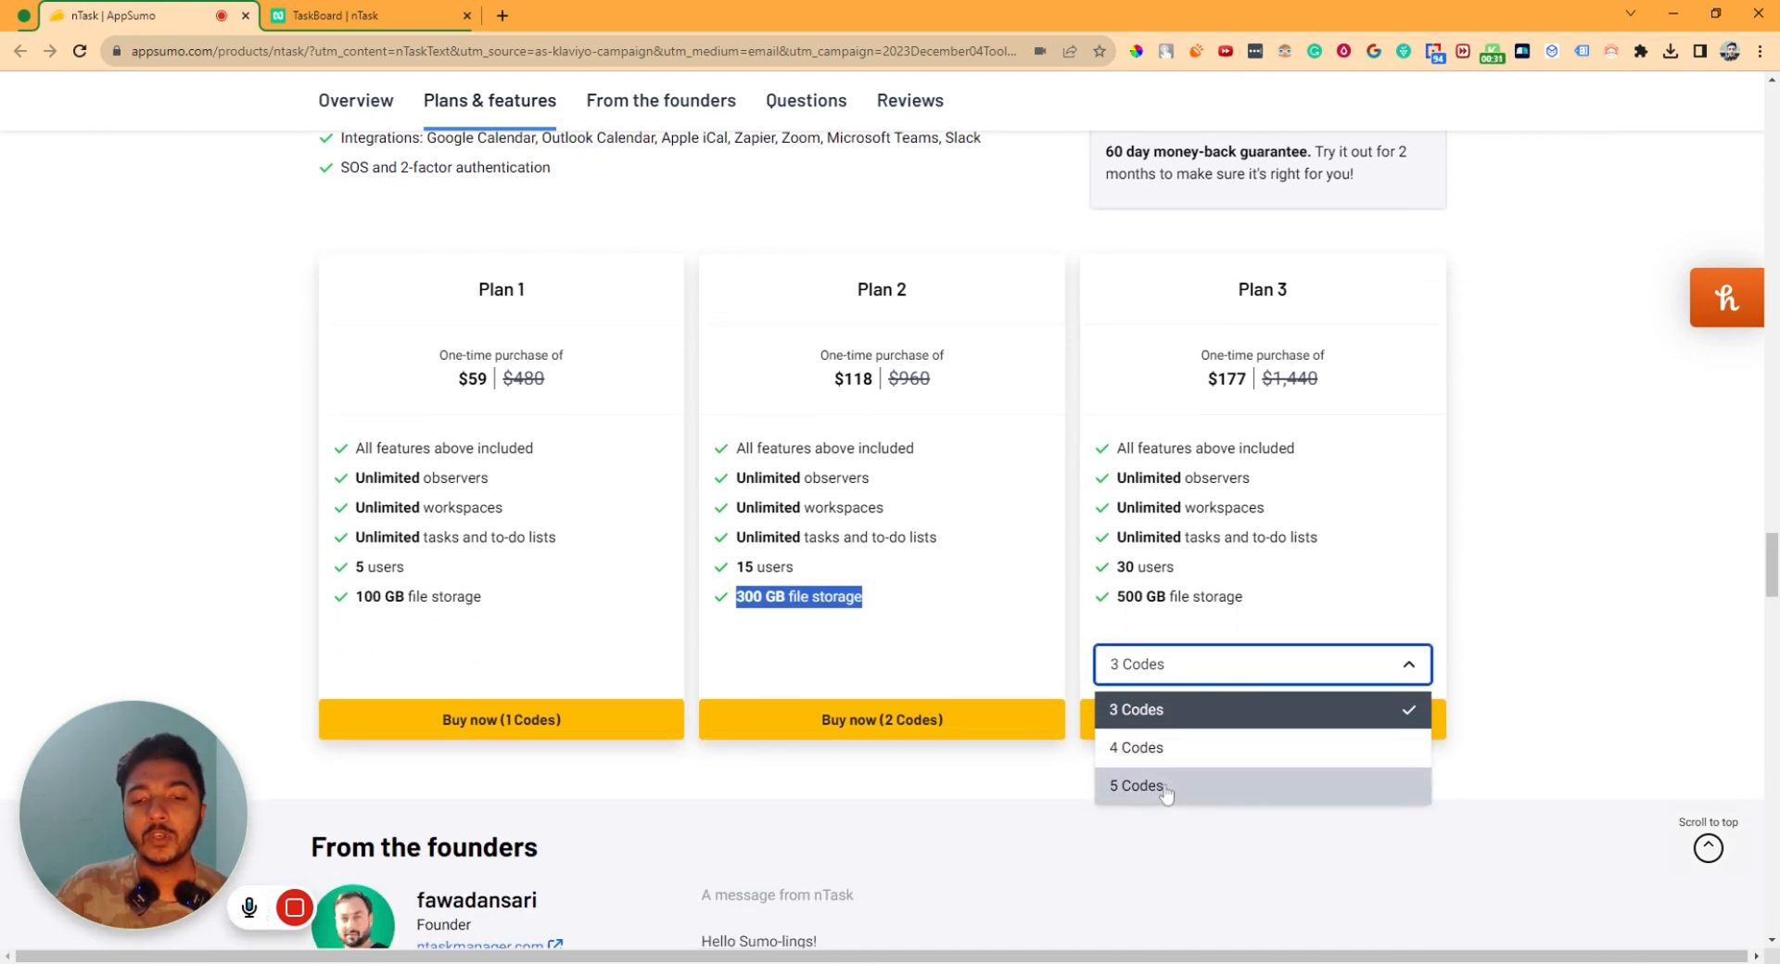
left_click(1165, 790)
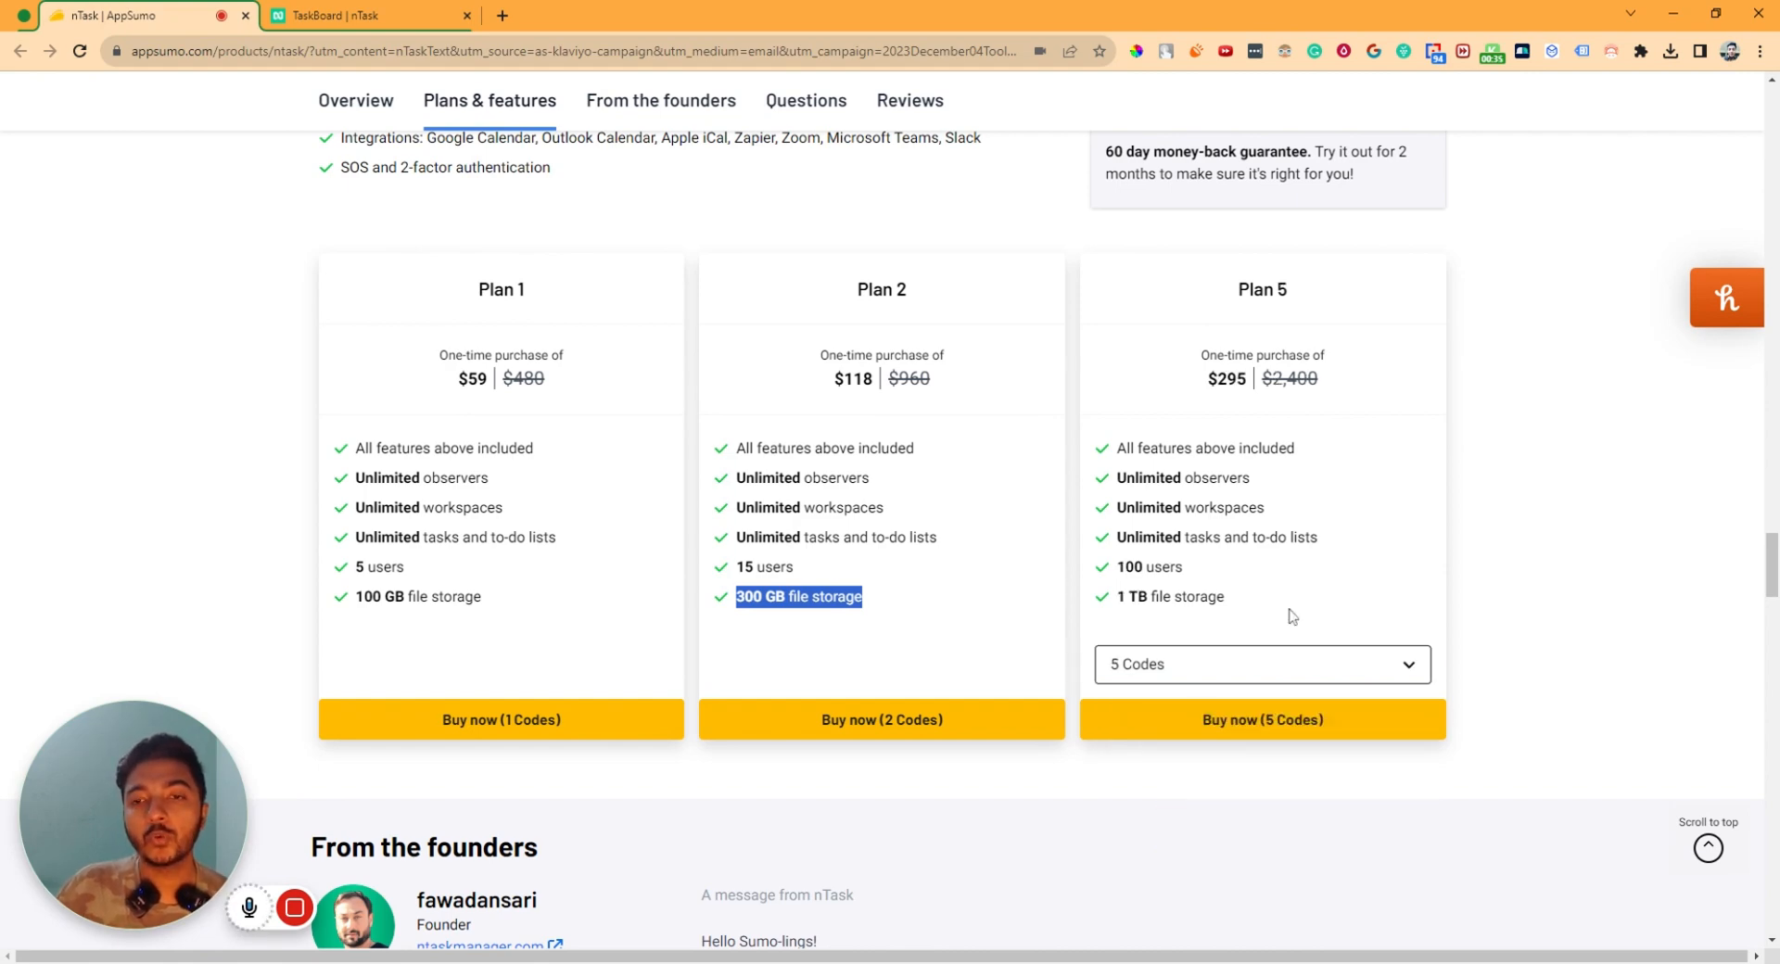
left_click(1587, 723)
scroll(1549, 382, "up", 20)
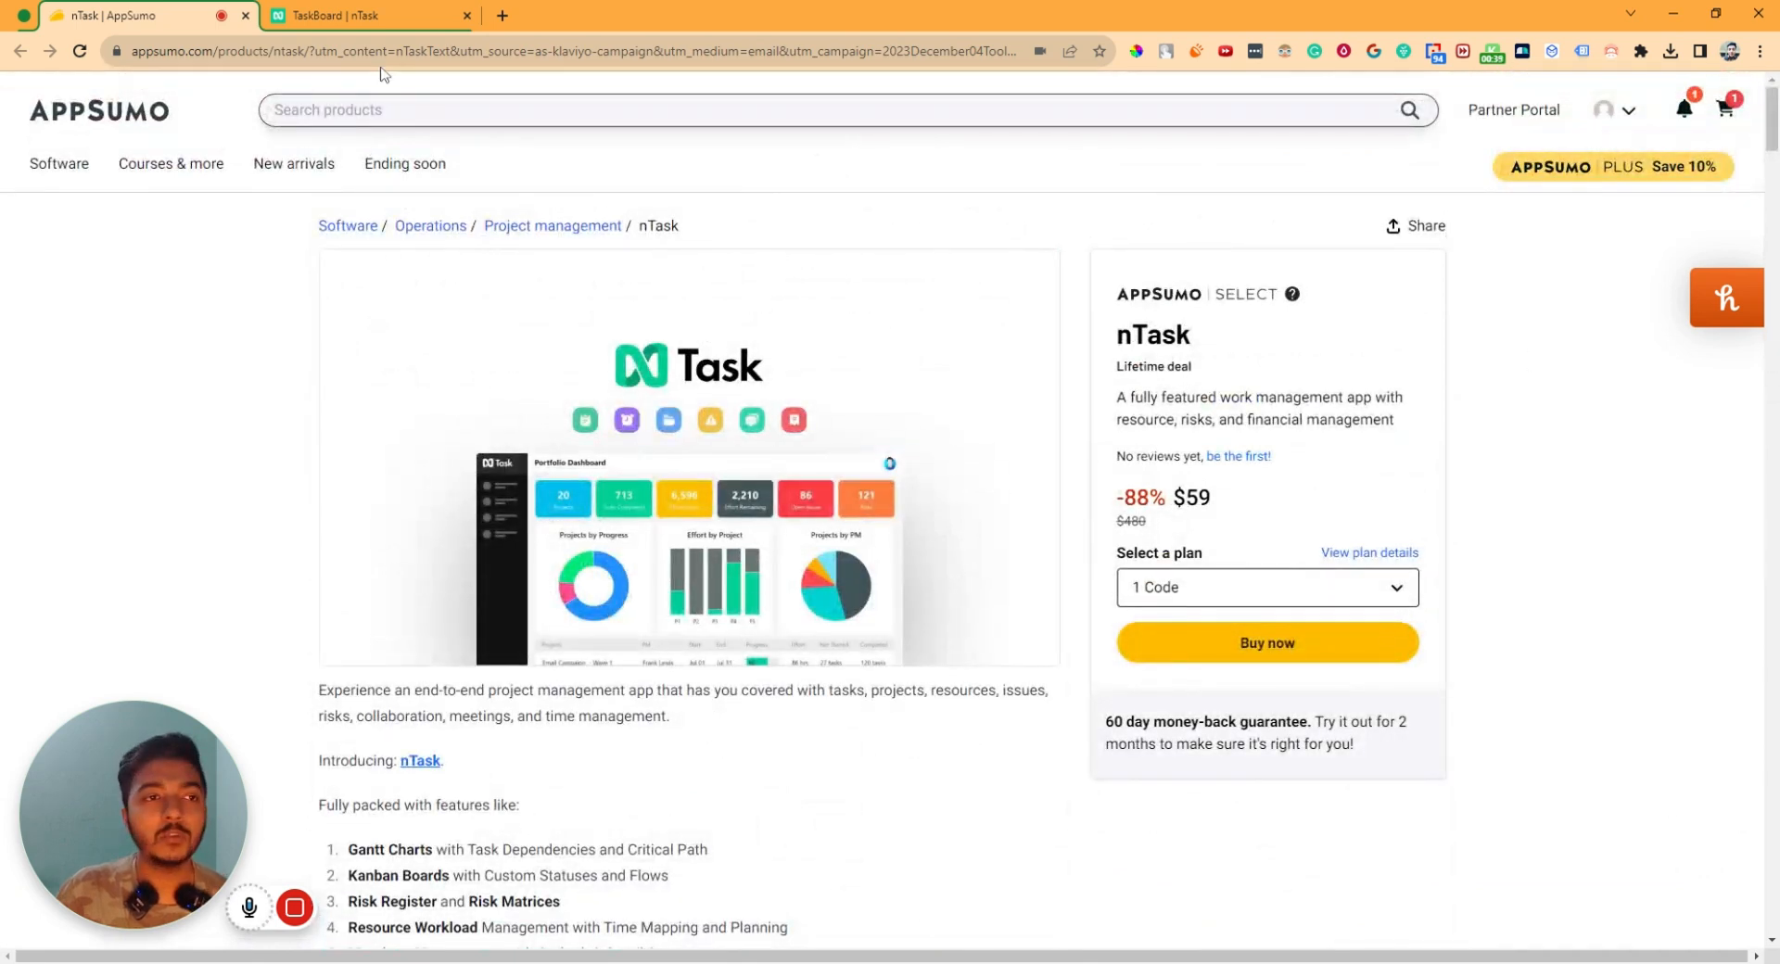
- Back in nTask, create a second workspace called passit2 next to Workspace XX
left_click(369, 18)
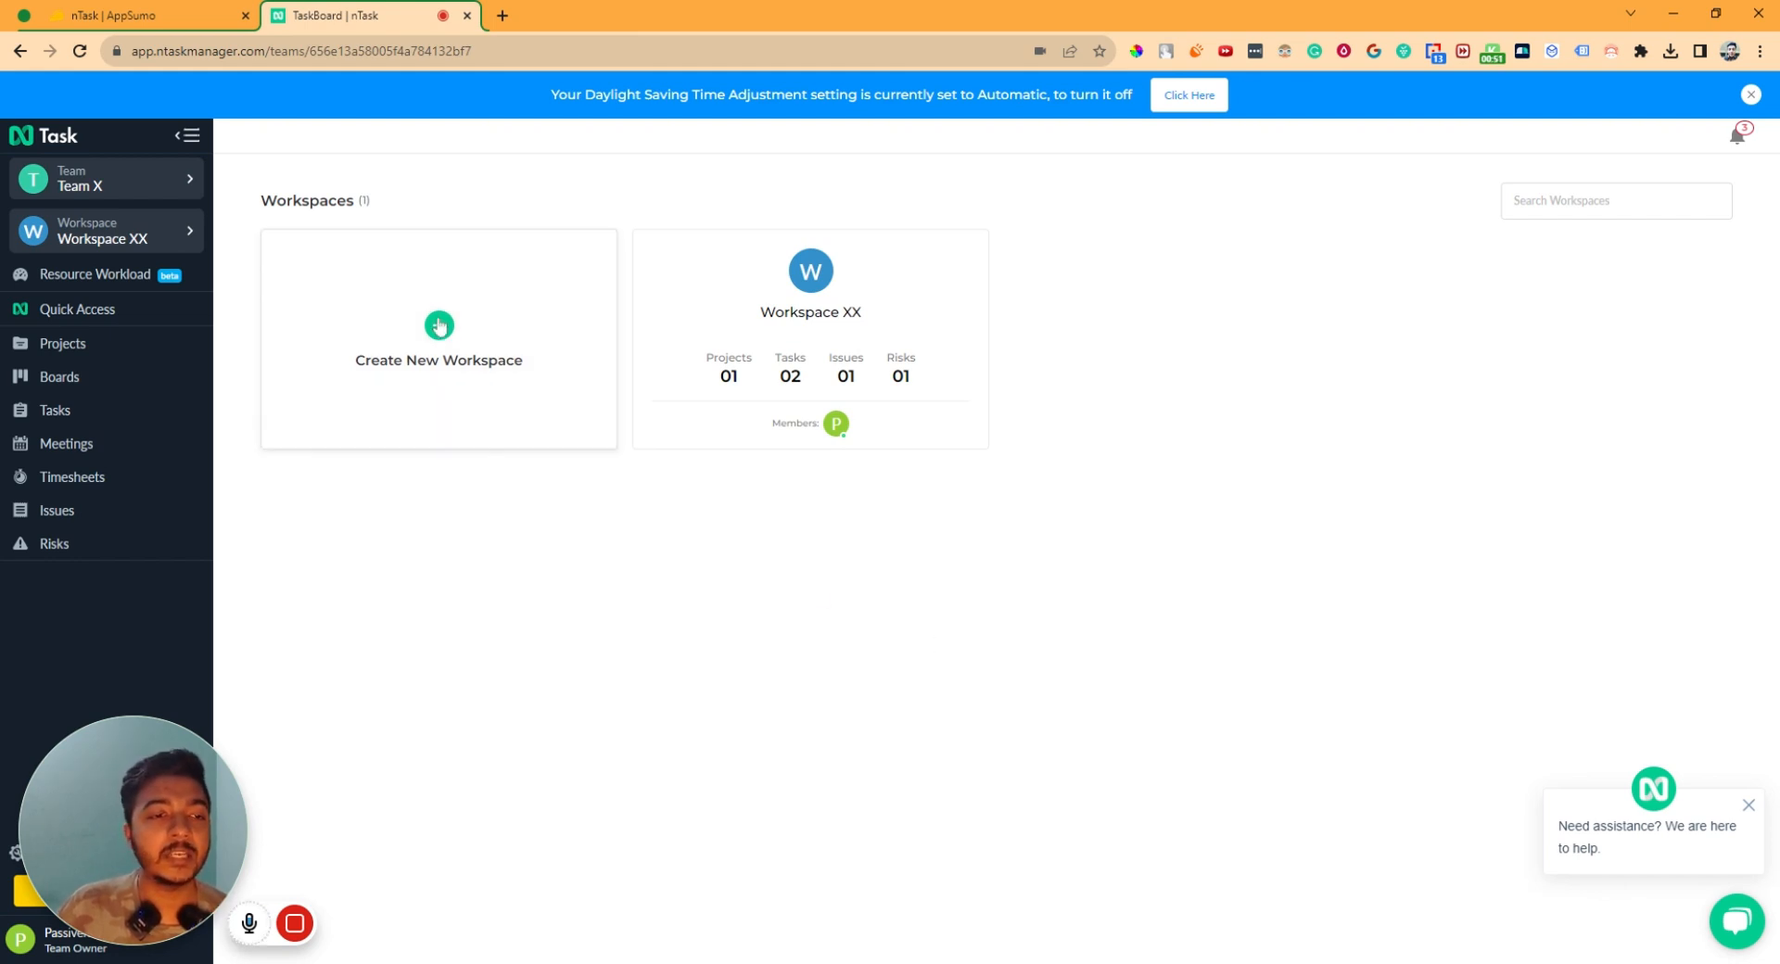
left_click(439, 327)
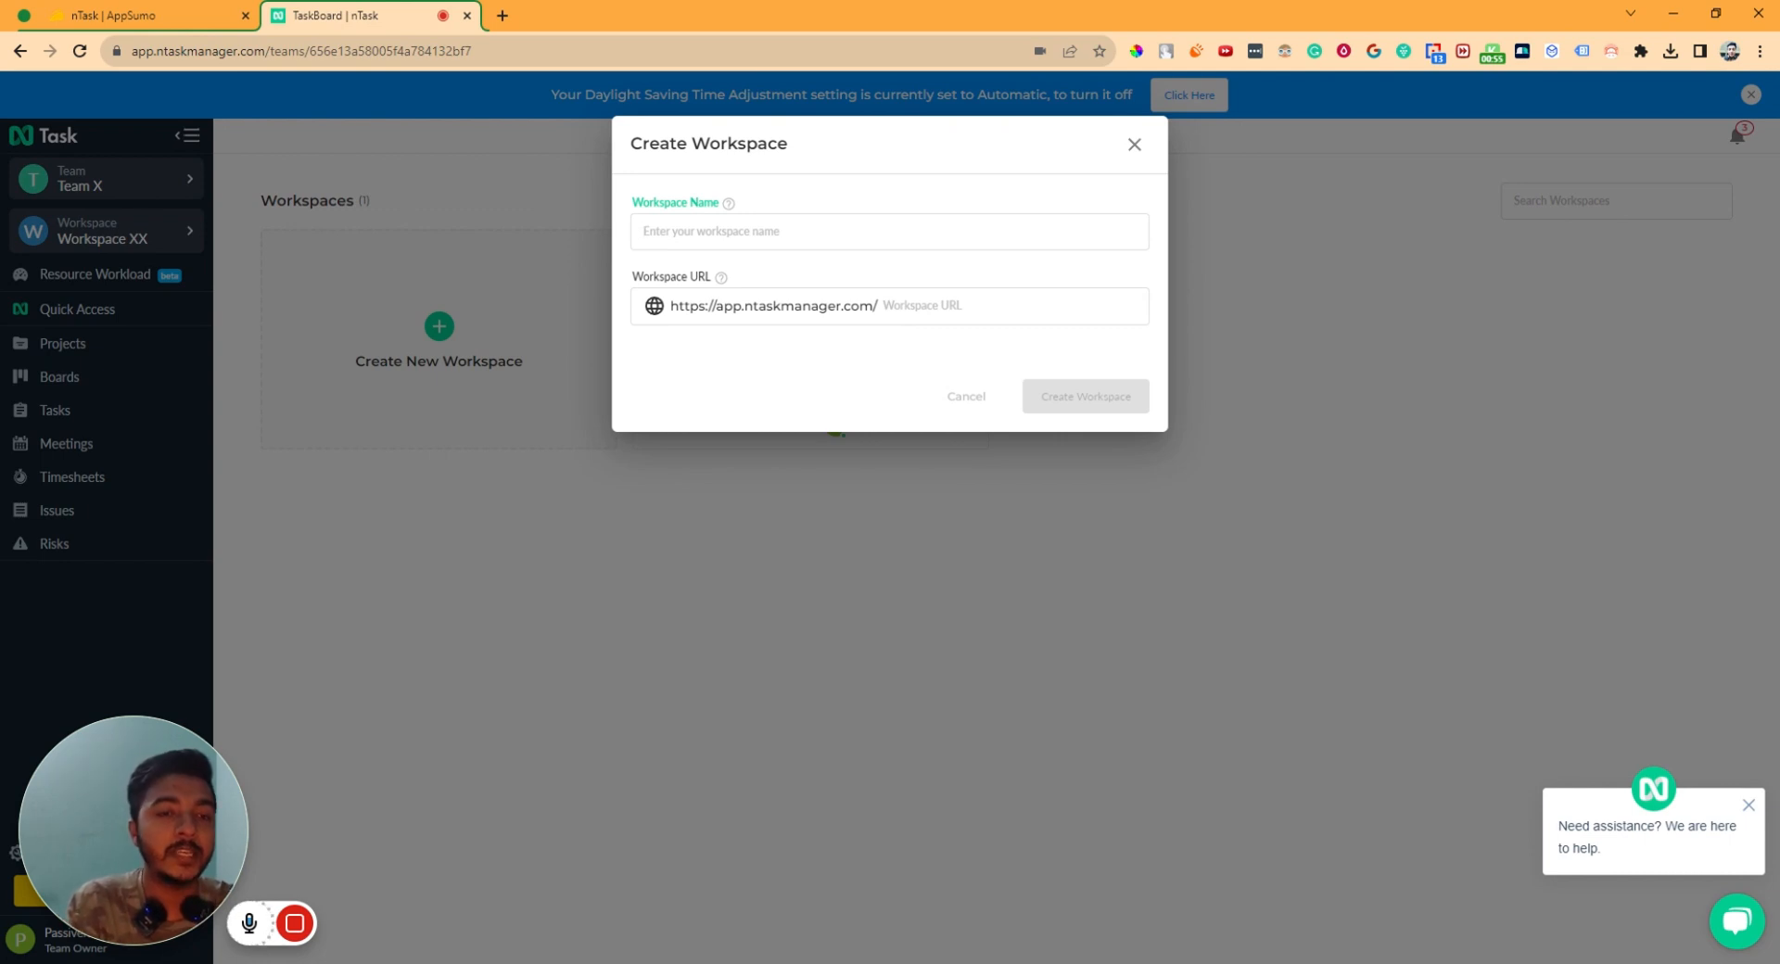
type("passit2")
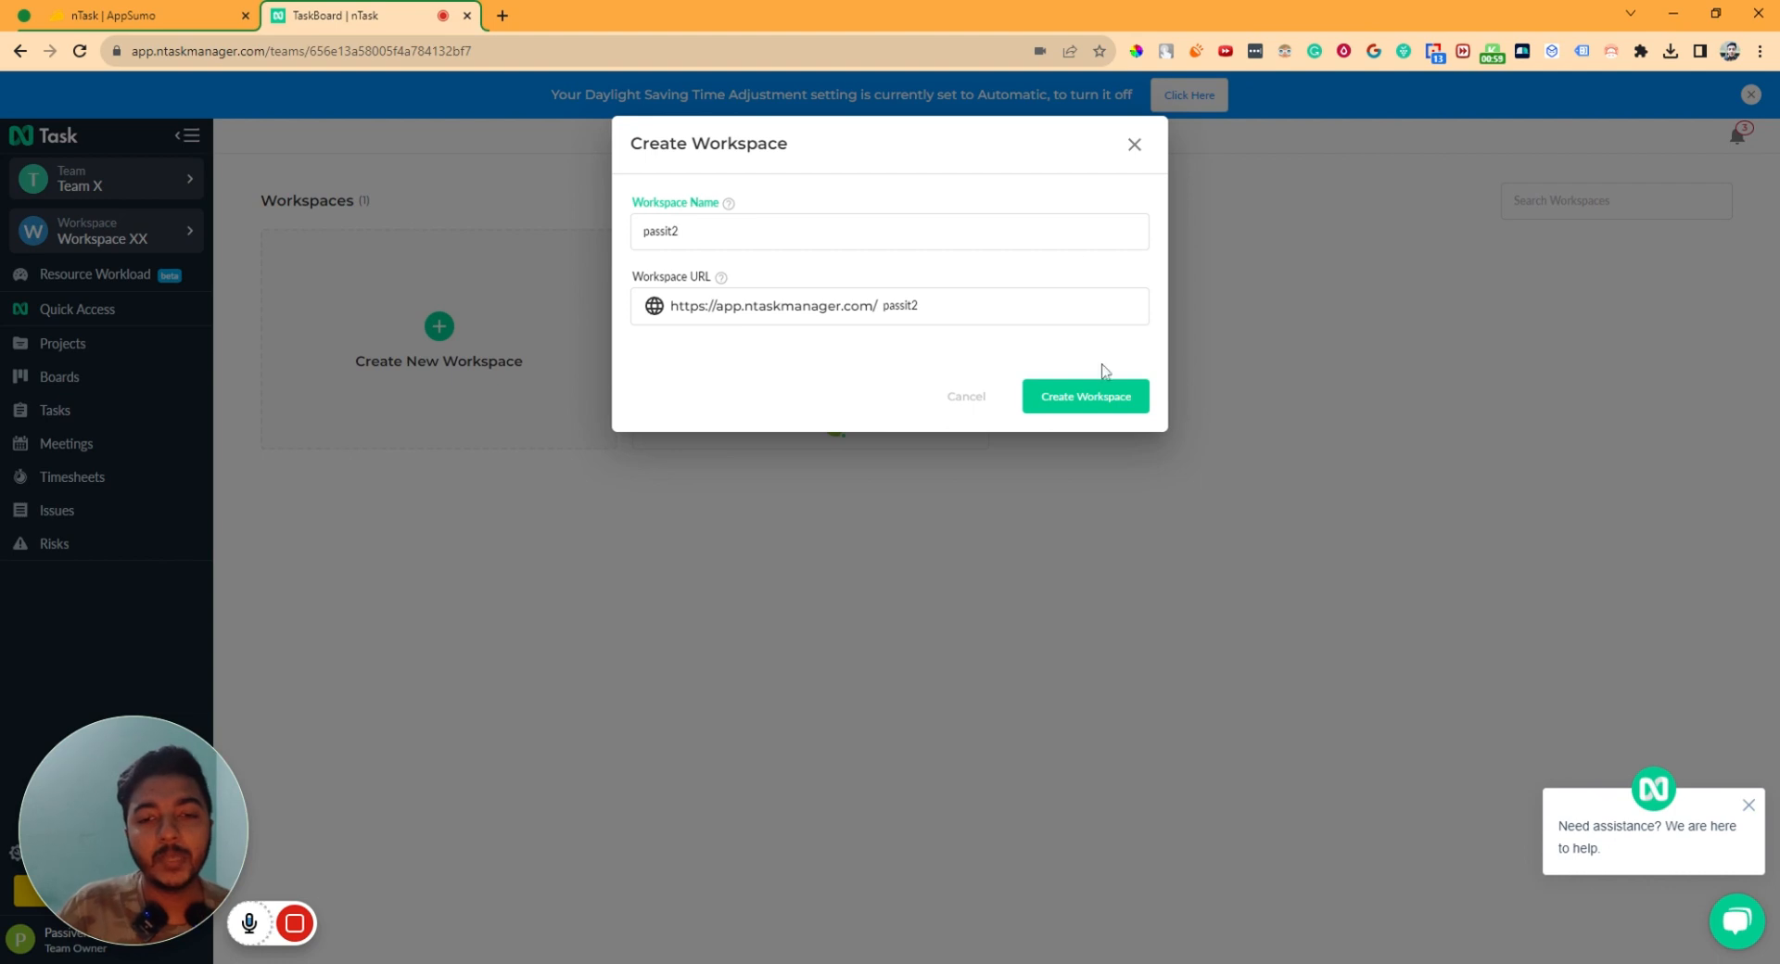
left_click(1103, 398)
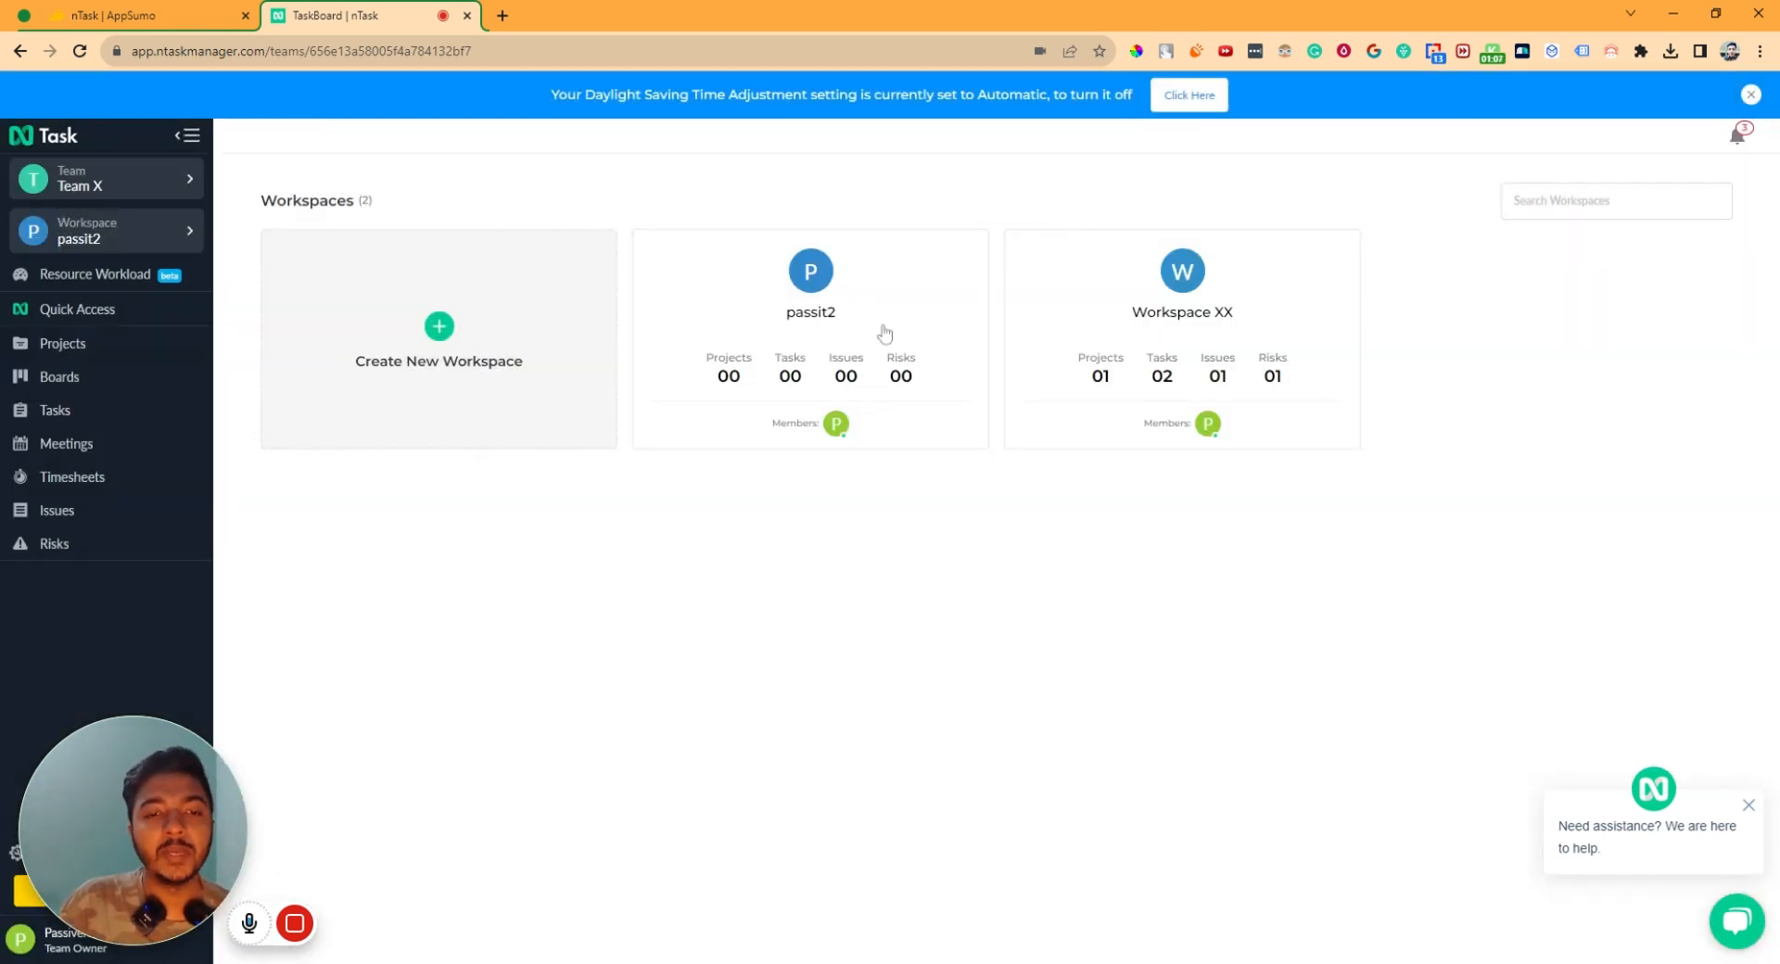
- Go from passit2 to the team's Workspaces dashboard and open Workspace XX's task list
left_click(816, 332)
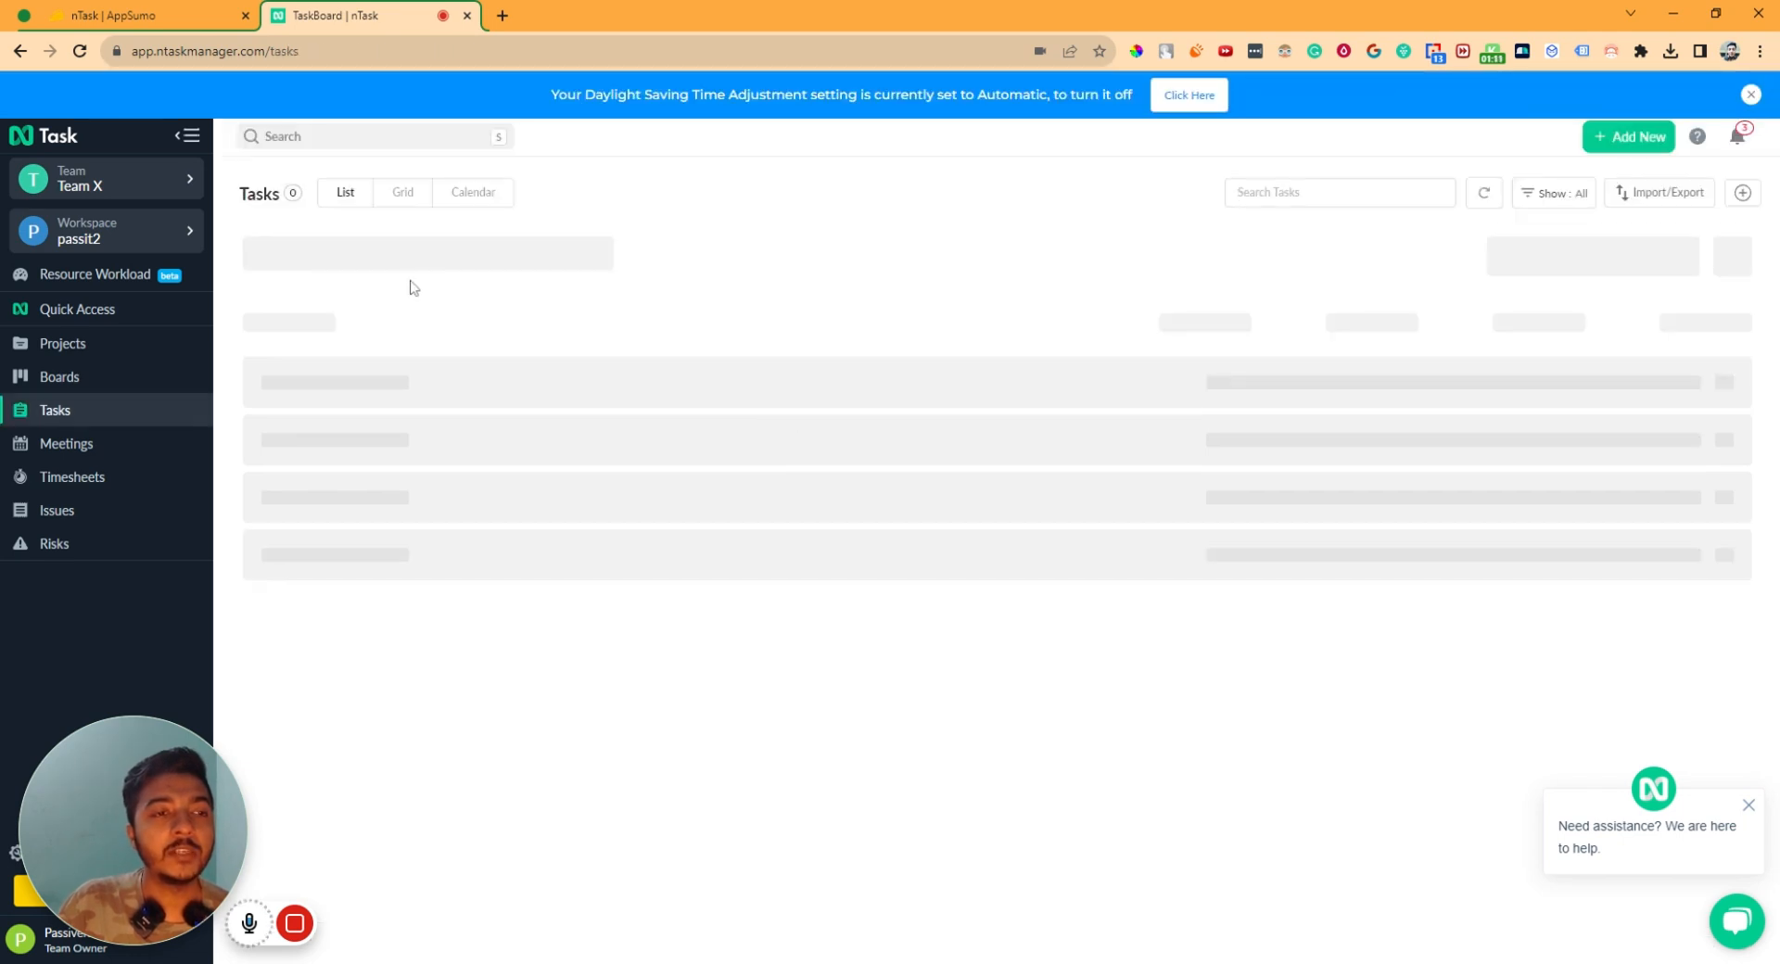
left_click(104, 237)
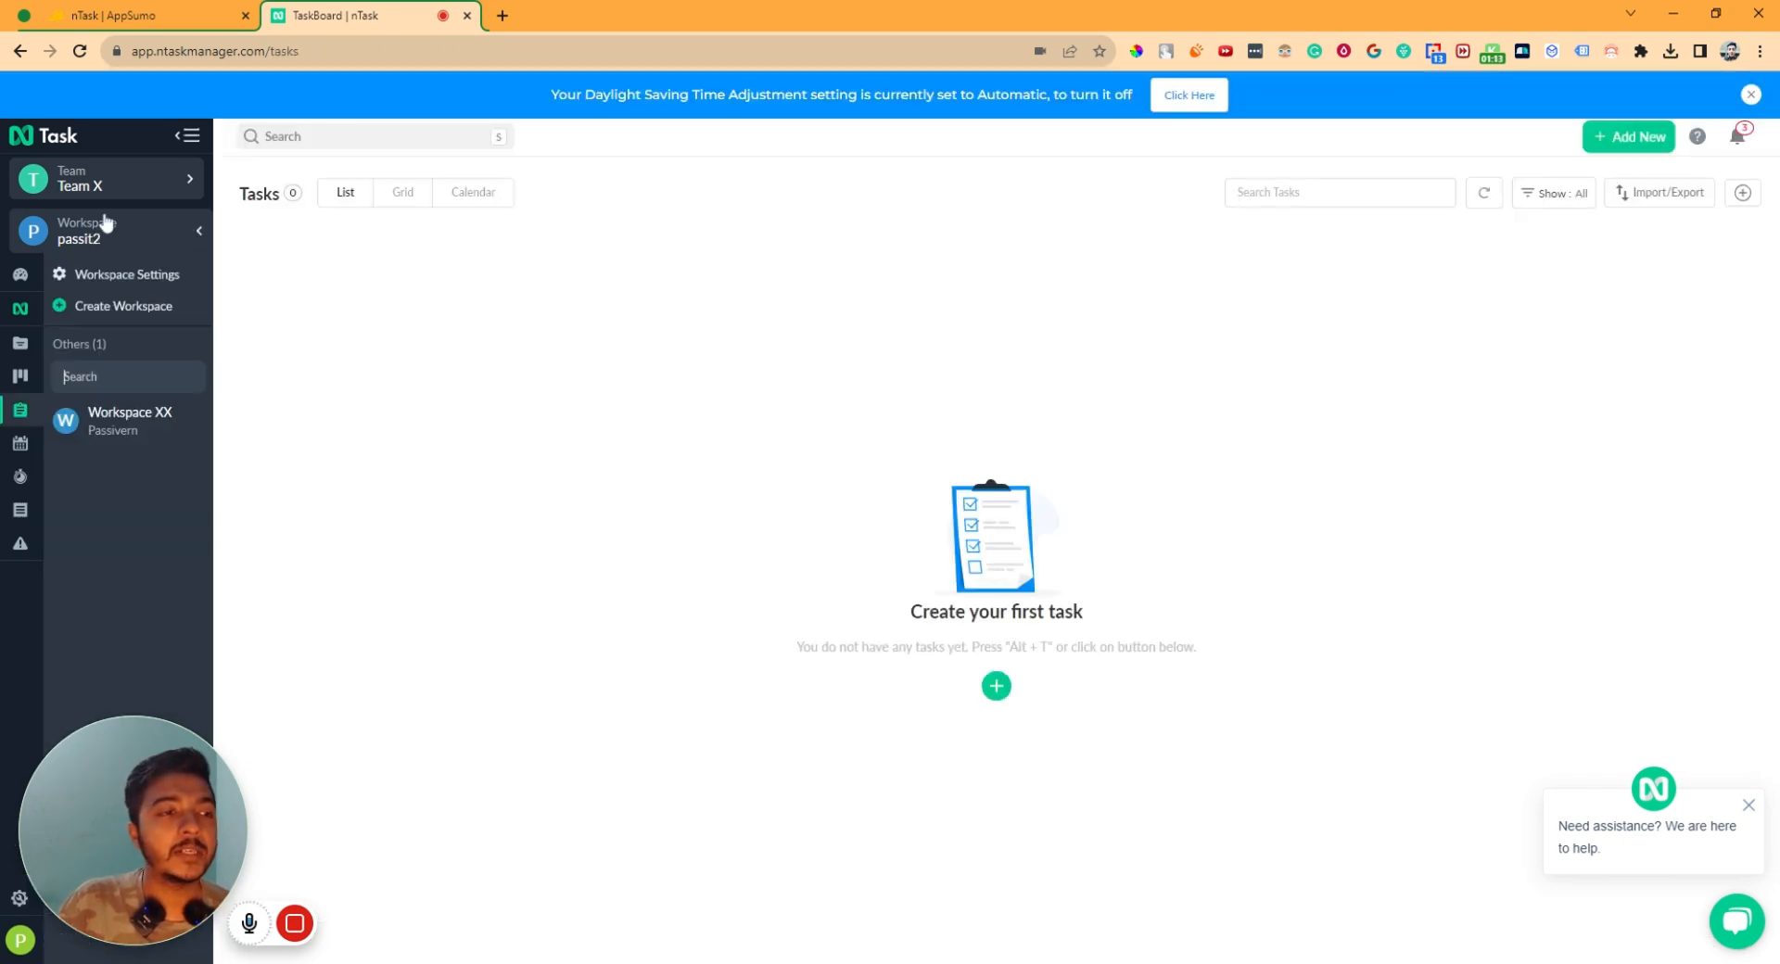
left_click(106, 239)
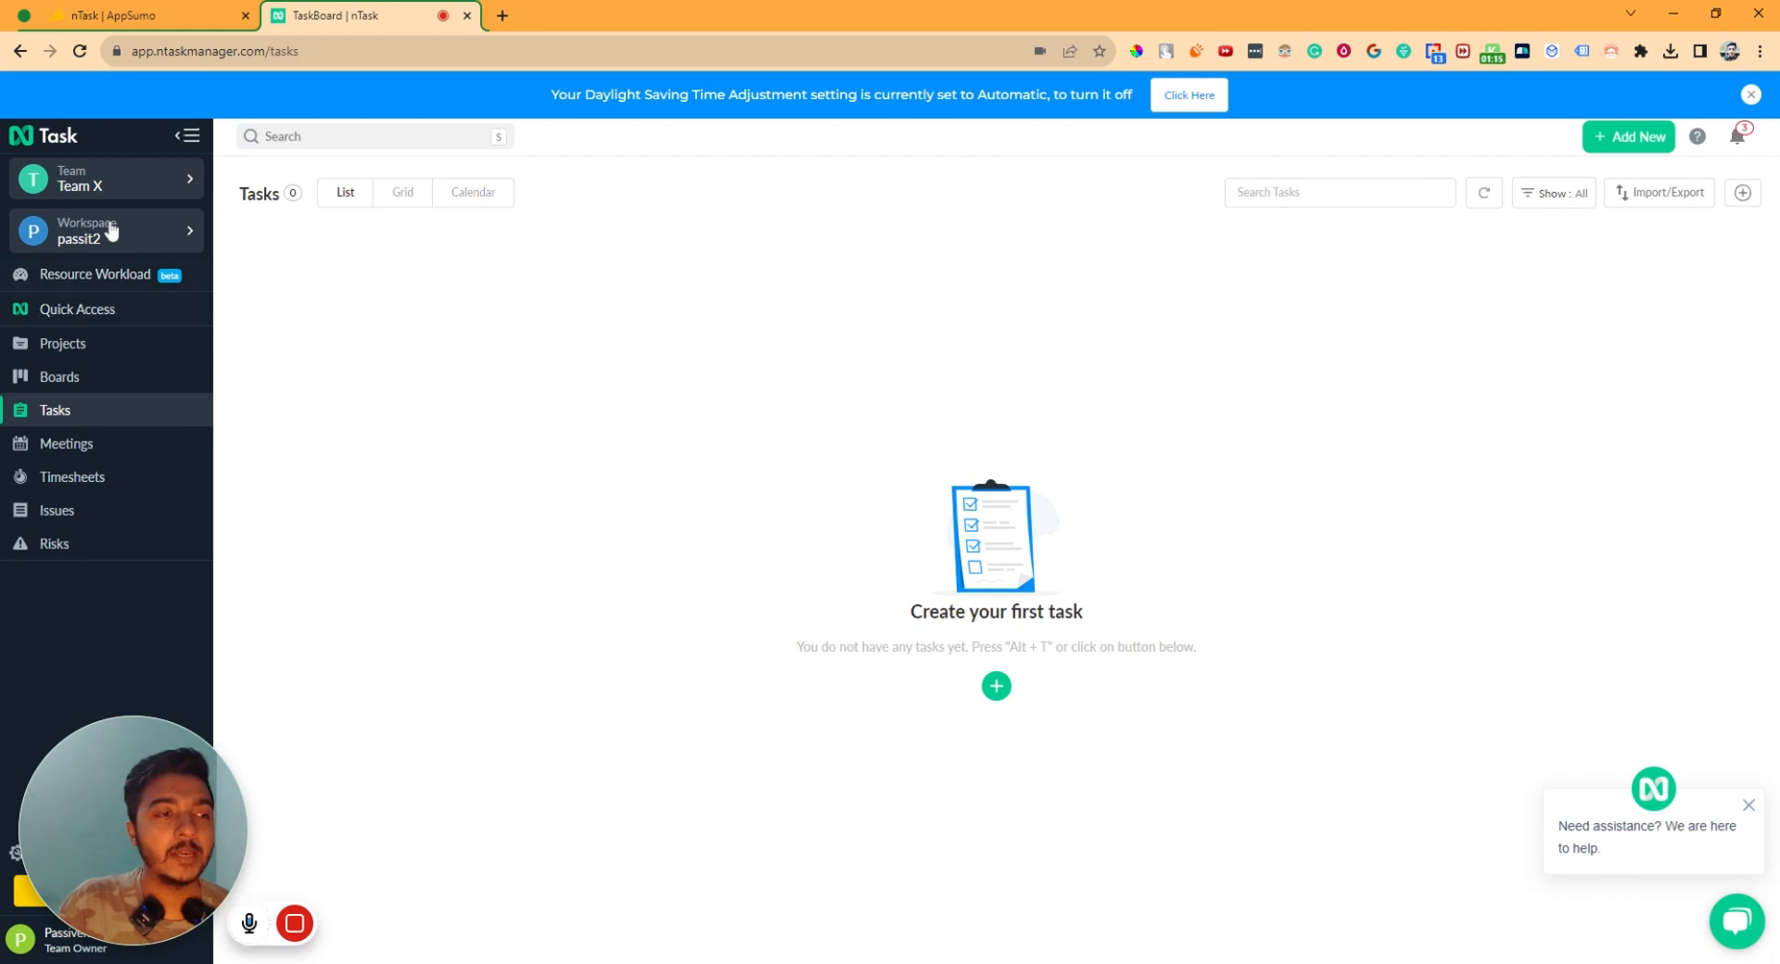
left_click(122, 246)
left_click(106, 185)
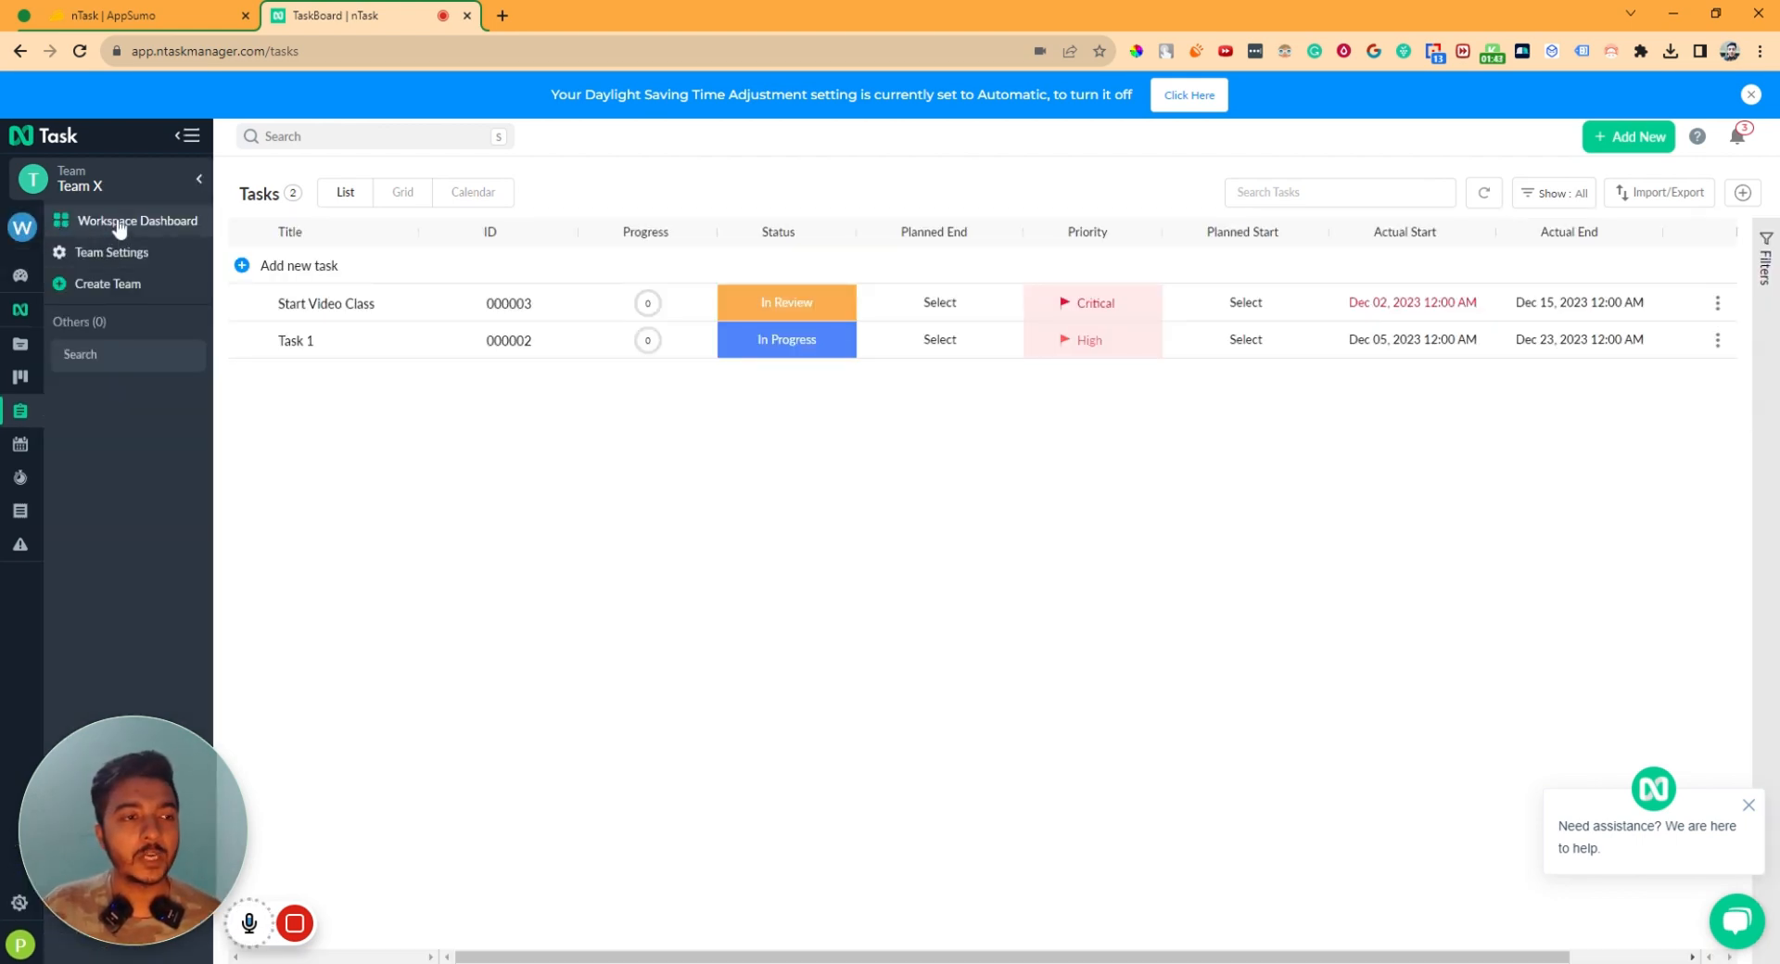
left_click(115, 222)
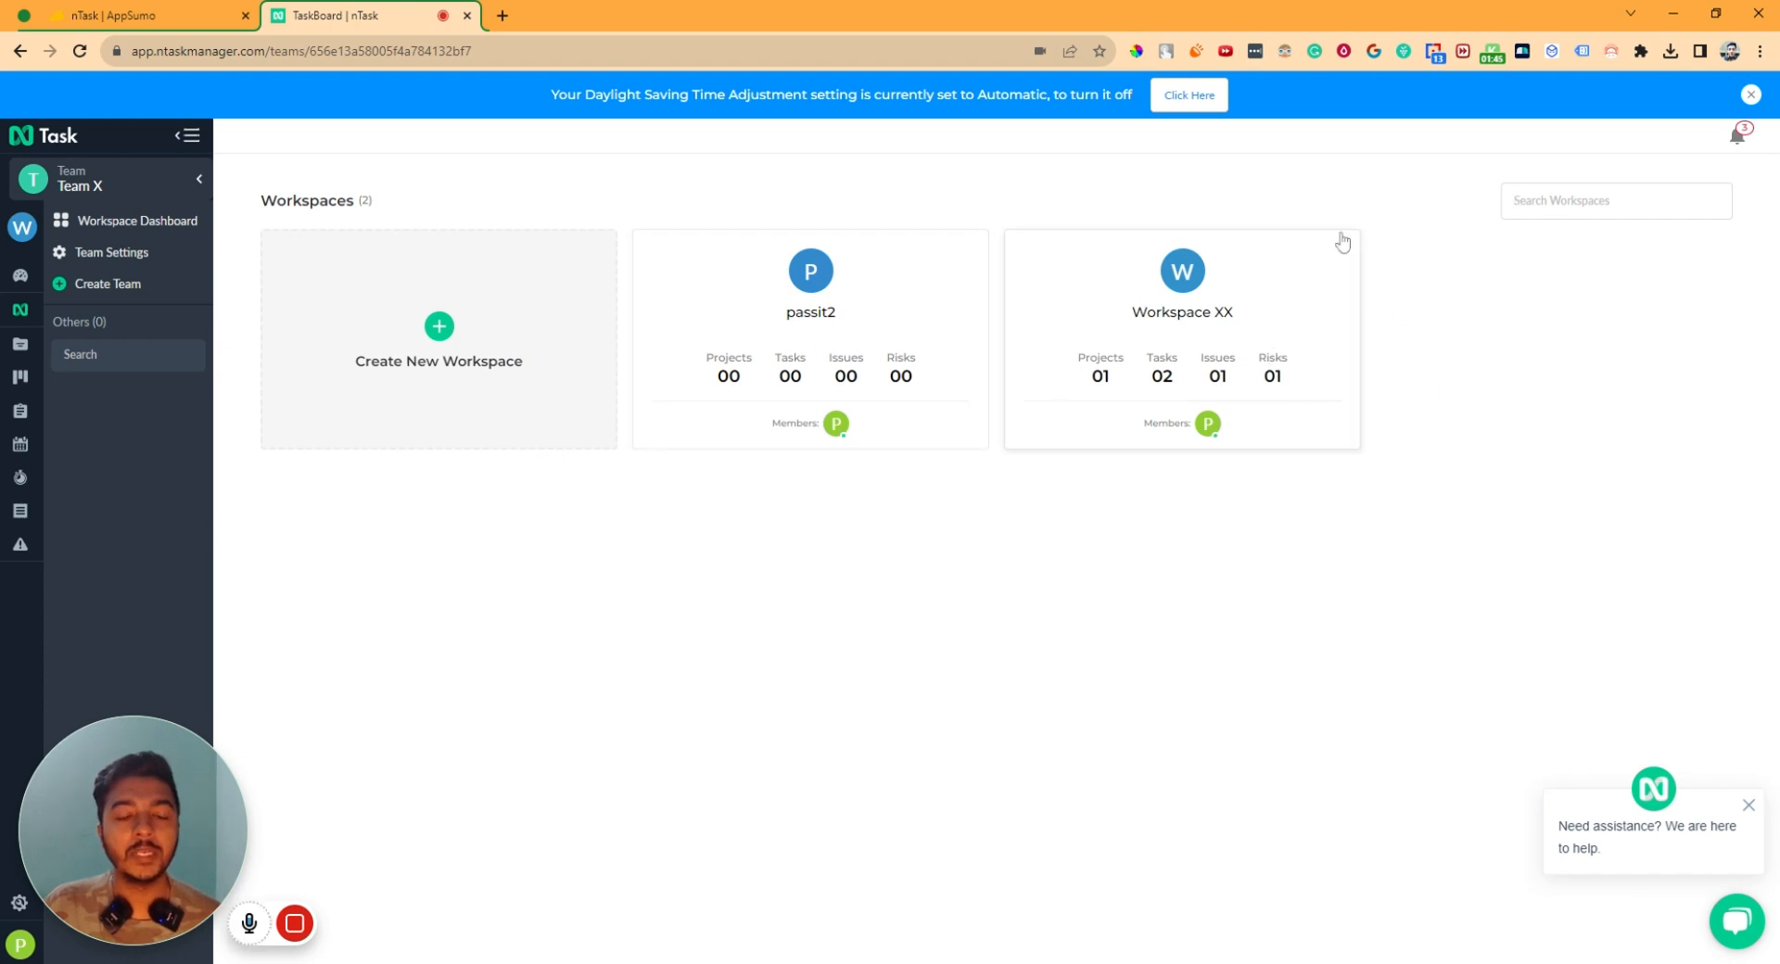
left_click(1195, 324)
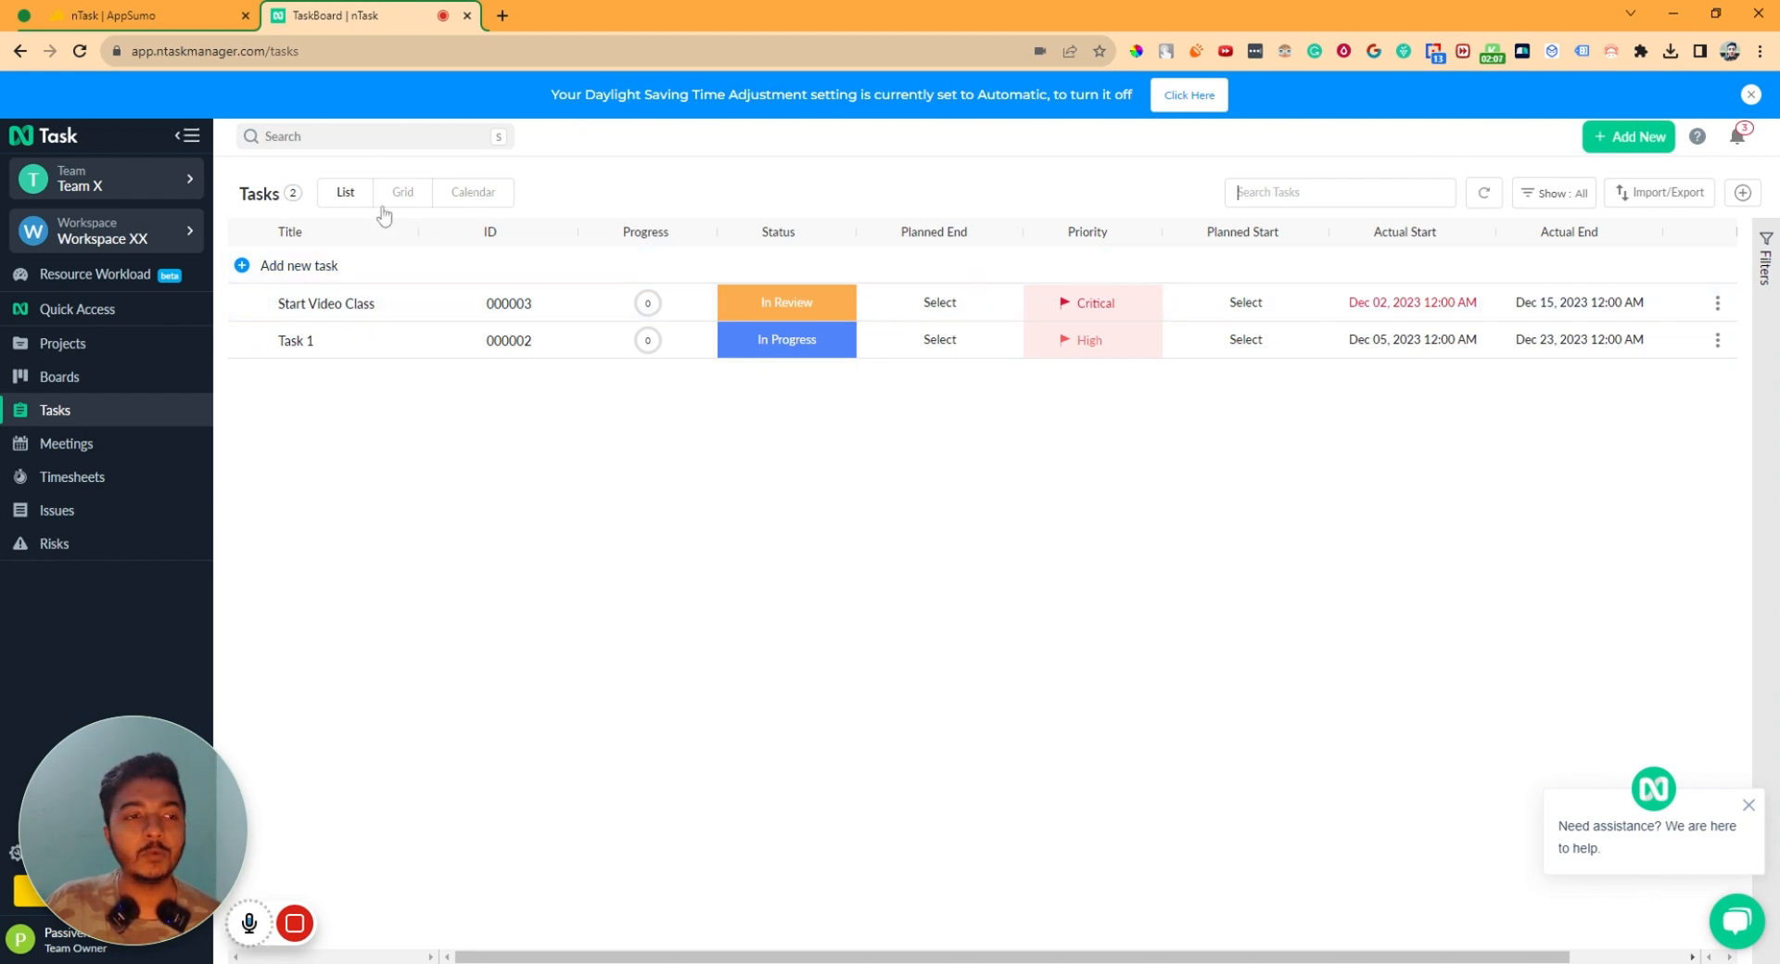
- Add a task titled 'Sending email to the MD' and open its details
left_click(274, 270)
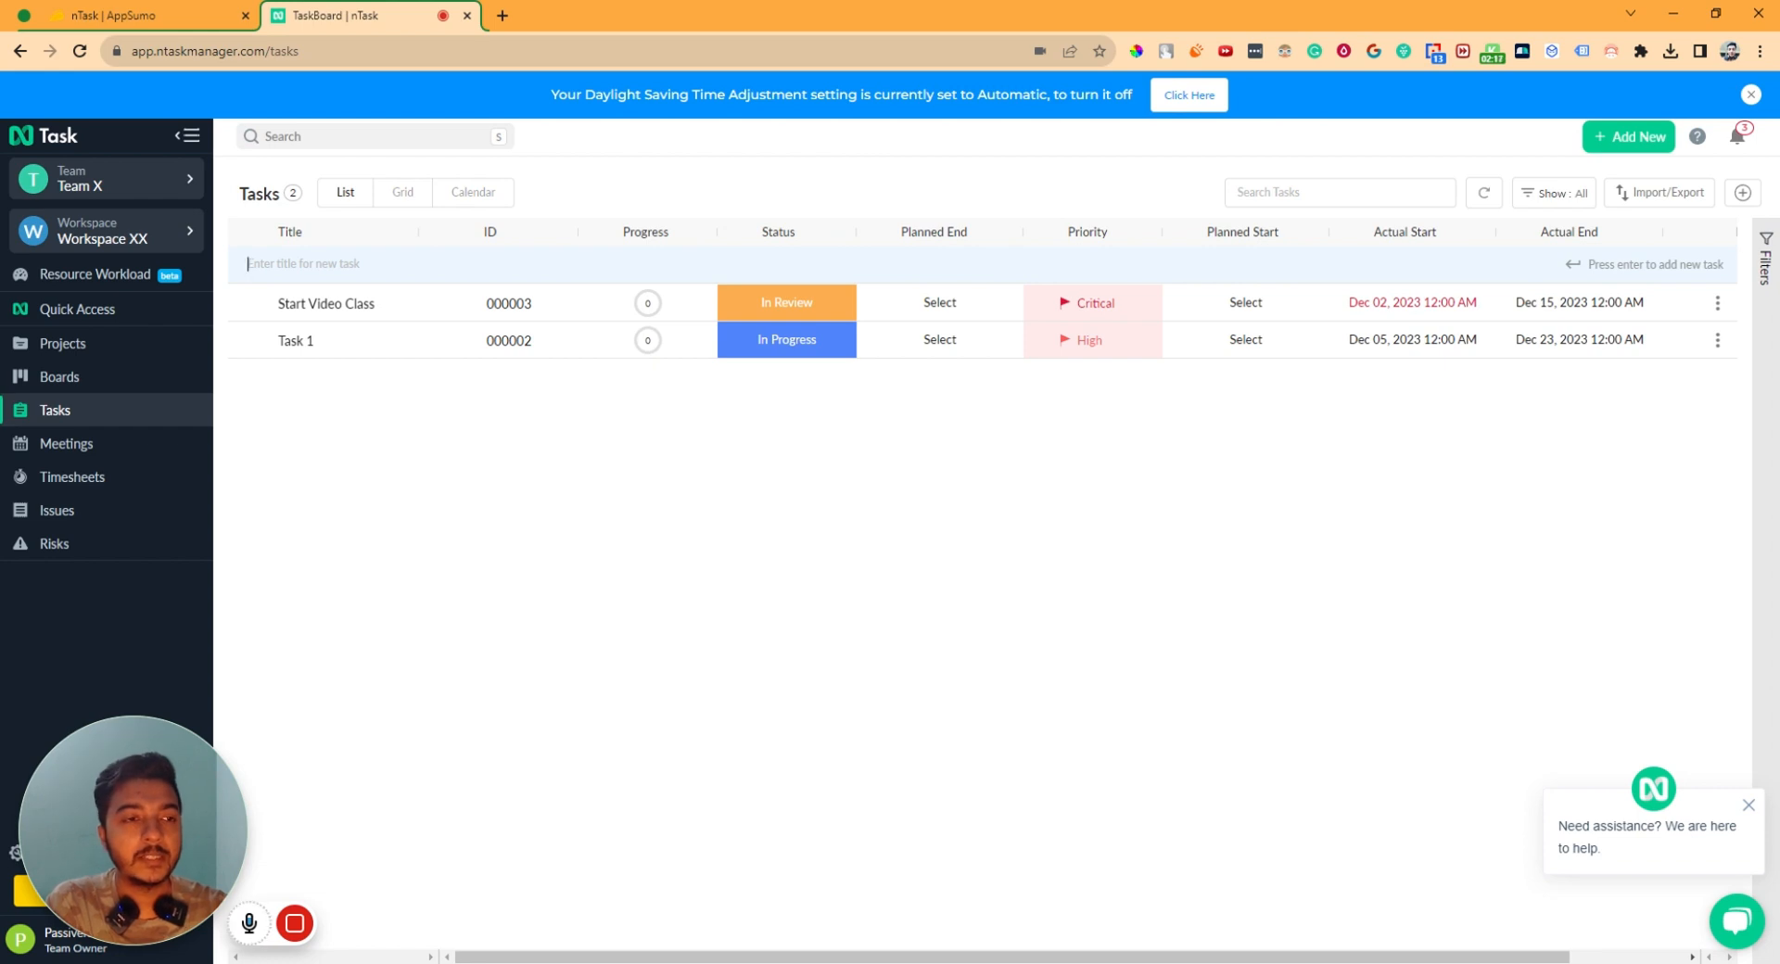
type("Do")
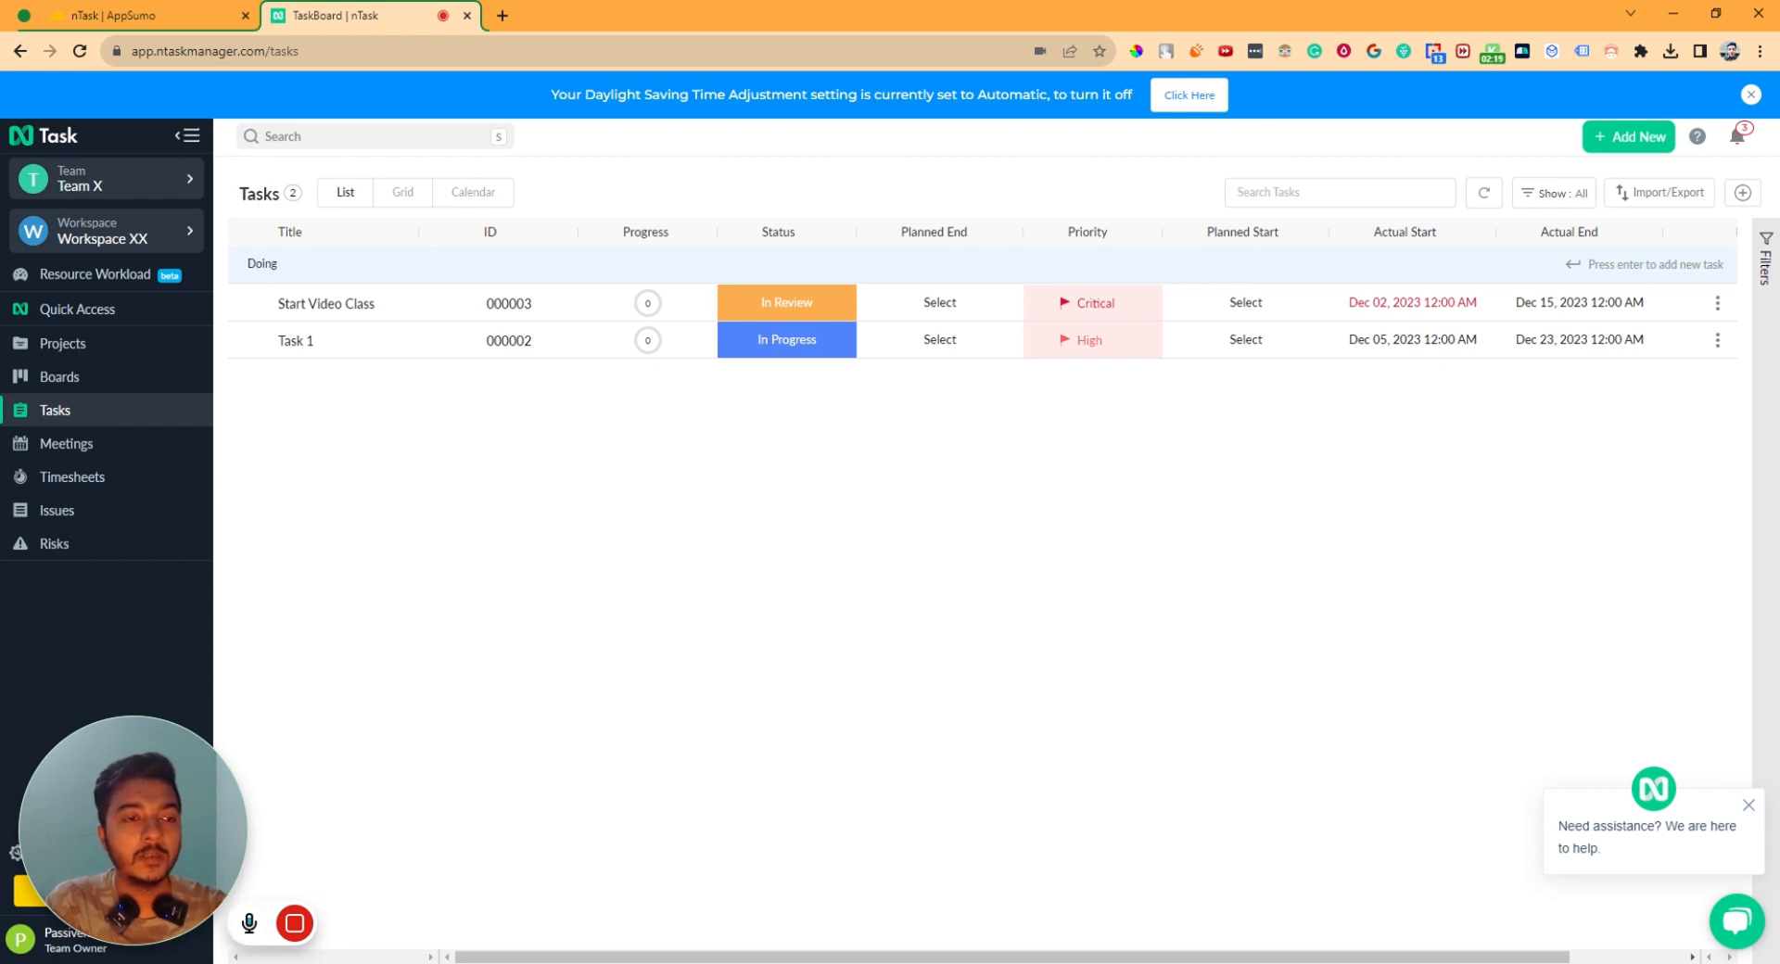
type("ing")
key("BackSpace")
key("BackSpace")
key("BackSpace")
key("BackSpace")
key("BackSpace")
type("Sending email to the MD")
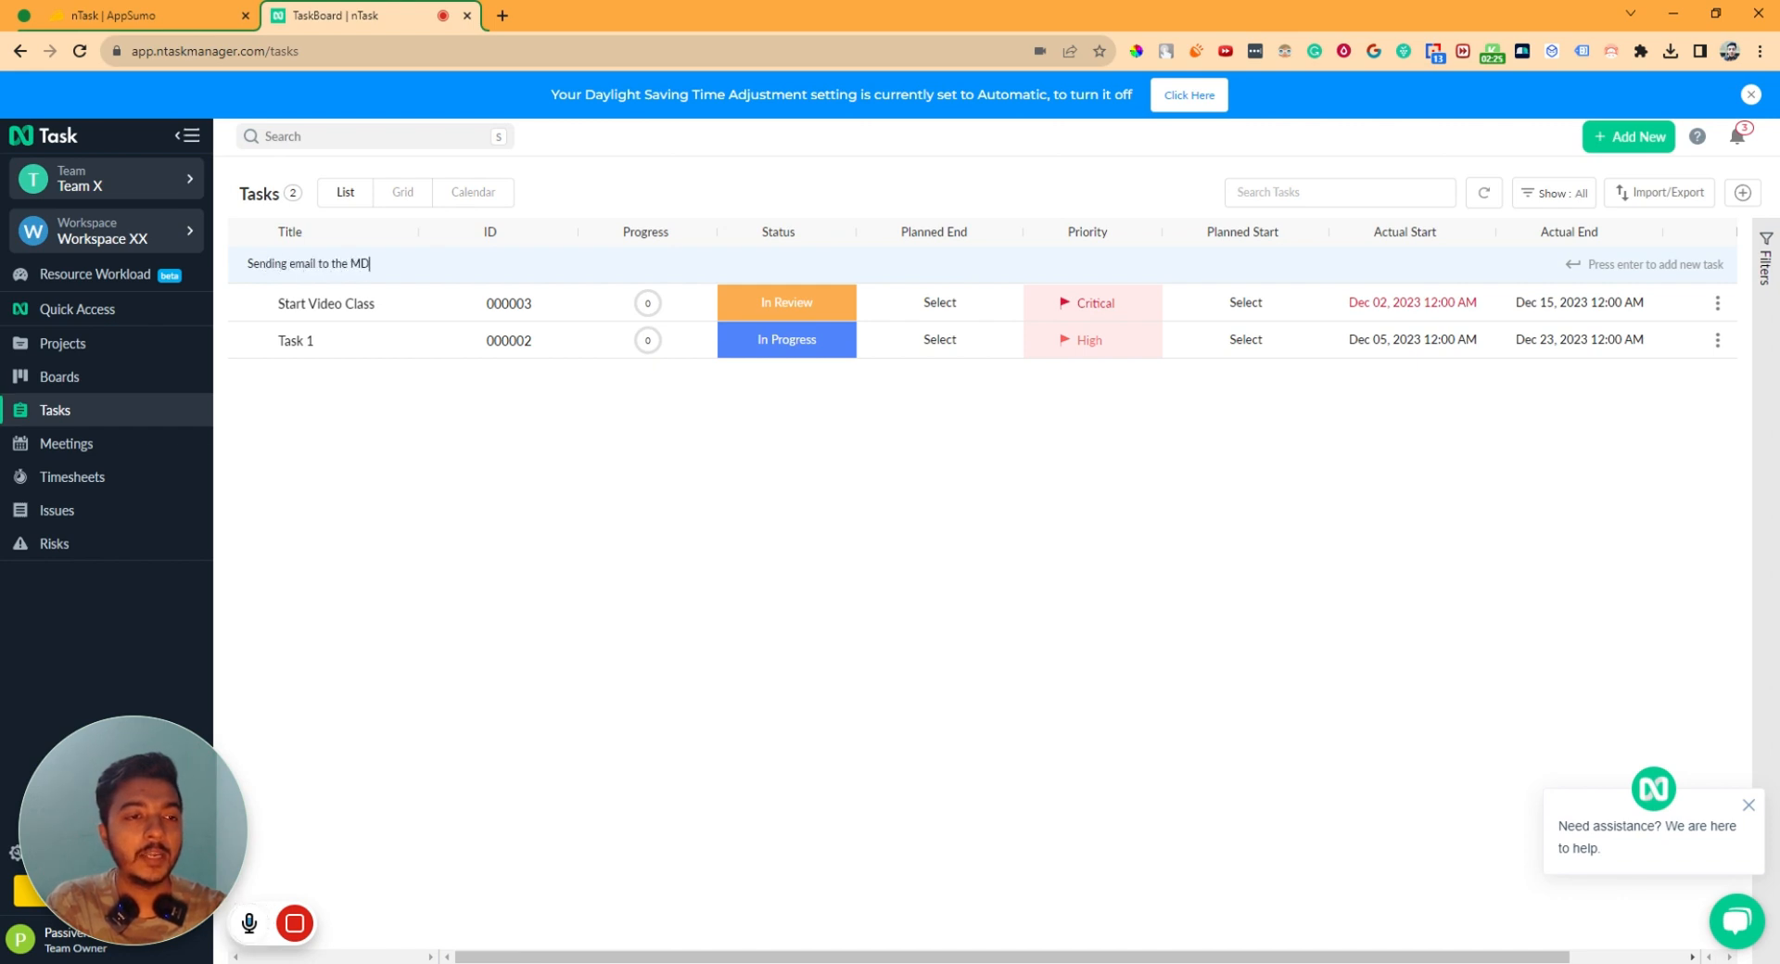
key("Return")
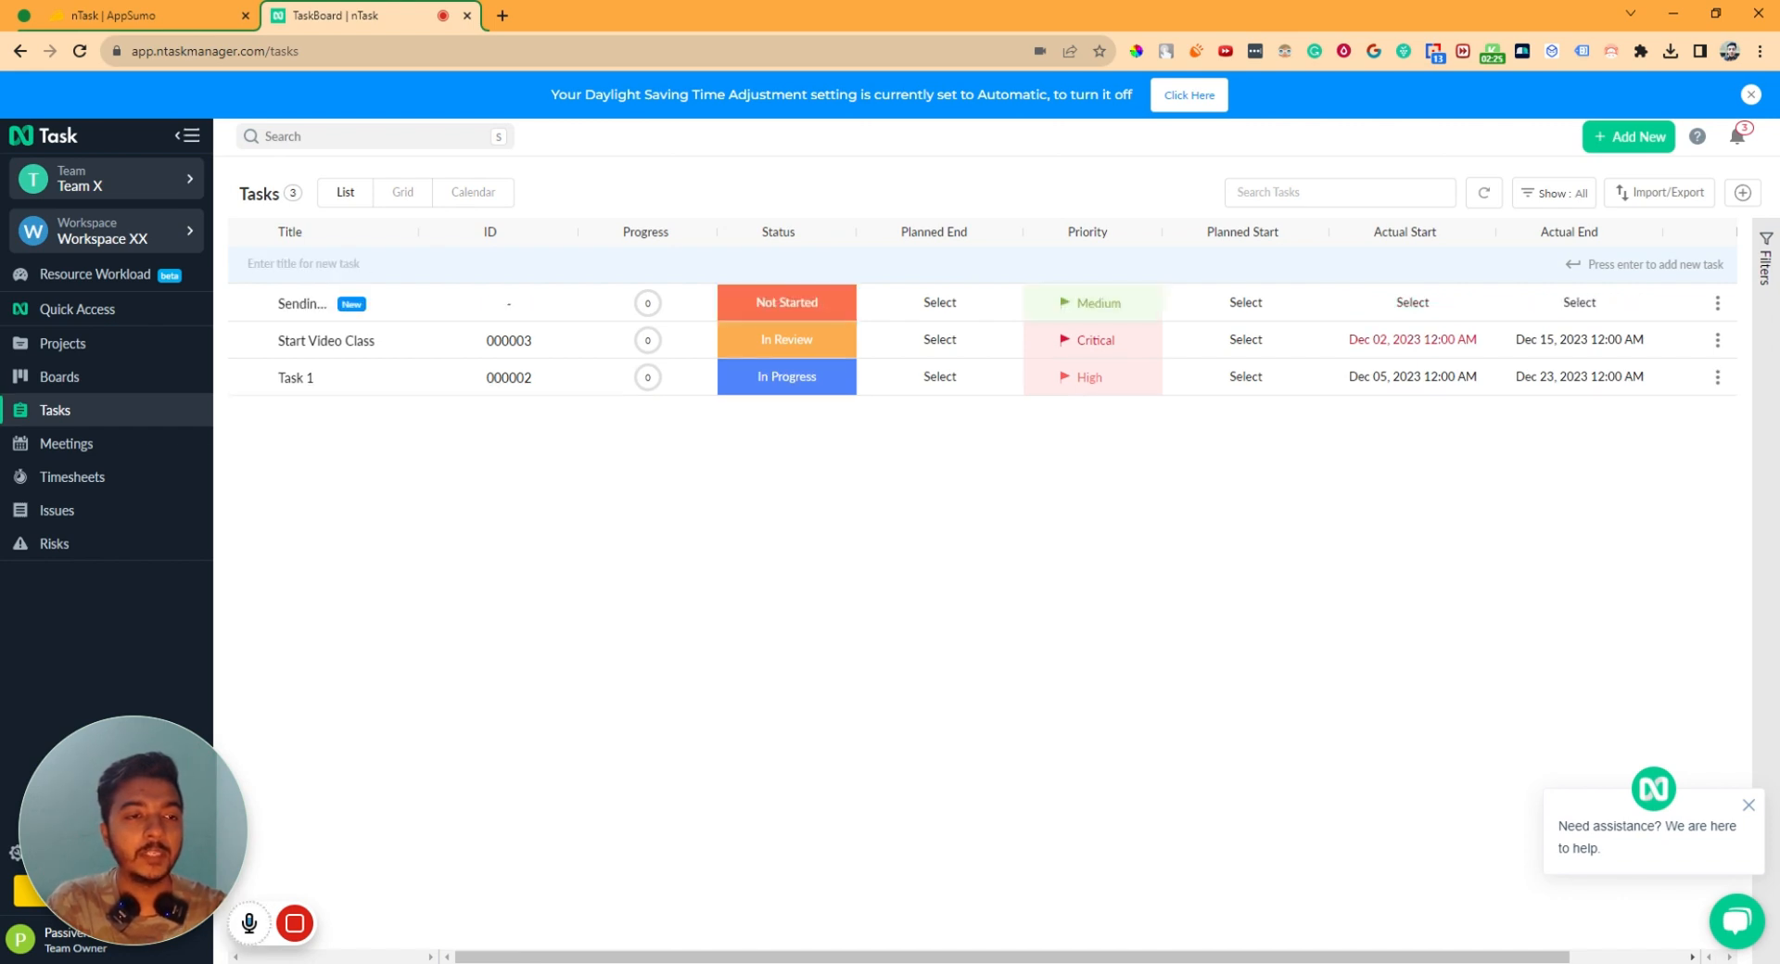
left_click(298, 307)
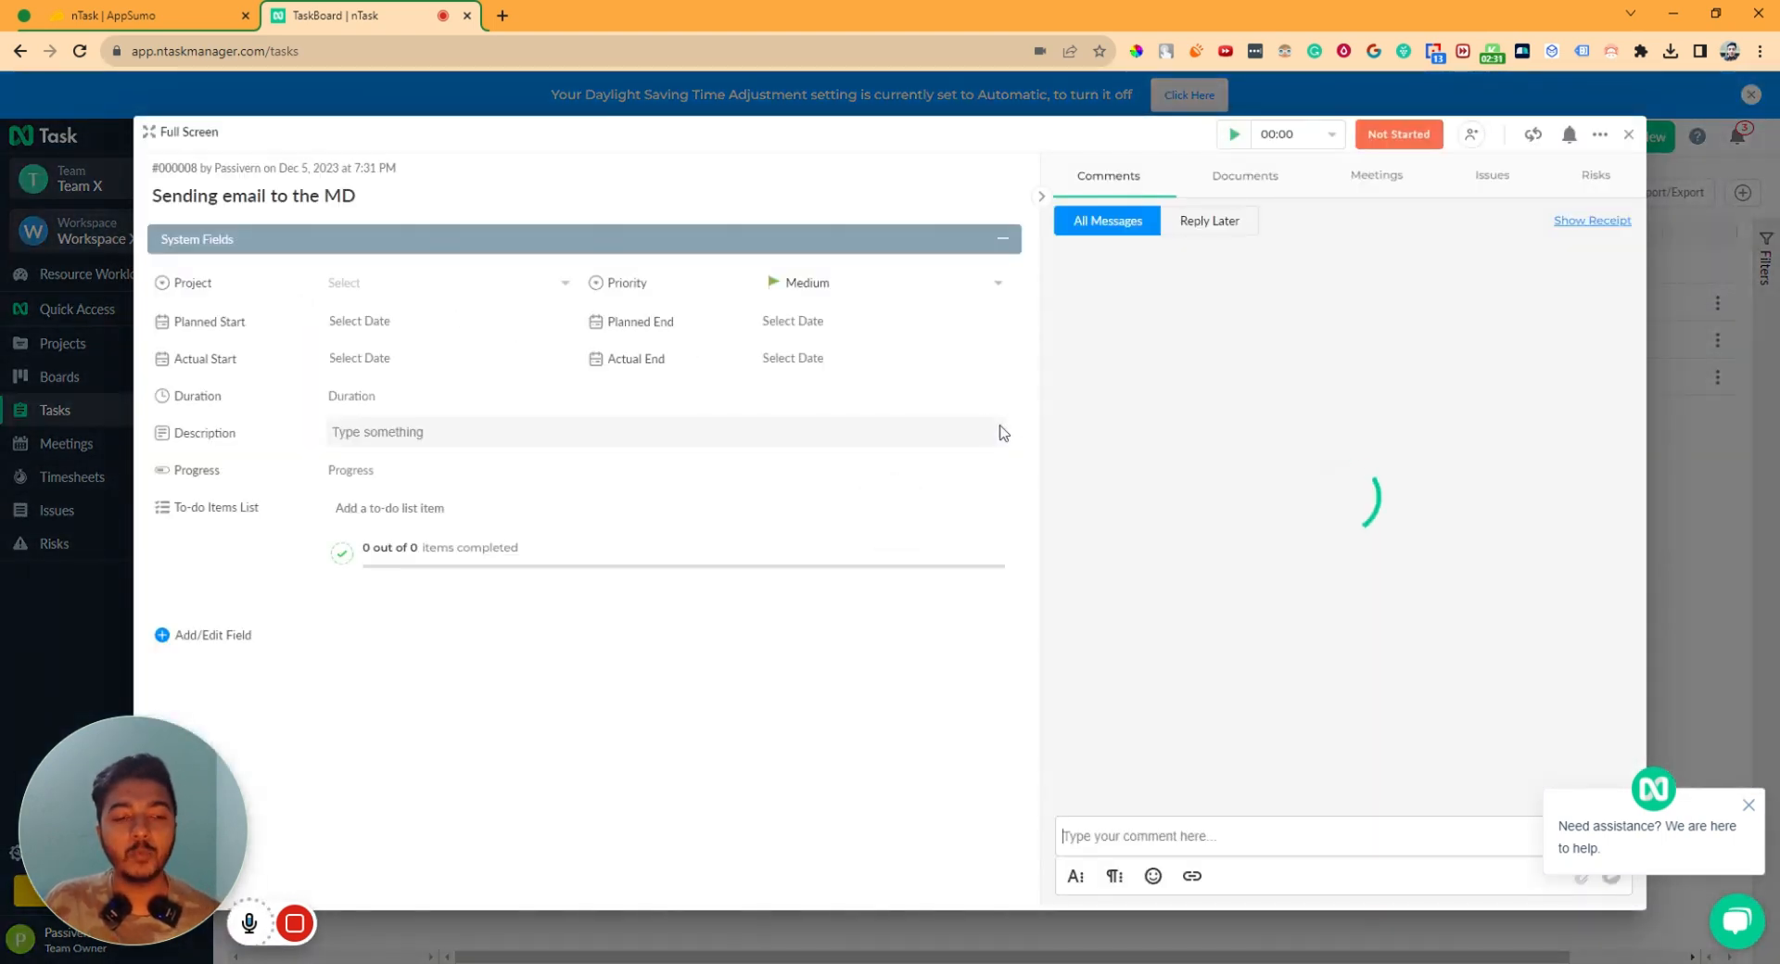
- Assign the task to Project Y, with planned start December 5 and High priority
left_click(380, 284)
left_click(385, 324)
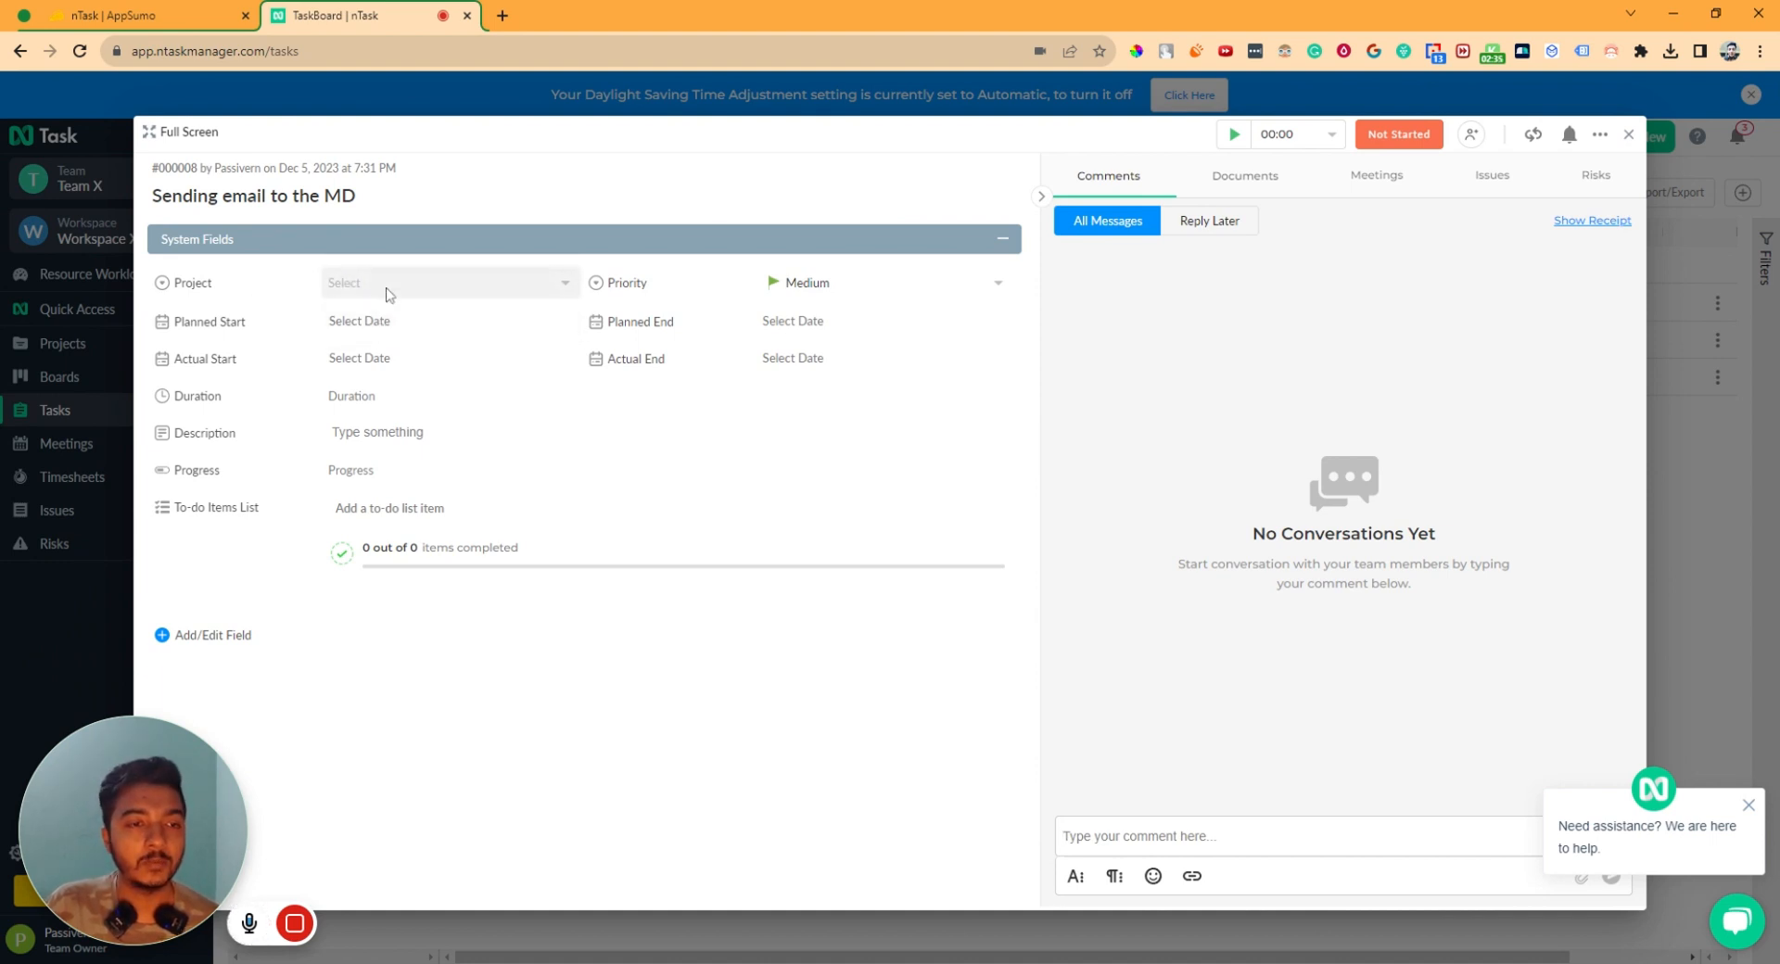
left_click(391, 294)
left_click(373, 322)
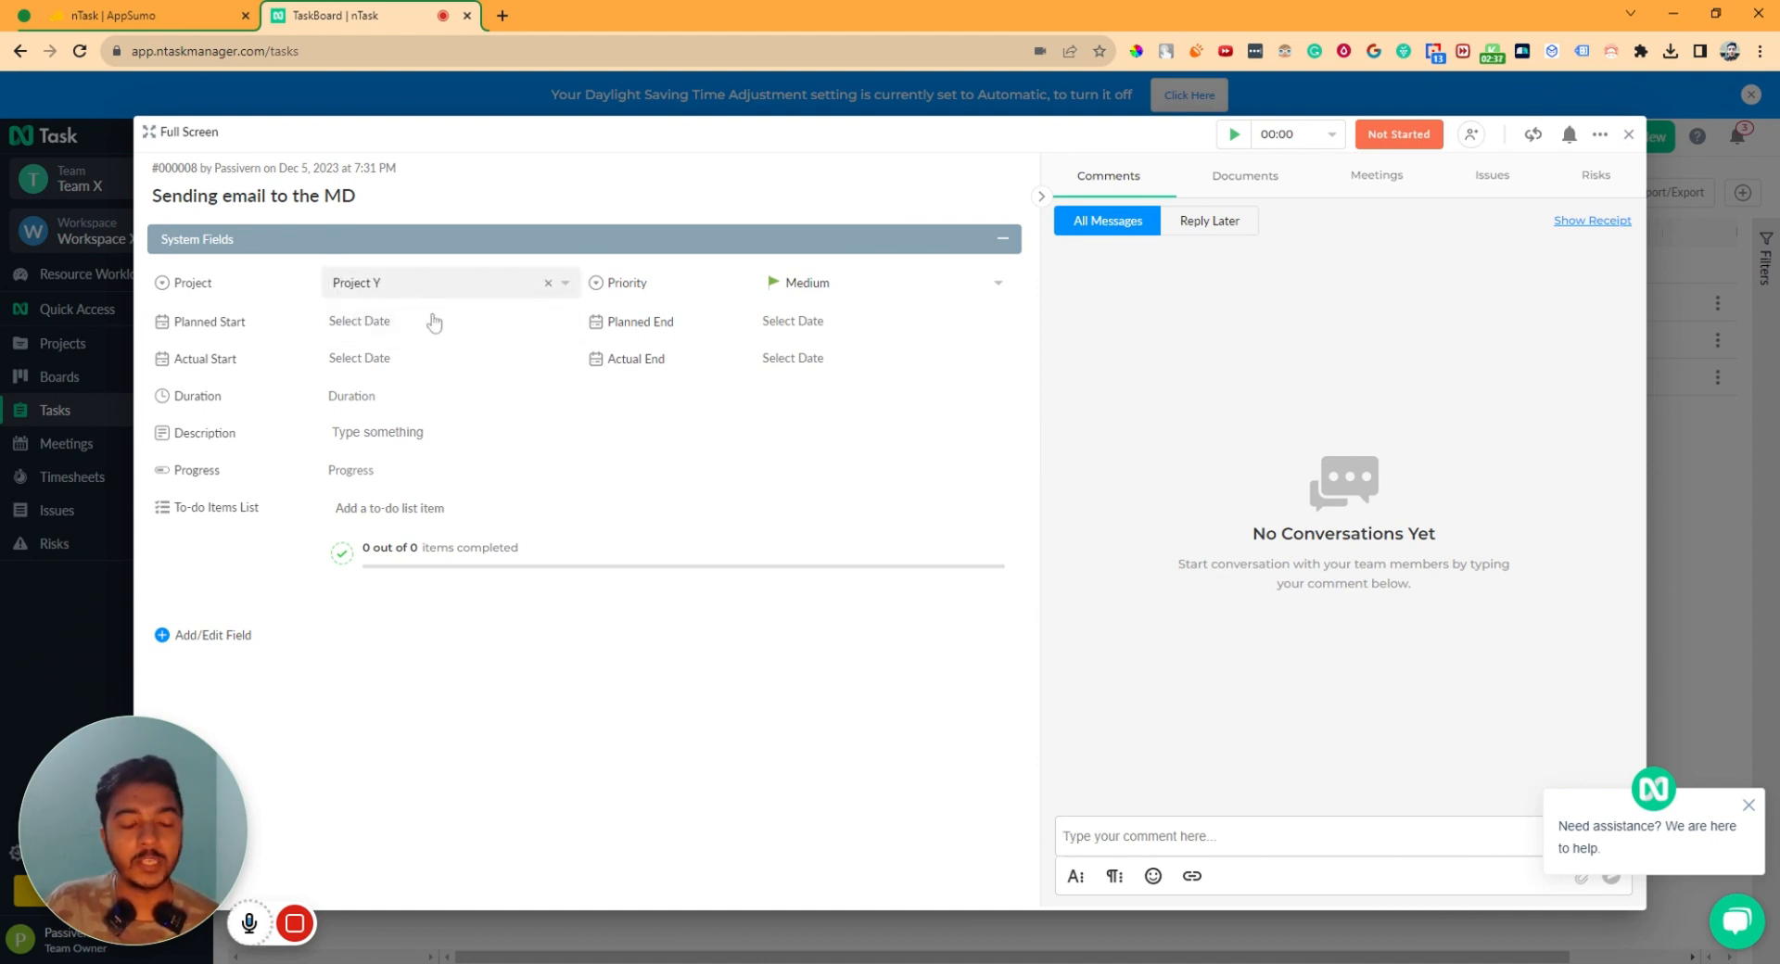
left_click(417, 332)
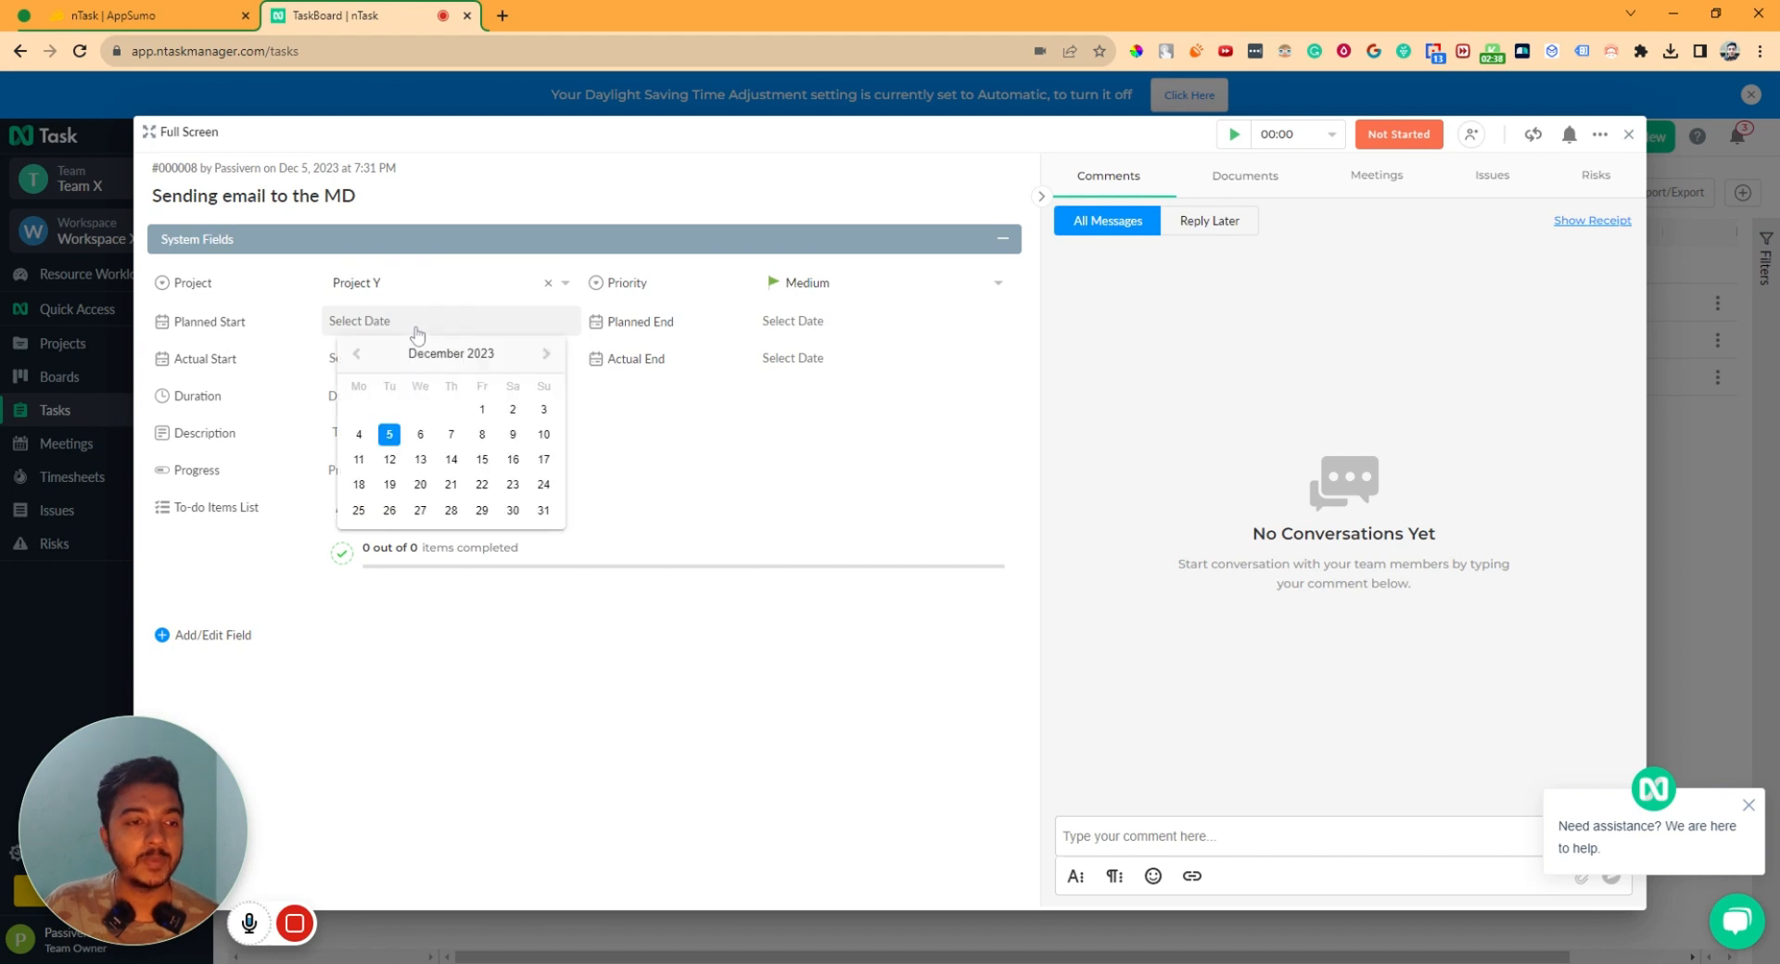
left_click(390, 435)
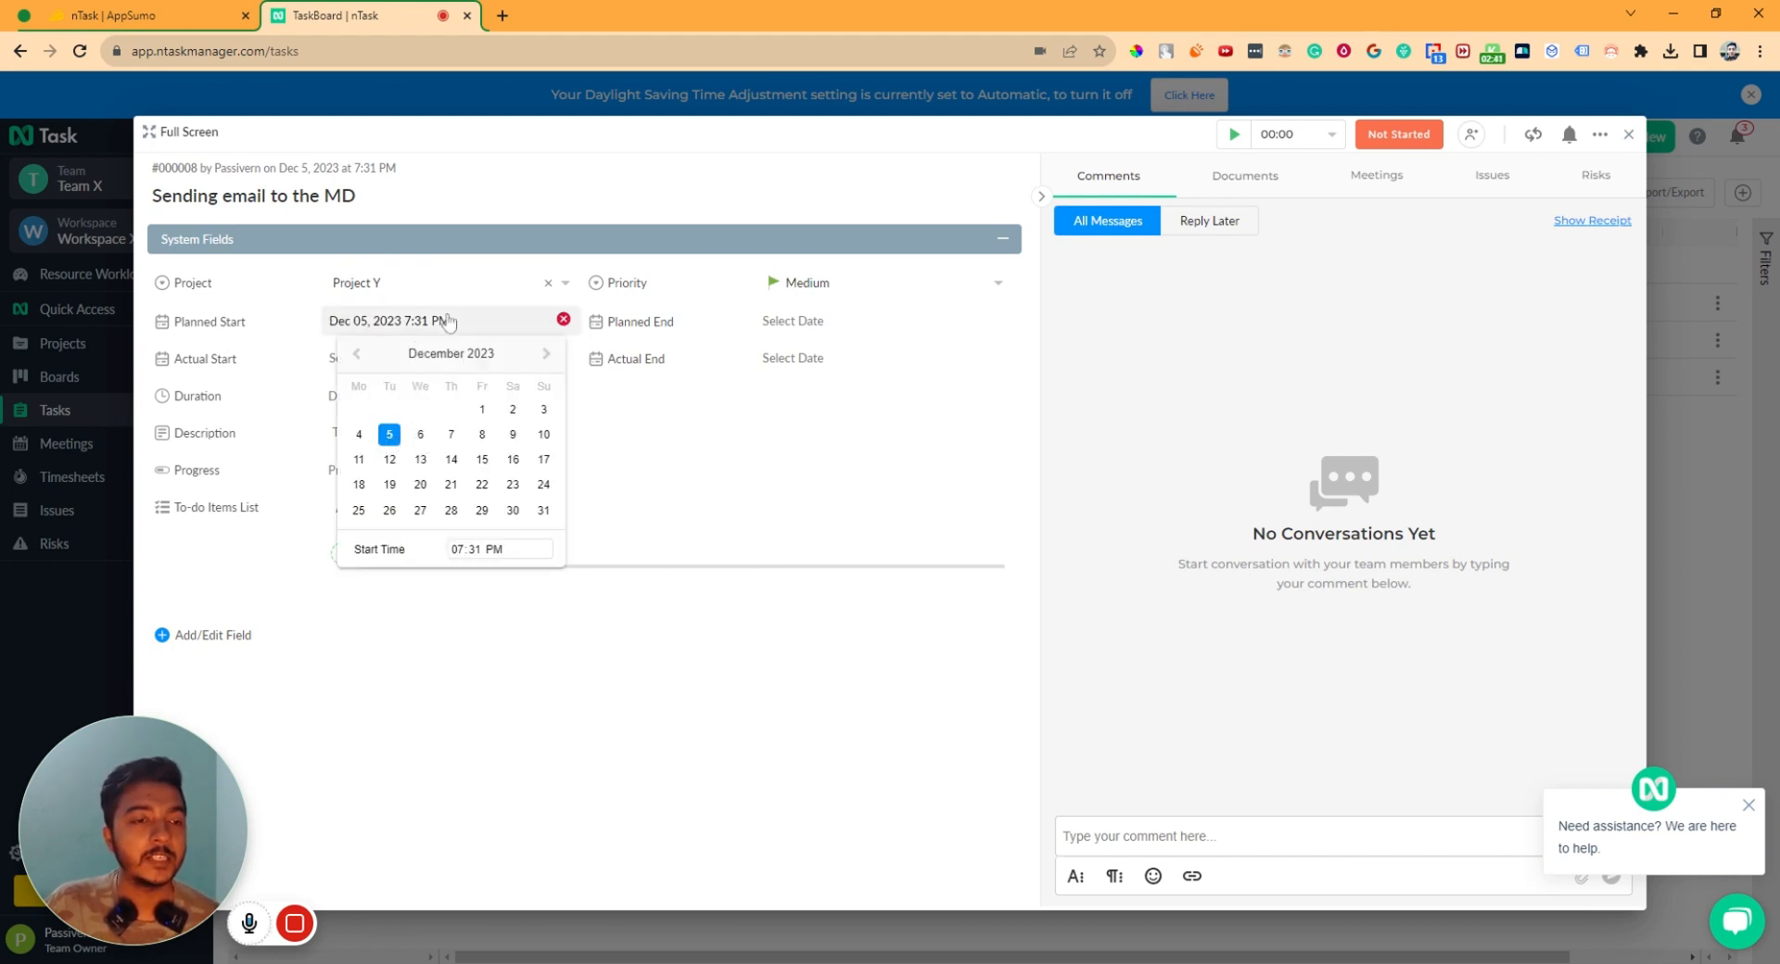
left_click(795, 286)
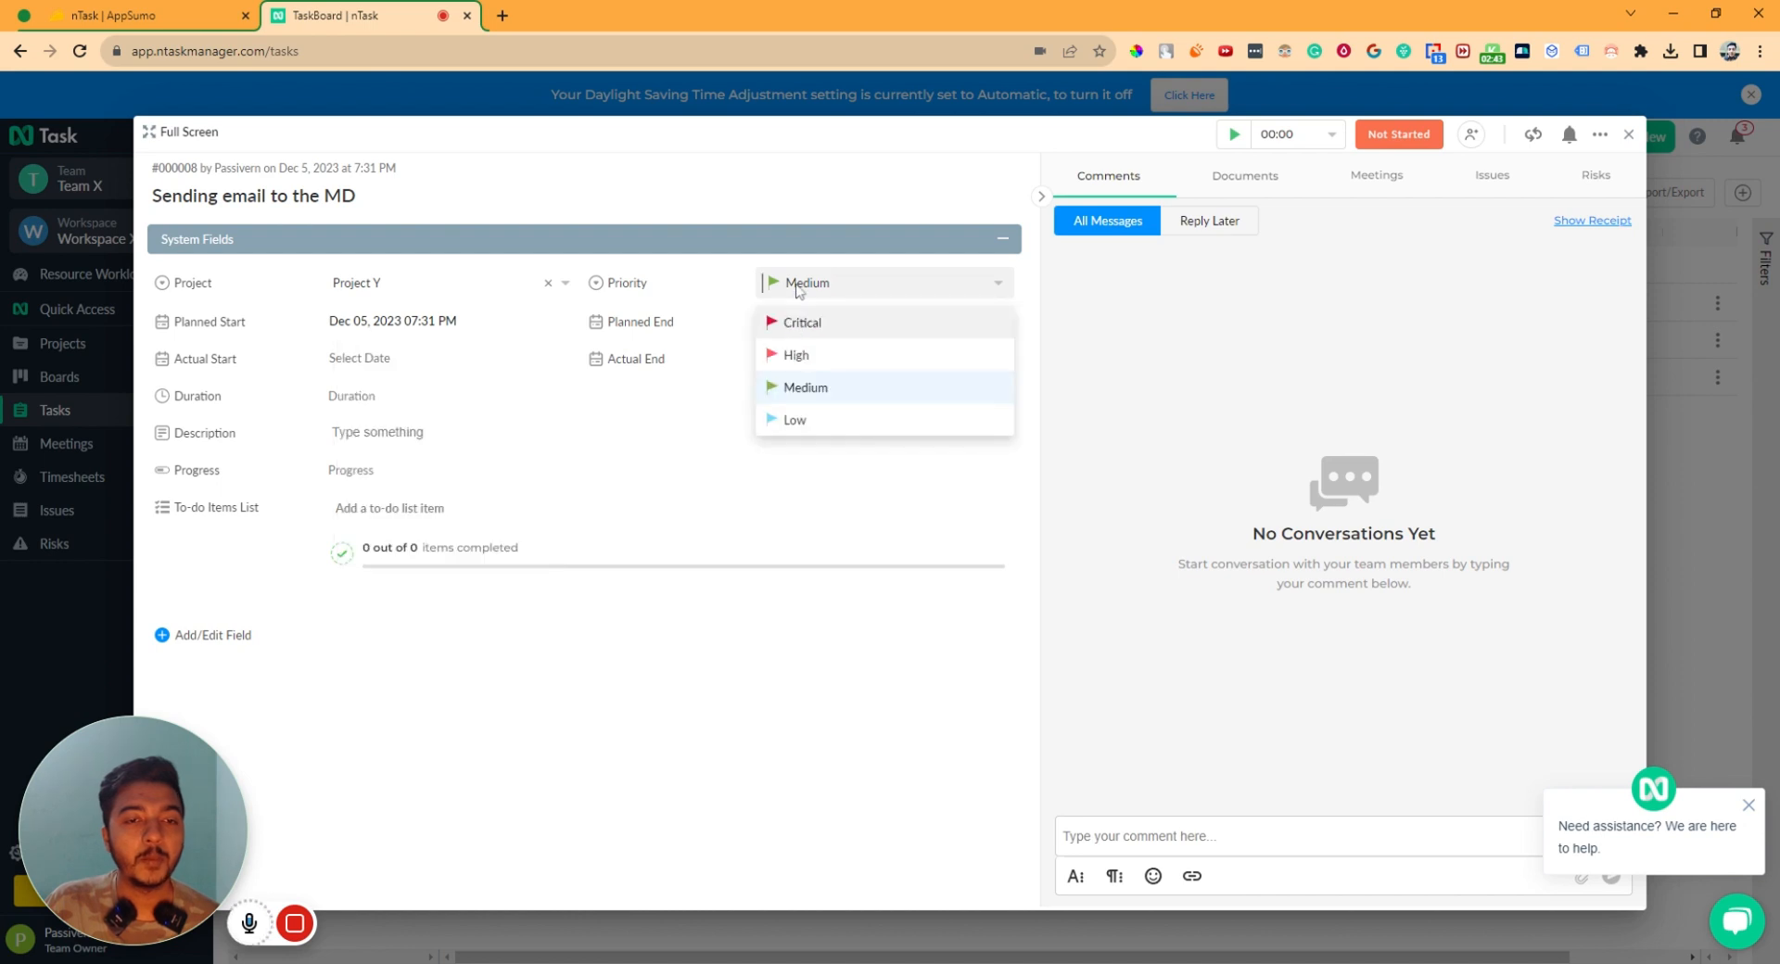
left_click(799, 358)
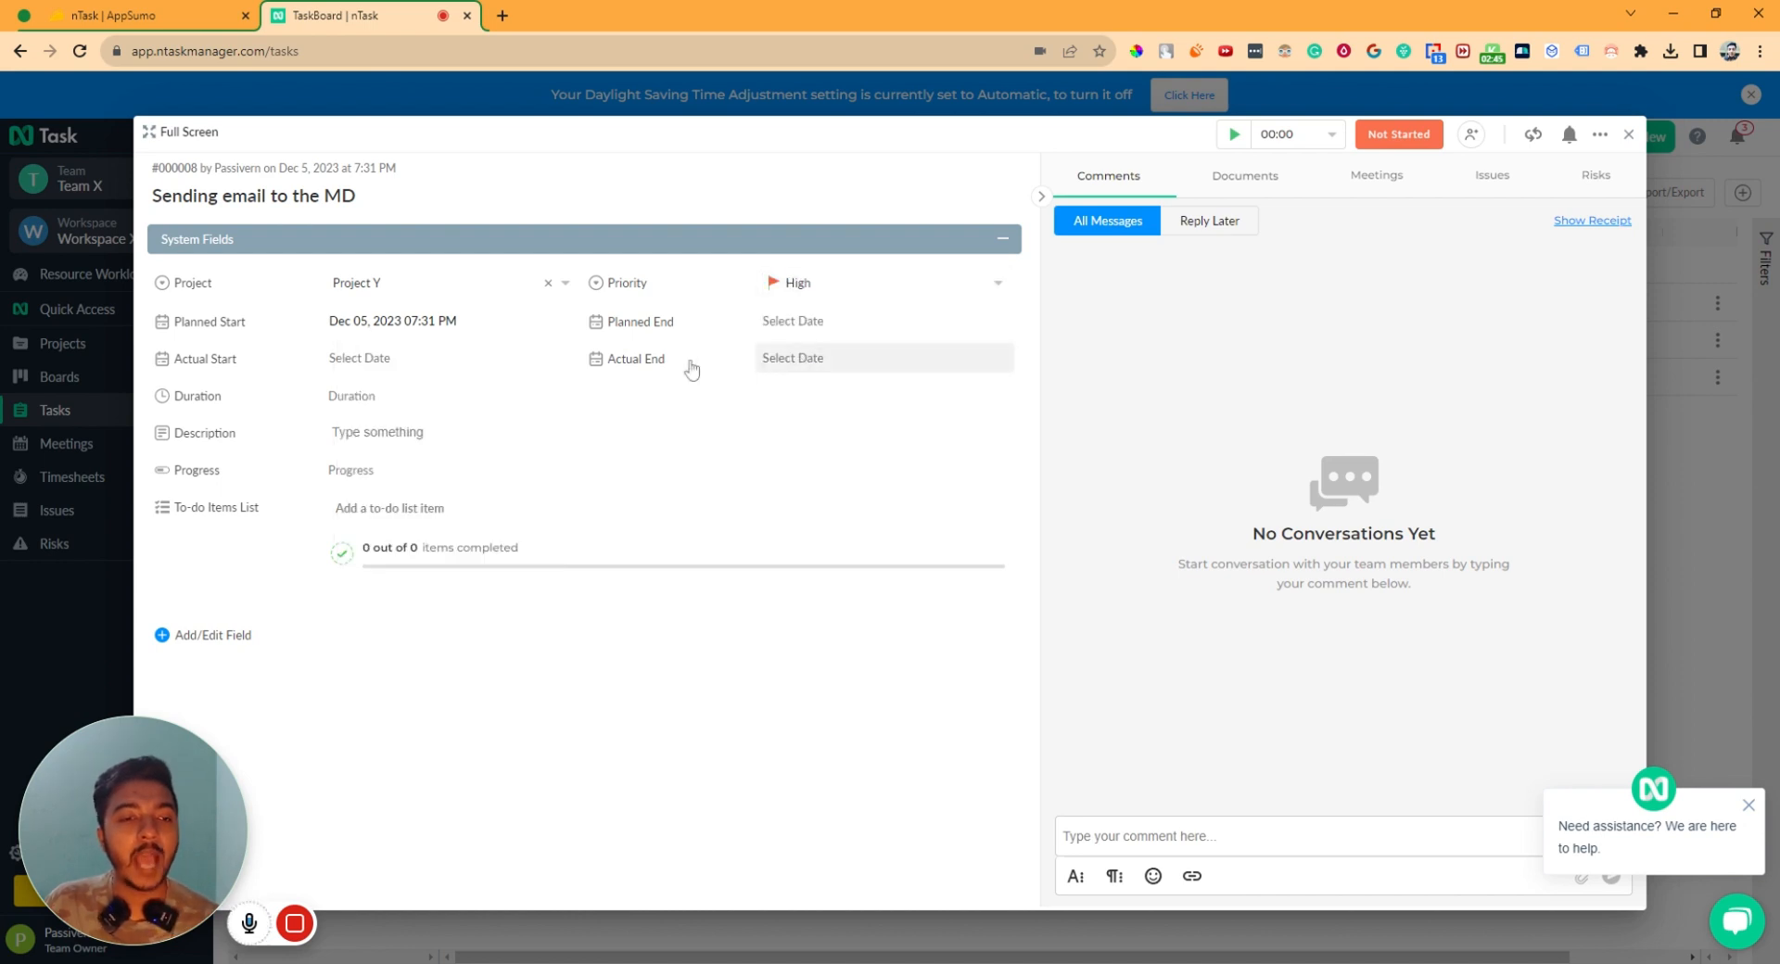
- Set actual start December 6, planned end December 13 and actual end December 11
left_click(358, 370)
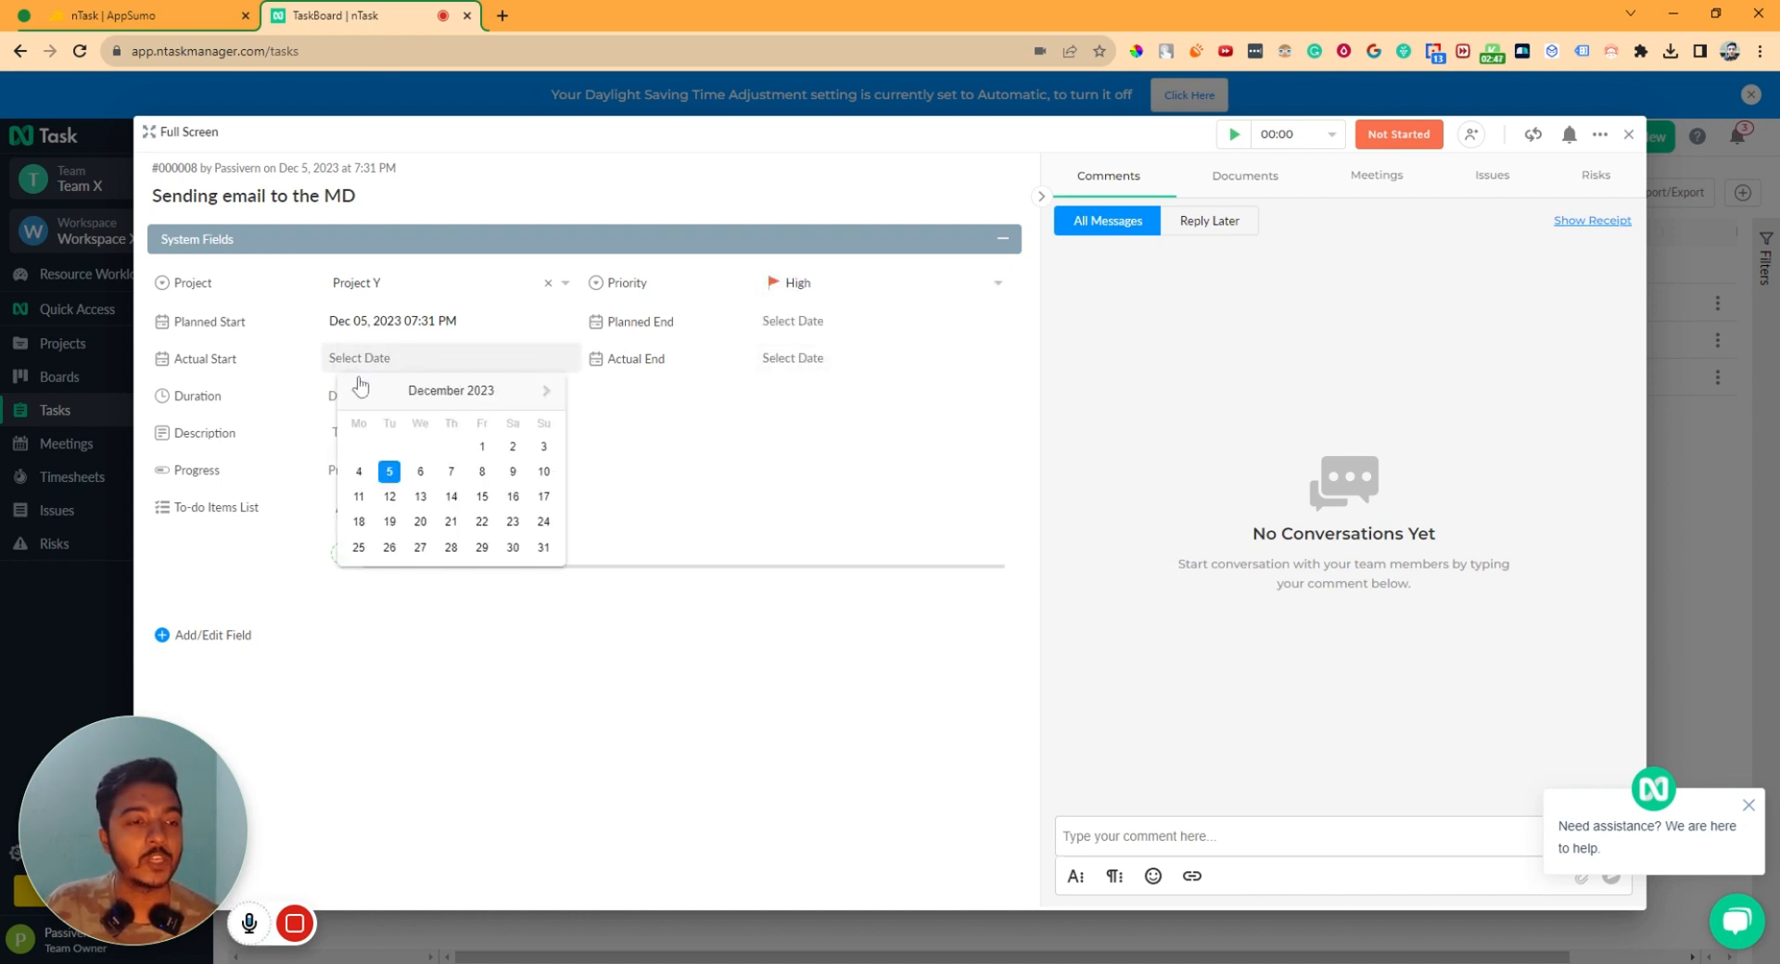
left_click(419, 471)
left_click(637, 371)
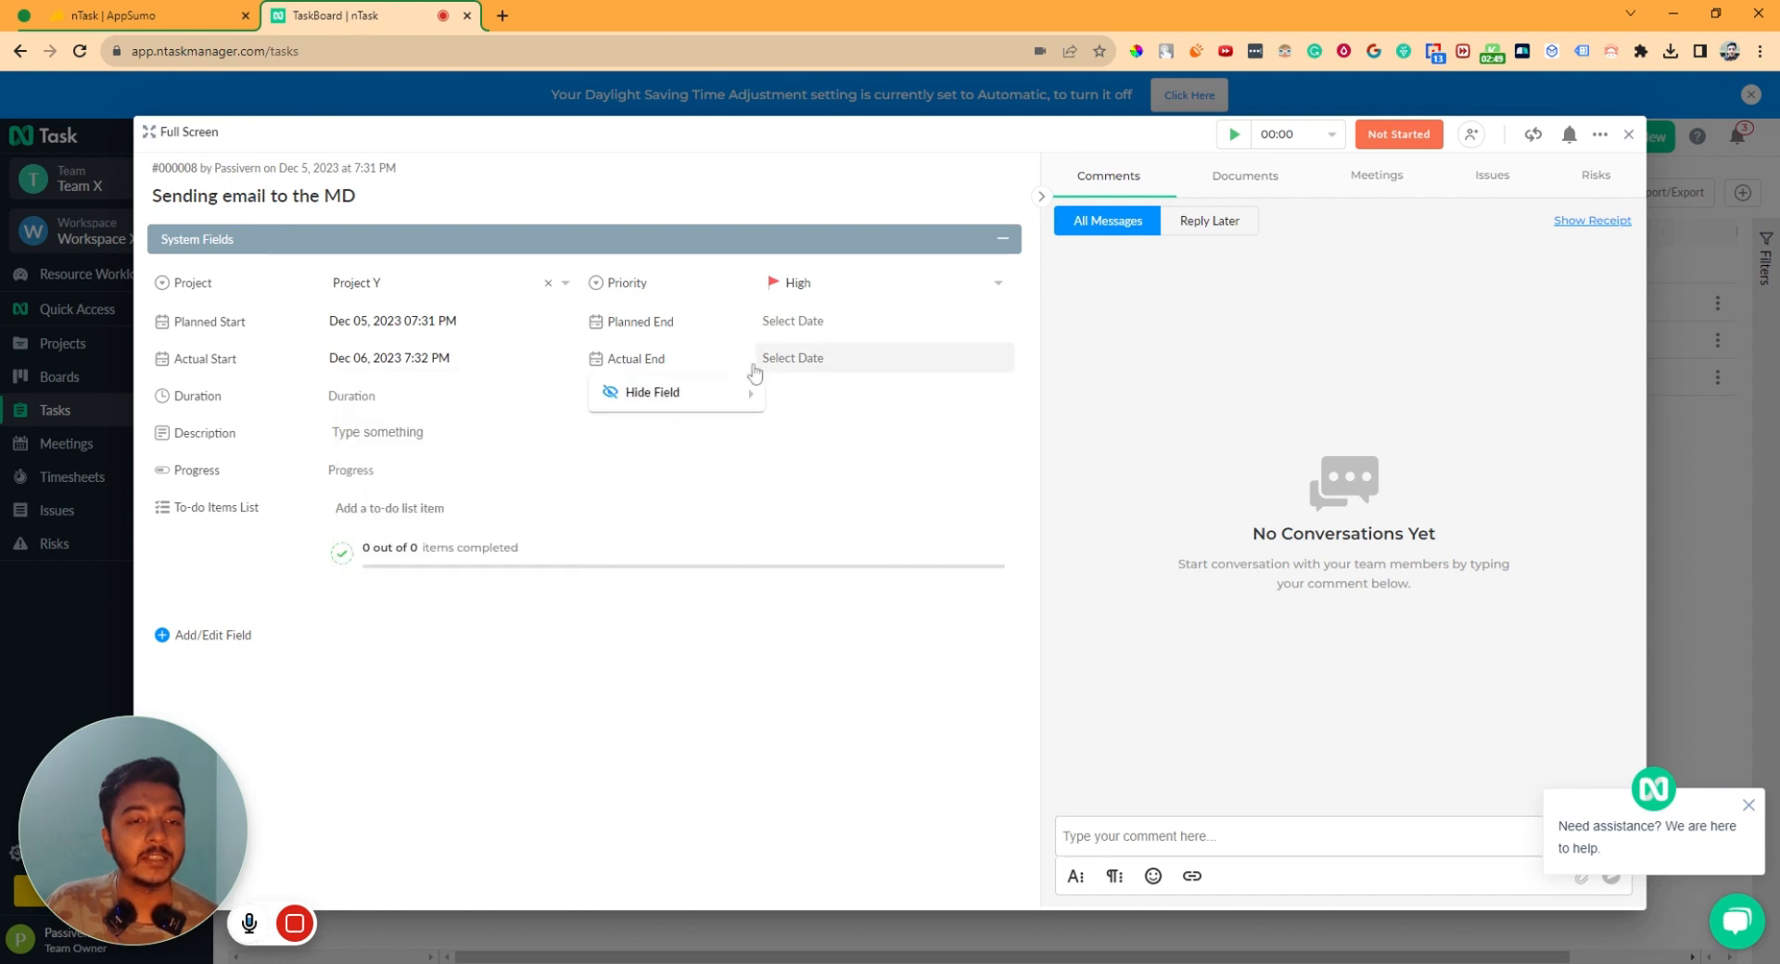
left_click(778, 326)
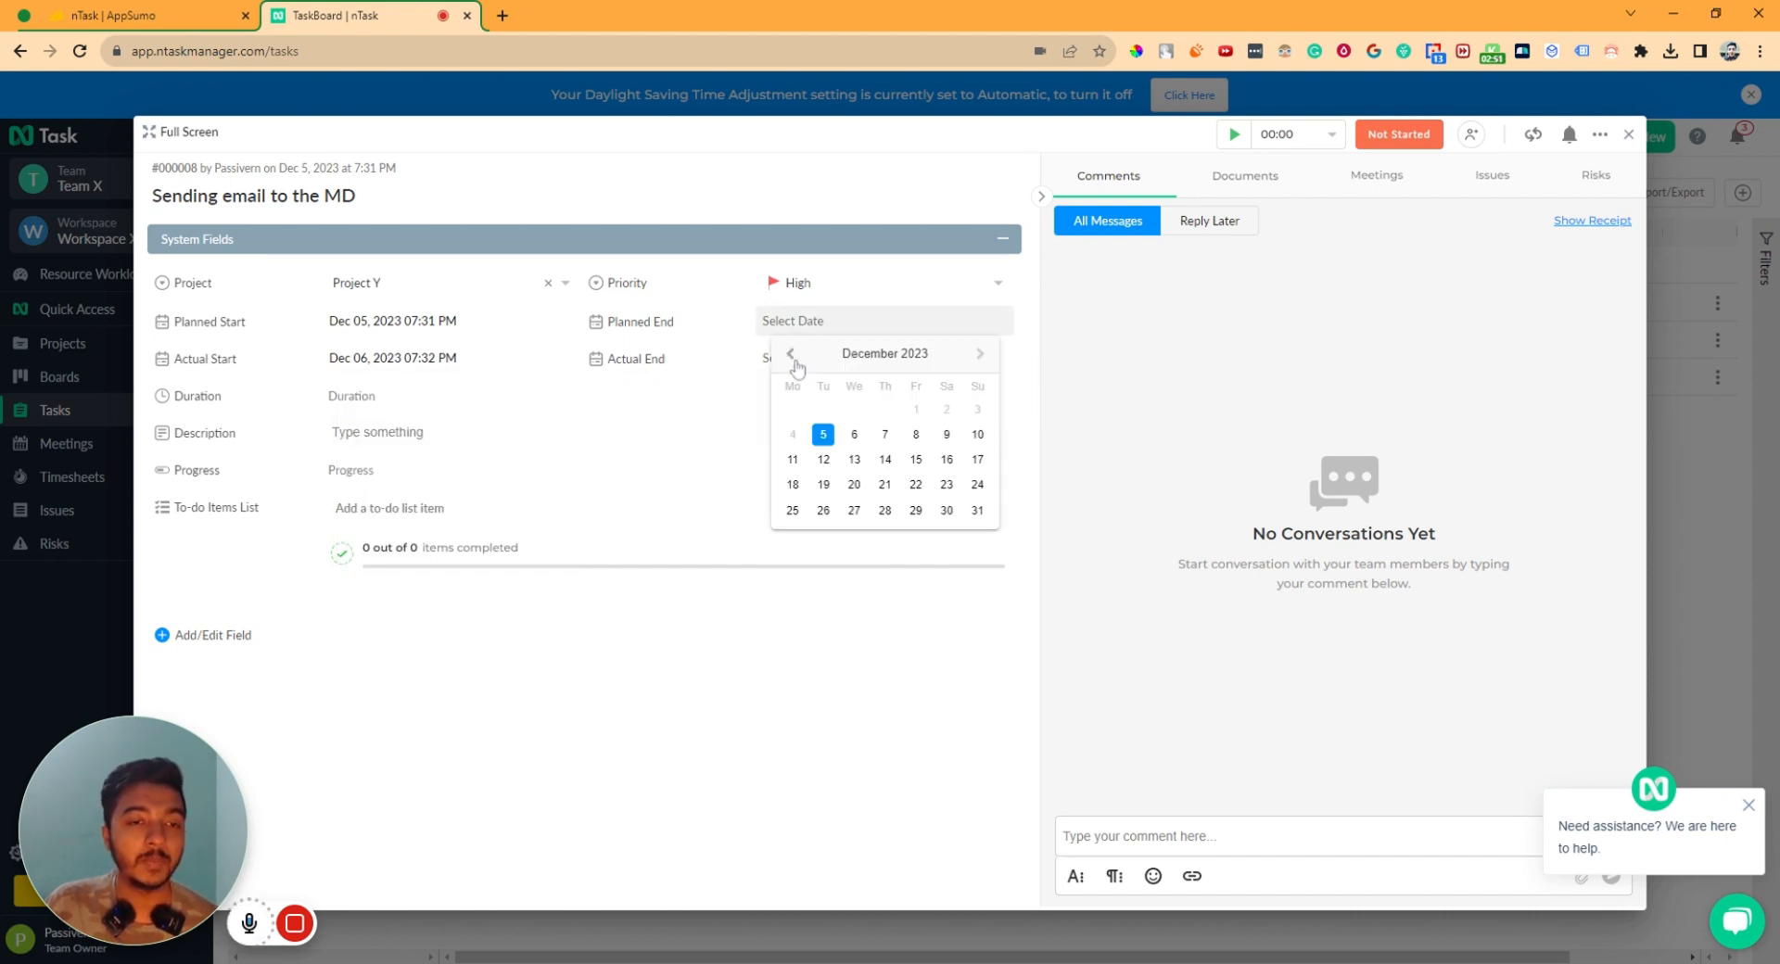
left_click(854, 459)
left_click(732, 367)
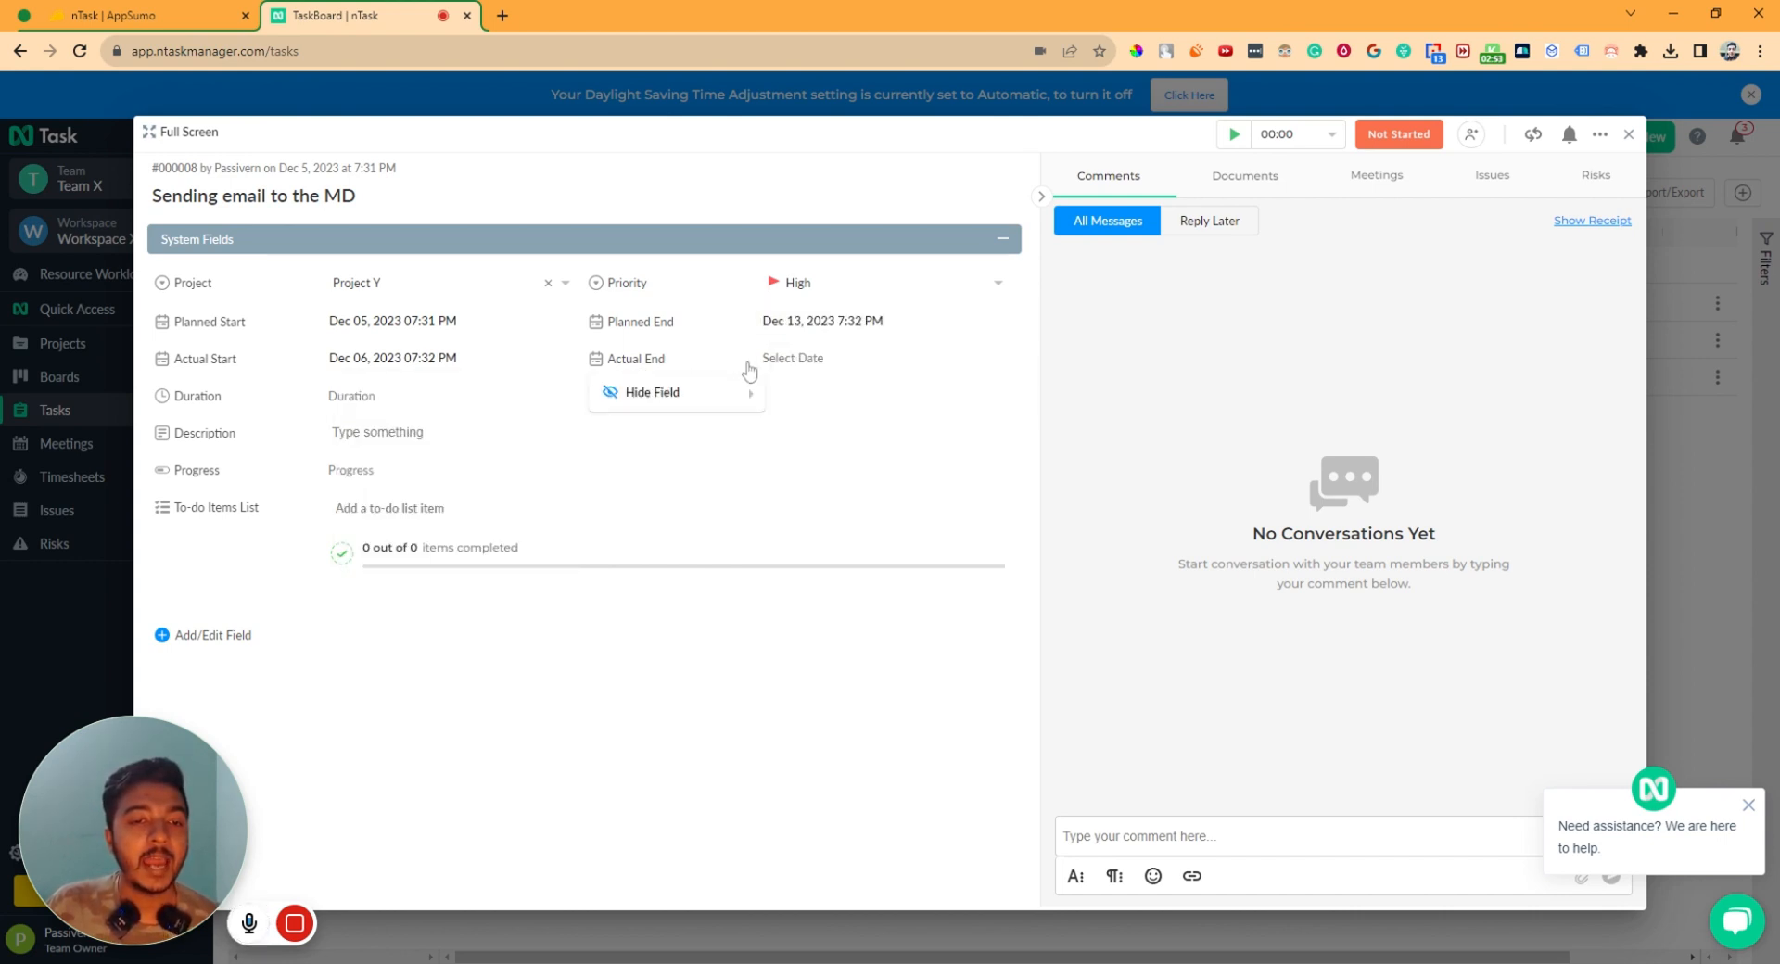
left_click(775, 359)
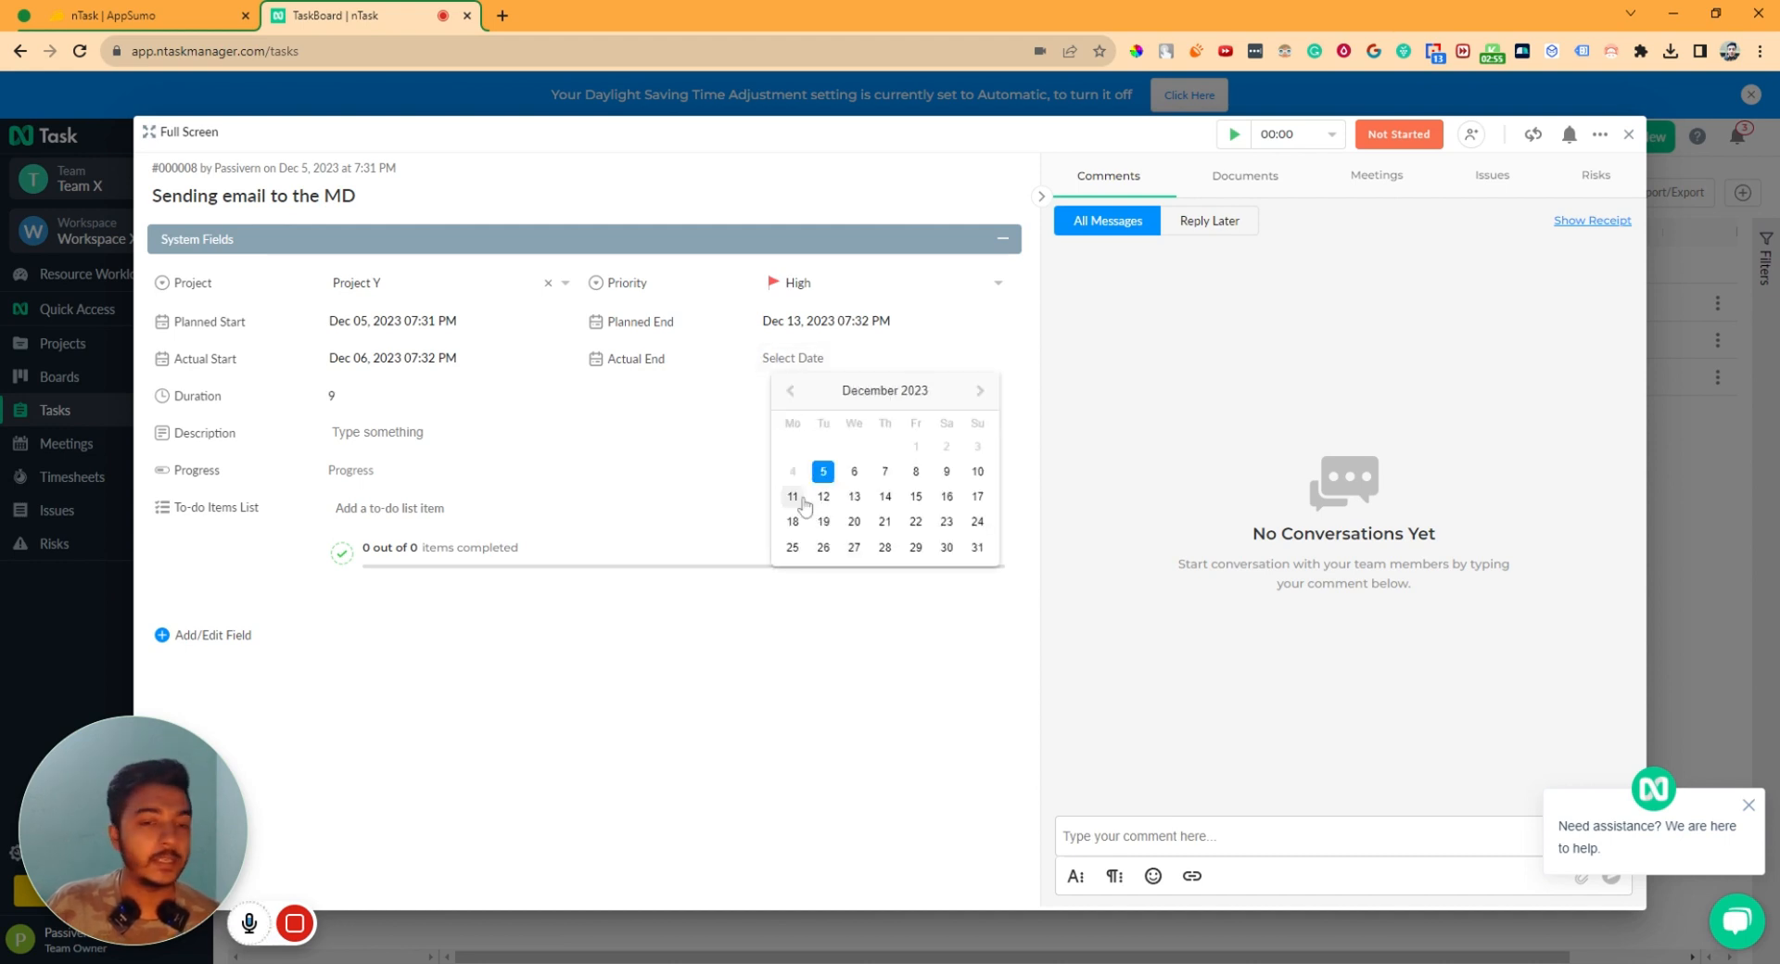
left_click(793, 496)
left_click(663, 508)
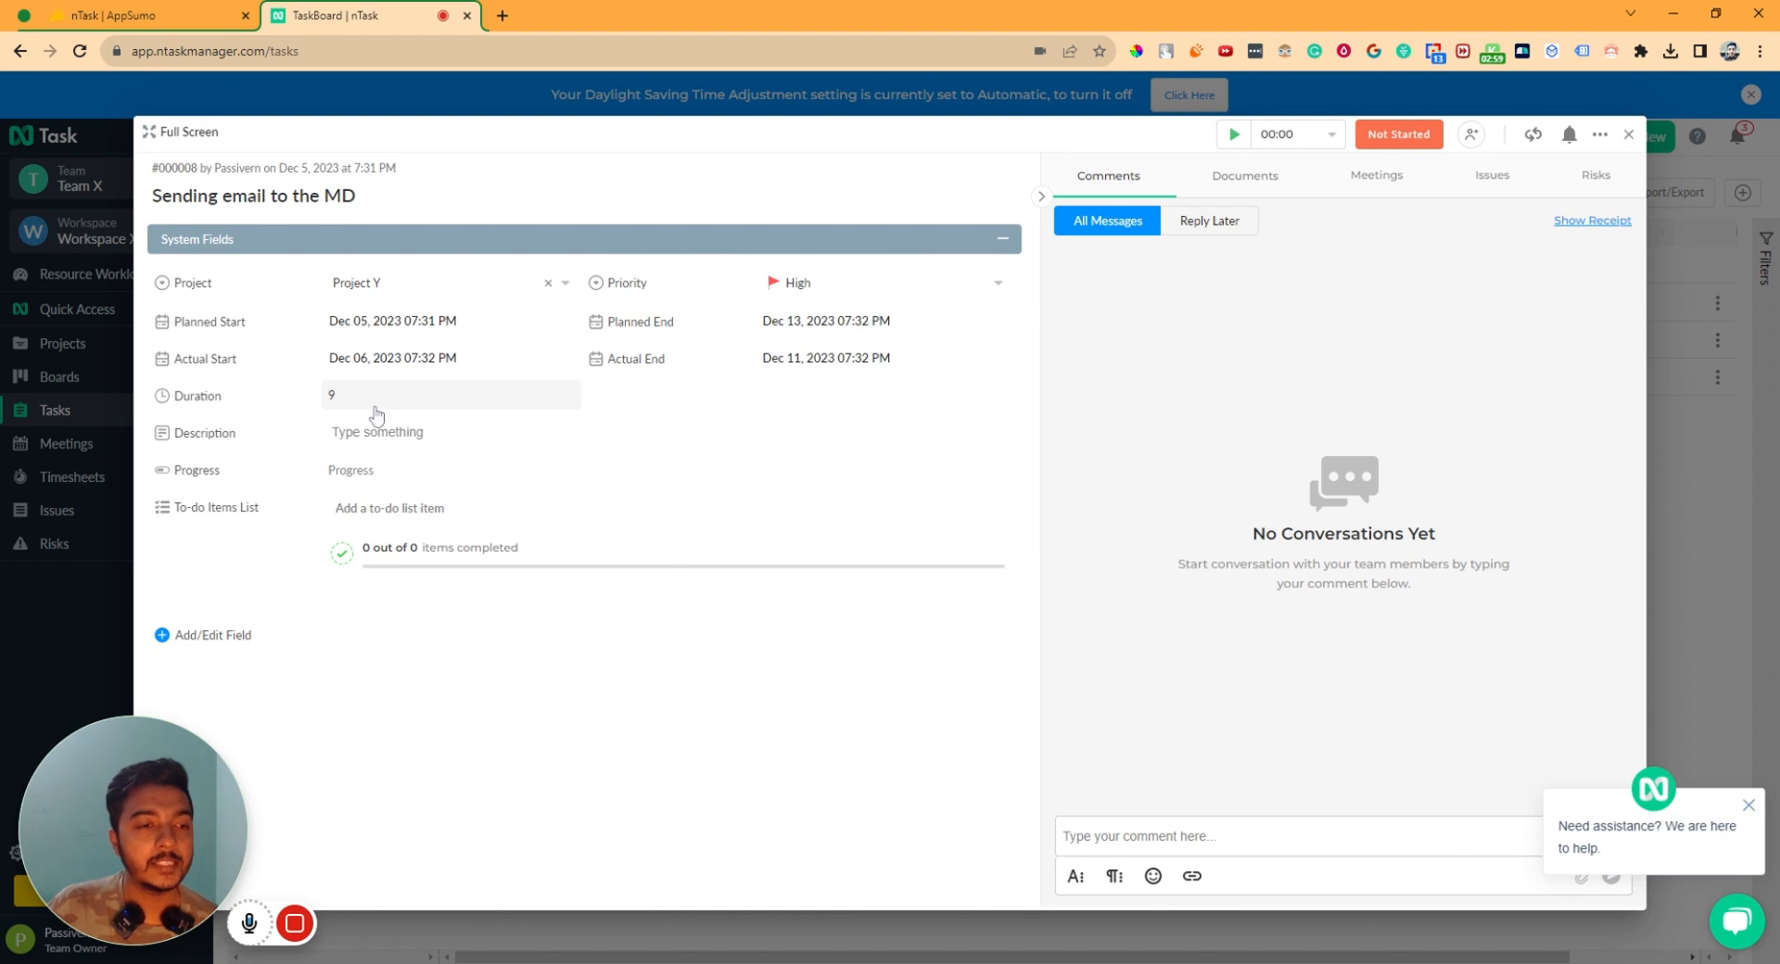
left_click(395, 433)
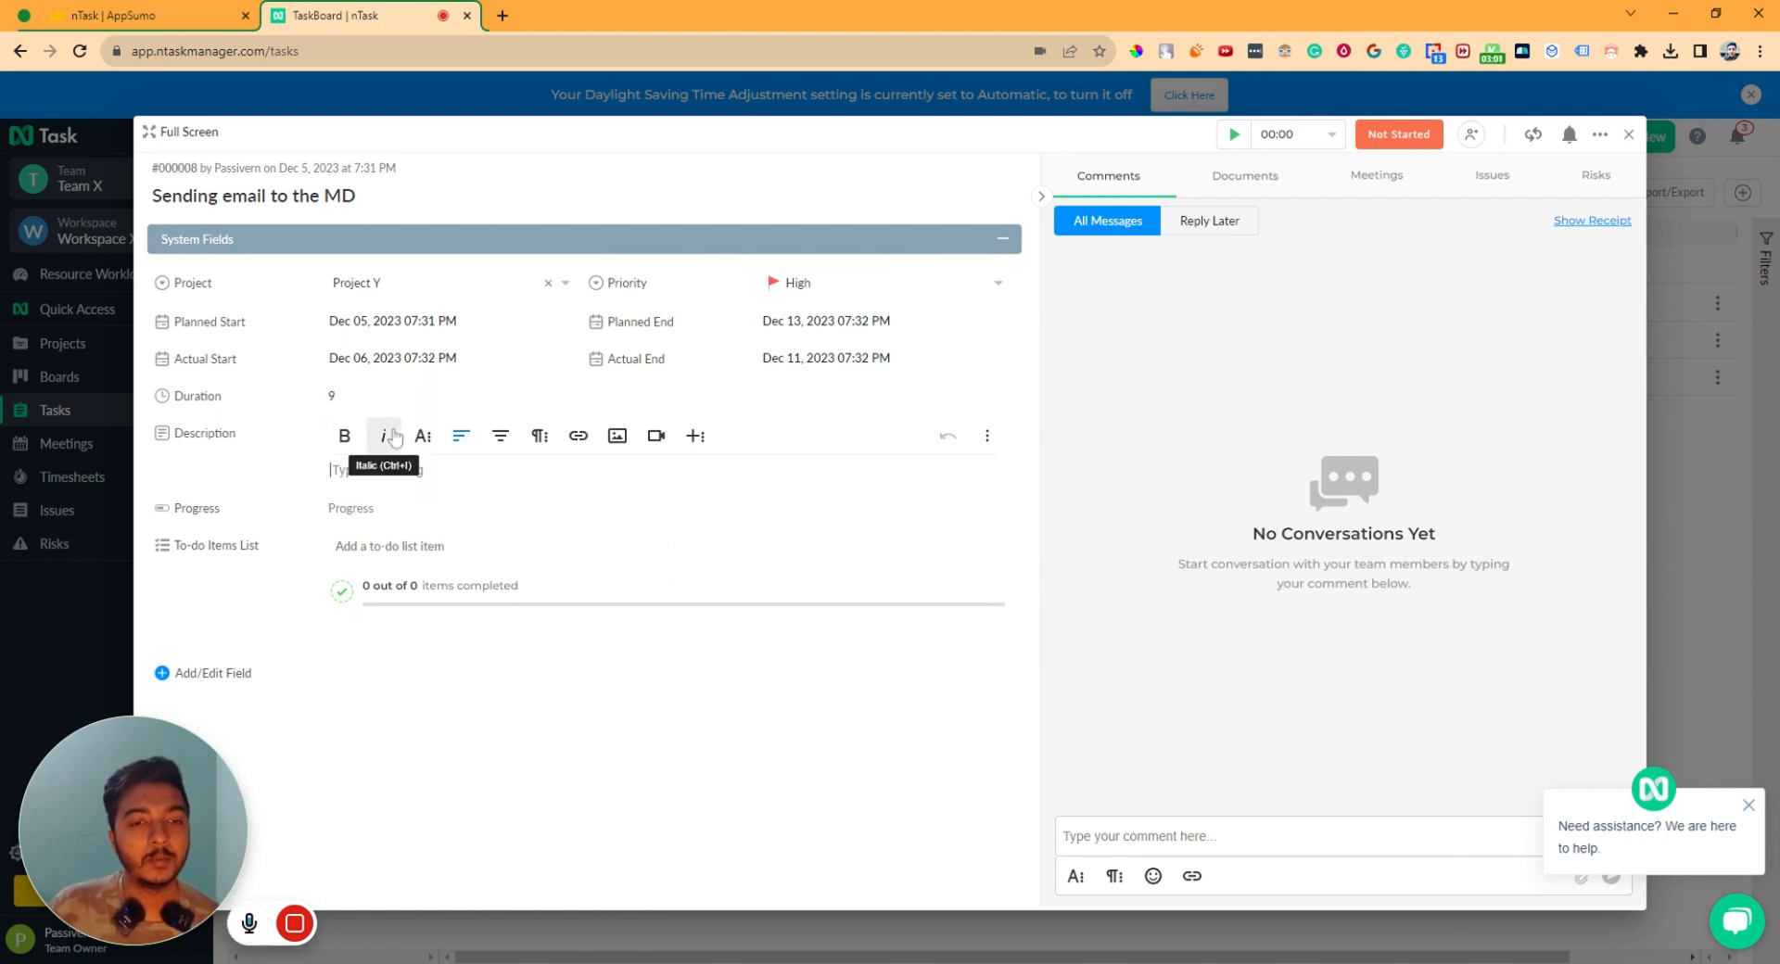
- Paste the product blurb as the description and add to-dos Plant 1, Plant 2 and Plan 3
type("Experience an end-to-end project management app that has you covered with tasks, projects, resources, issues, risks, collaboration, meetings, and time management. Introducing: nTask")
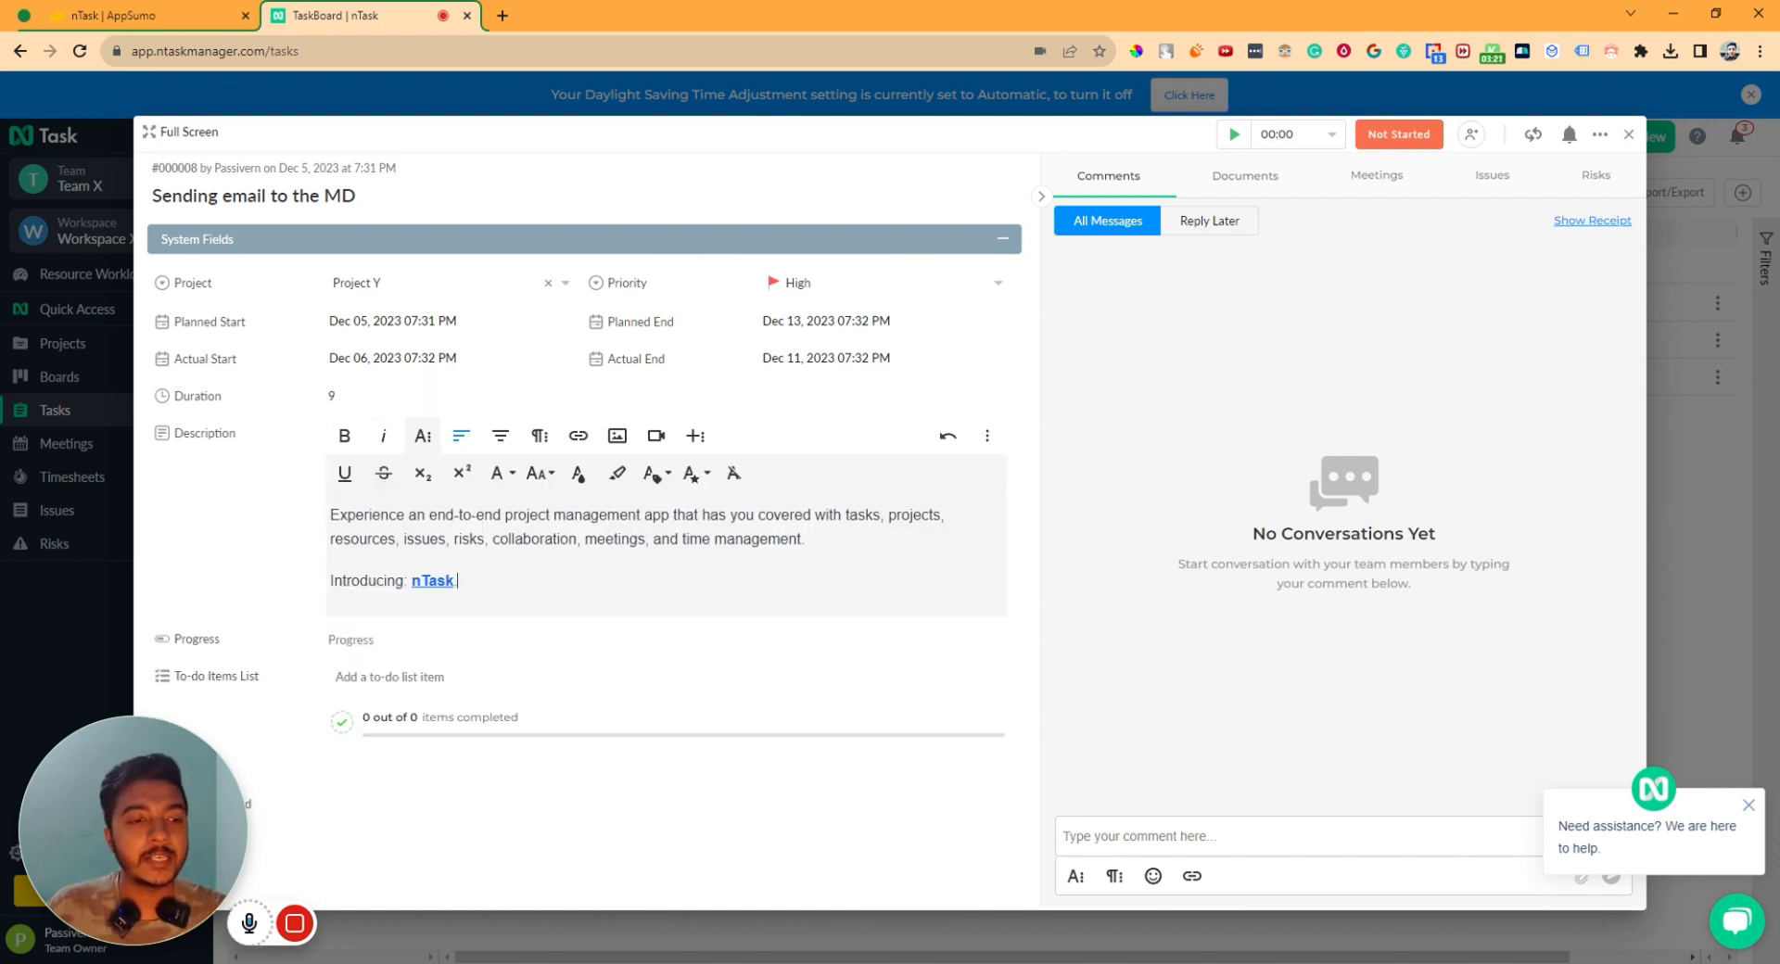
left_click(361, 639)
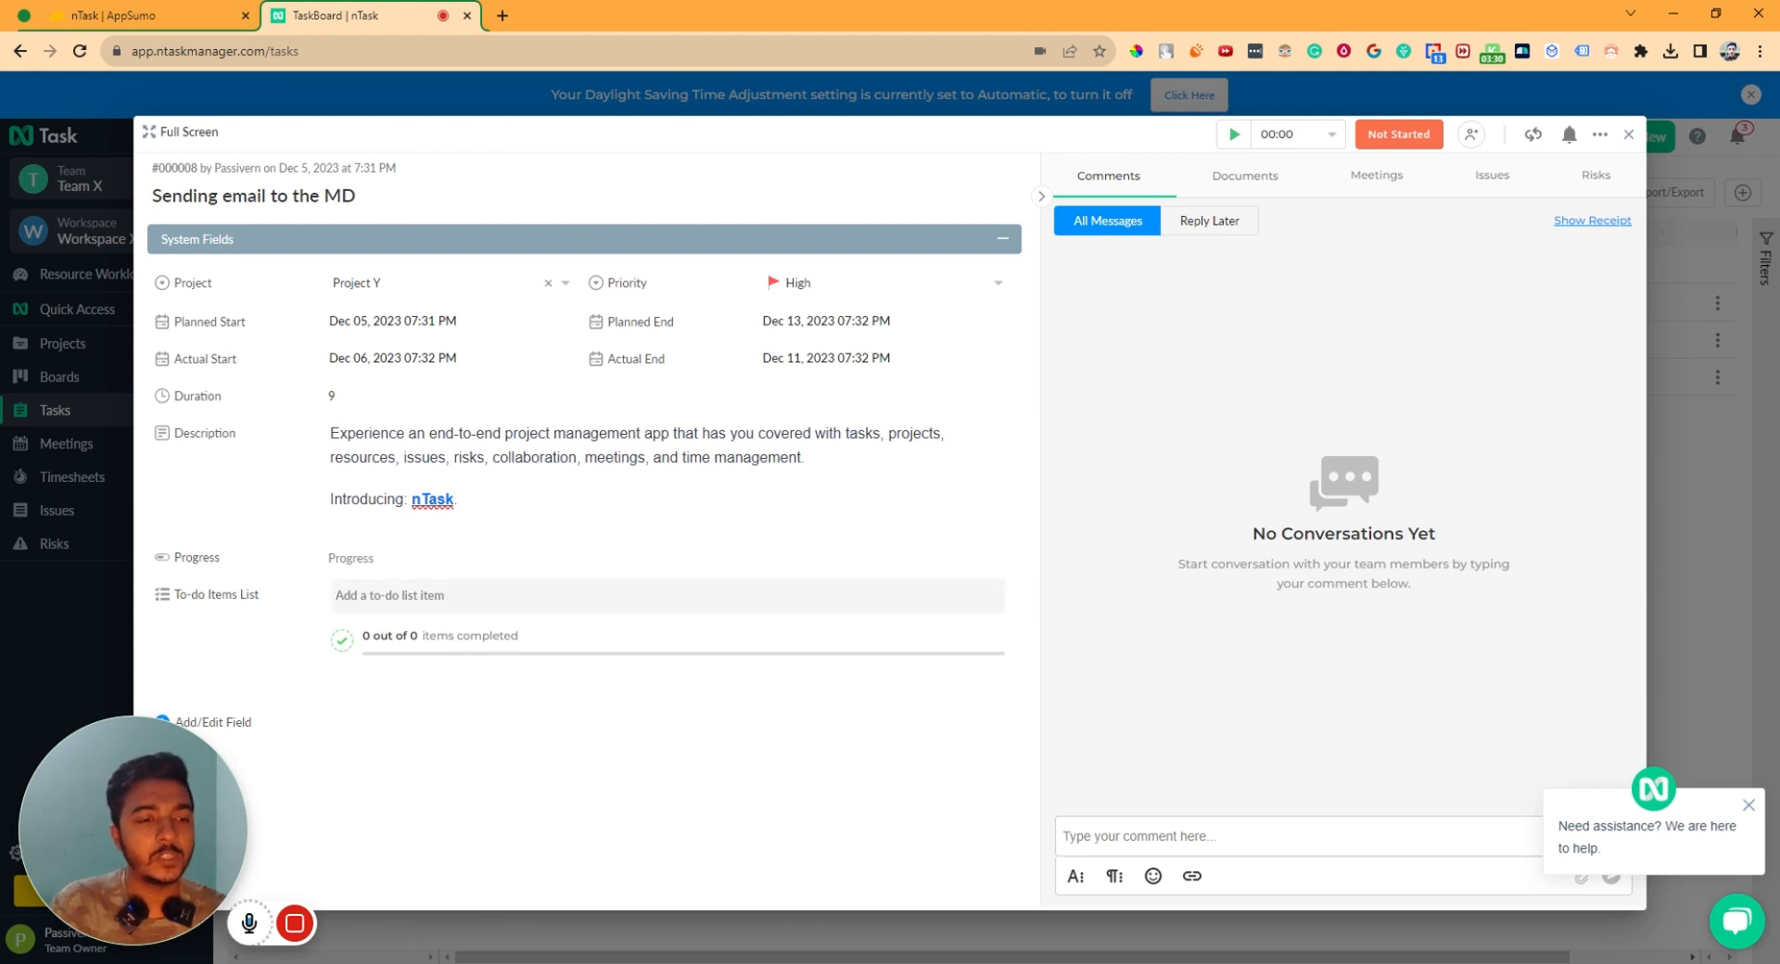
type("Plant 1")
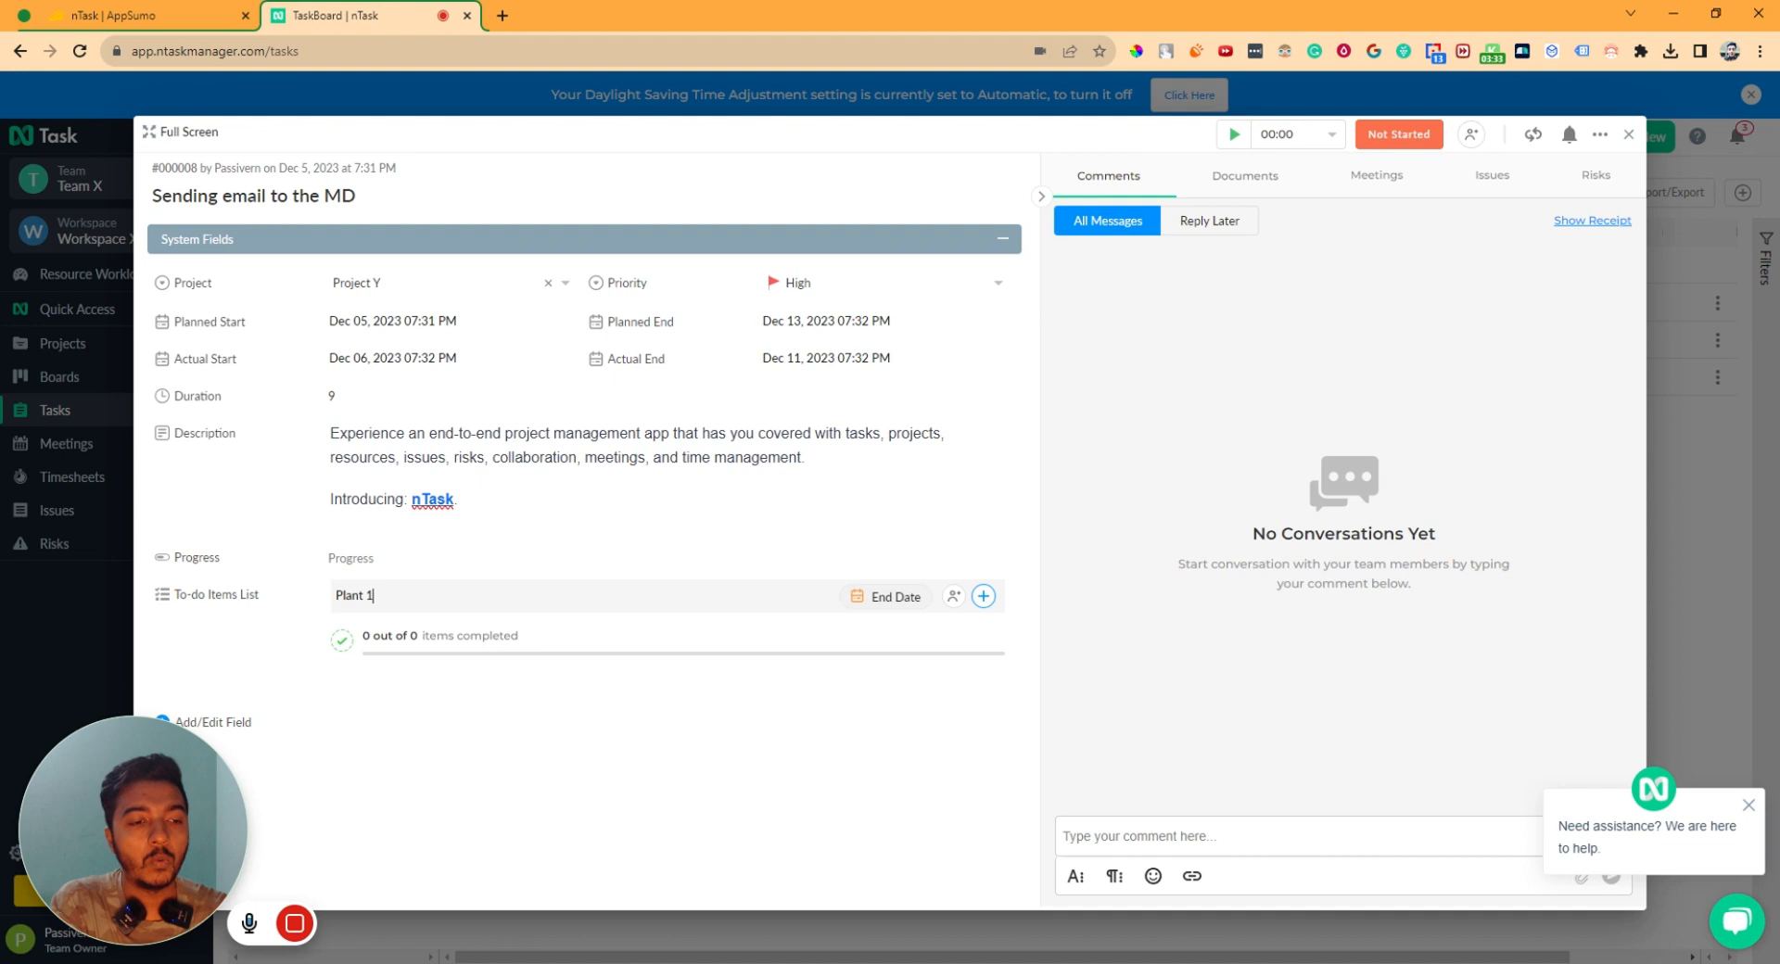
key("Return")
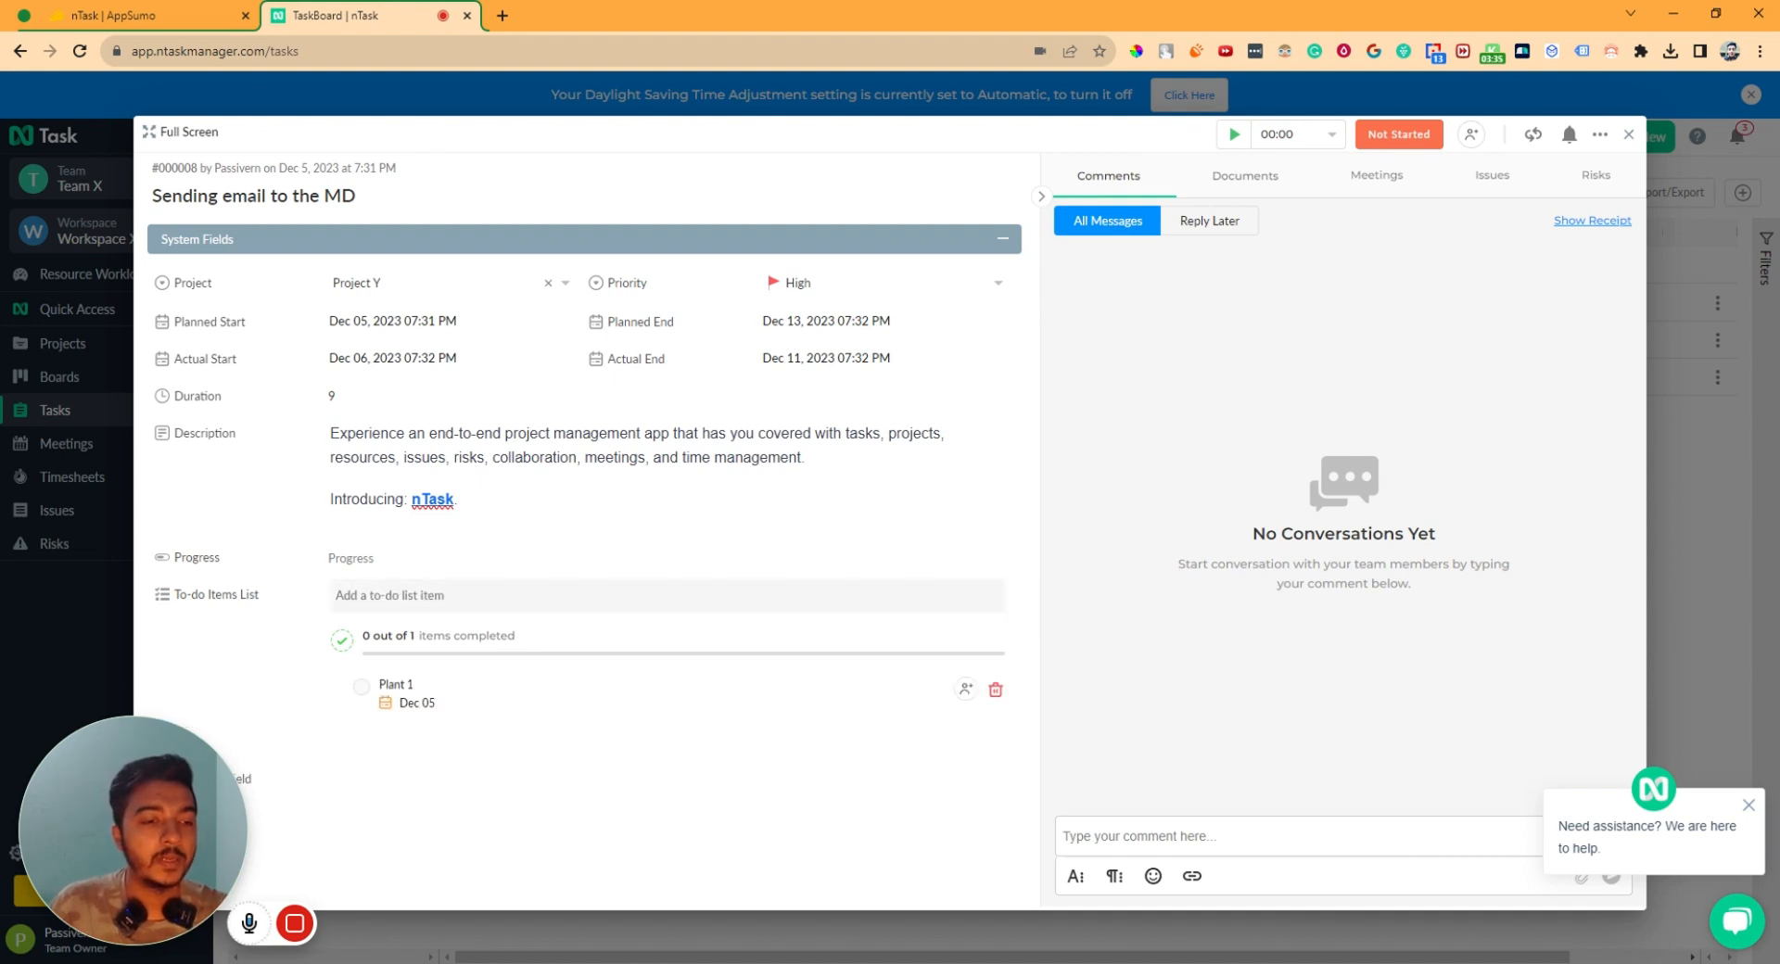
type("Pl")
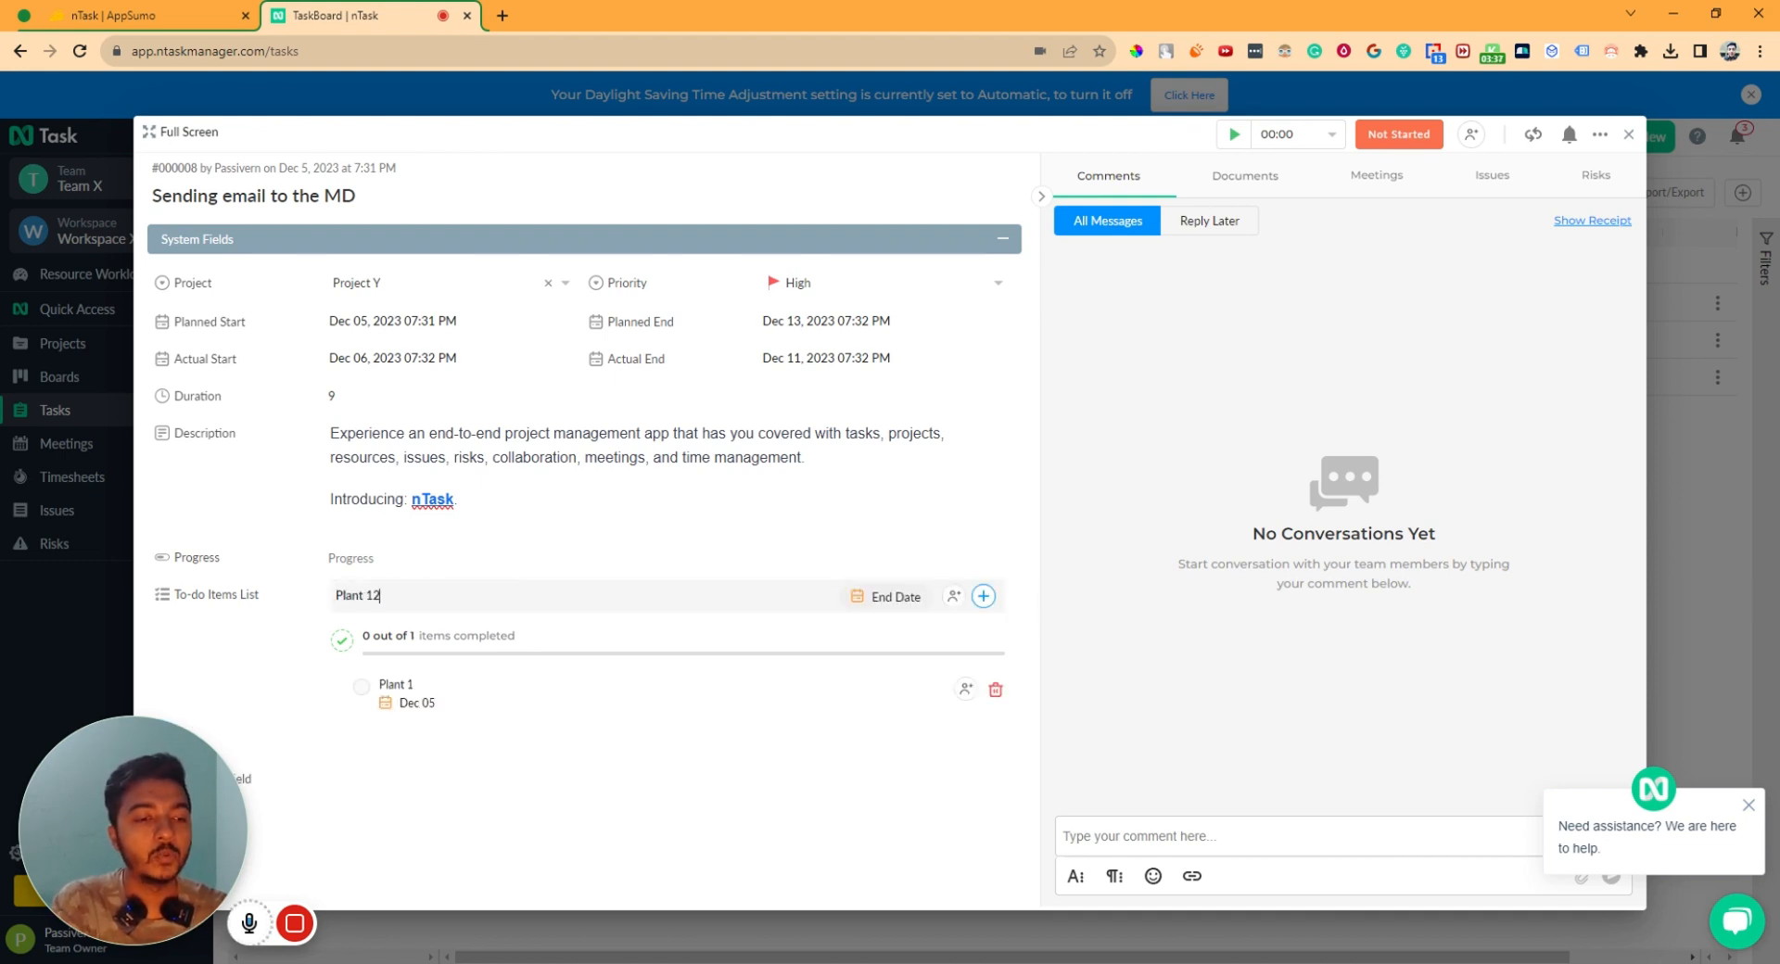
type("ant 2")
key("Return")
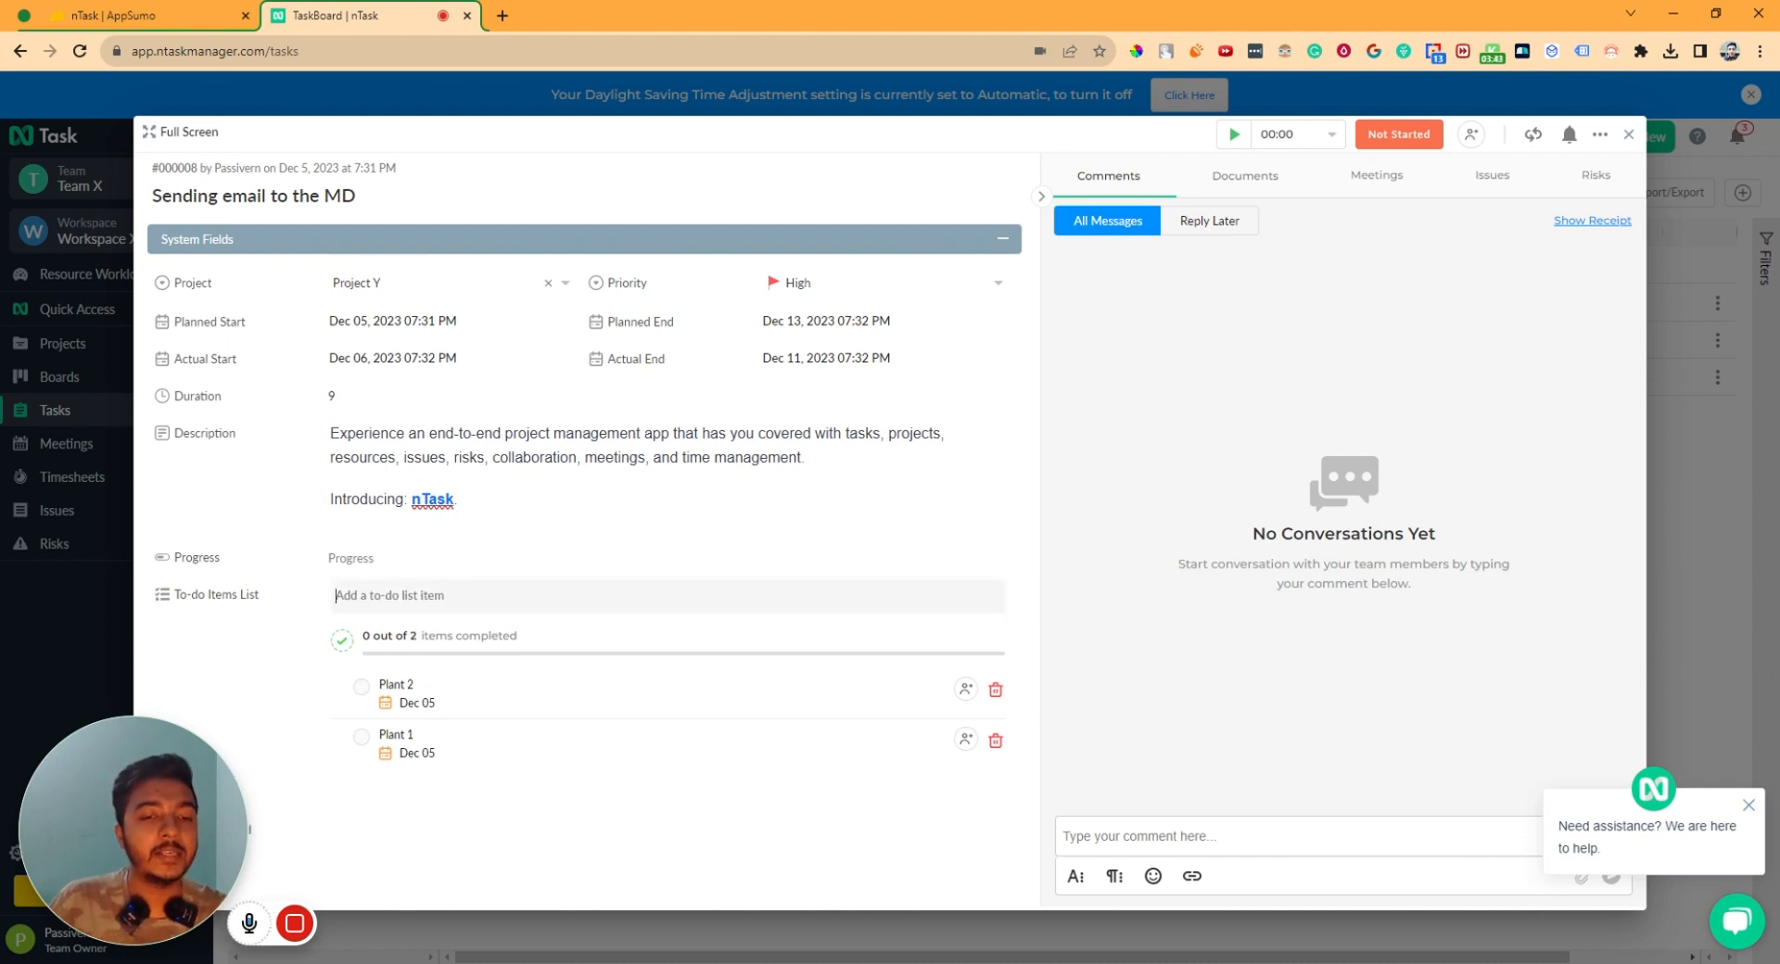
type("Plan 3")
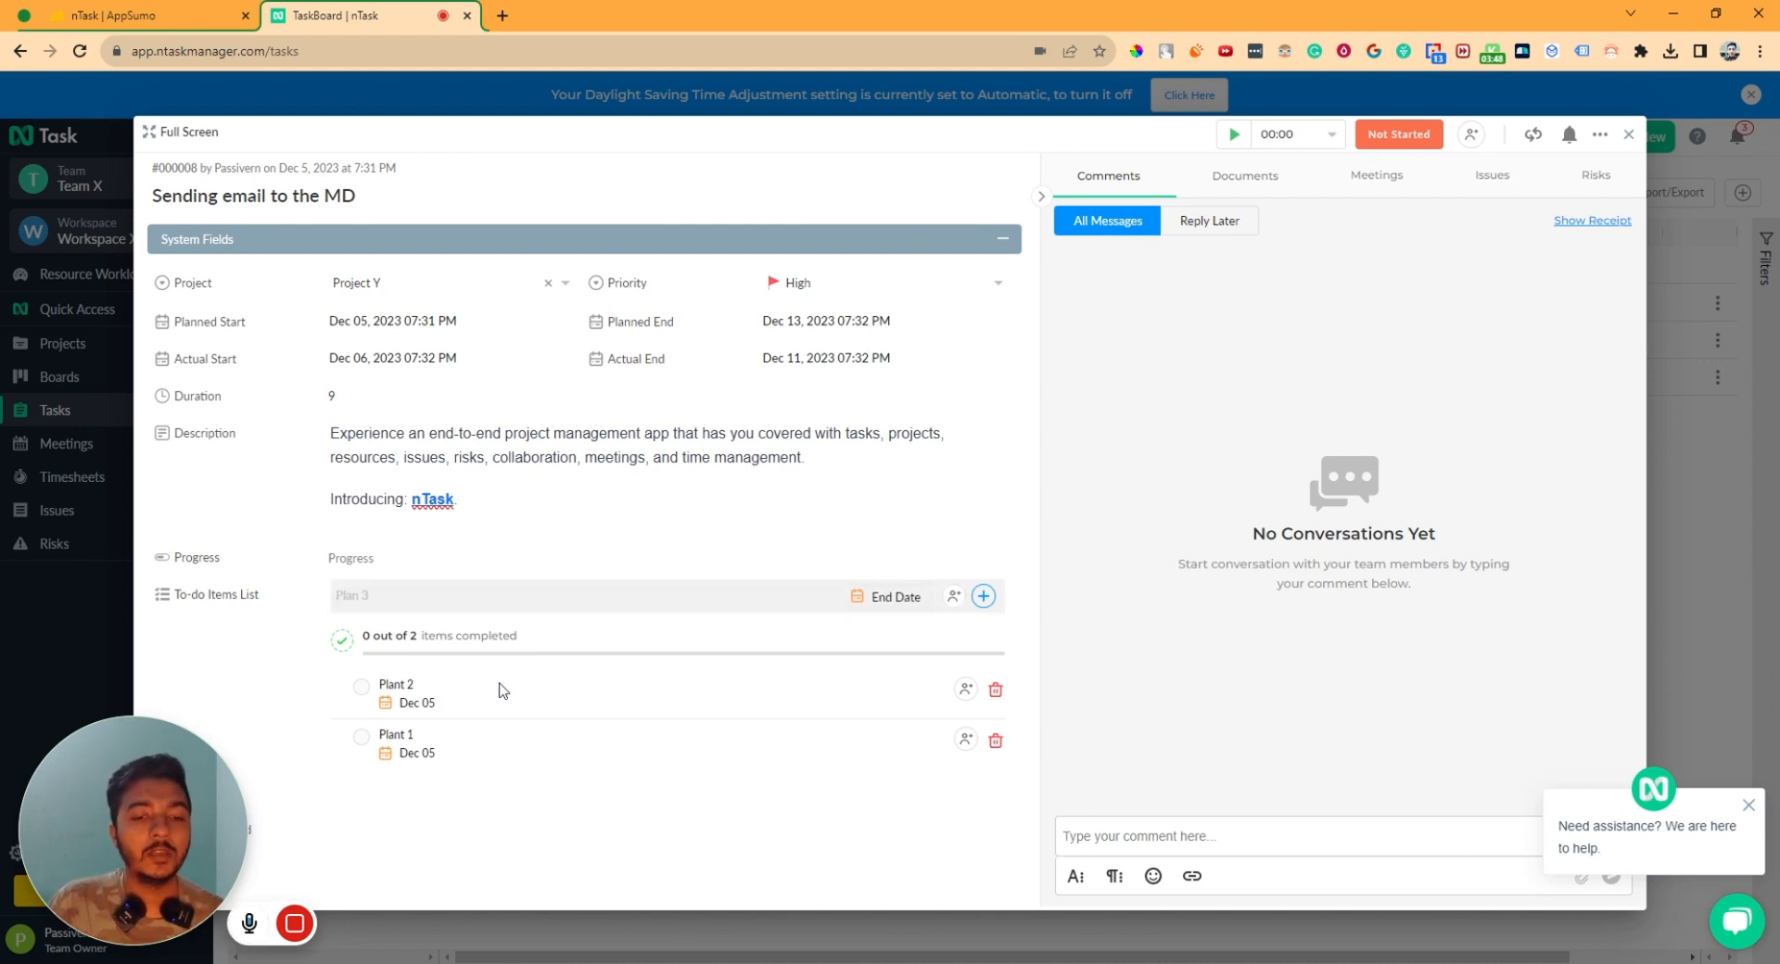
key("Return")
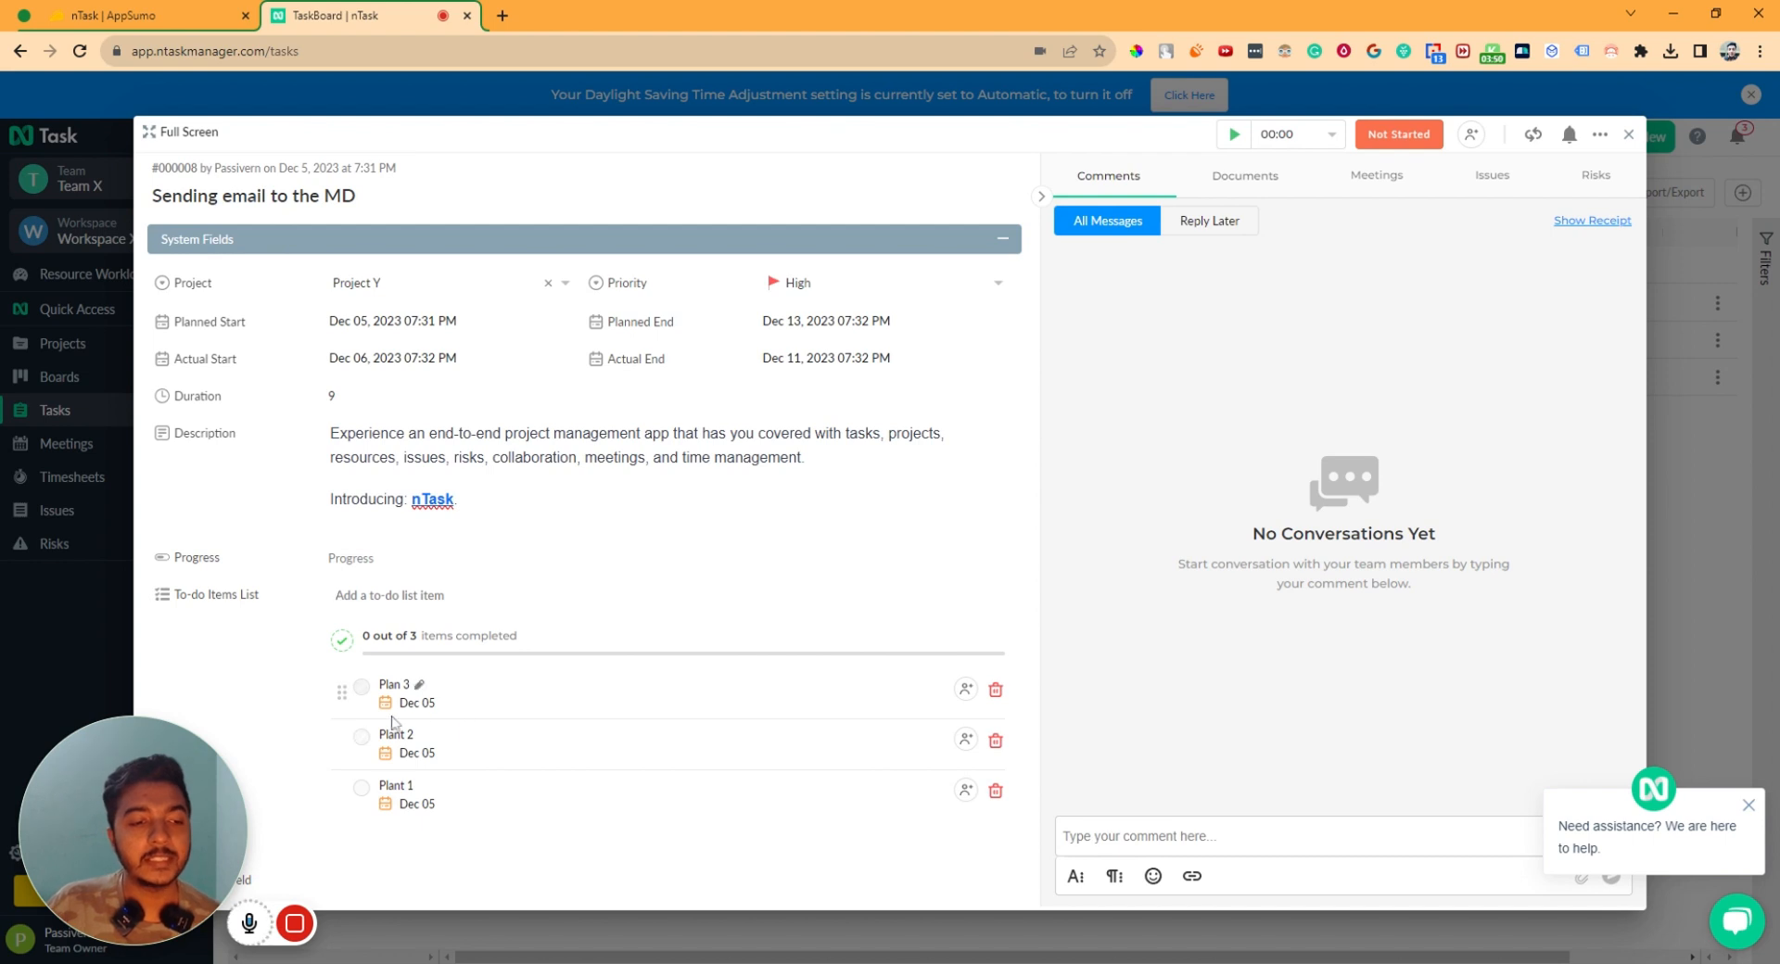
- Assign Plan 3 to the team member, mark all three to-dos done, and close the task
left_click(965, 689)
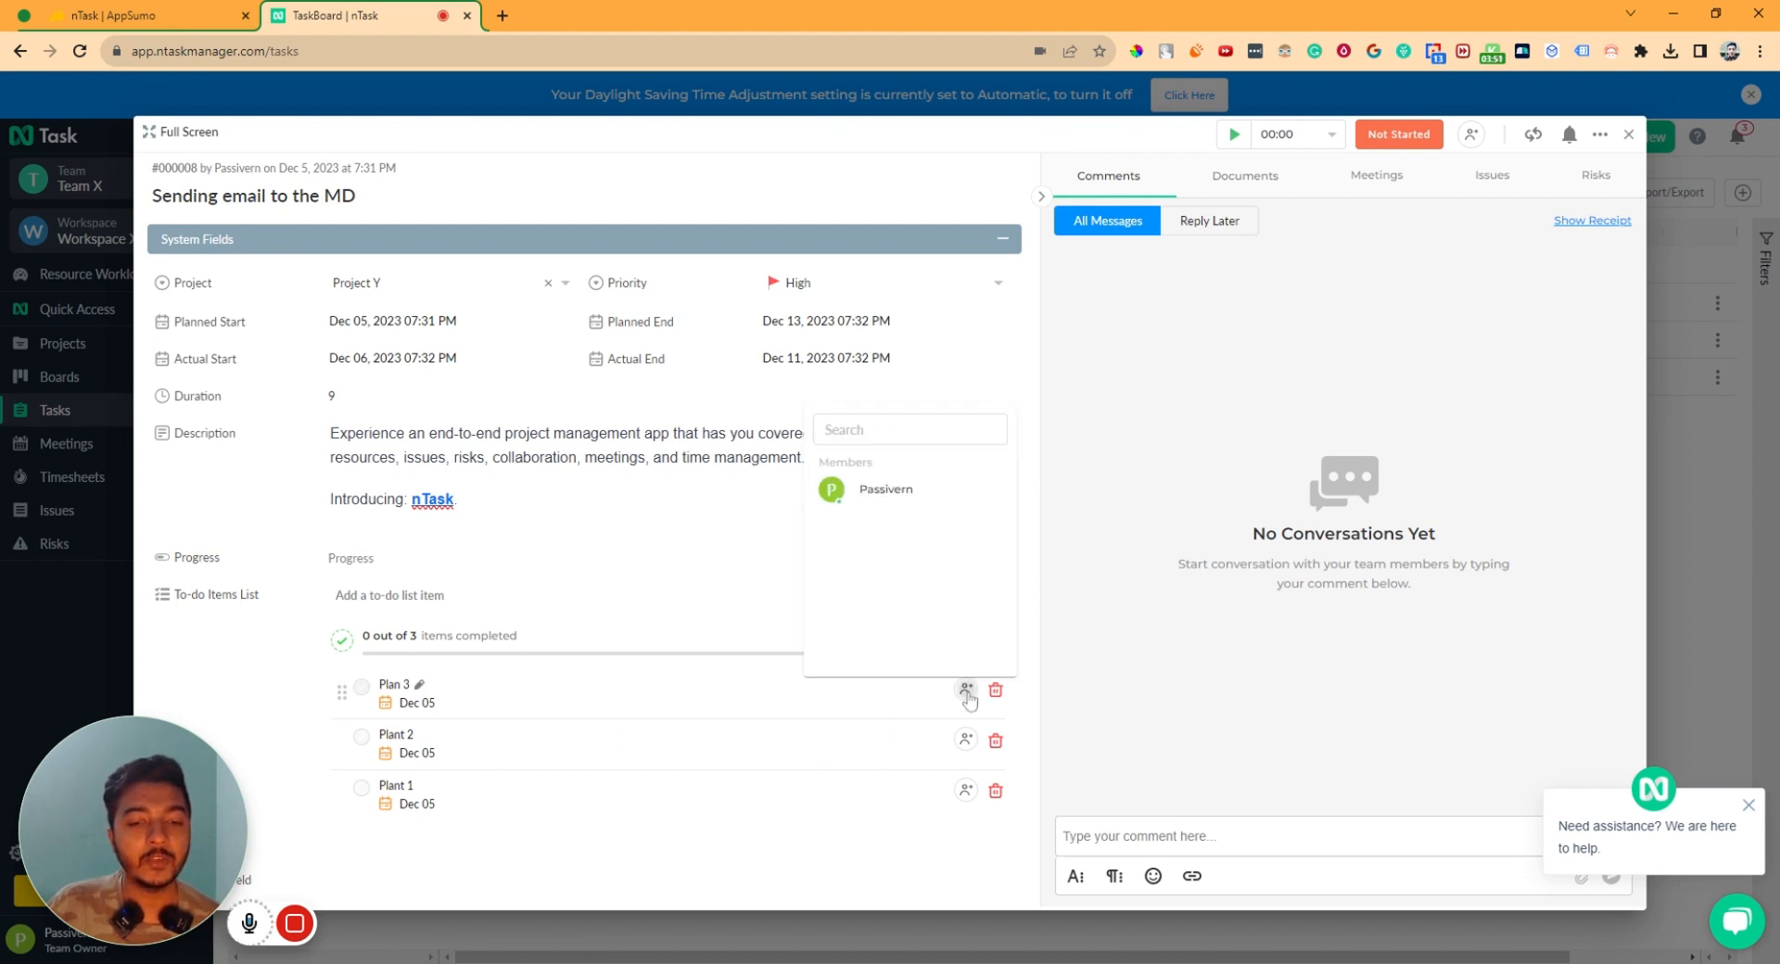
left_click(886, 496)
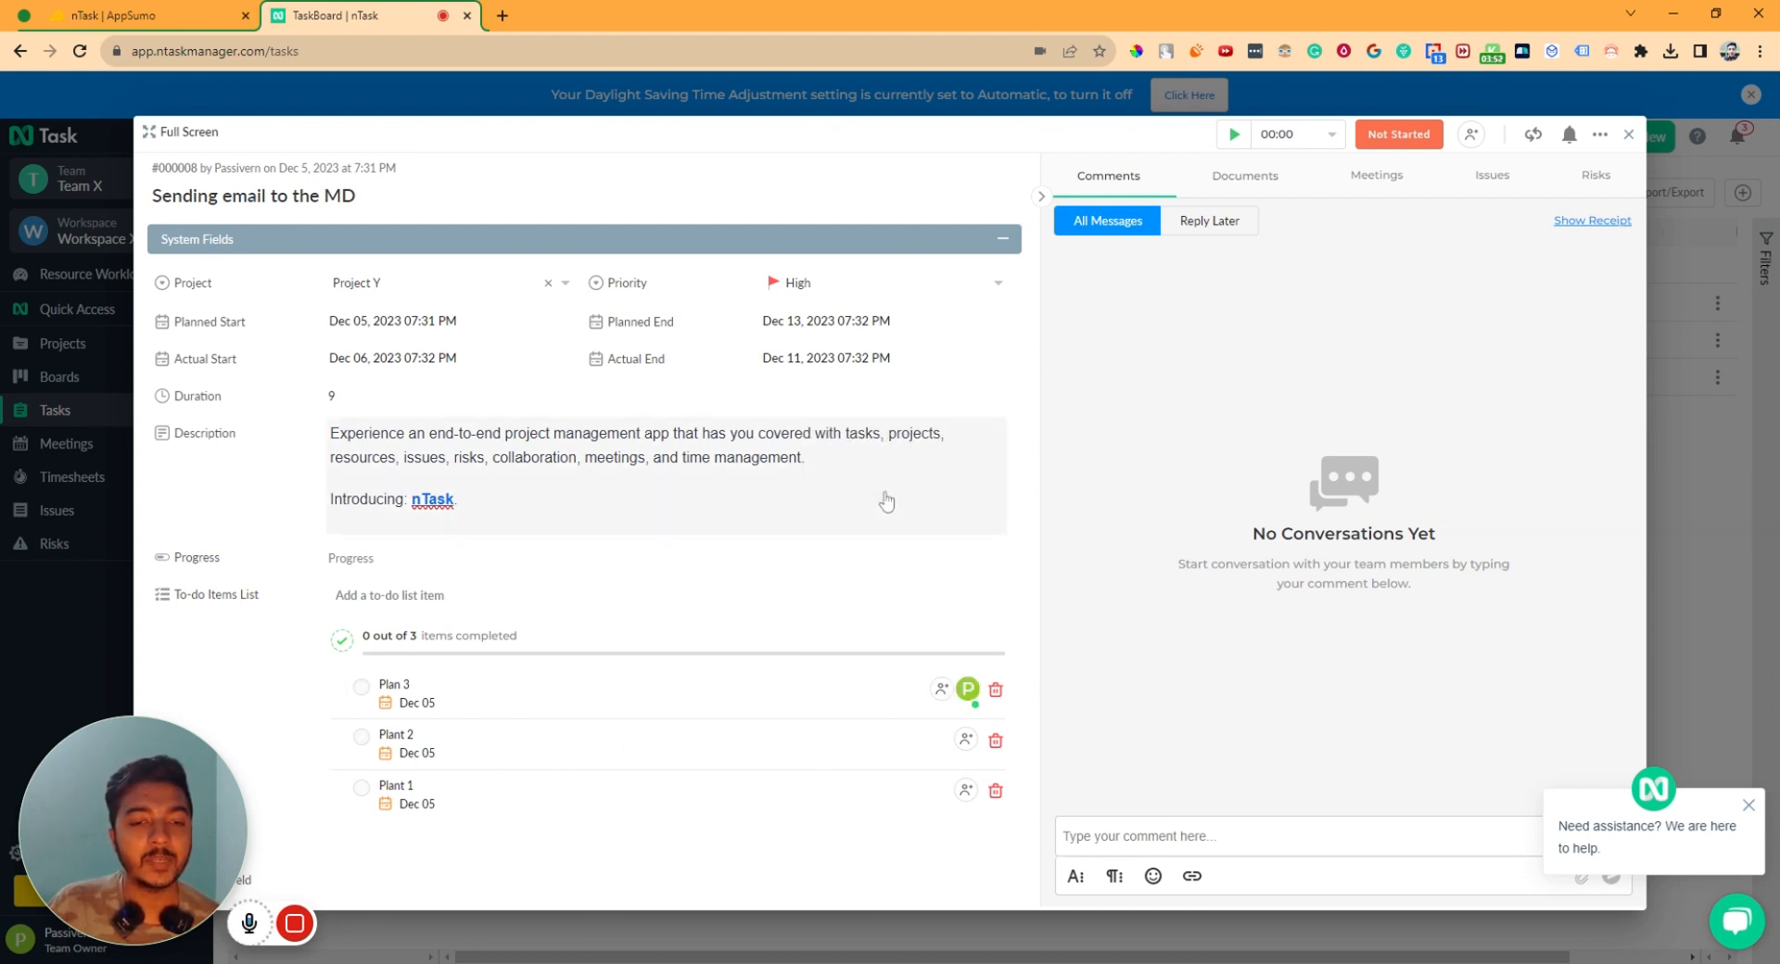
left_click(362, 690)
left_click(361, 736)
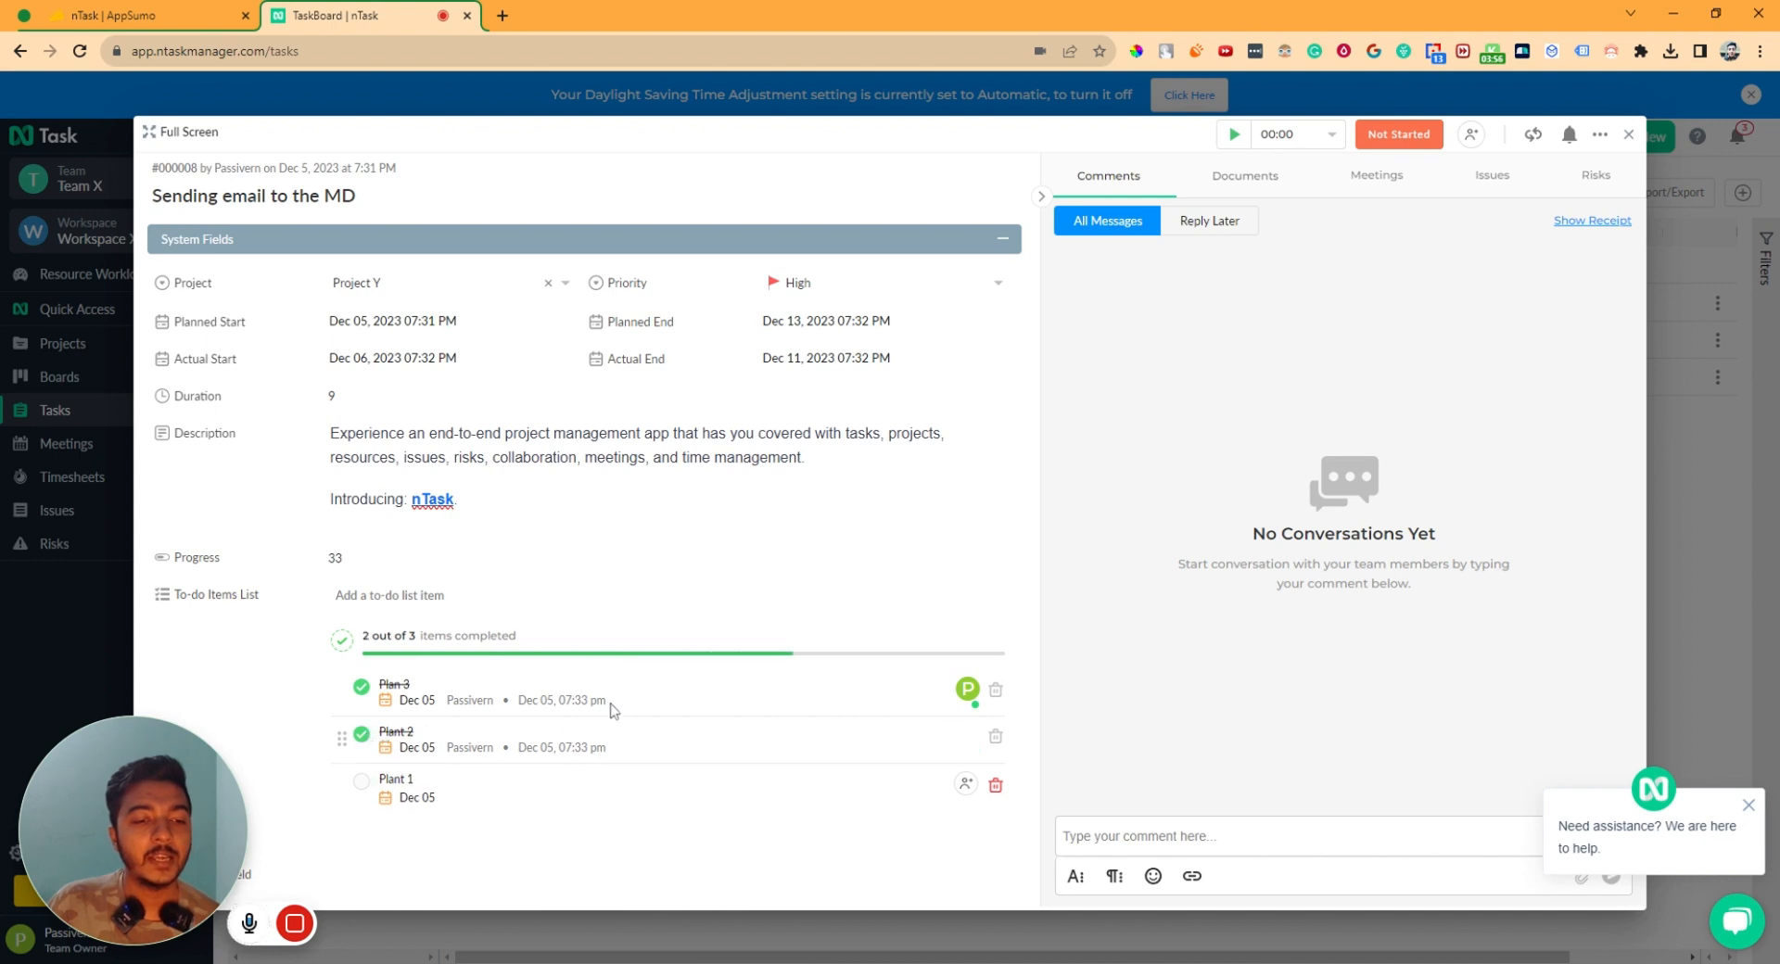
left_click(368, 787)
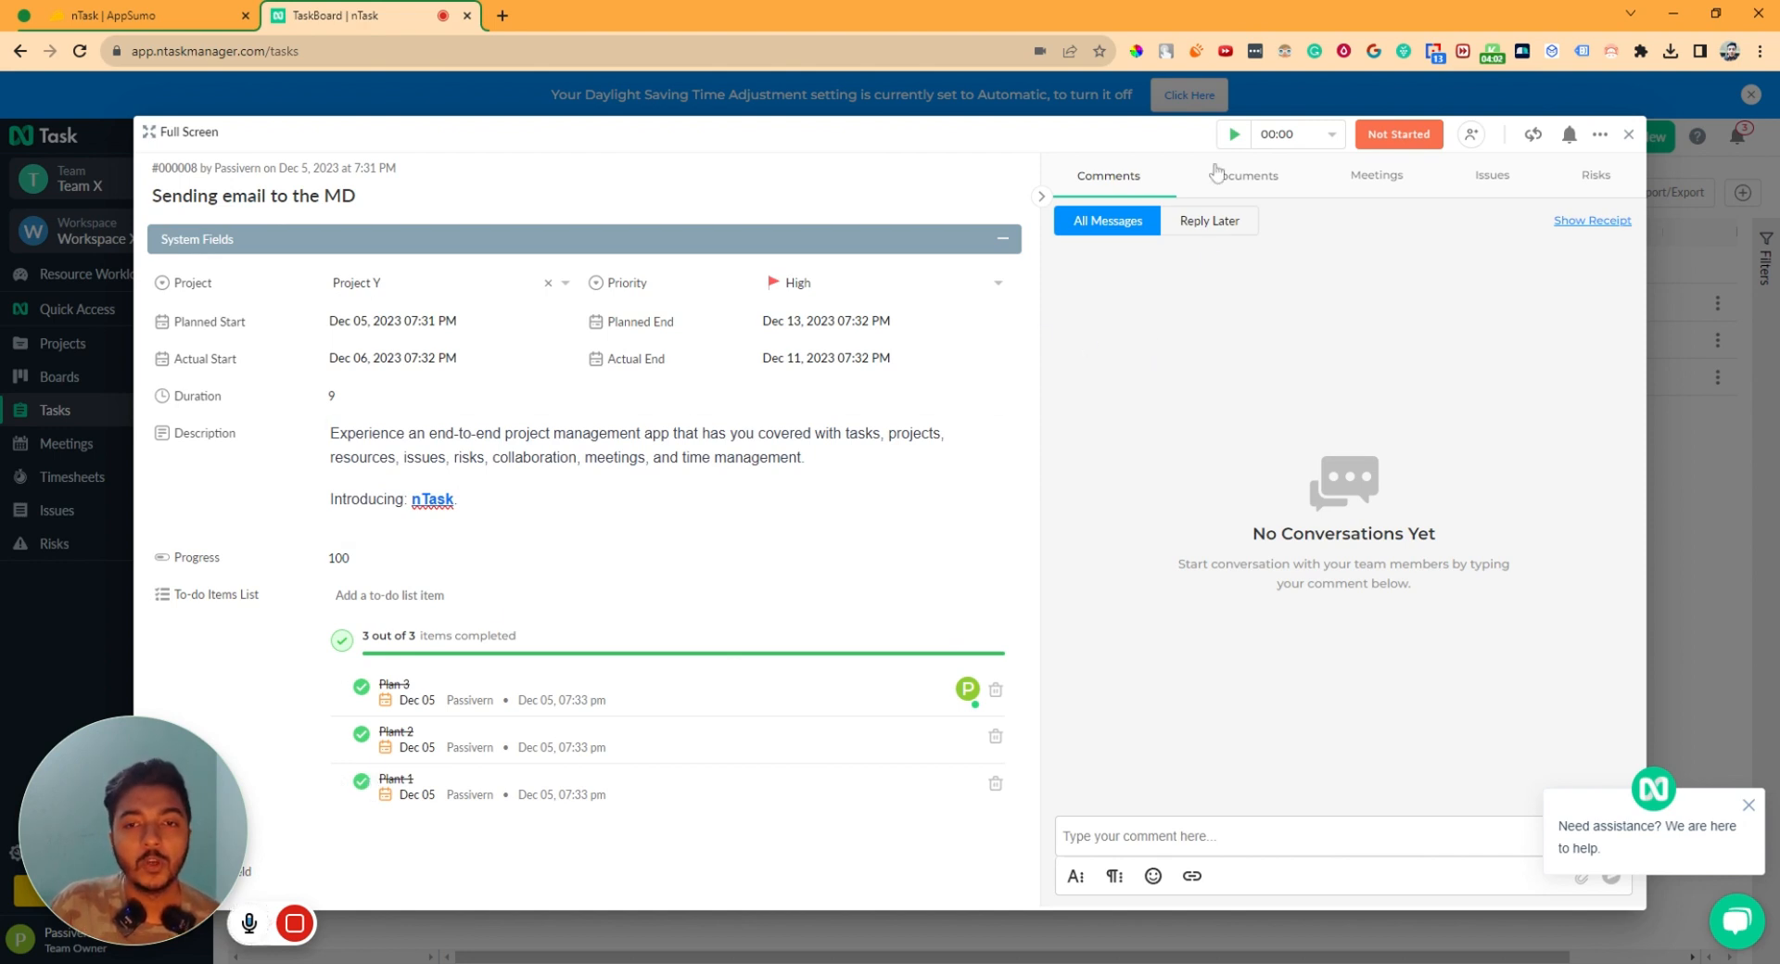
left_click(1626, 136)
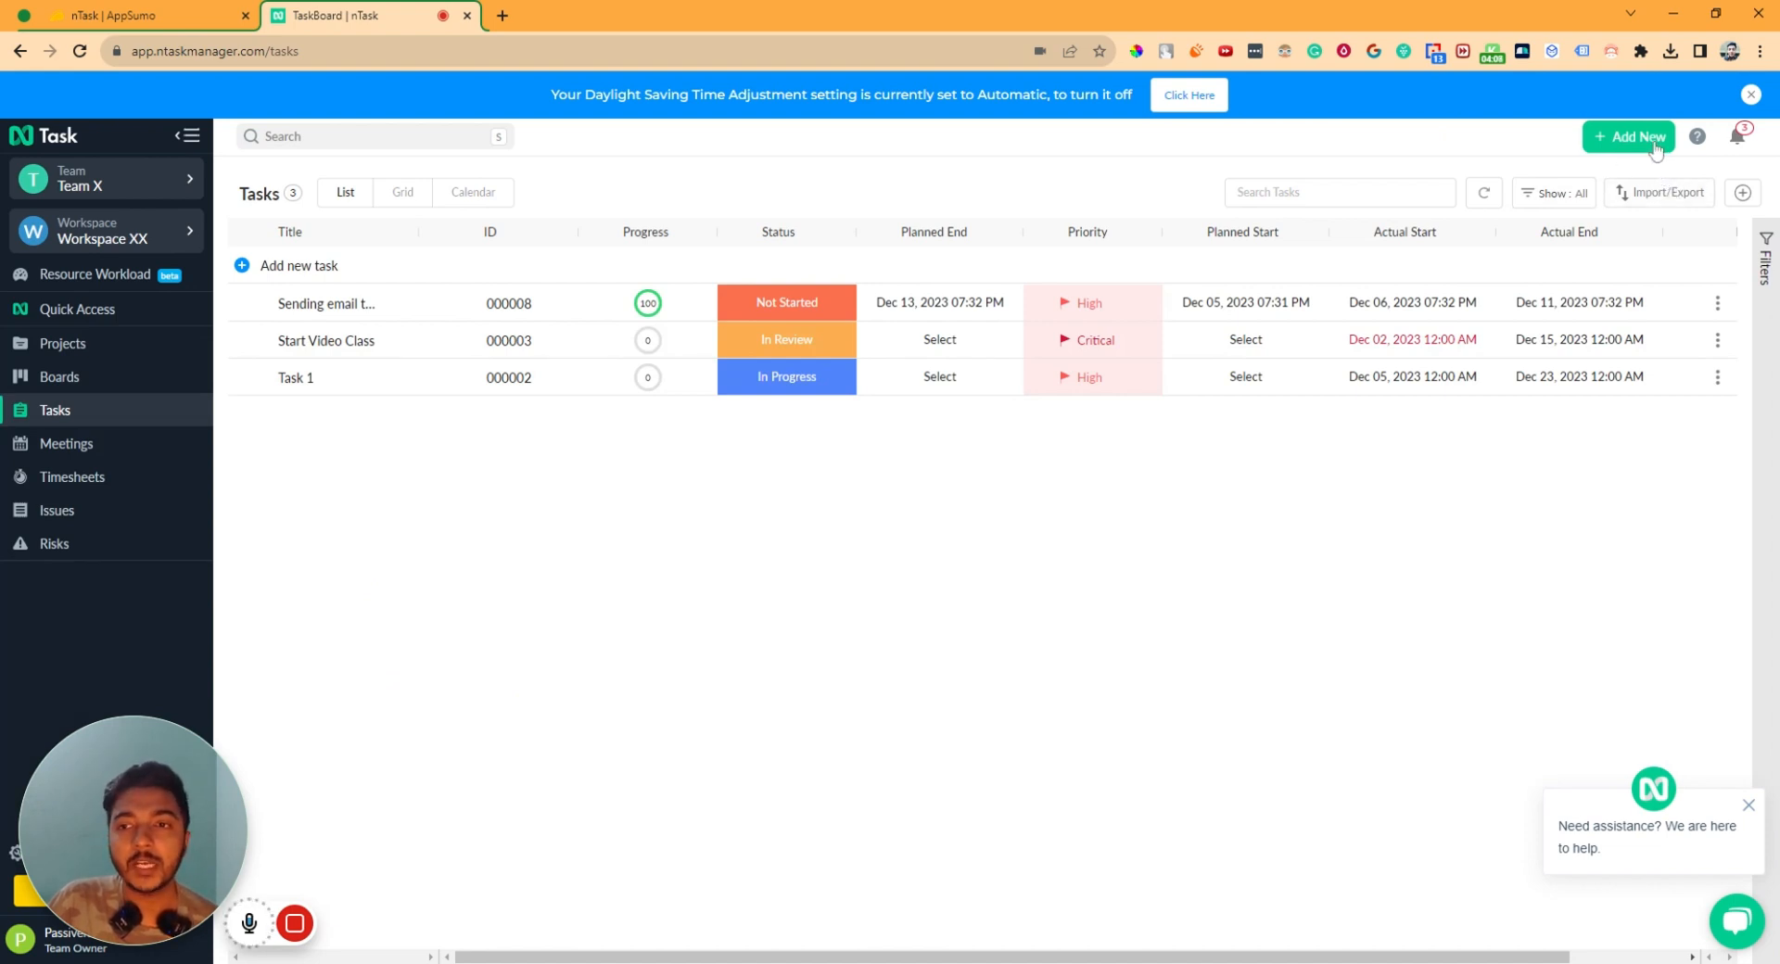
- Start a new task assigned to the team member in Project Y
mouse_move(1656, 148)
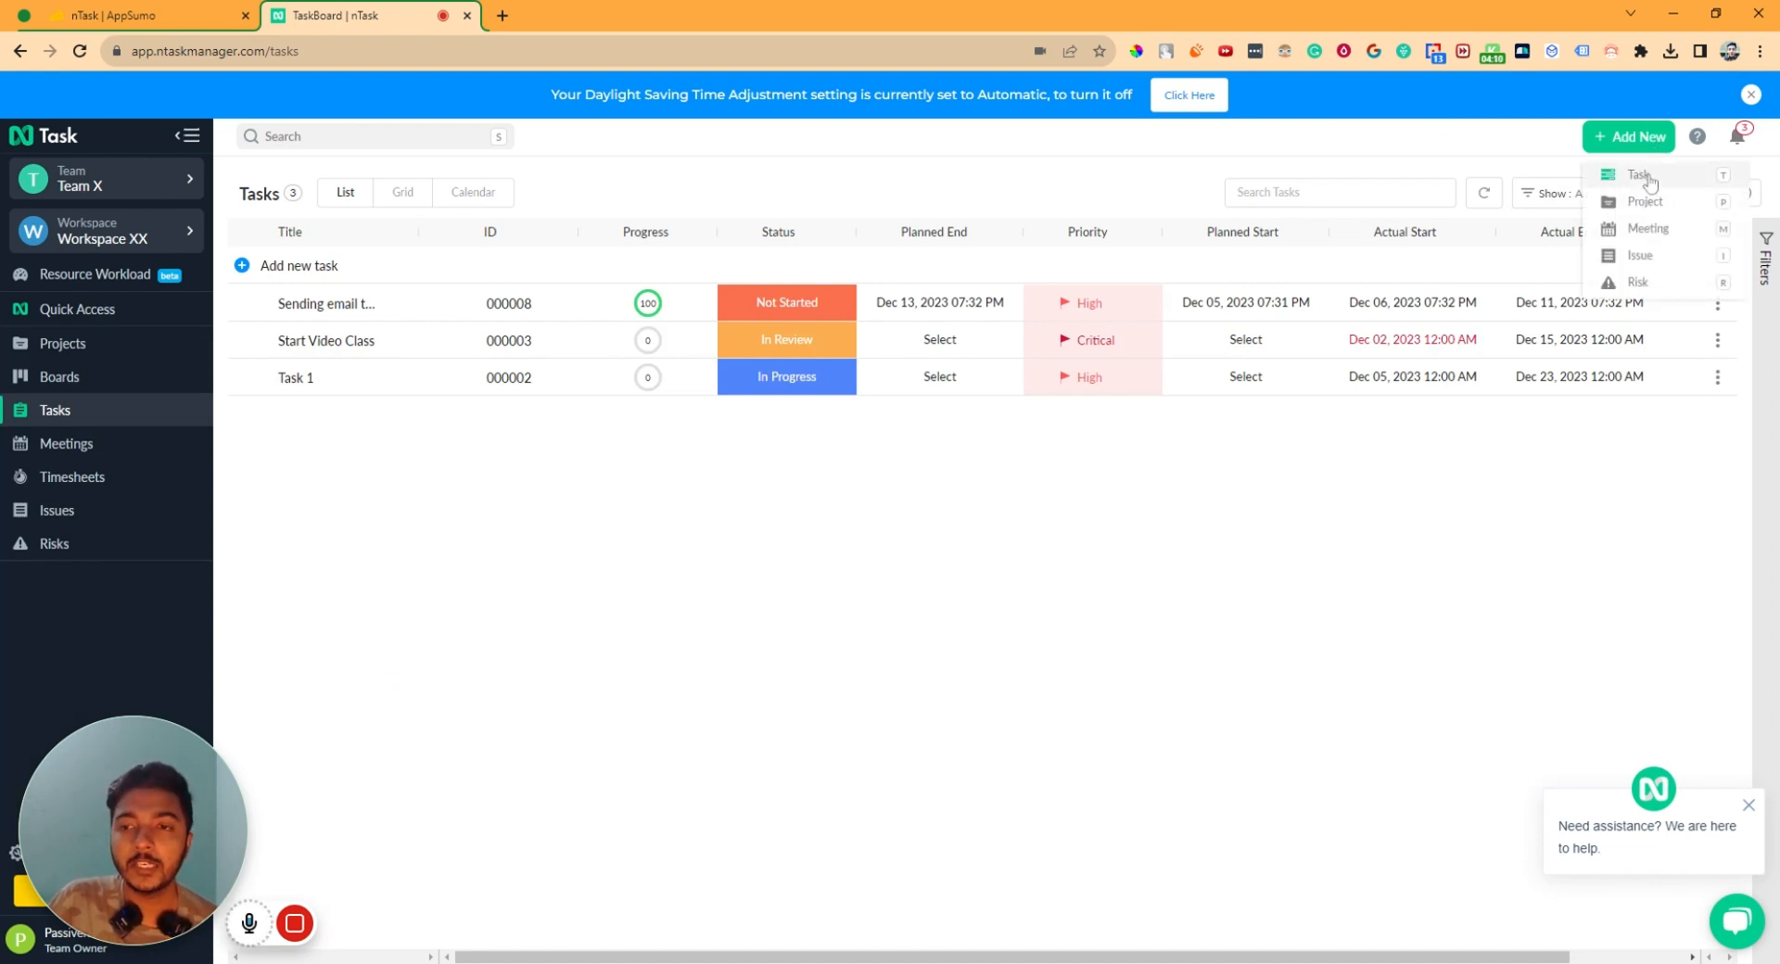
left_click(1648, 176)
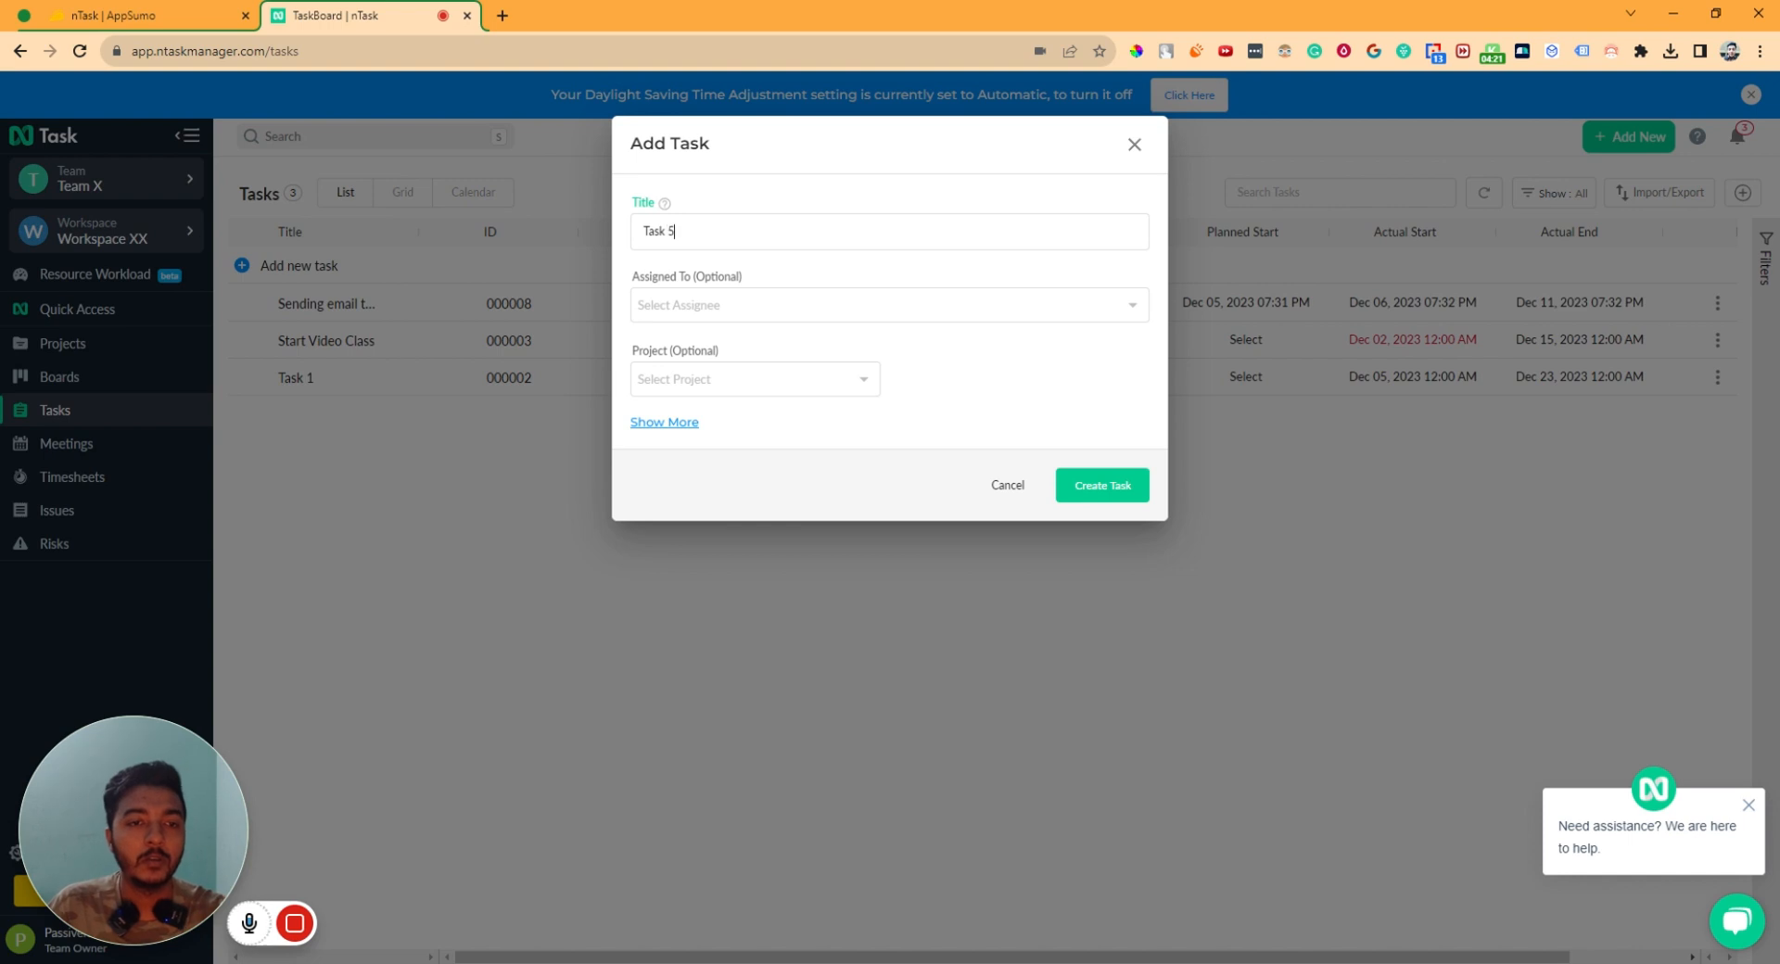
left_click(764, 307)
left_click(709, 350)
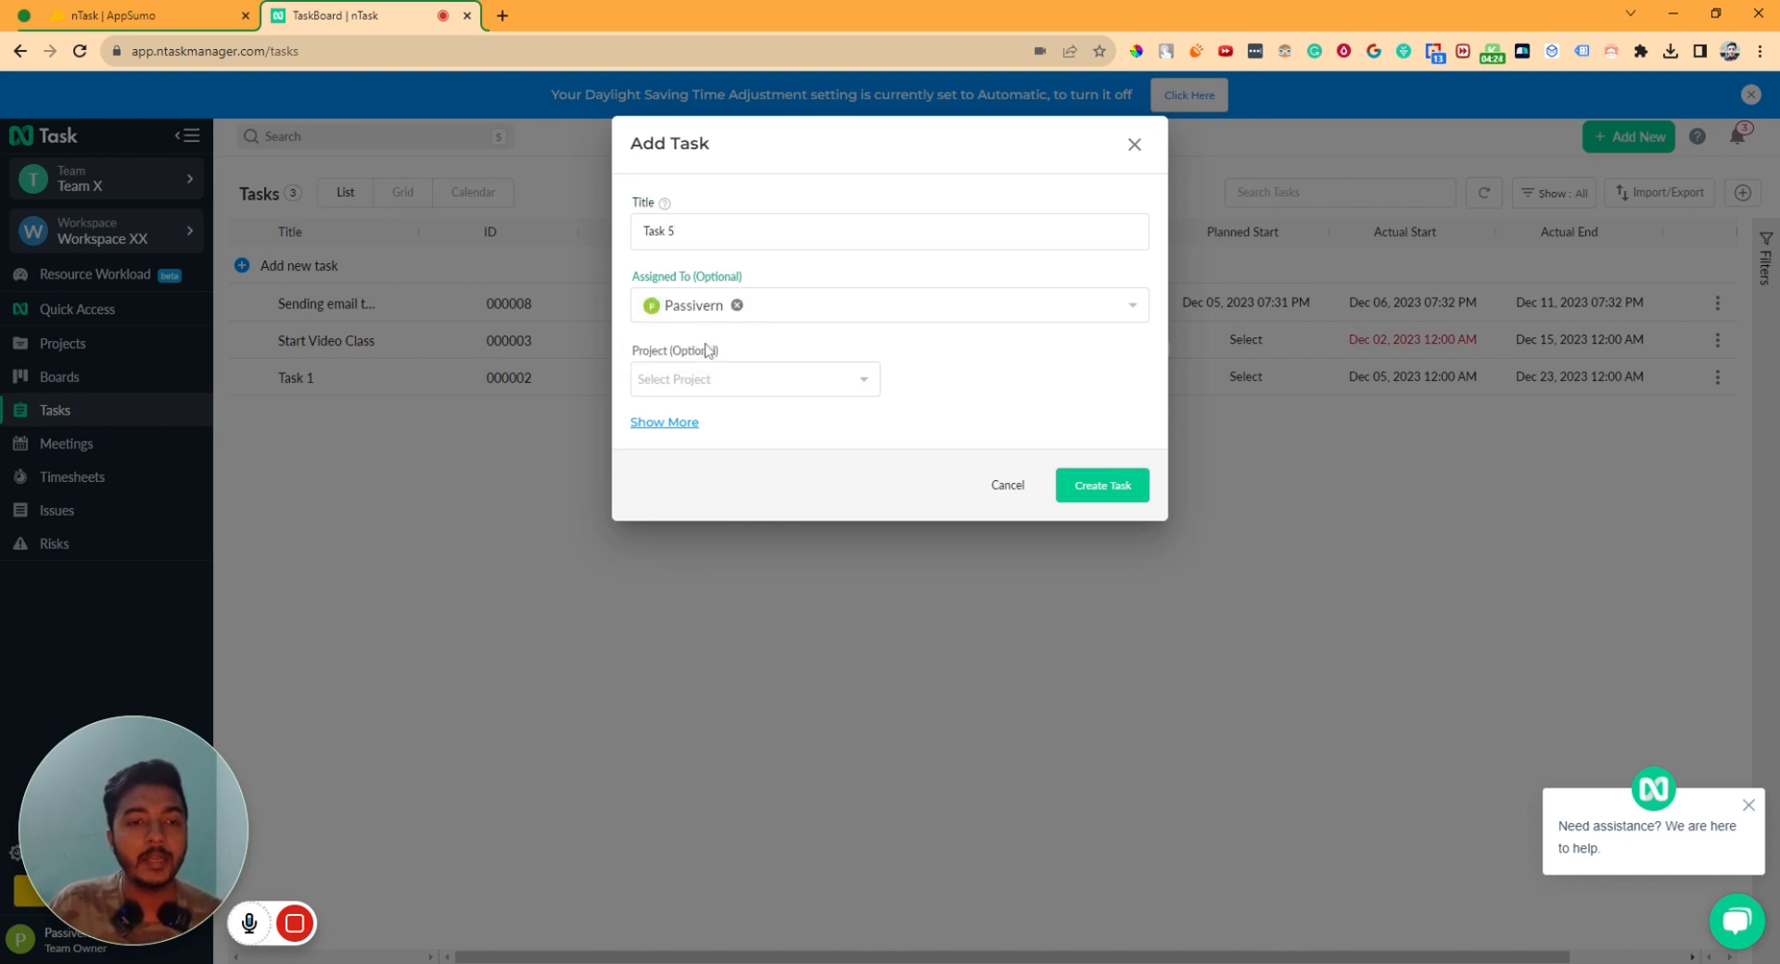
left_click(734, 381)
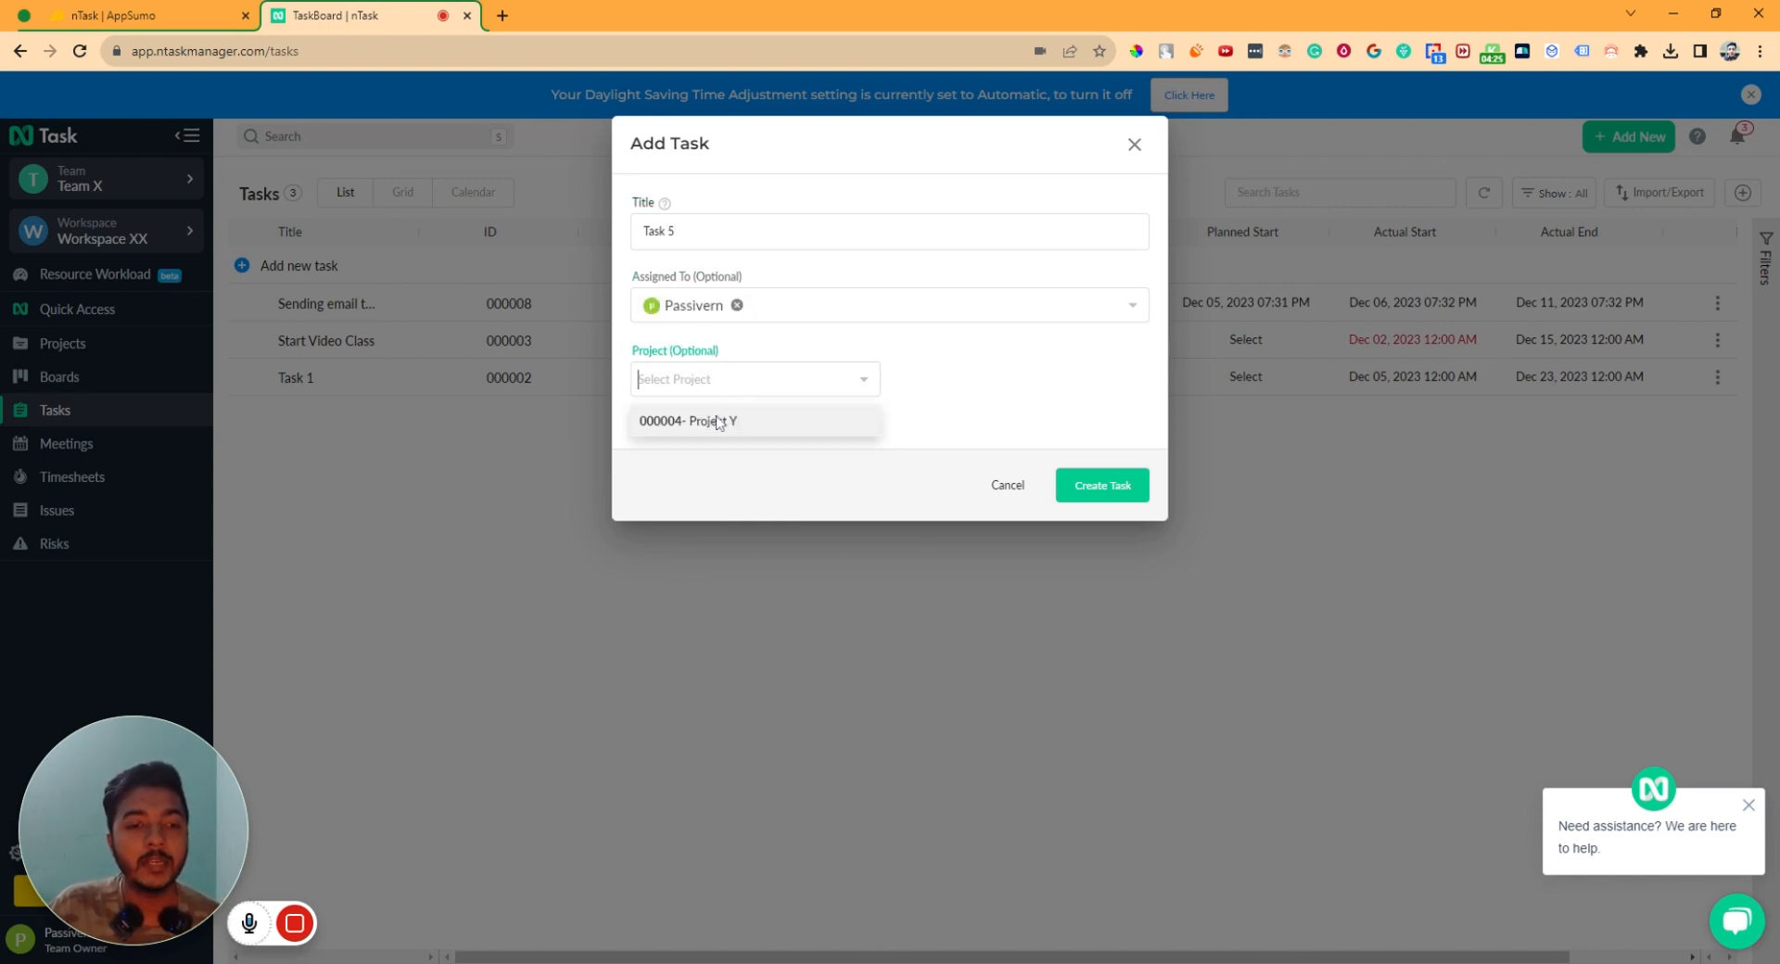
left_click(713, 421)
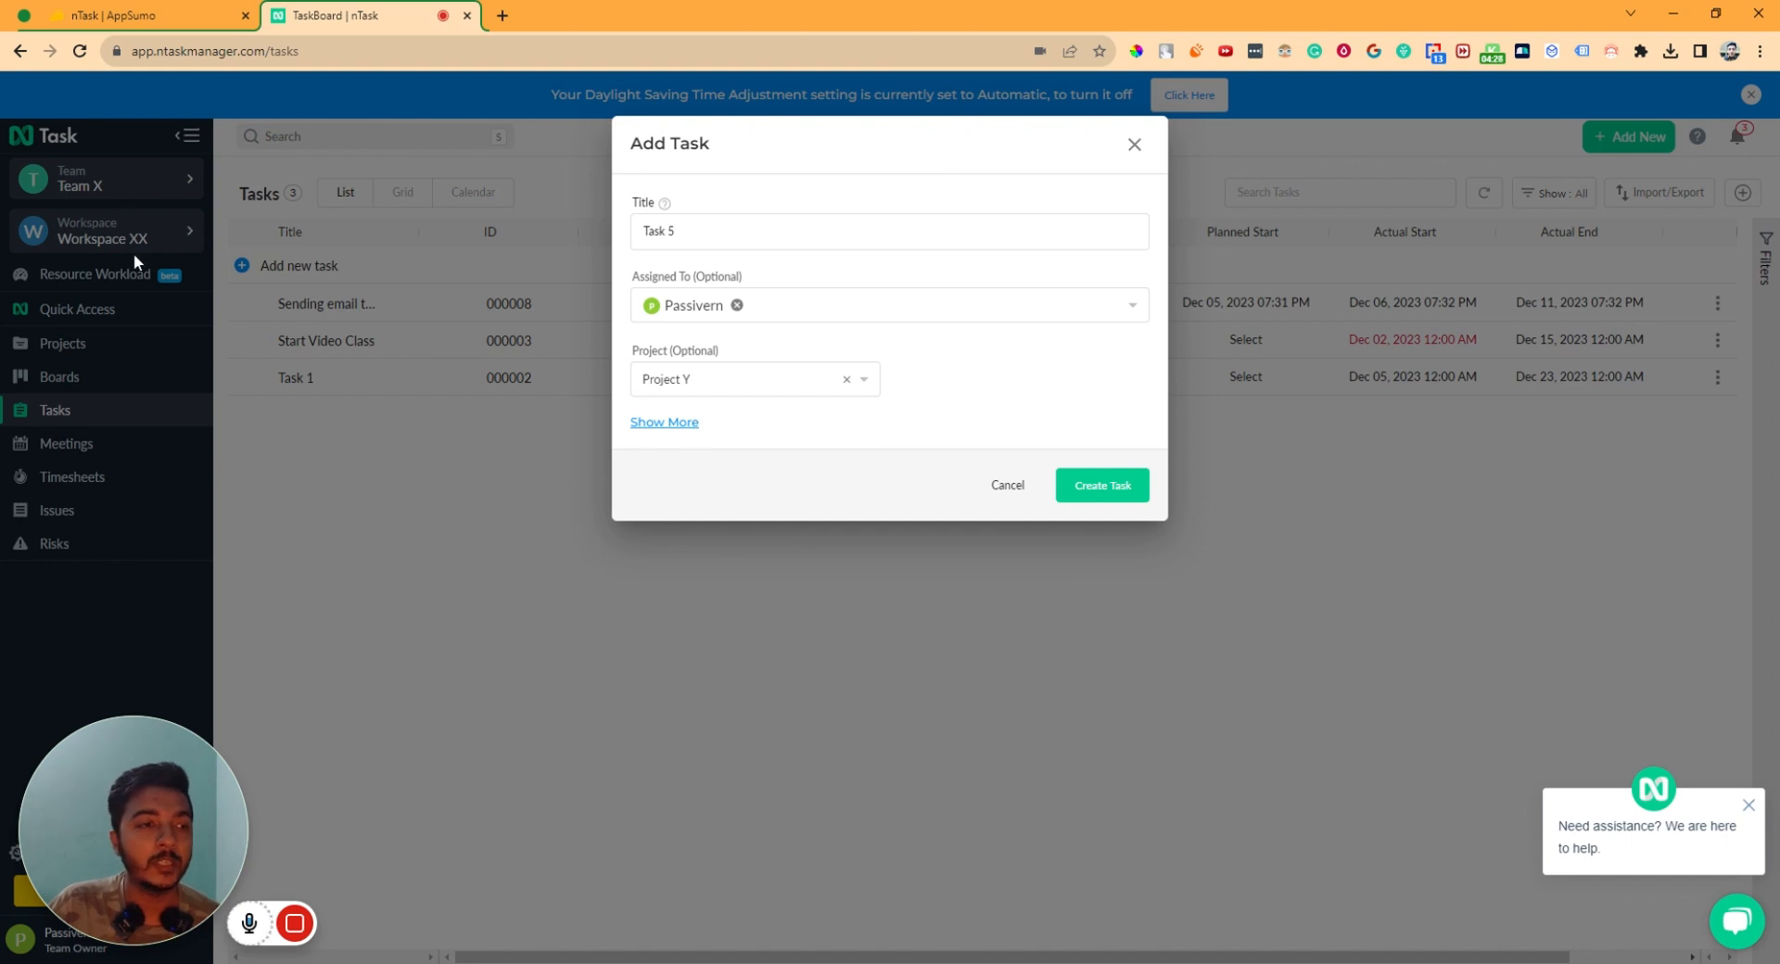
- Give it In Review status, actual start December 4 and the pasted product details, then create Task 5
left_click(671, 422)
left_click(704, 460)
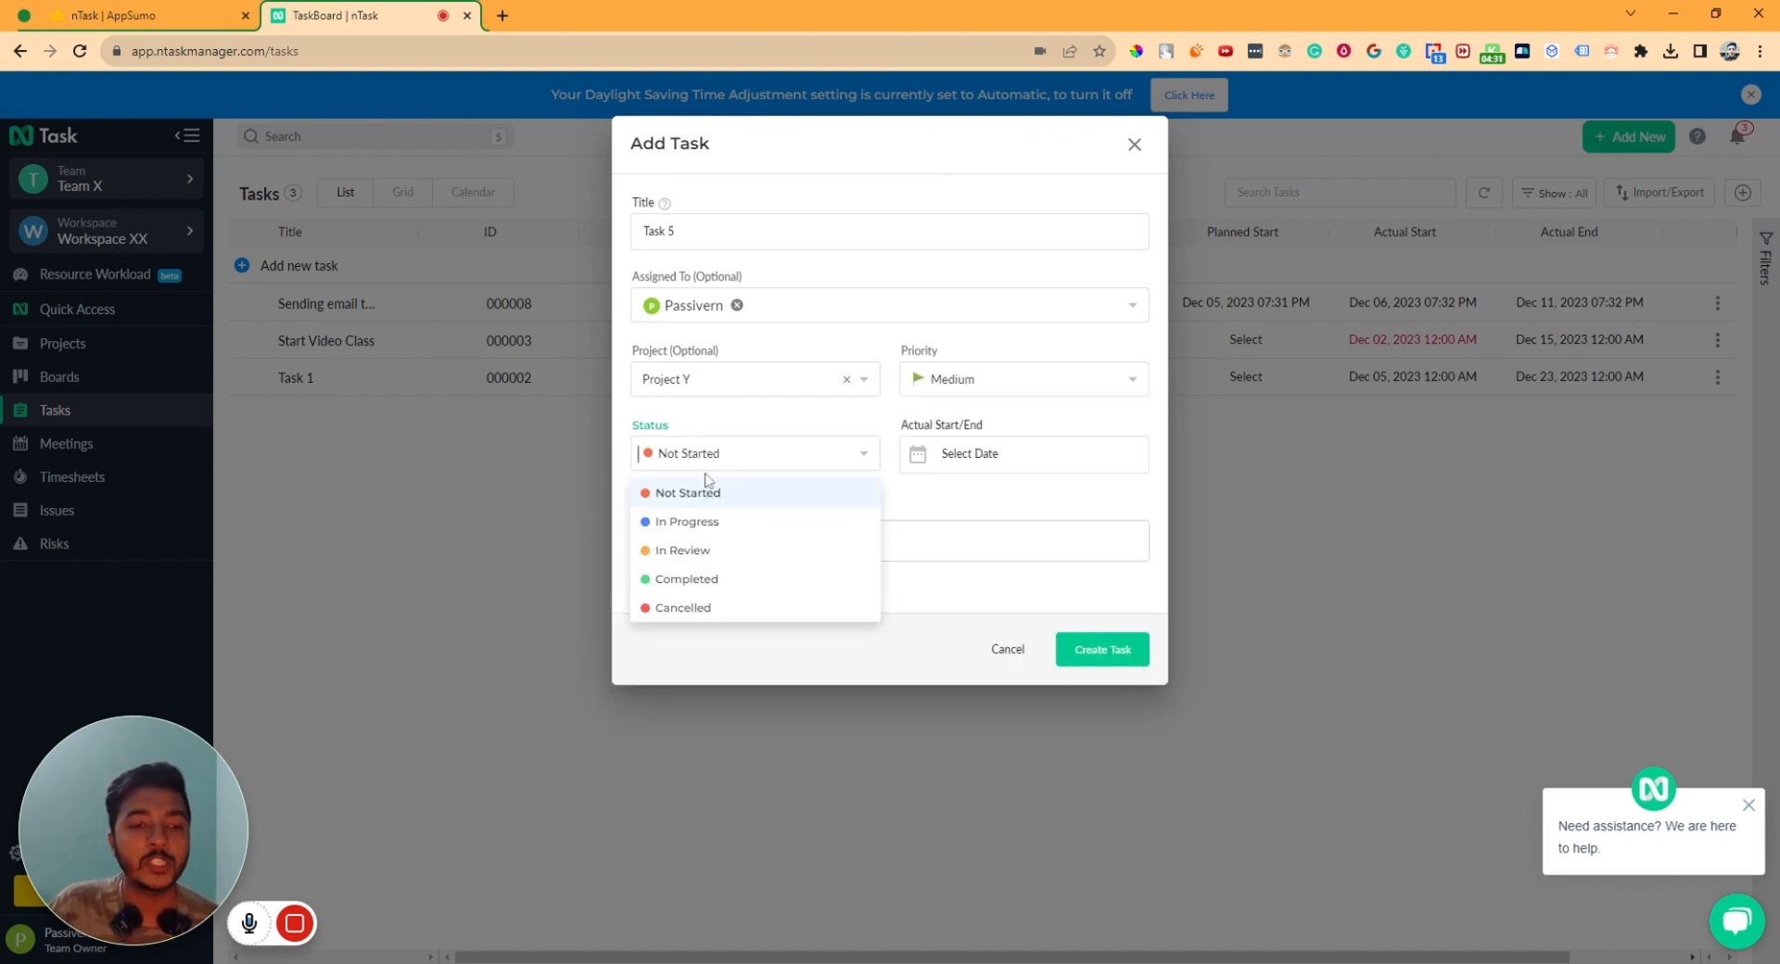
left_click(700, 552)
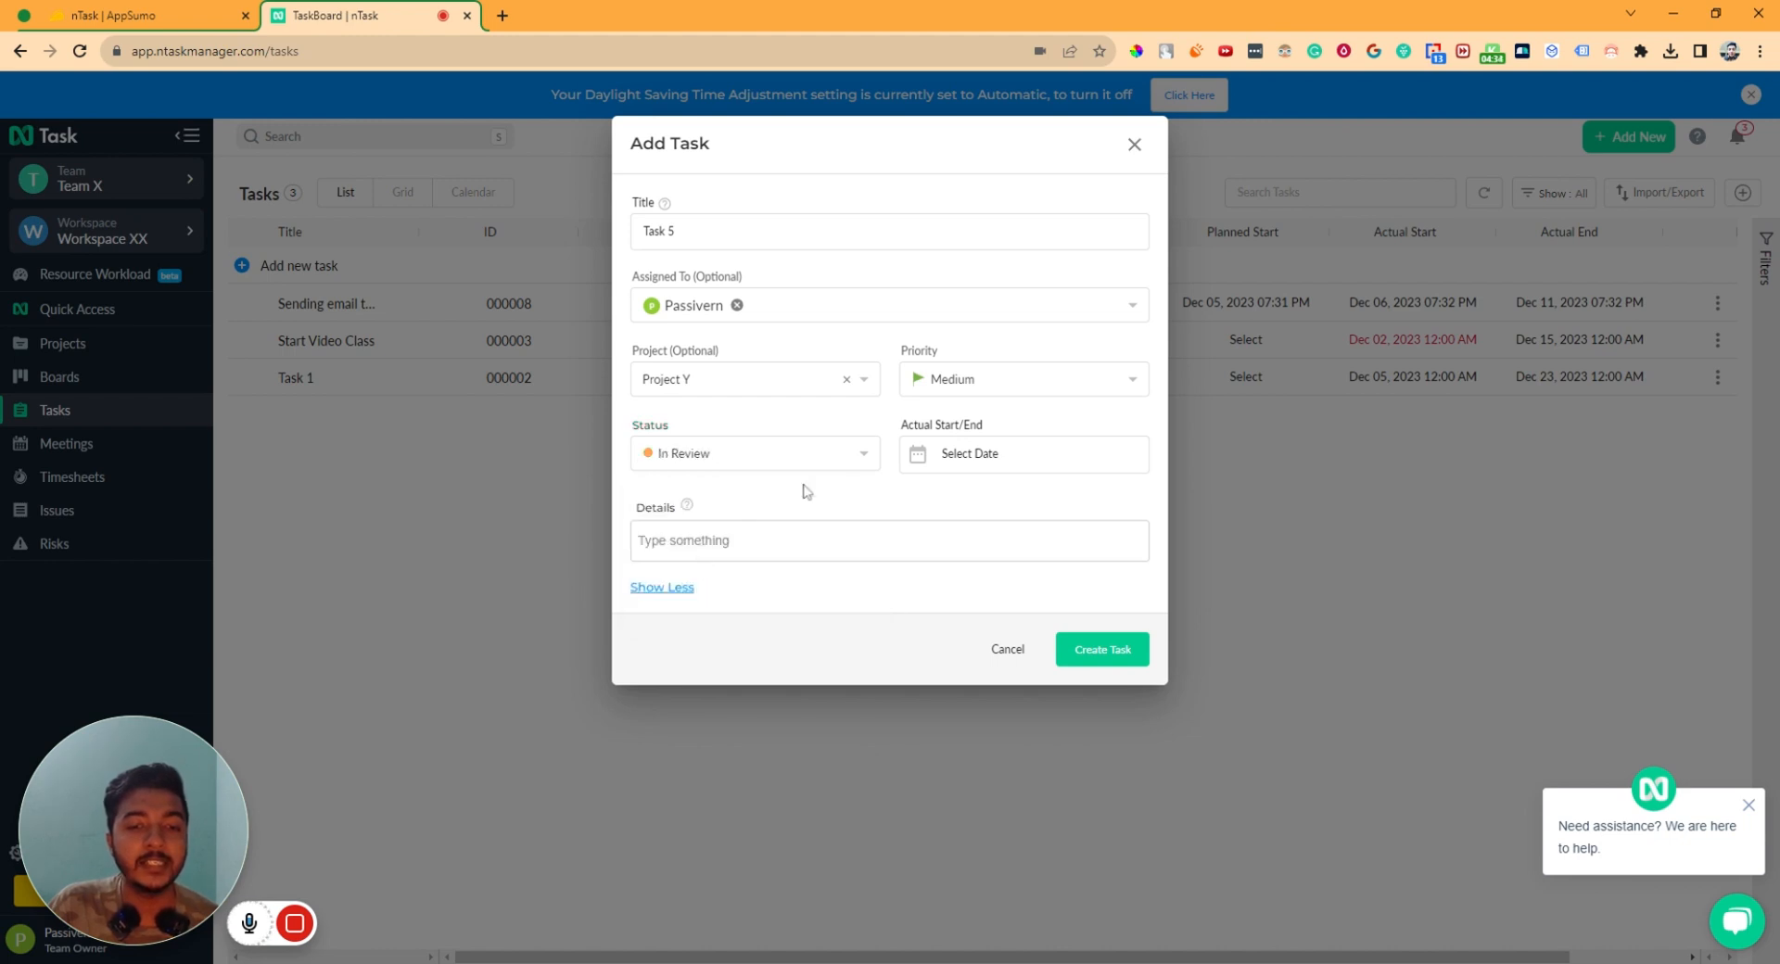
left_click(948, 456)
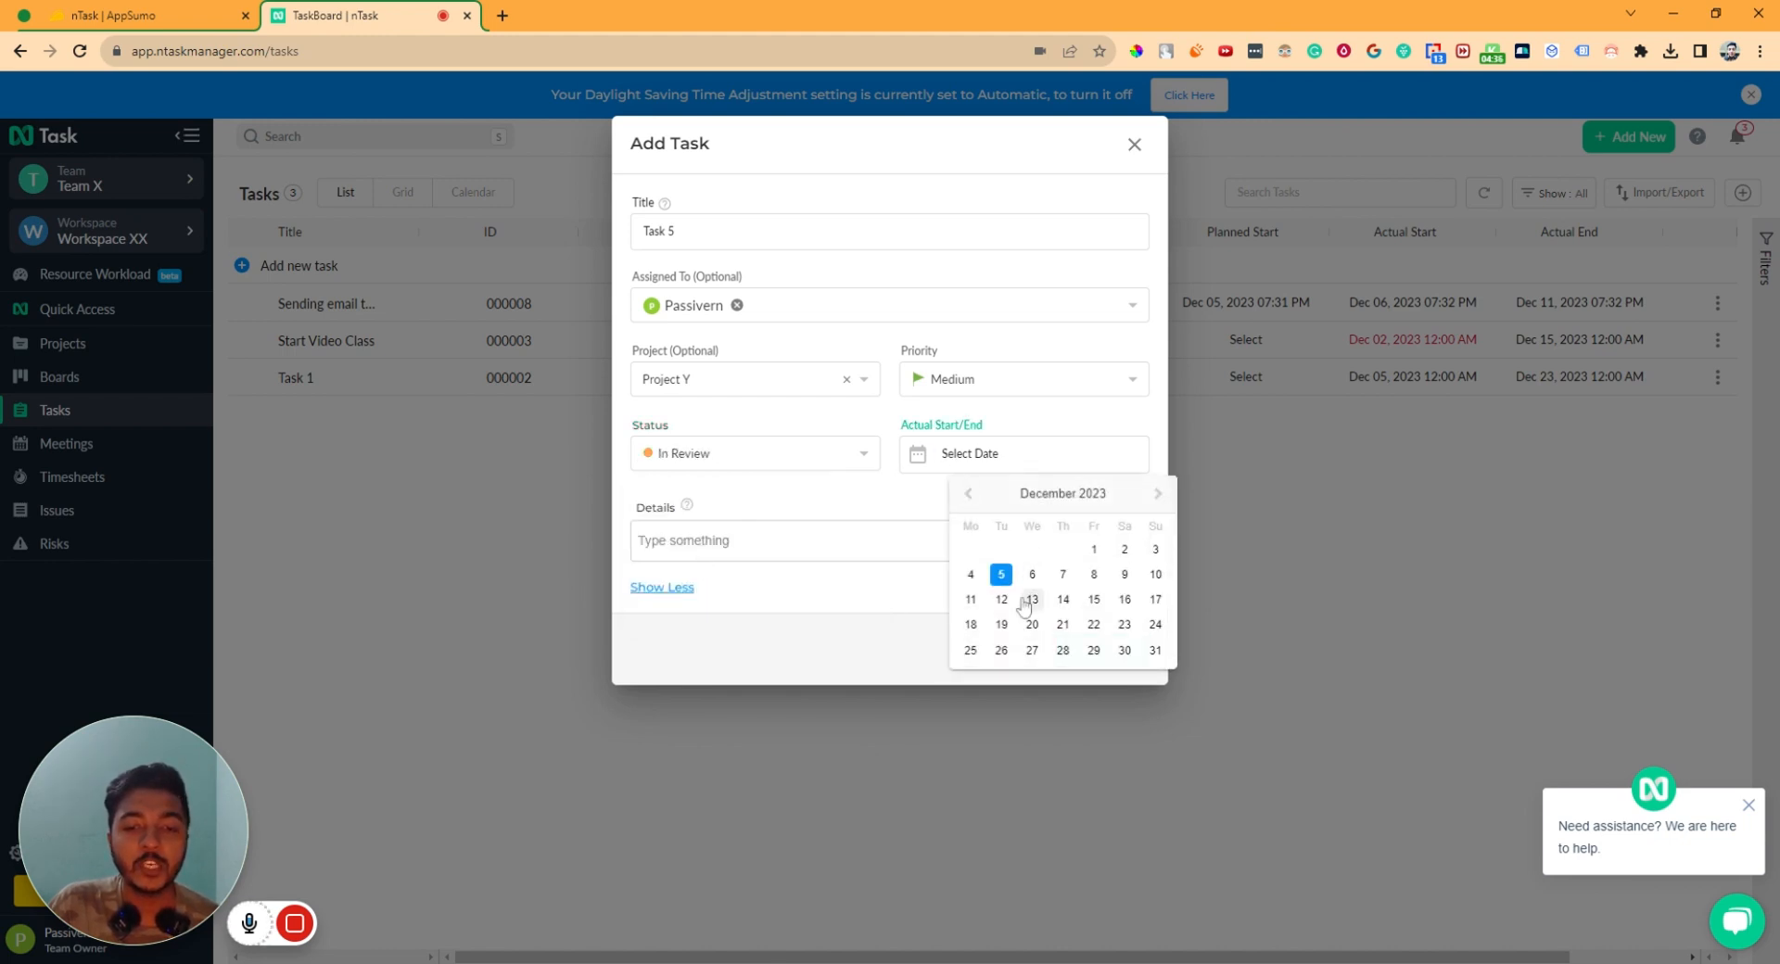
left_click(971, 575)
left_click(647, 553)
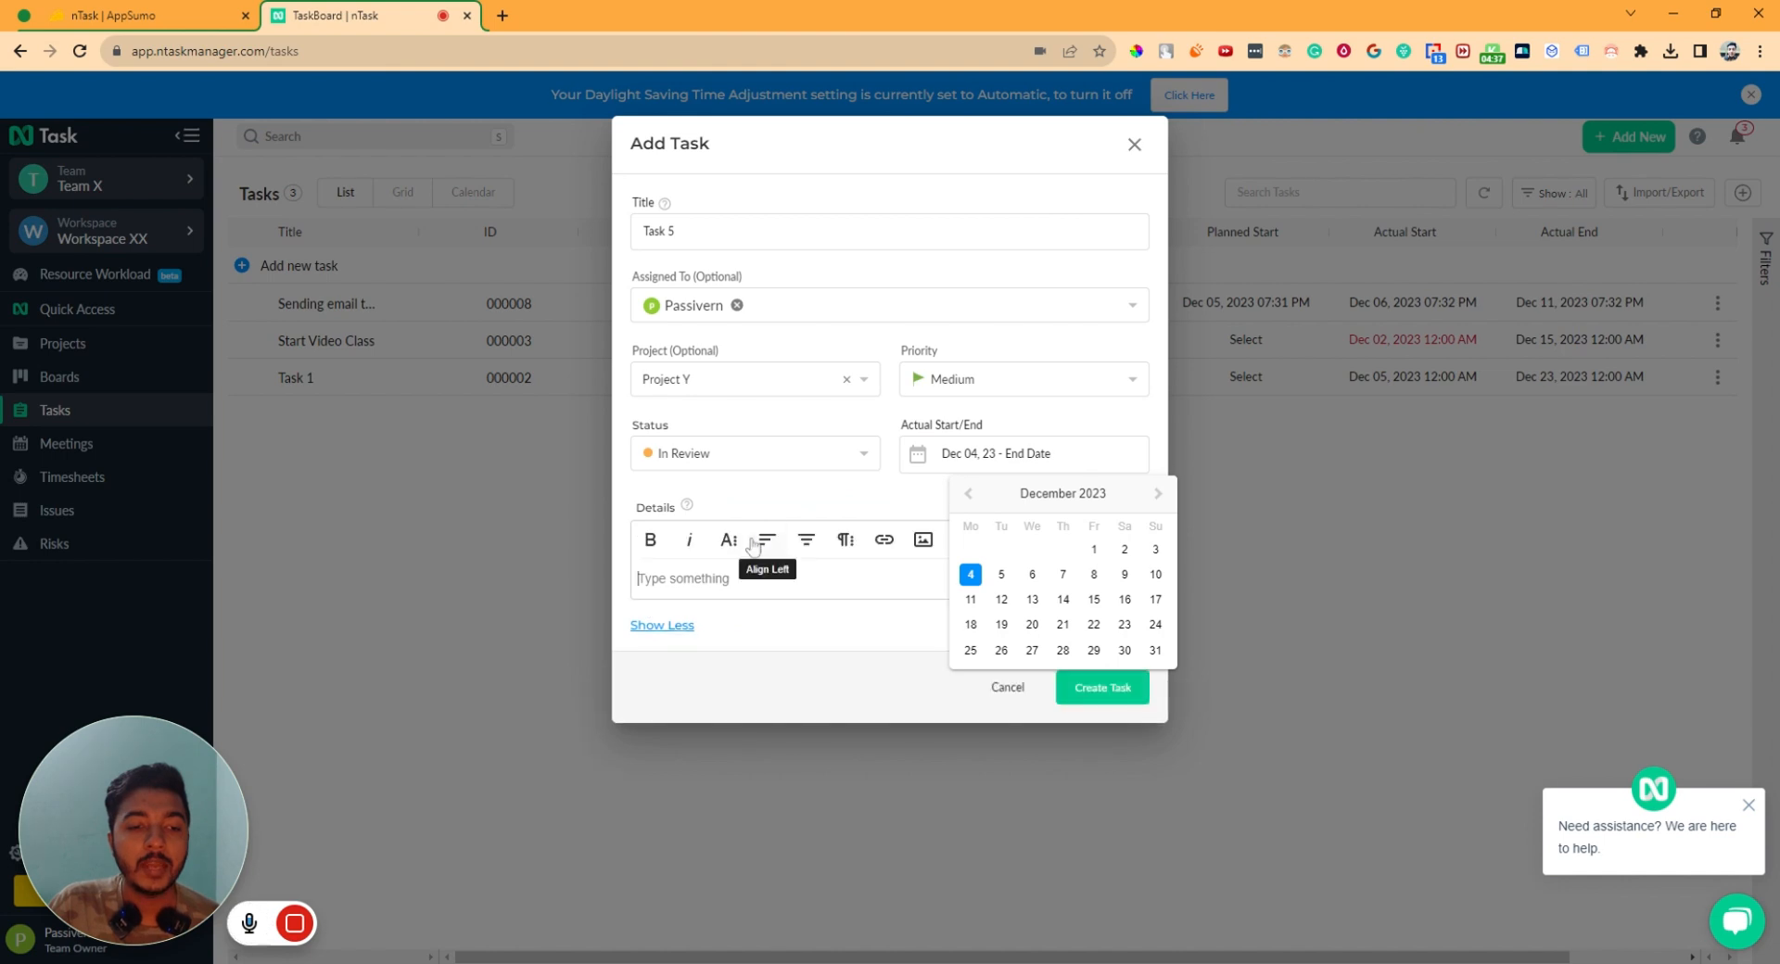
type("Experience an end-to-end project management app that has you covered with tasks, projects, resources, issues, risks, collaboration, meetings, and time management.  Introducing: nTask.")
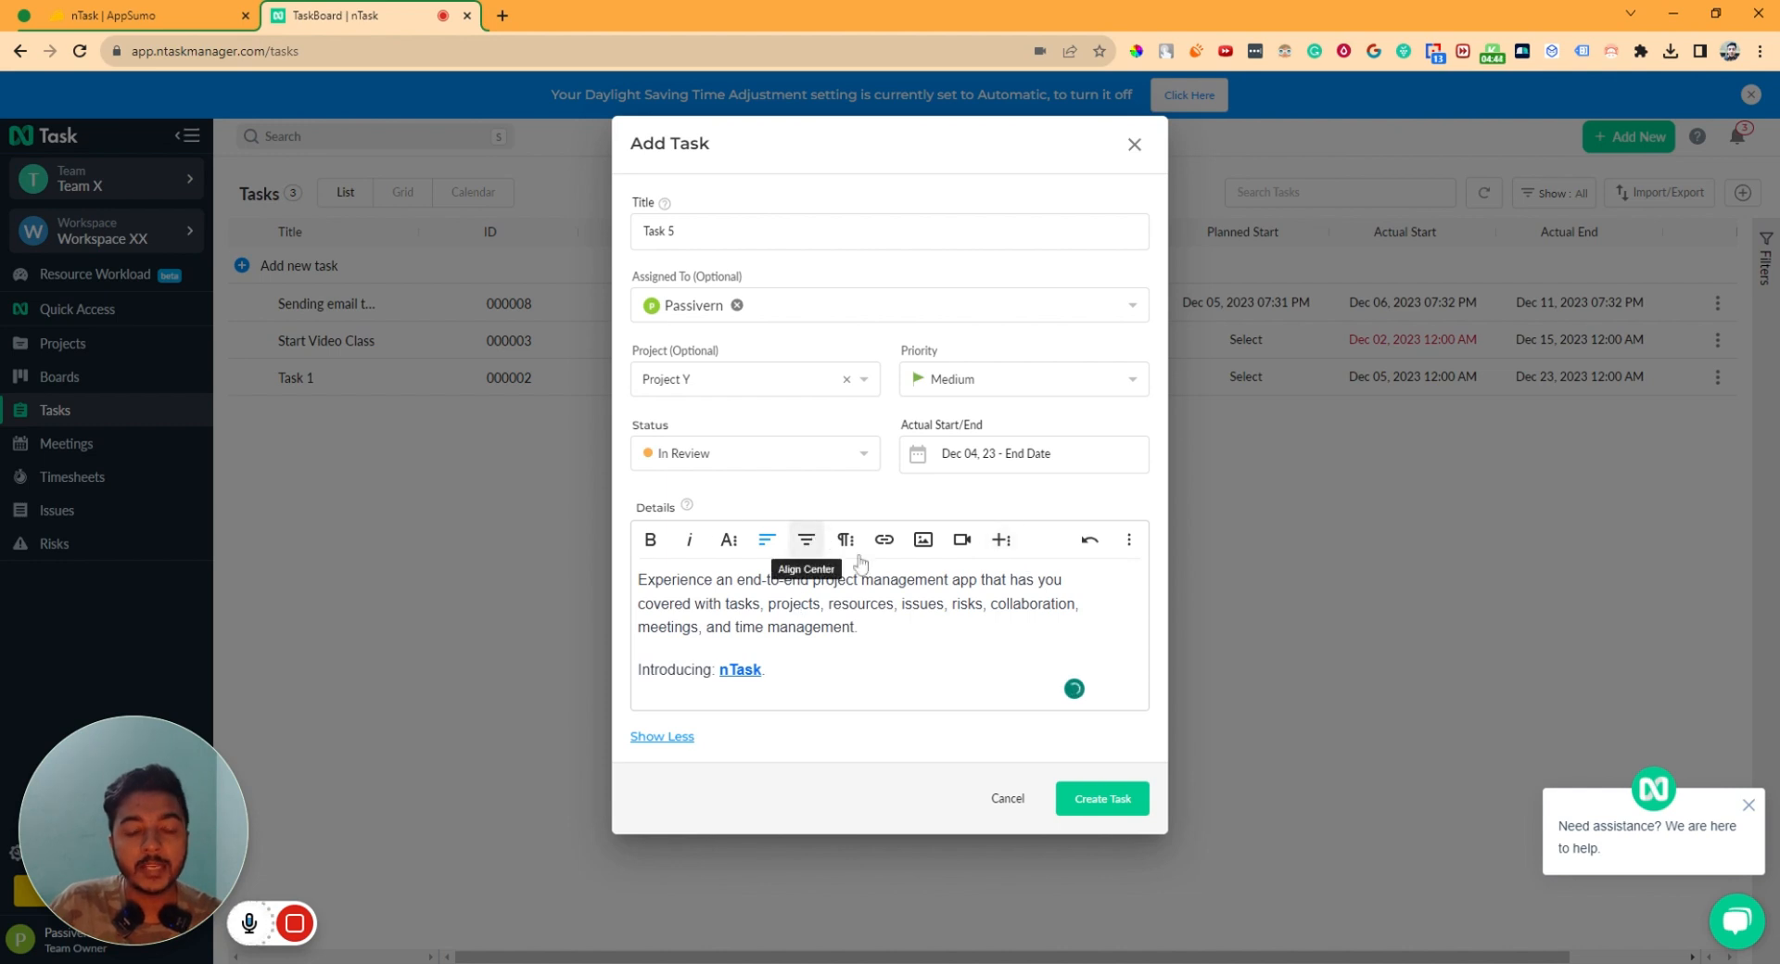
left_click(1090, 800)
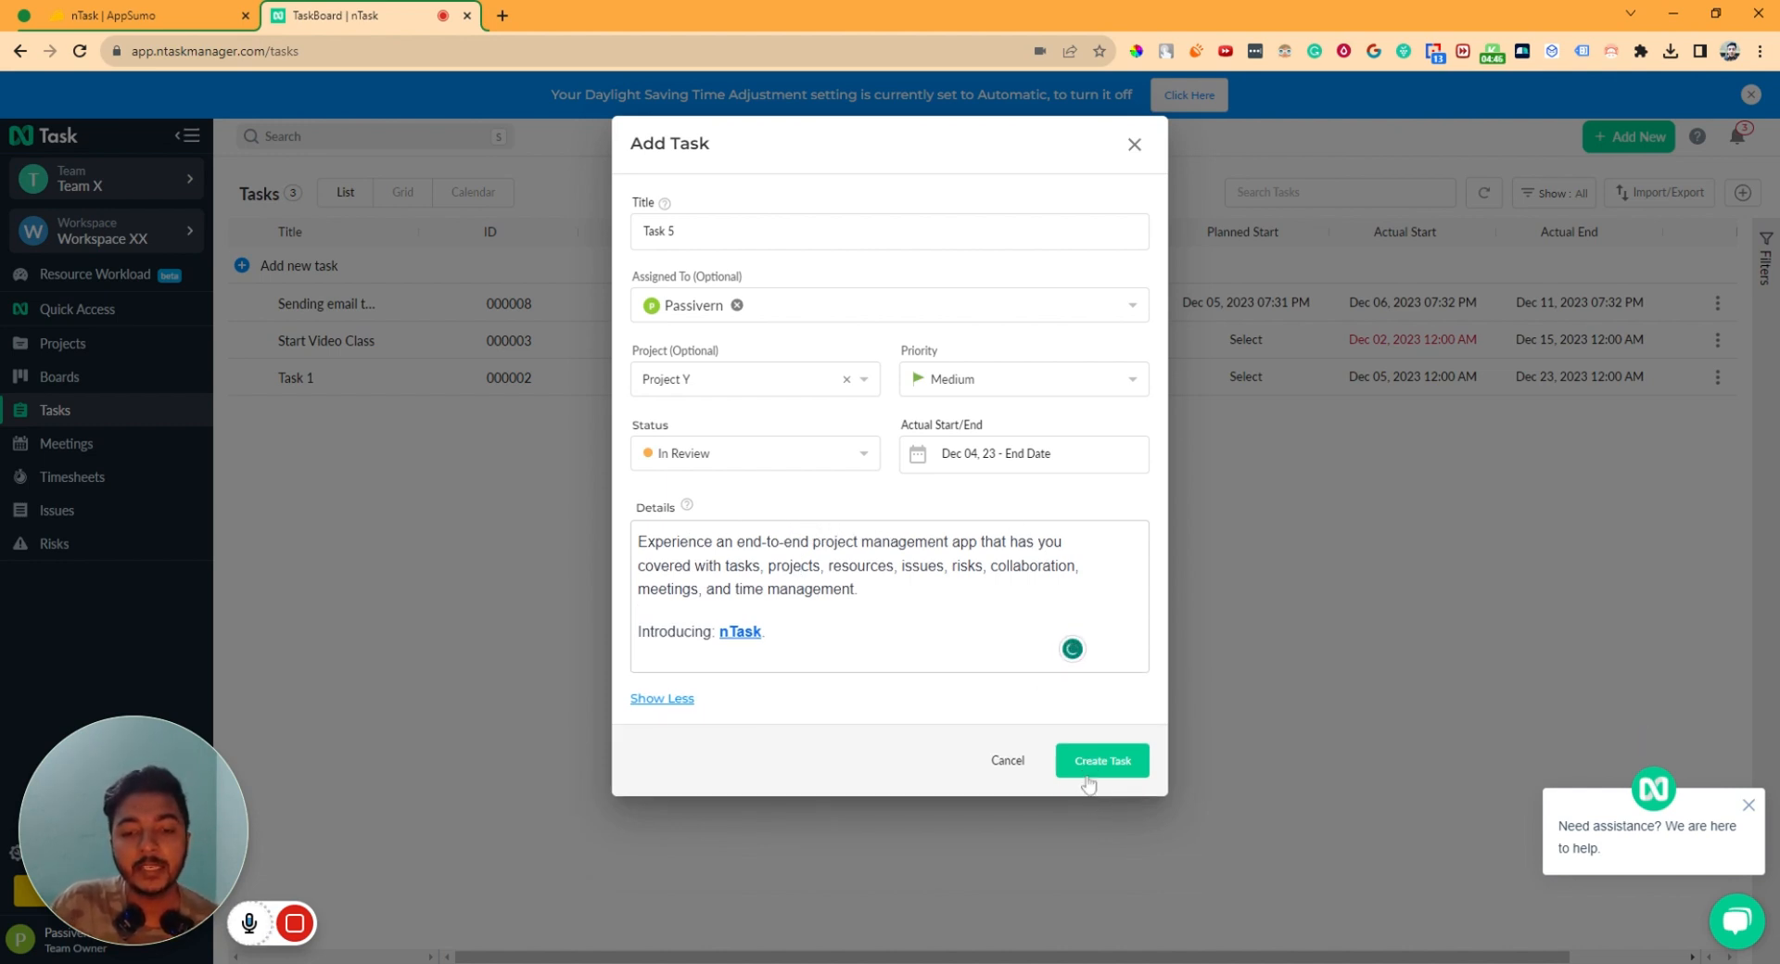
left_click(1086, 762)
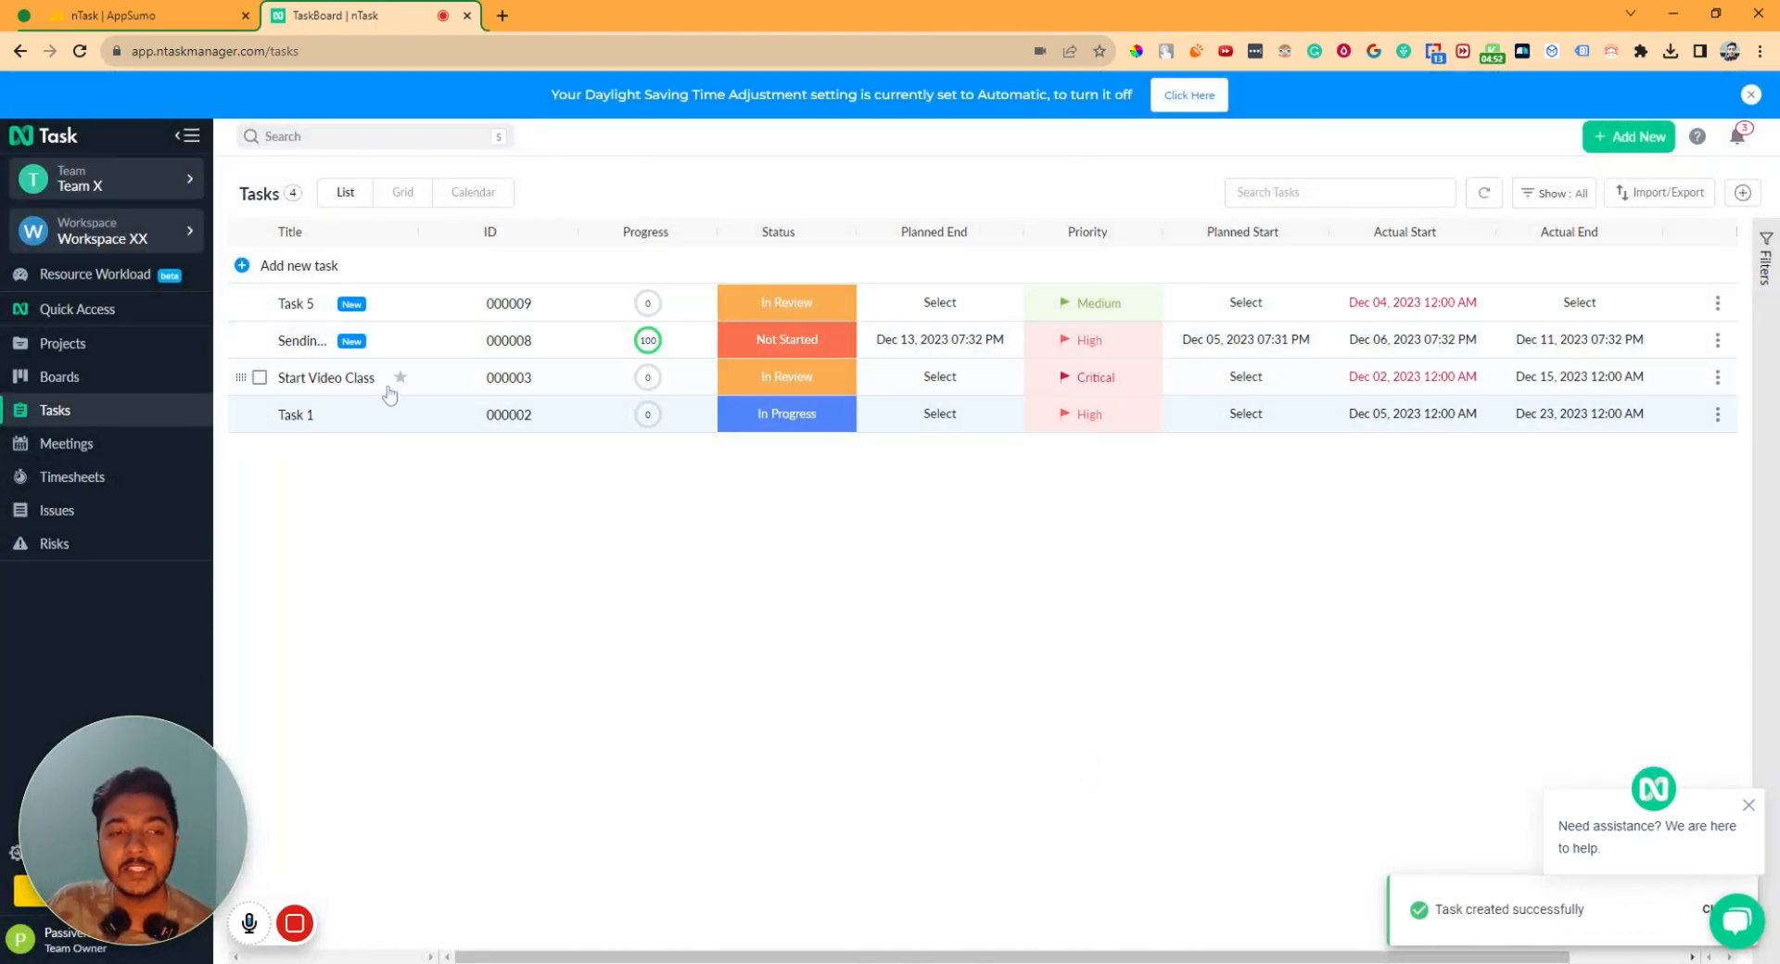
- Mark task 000008 with a purple colour and clear the list selection
left_click(259, 342)
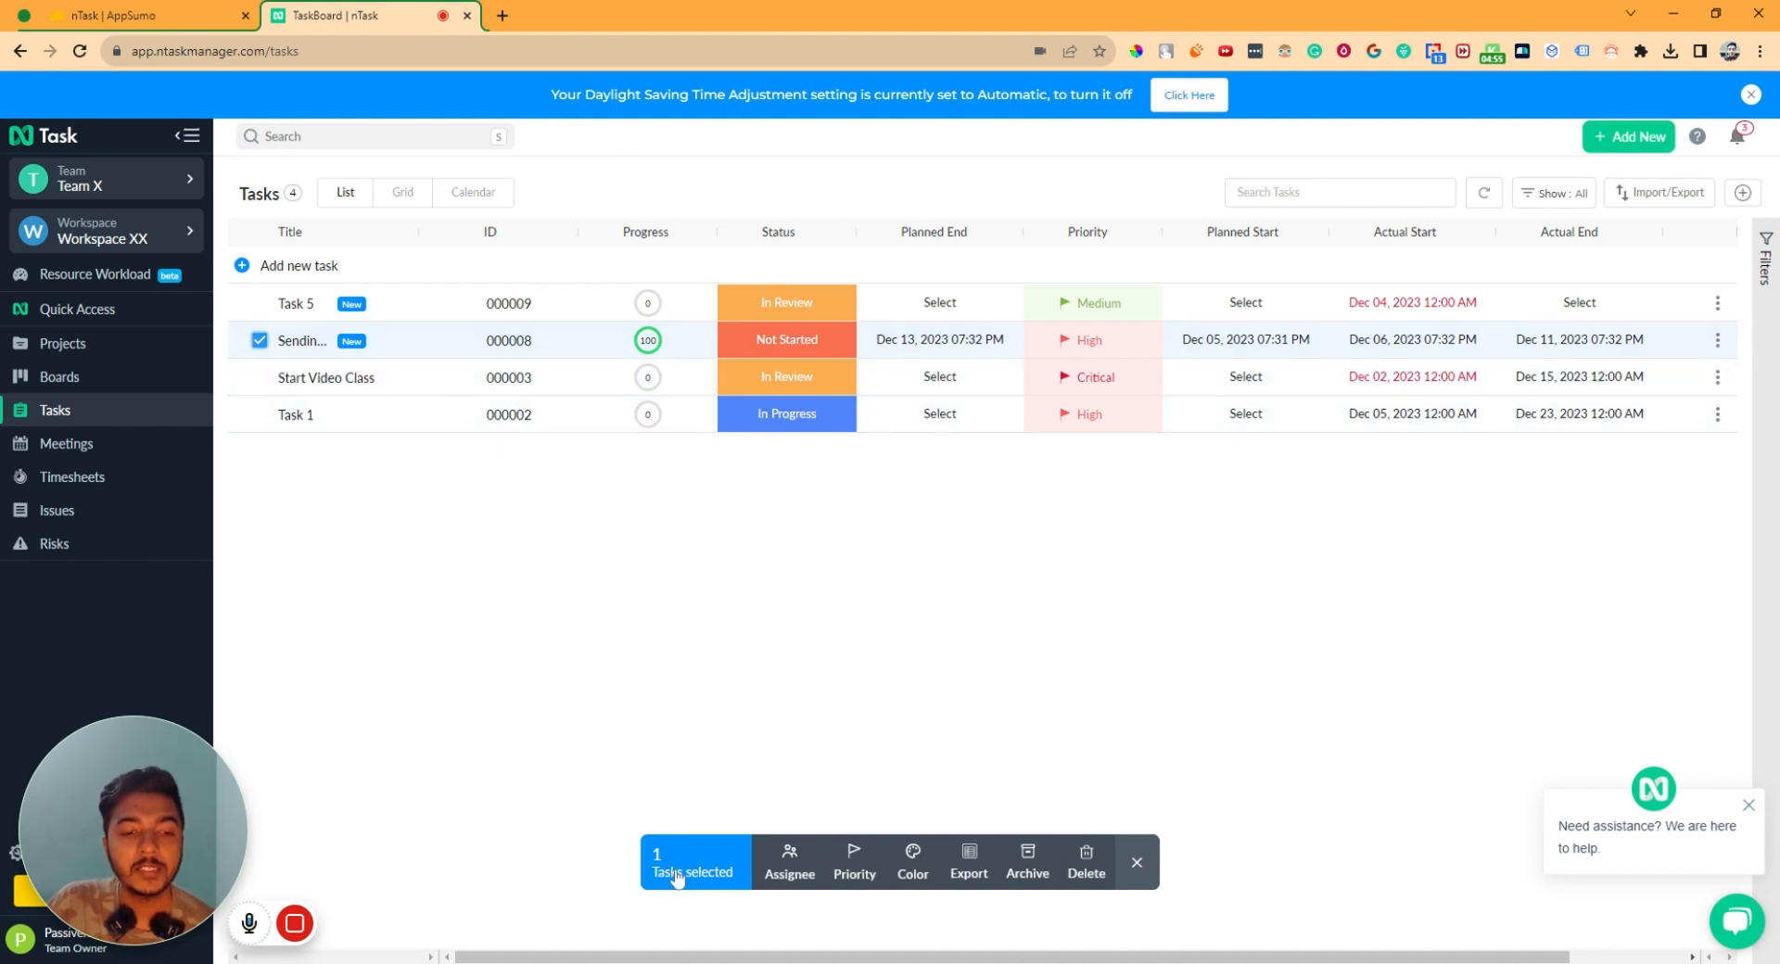
left_click(1717, 340)
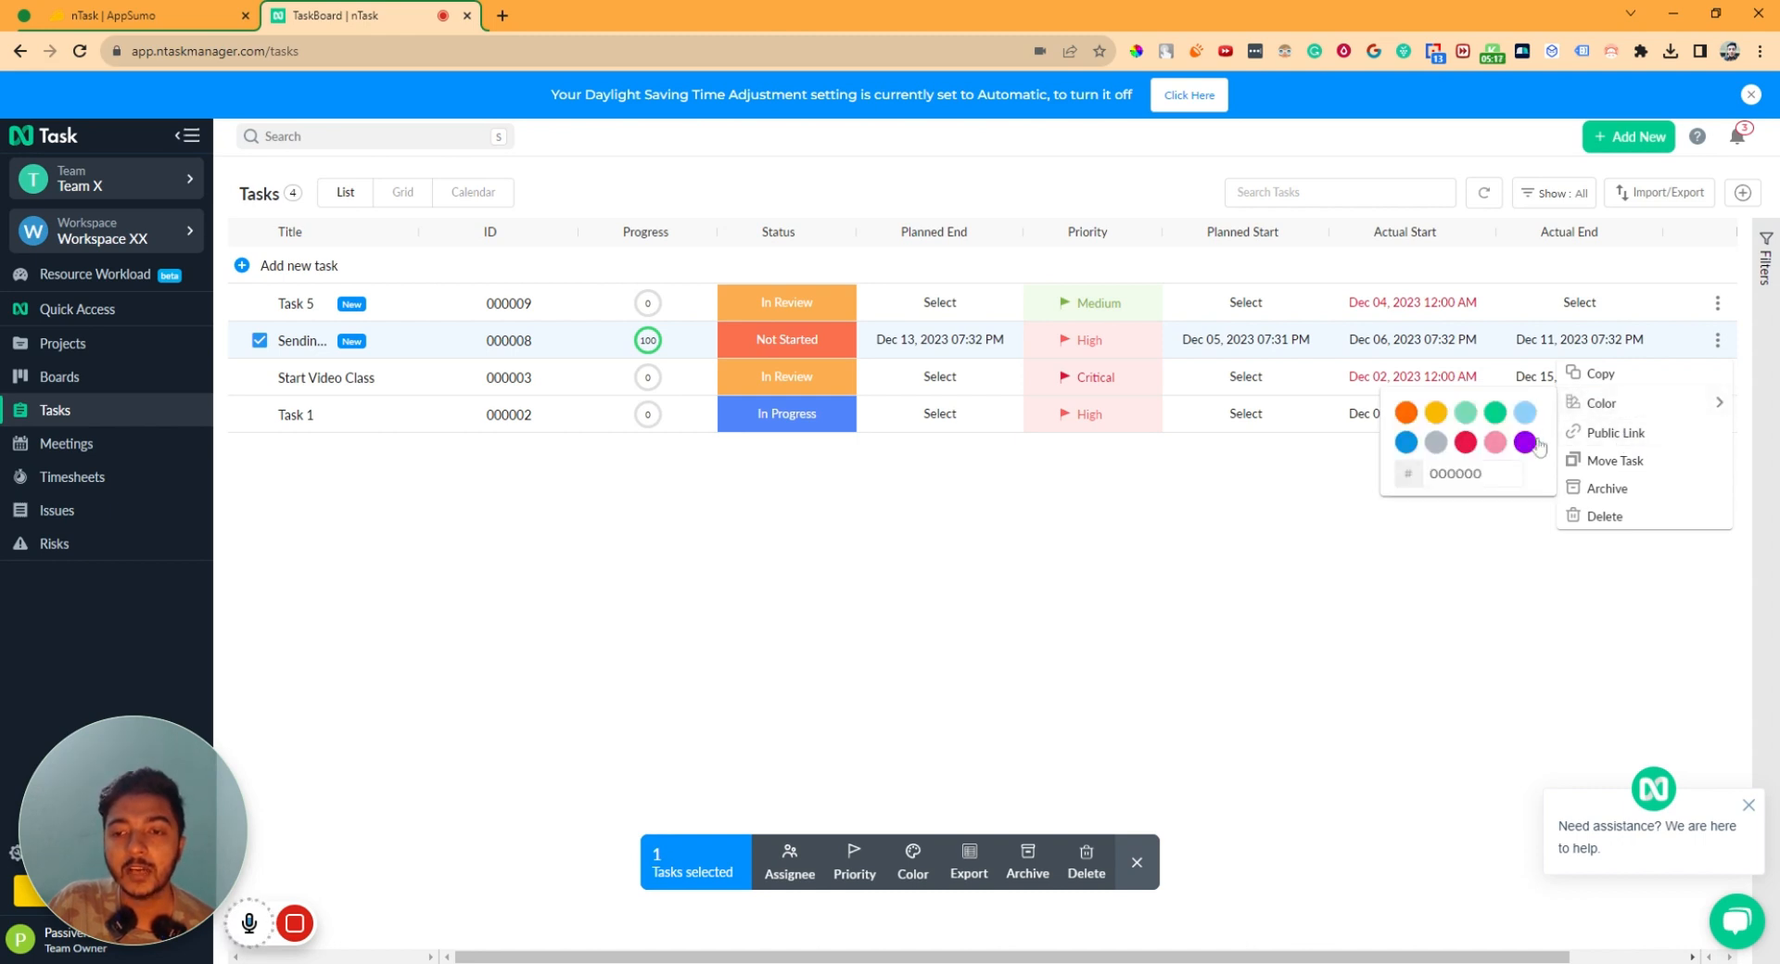
left_click(1523, 447)
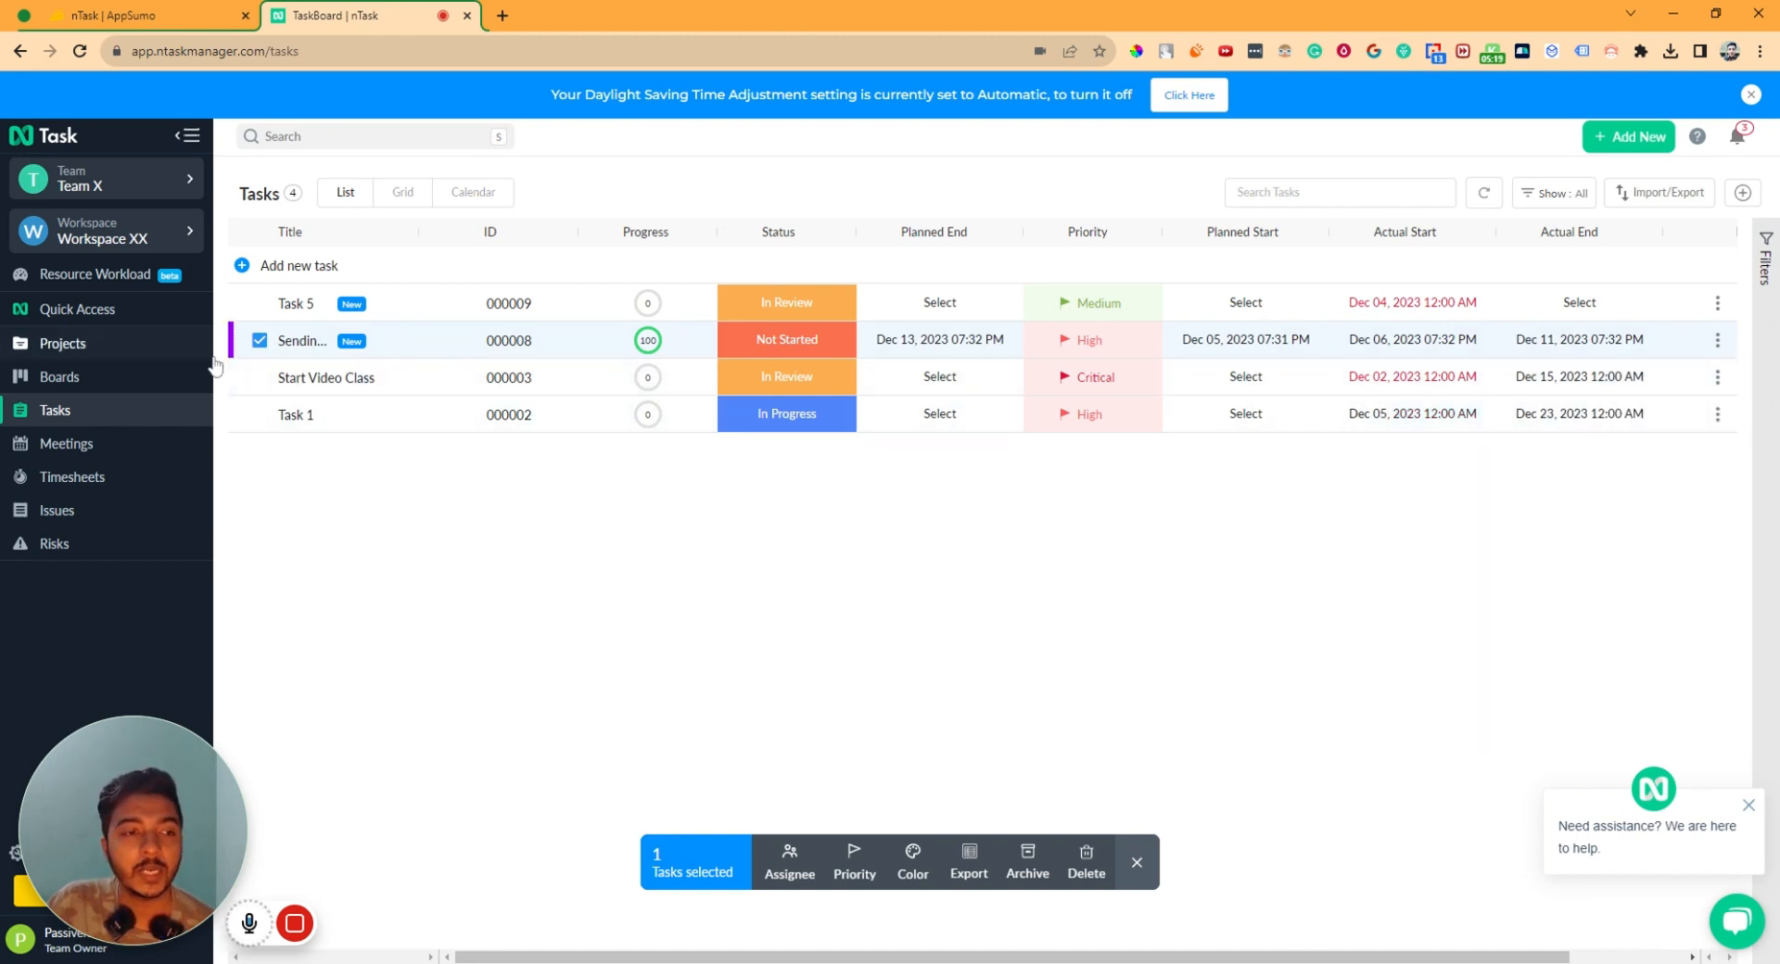
left_click(1717, 341)
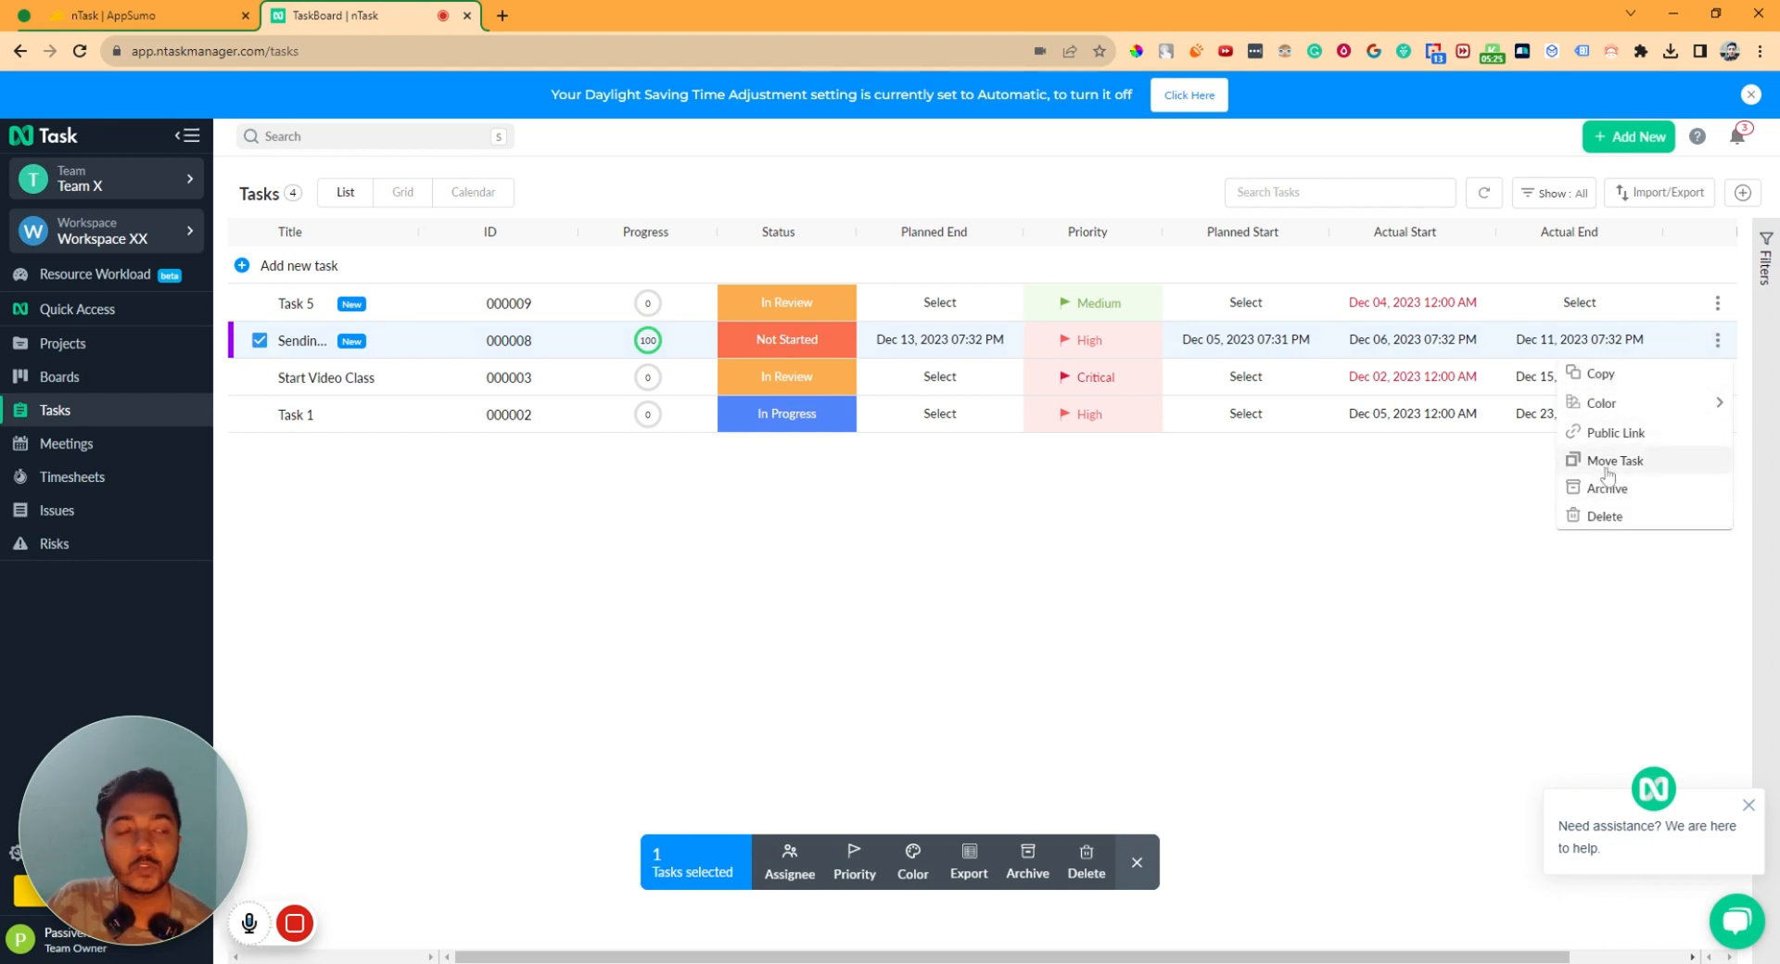
left_click(1420, 581)
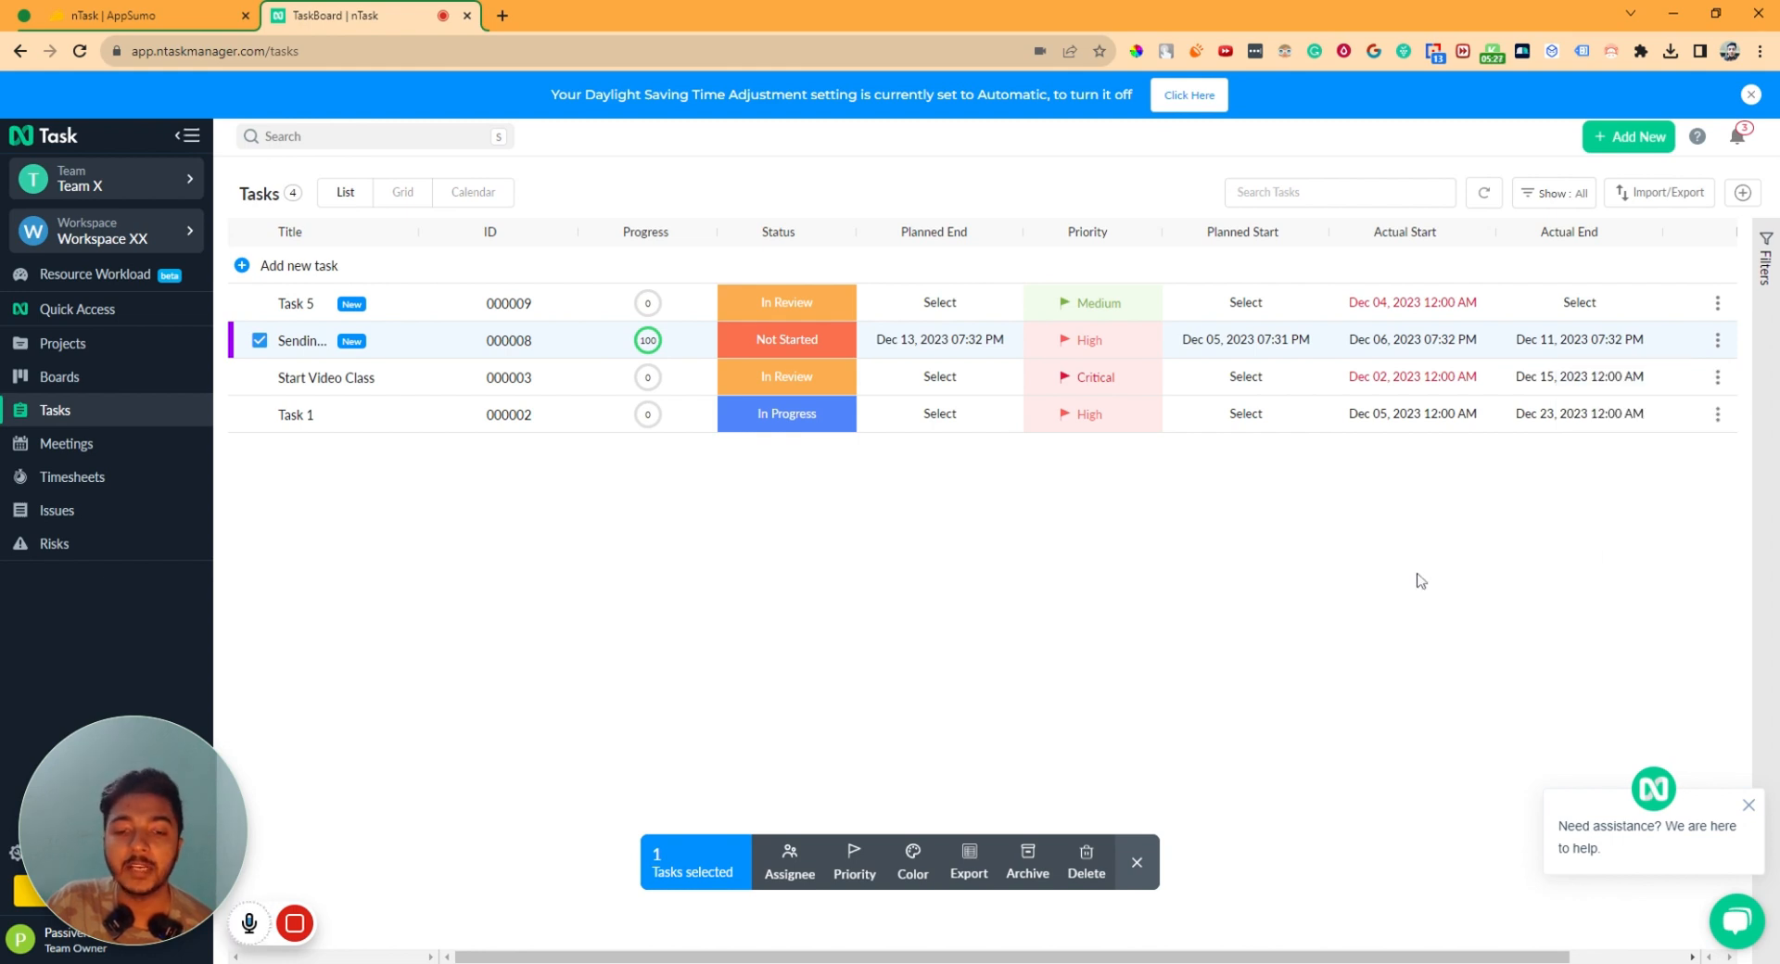
left_click(1137, 862)
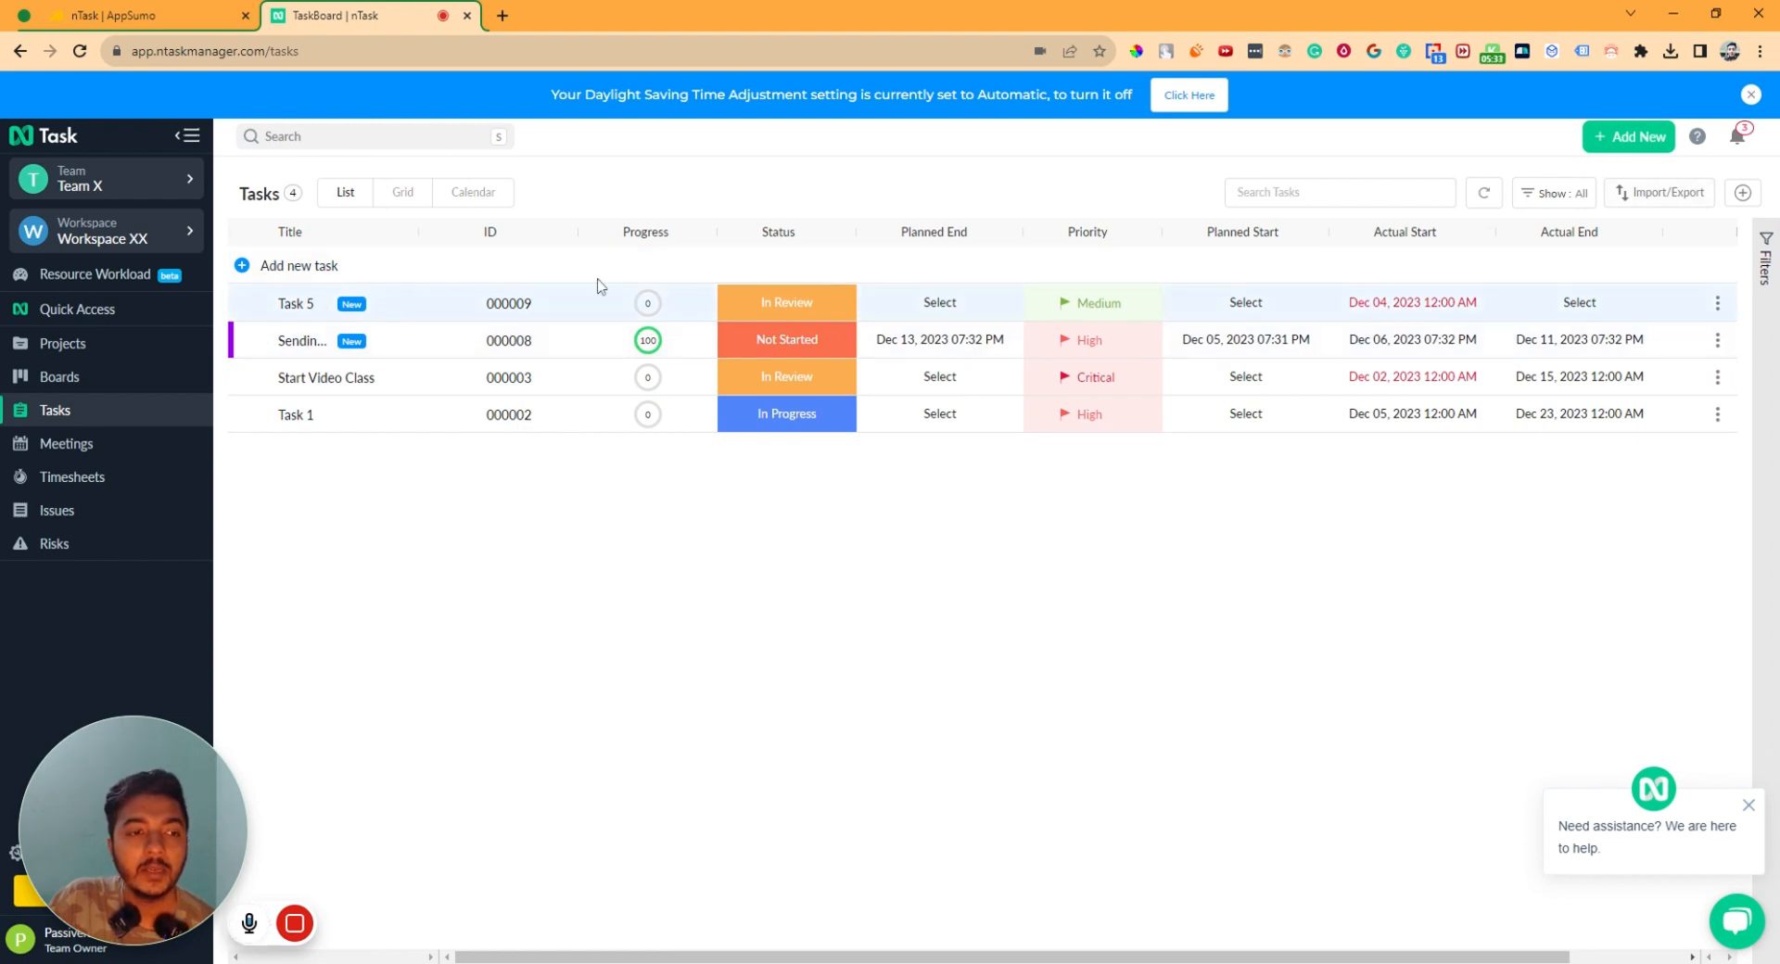
mouse_move(297, 922)
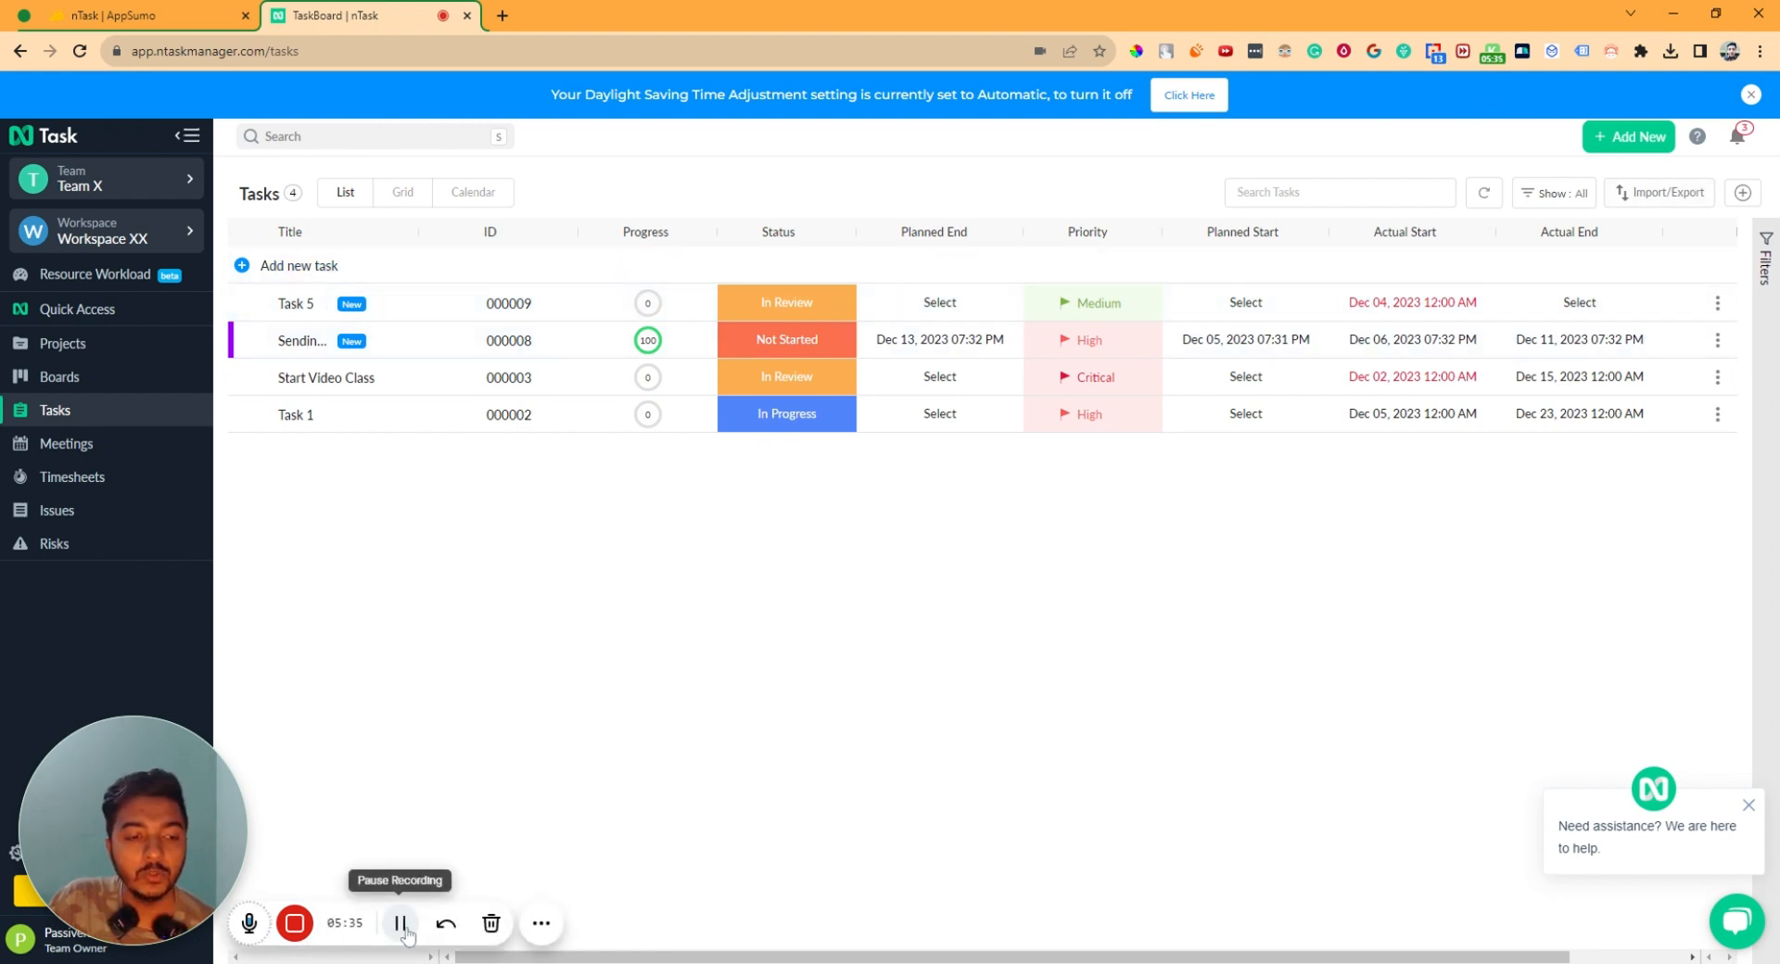
- Comment 'Very good work', reply 'Do more please', and convert that reply into a task
left_click(442, 340)
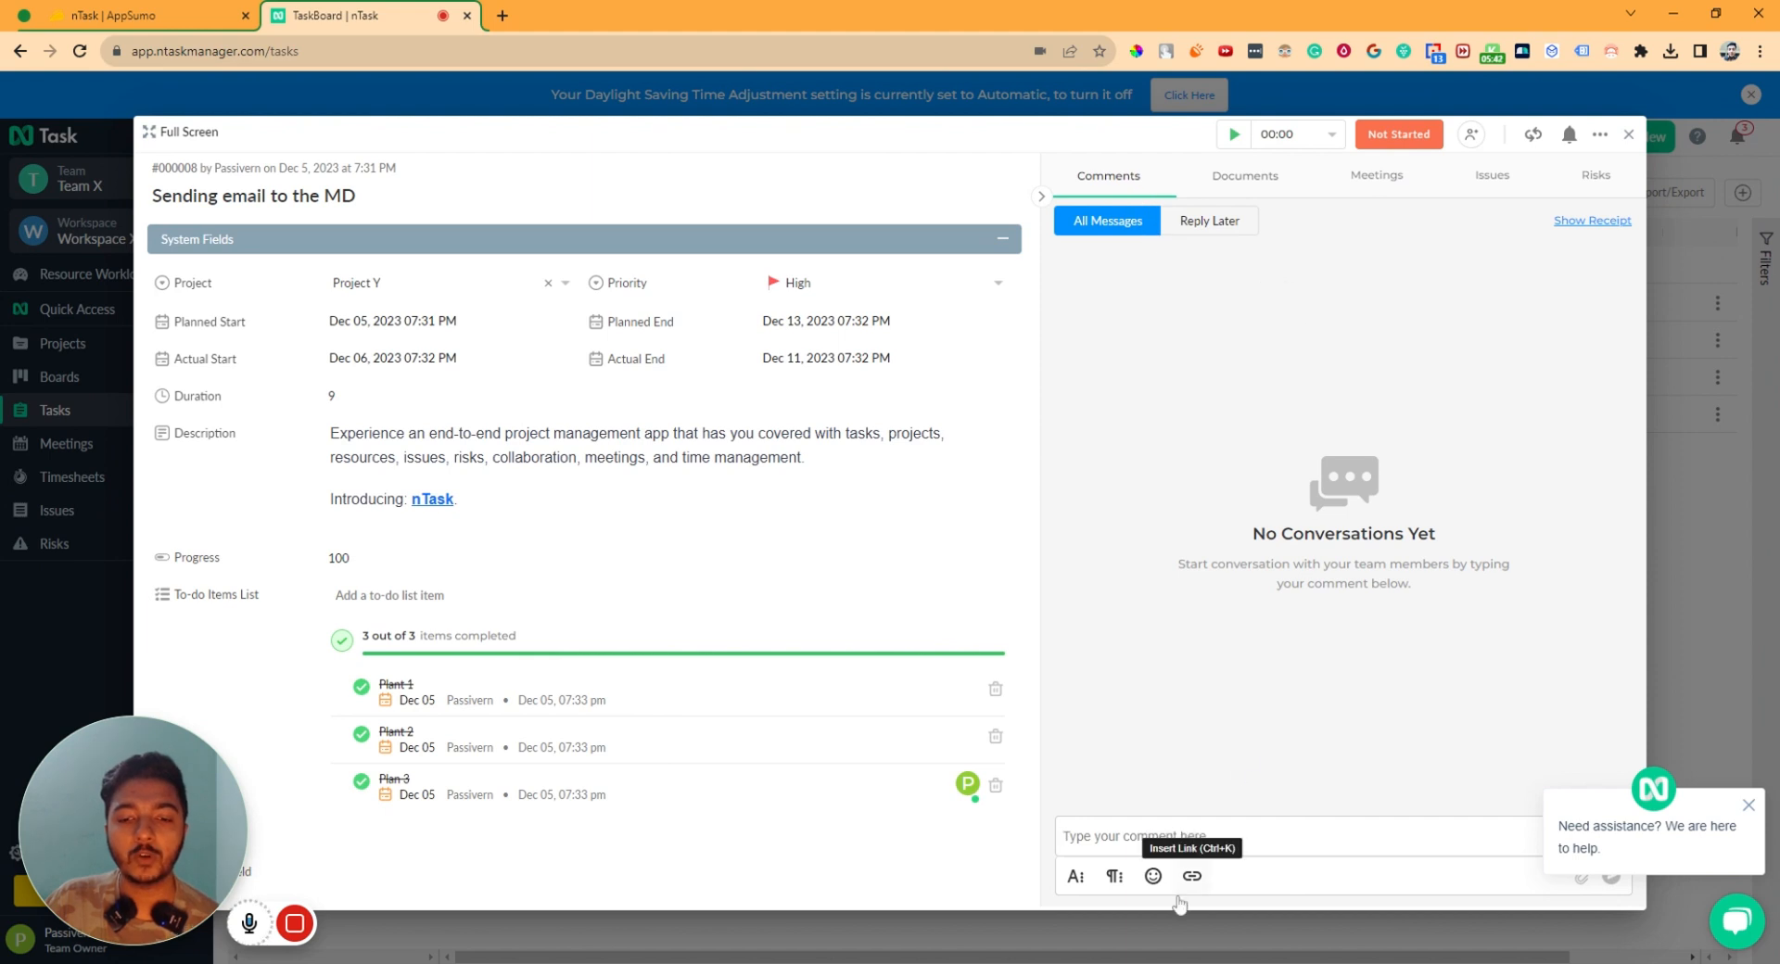
type("Very good work")
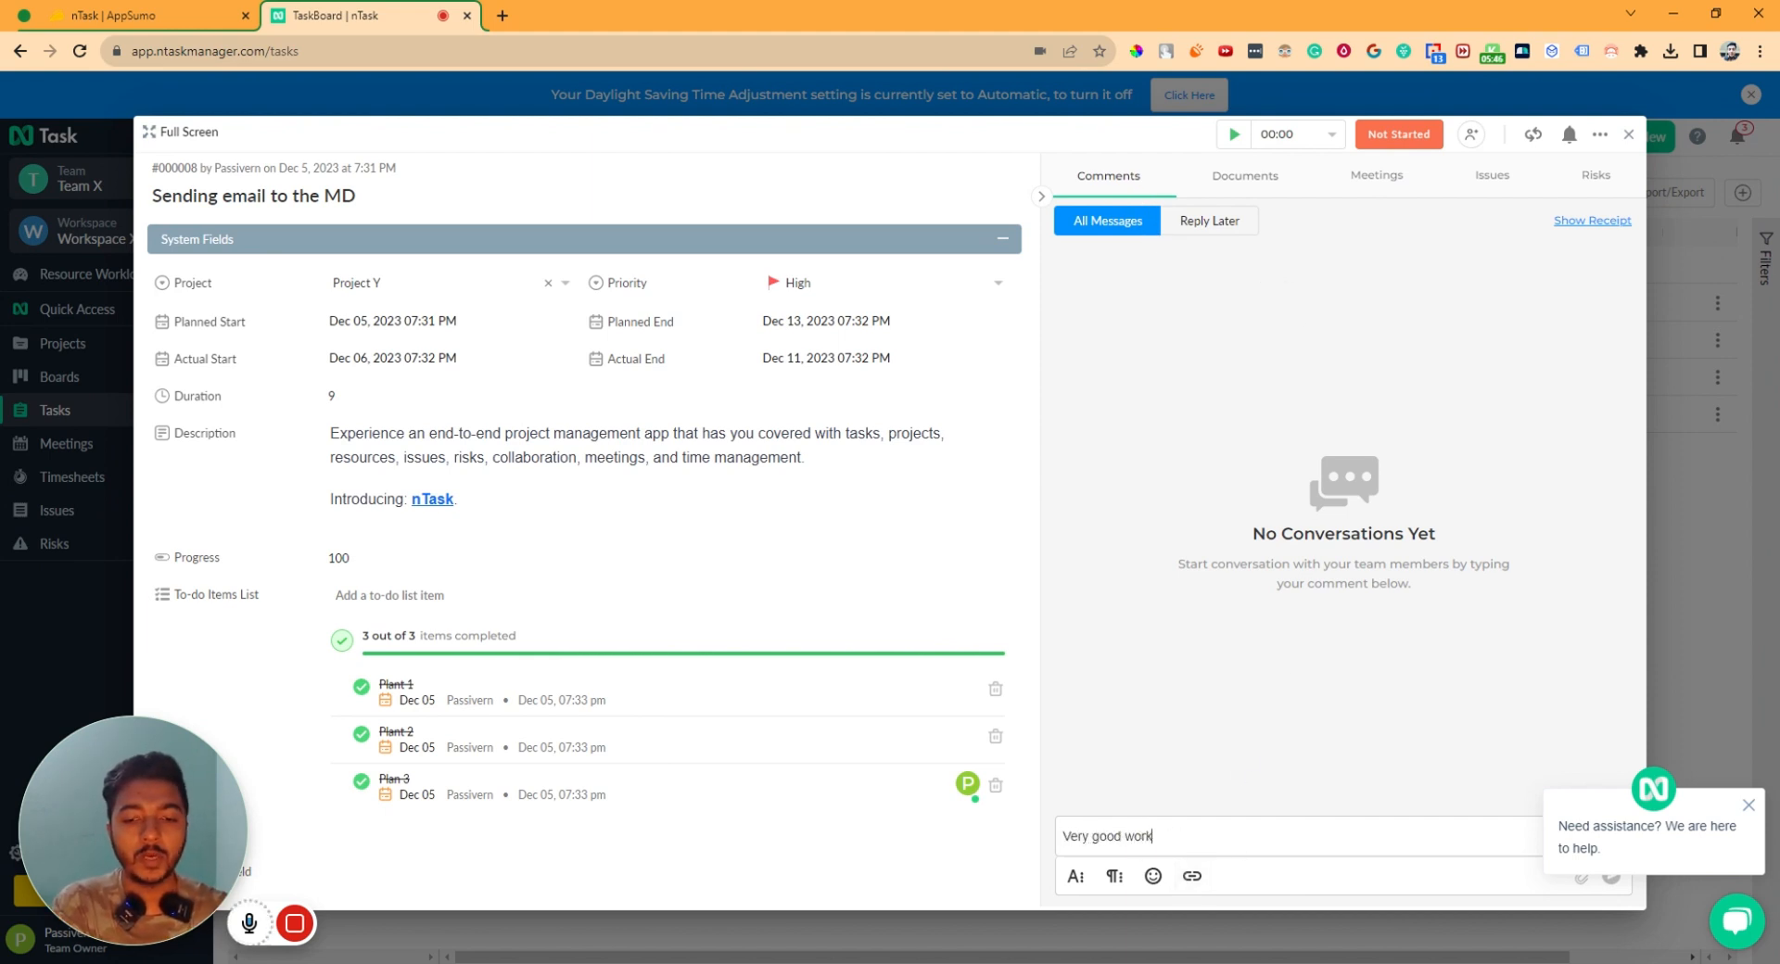
key("Return")
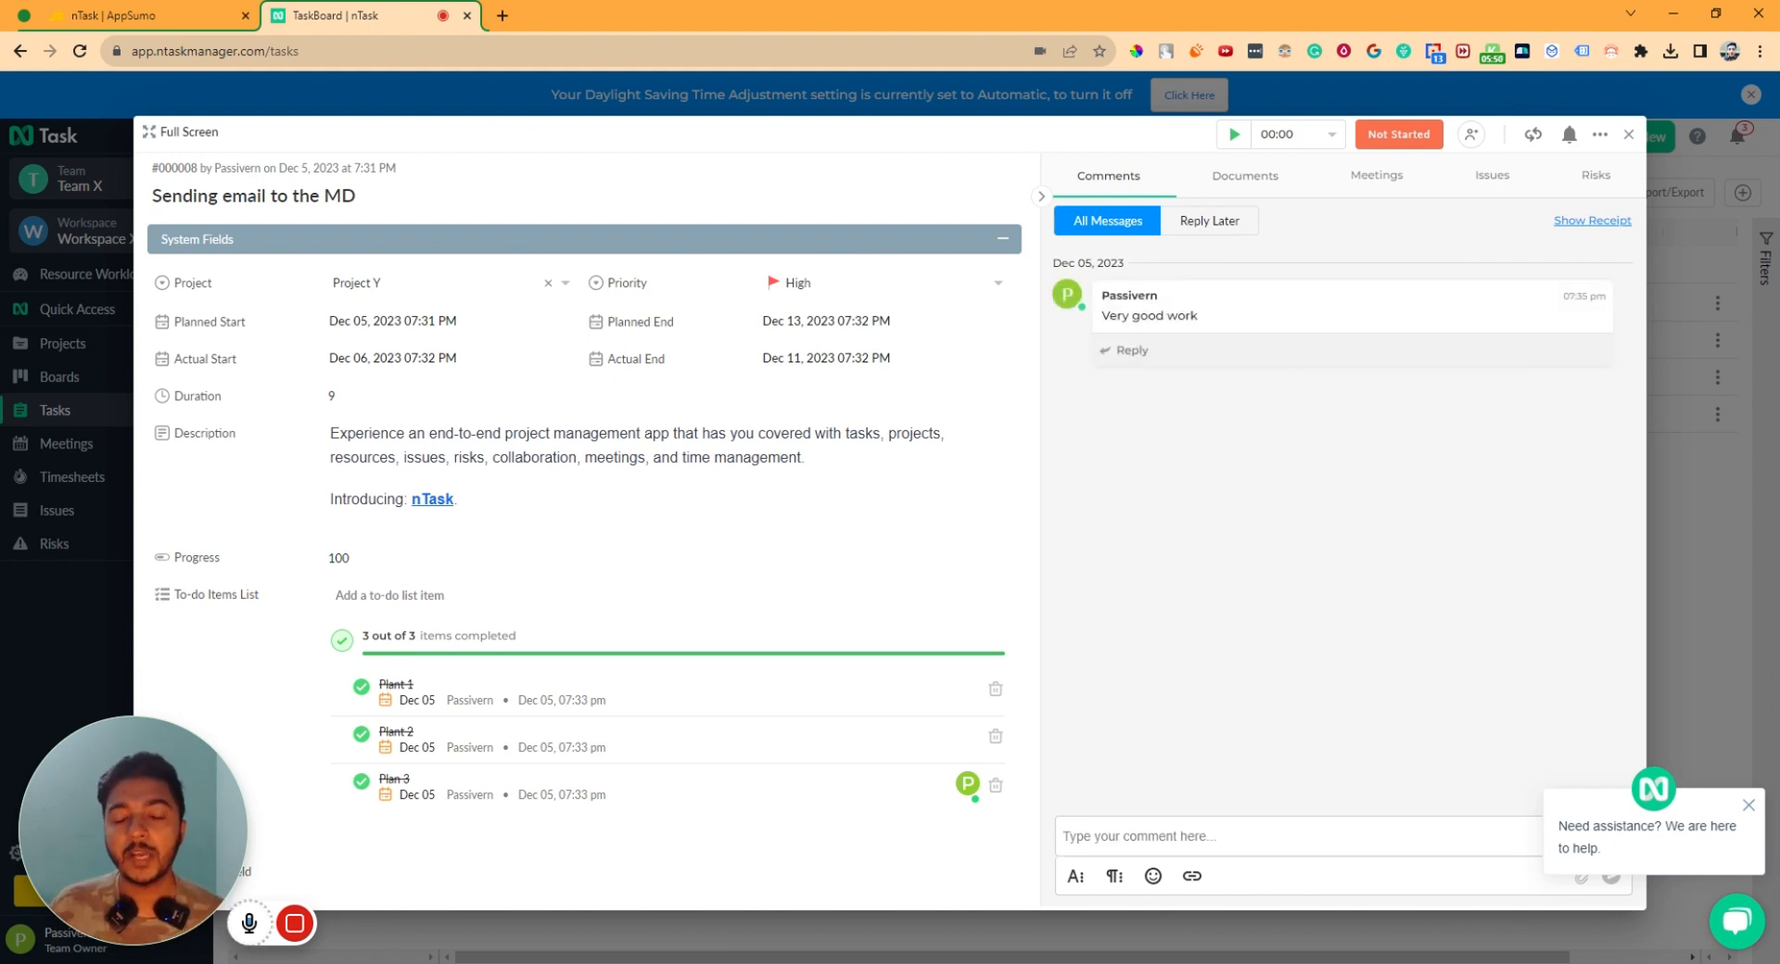
left_click(1142, 352)
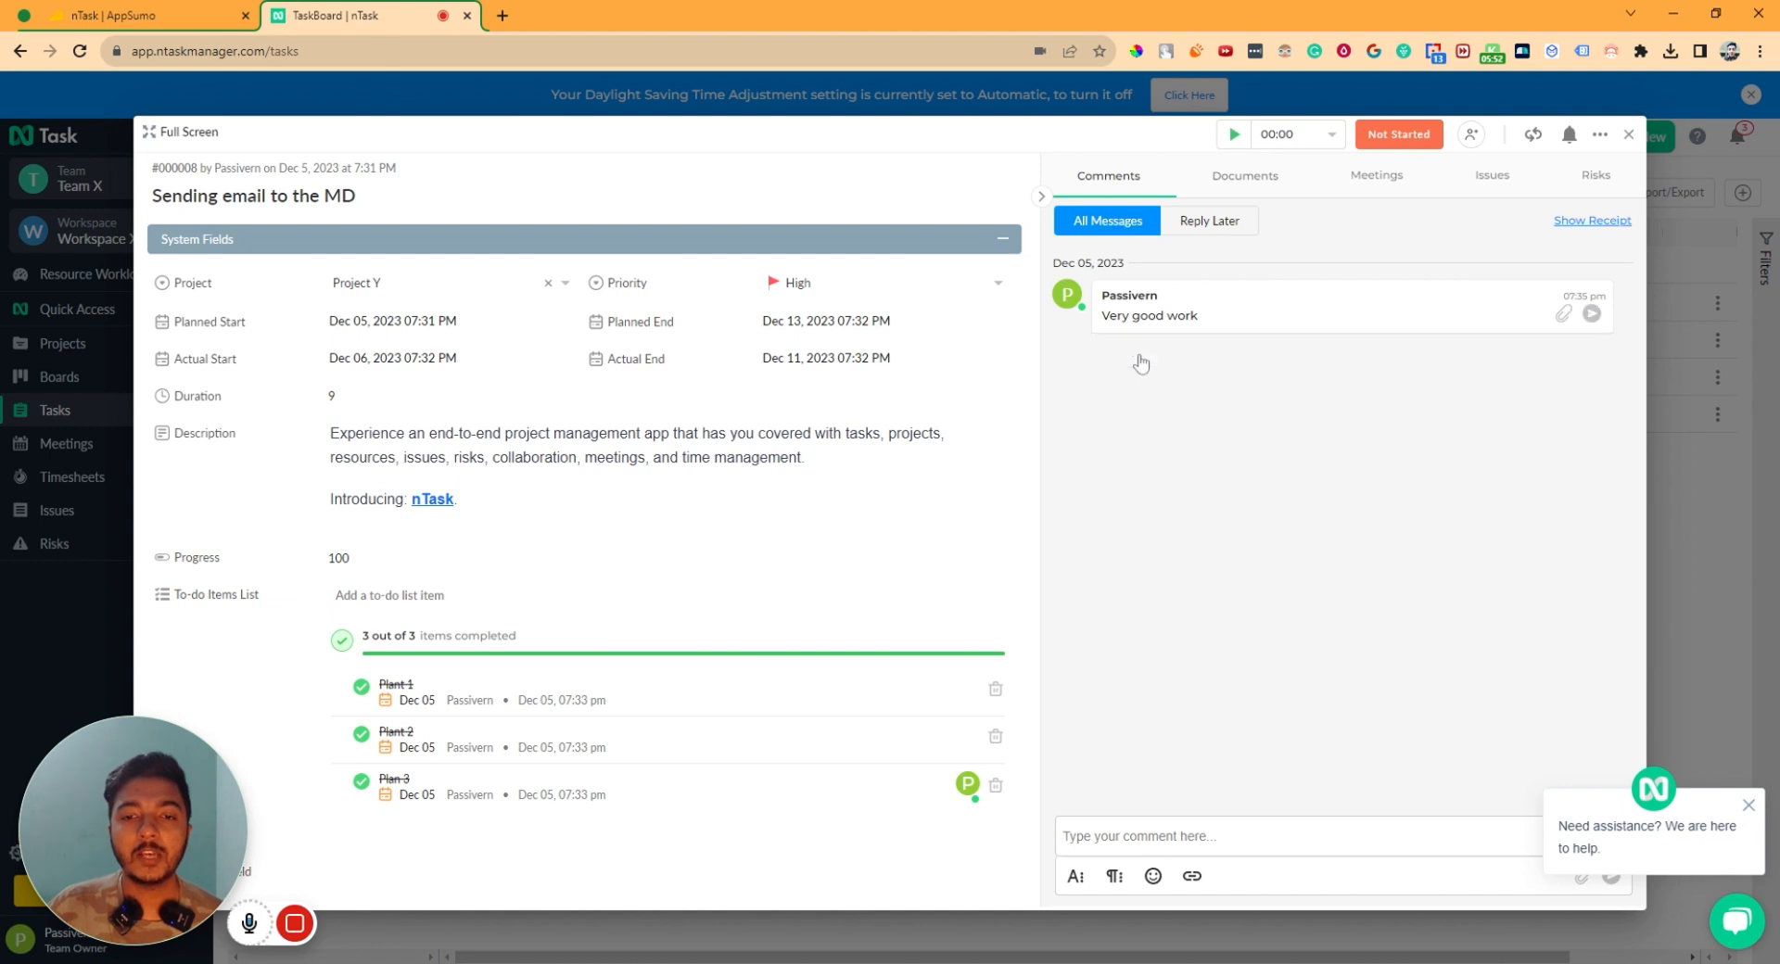
type("Do")
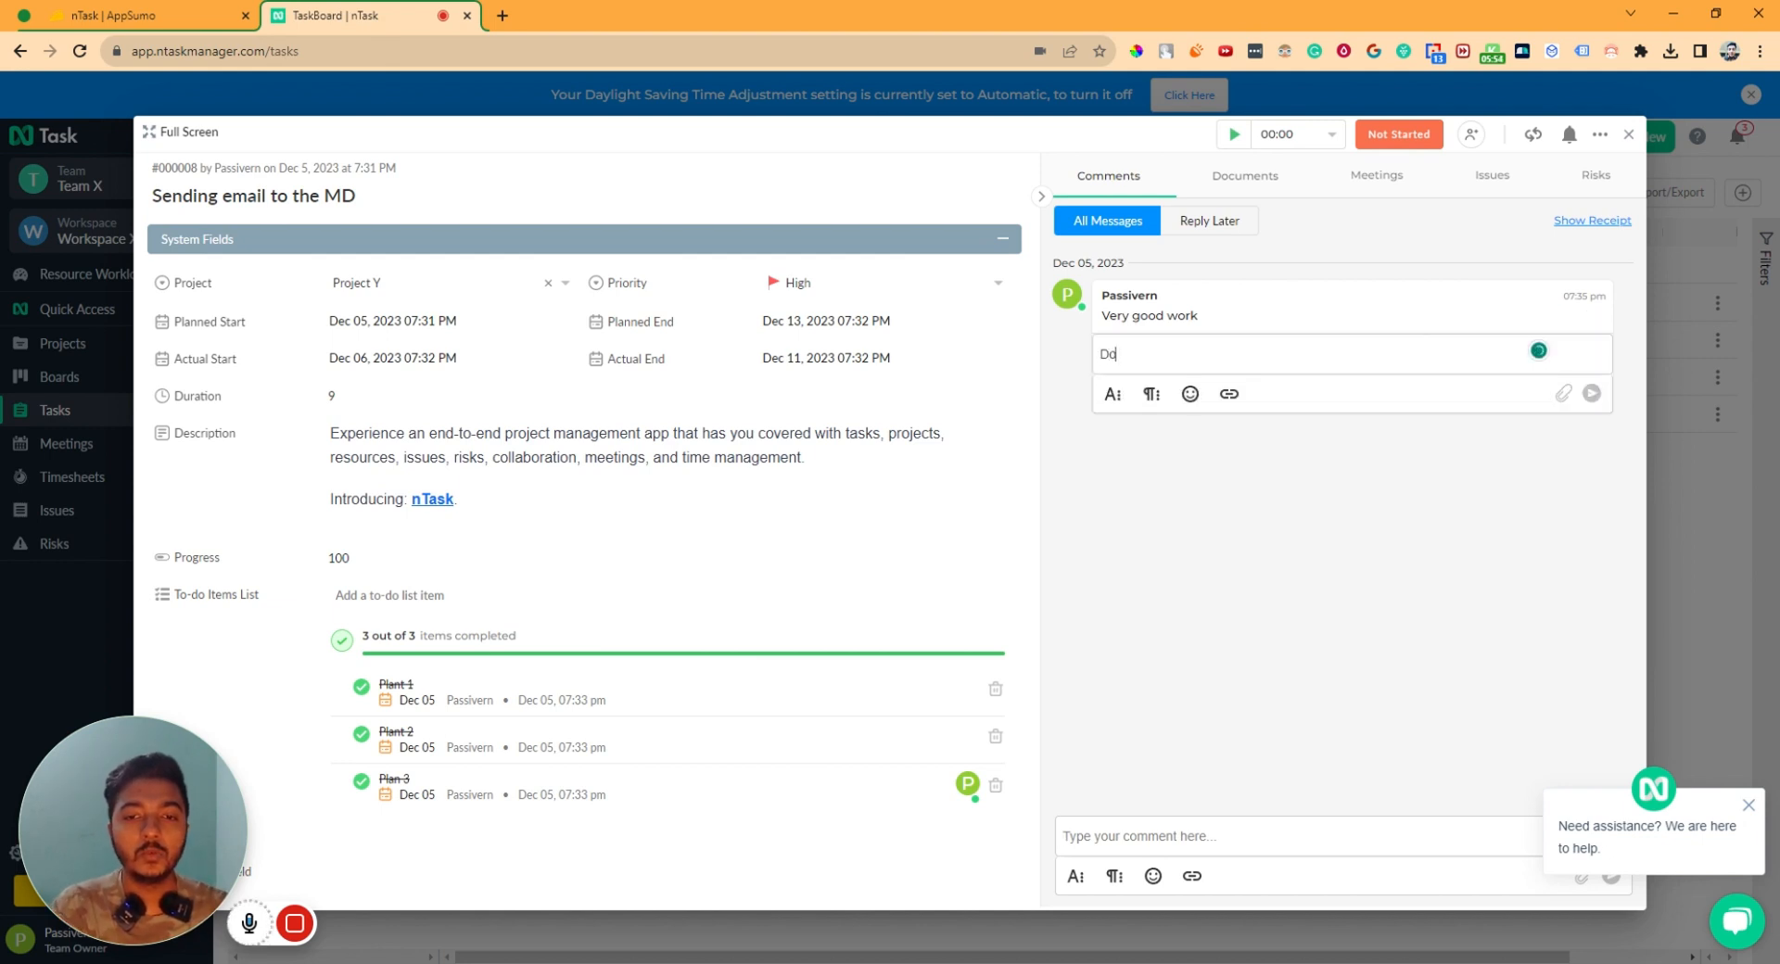
type(" more please")
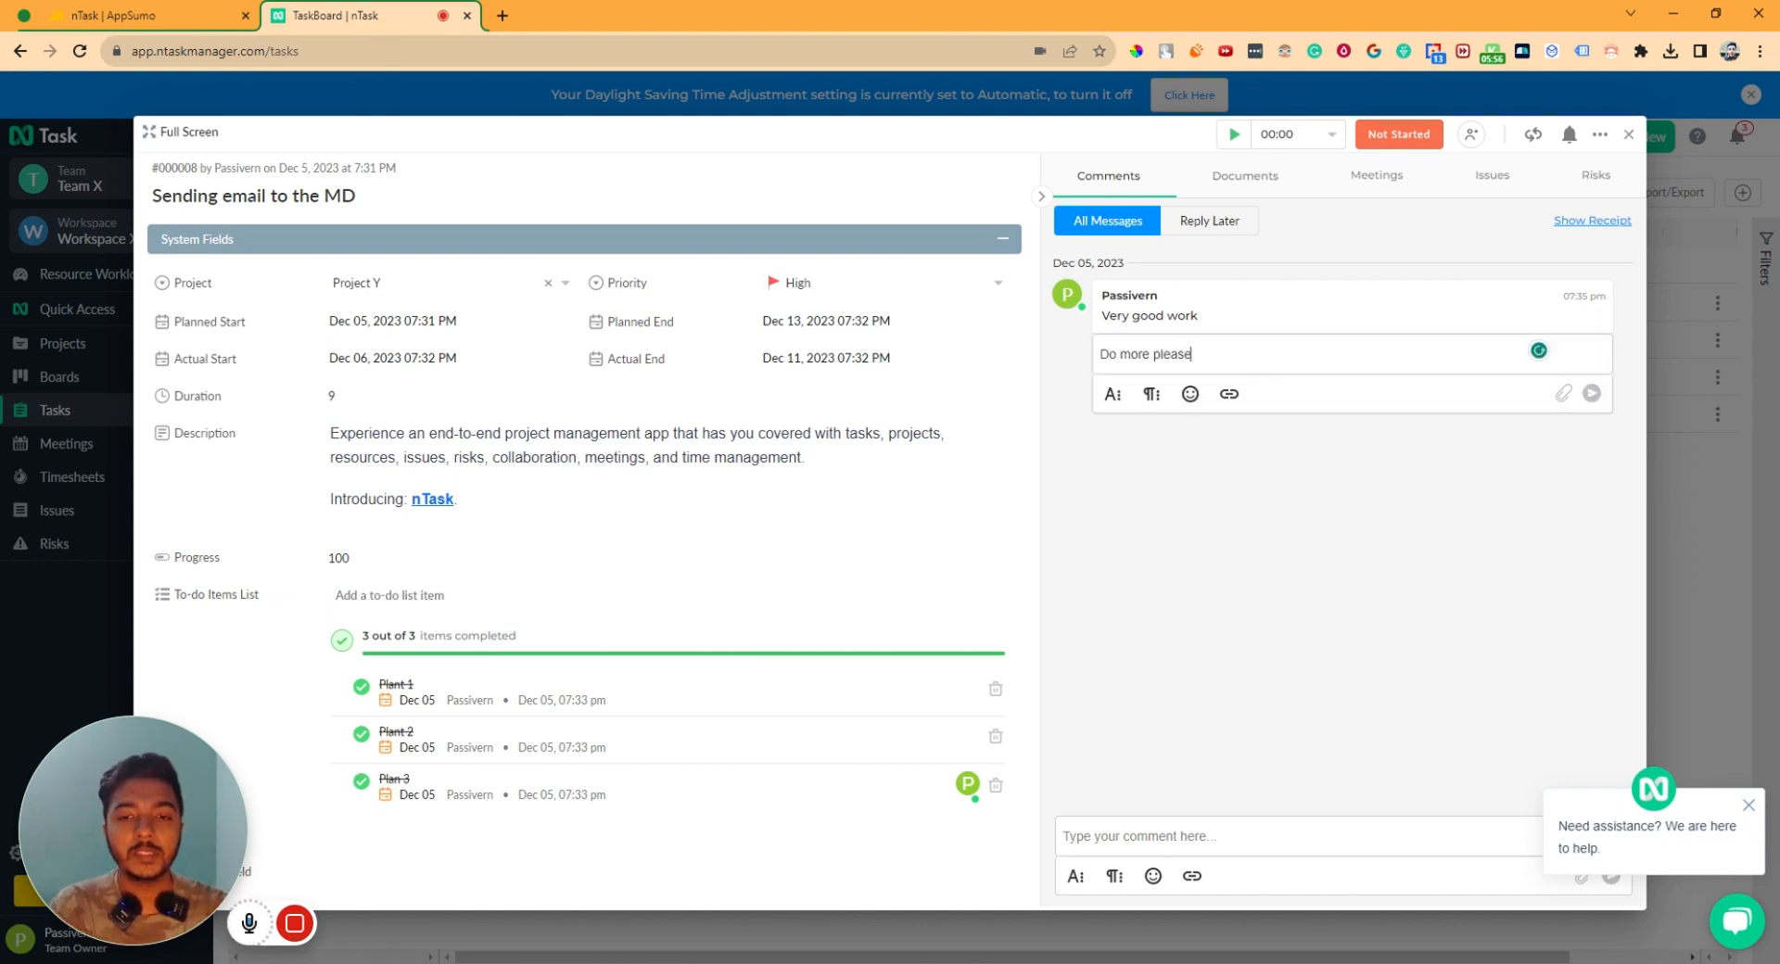
key("Return")
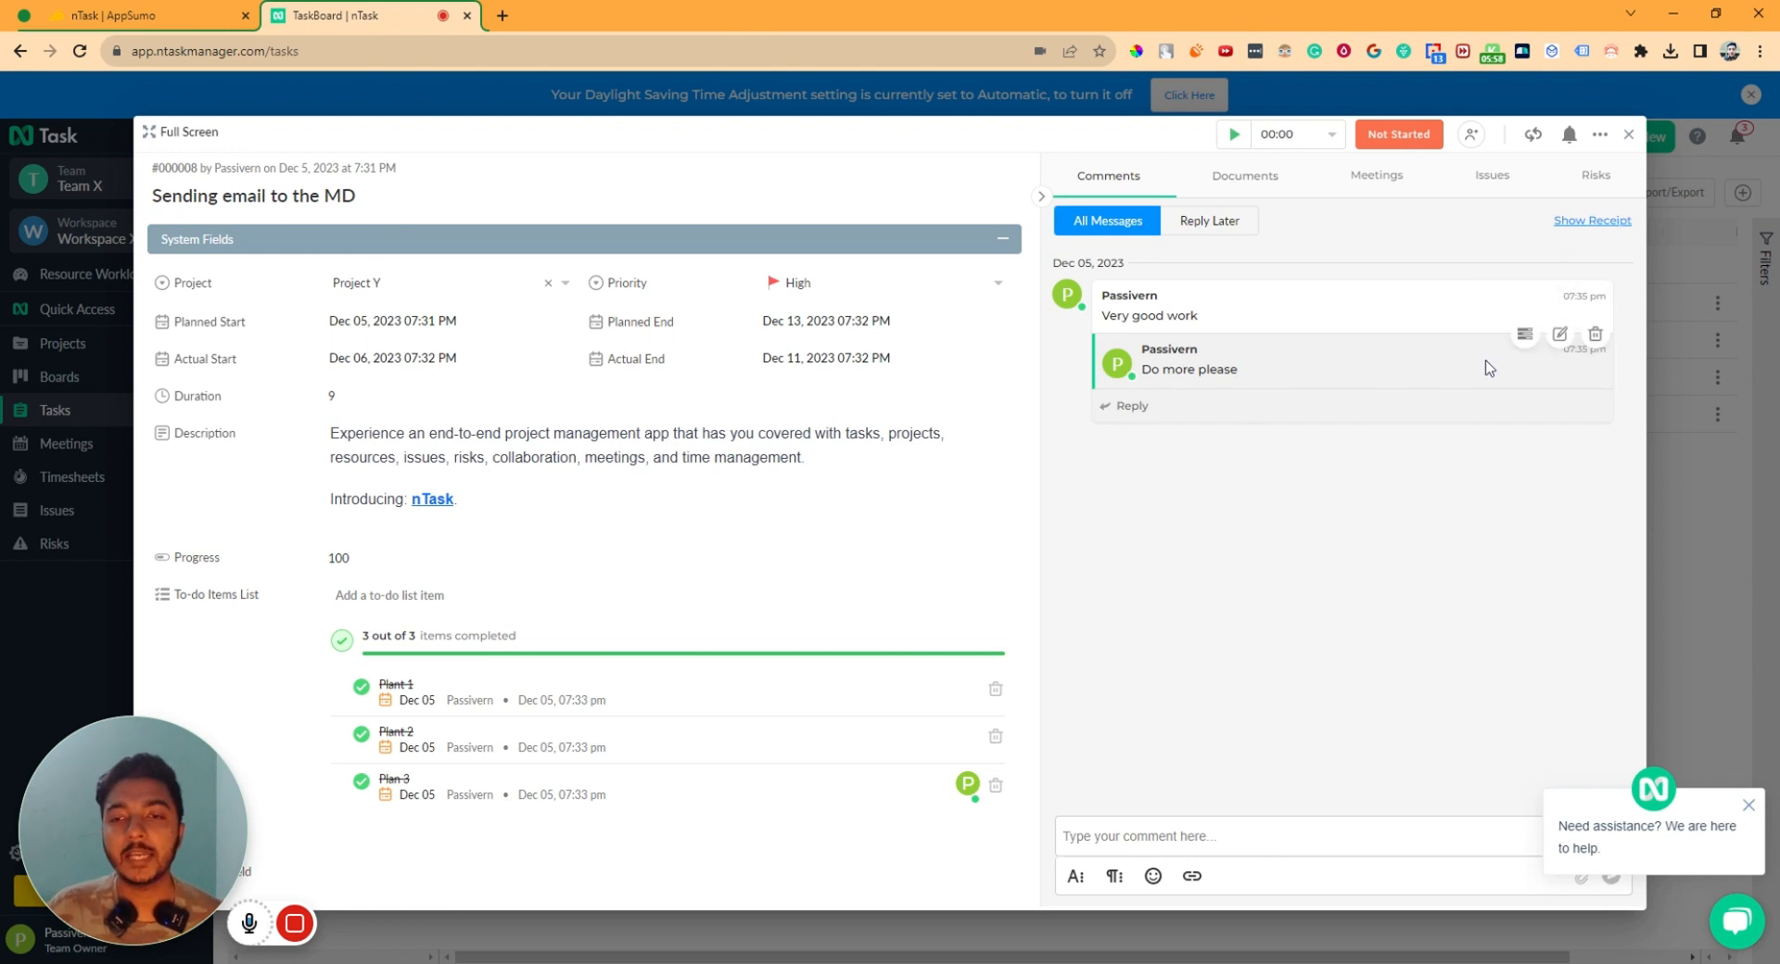
left_click(1530, 340)
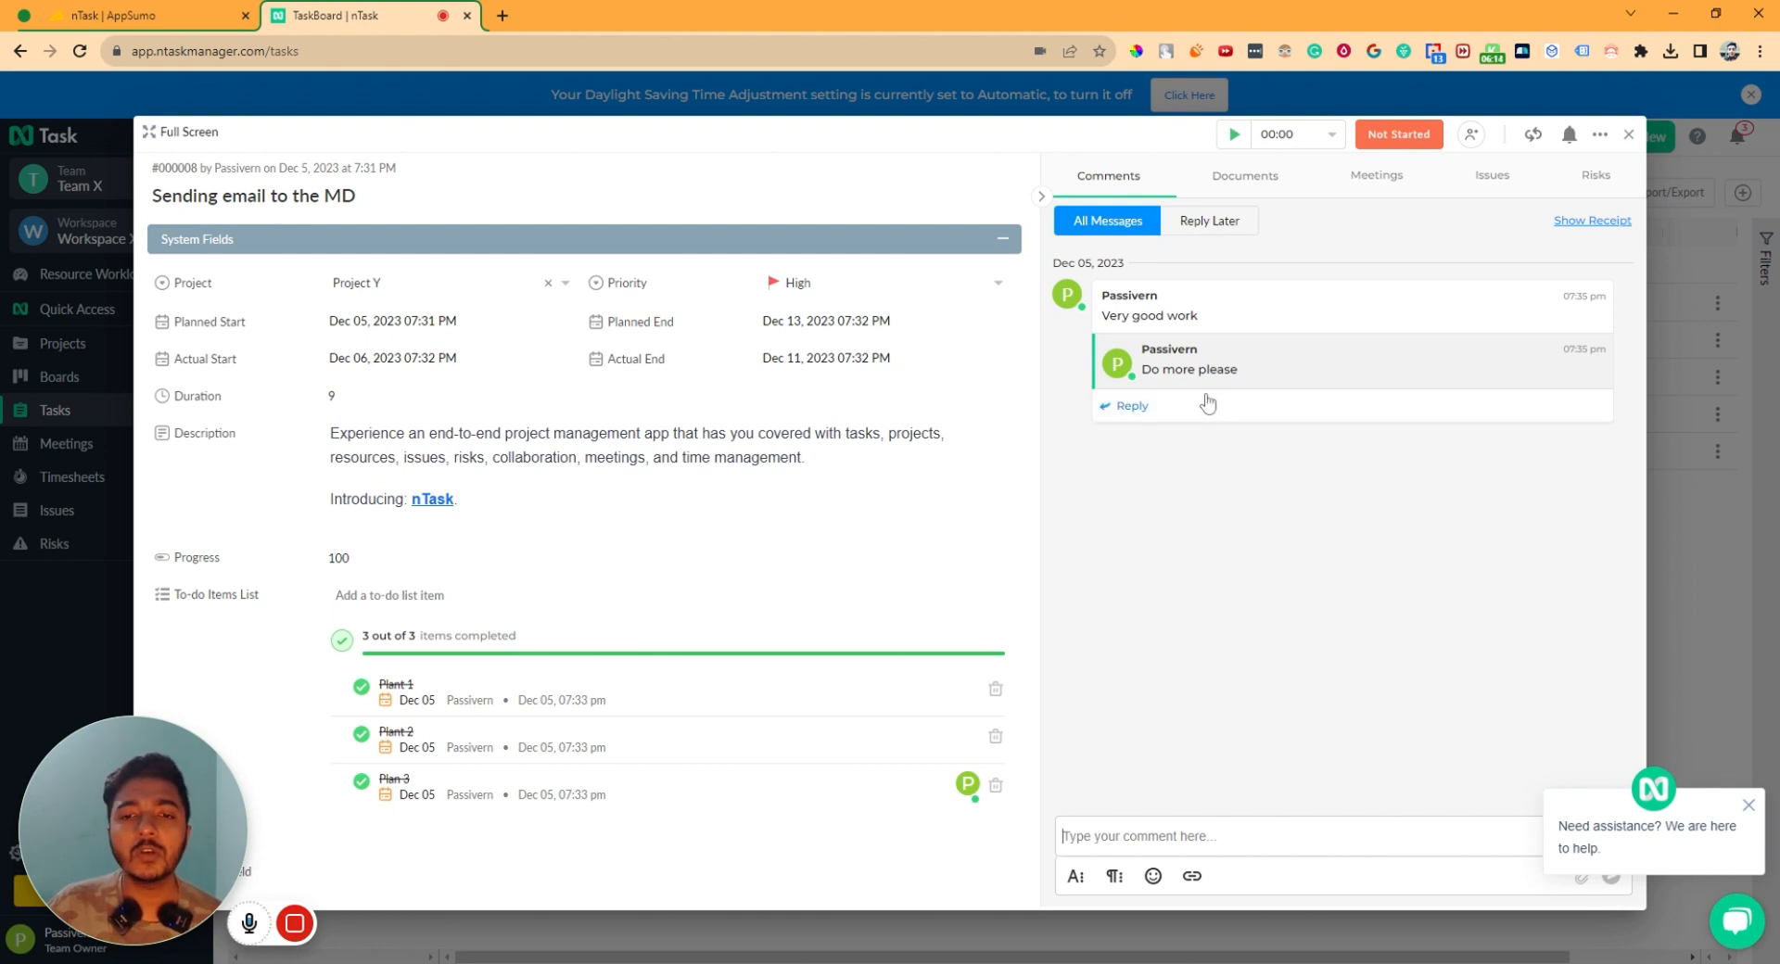
- Post the comment 'Hello tehre' and flag it Reply Later
mouse_move(1474, 352)
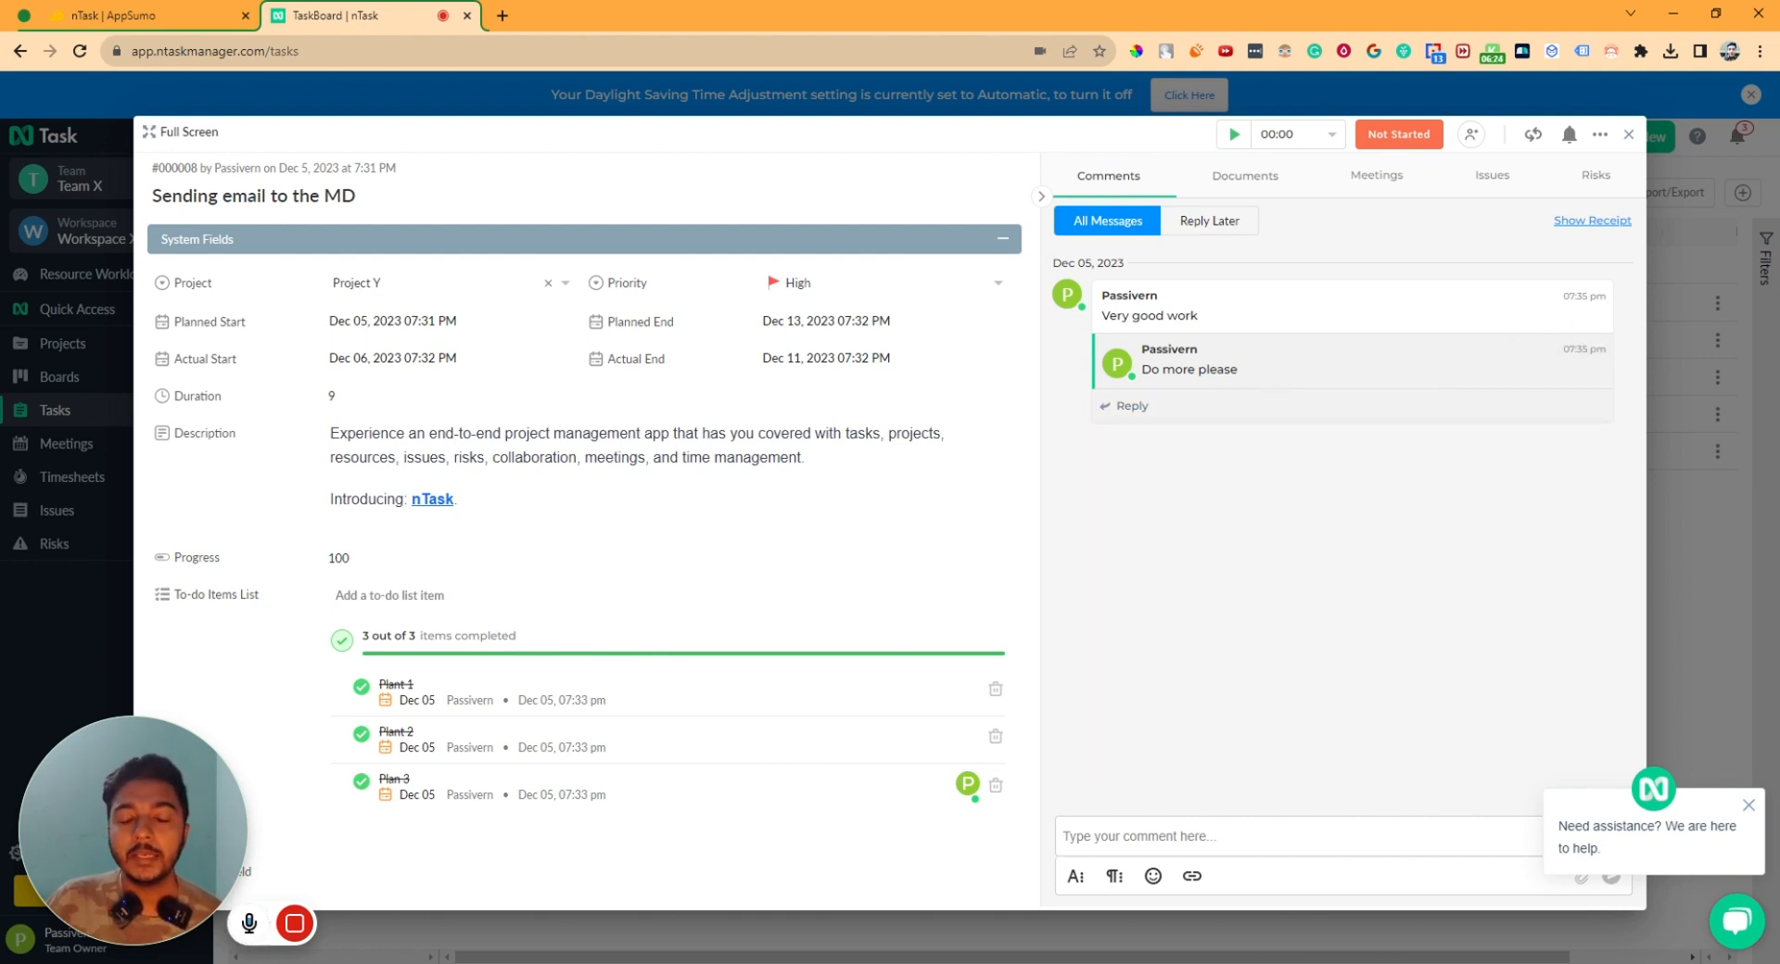
left_click(1132, 408)
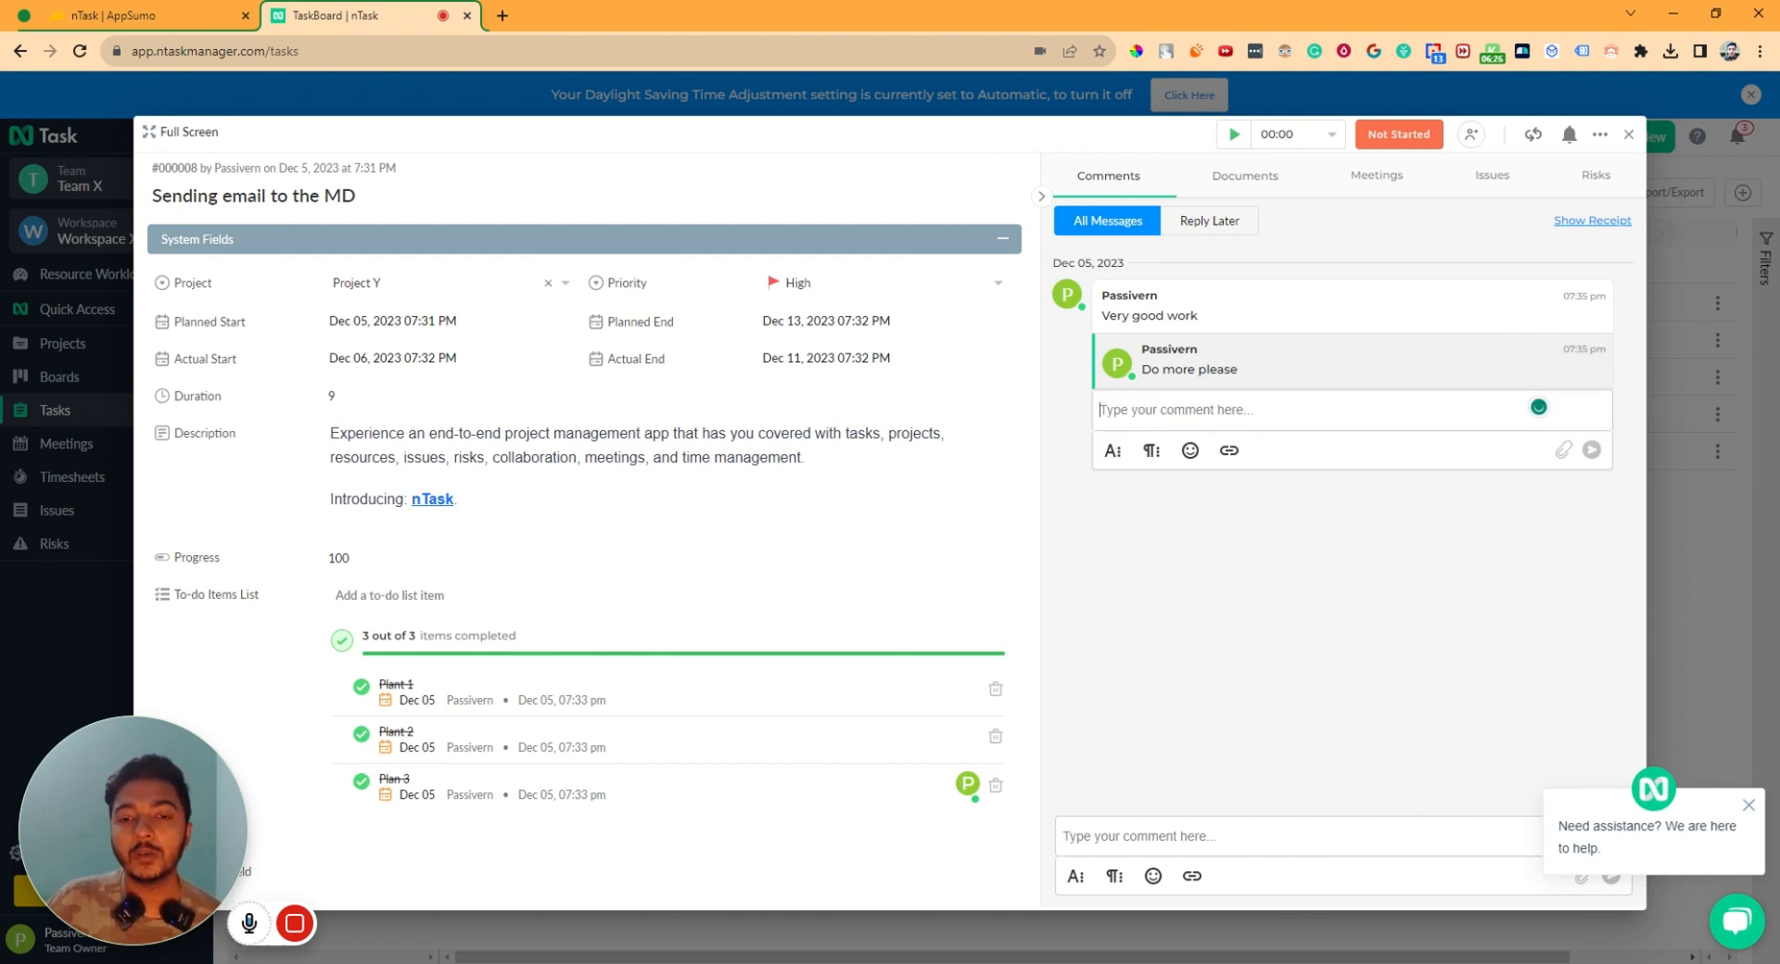
left_click(1196, 314)
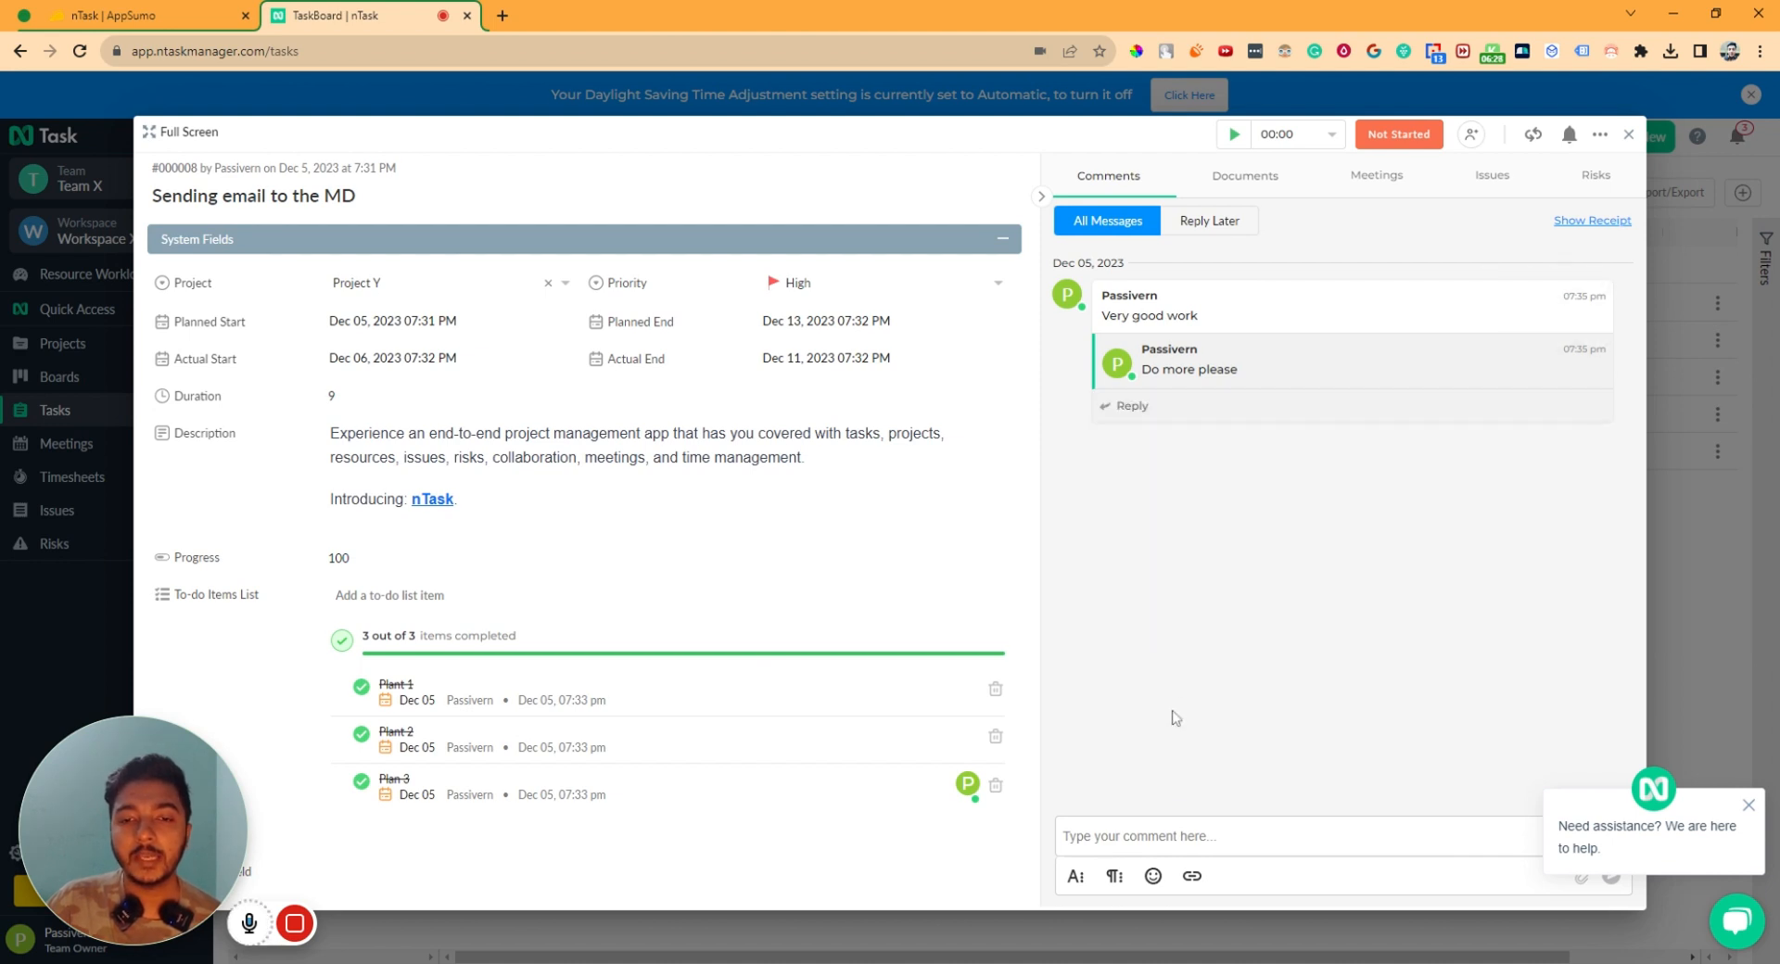
type("H")
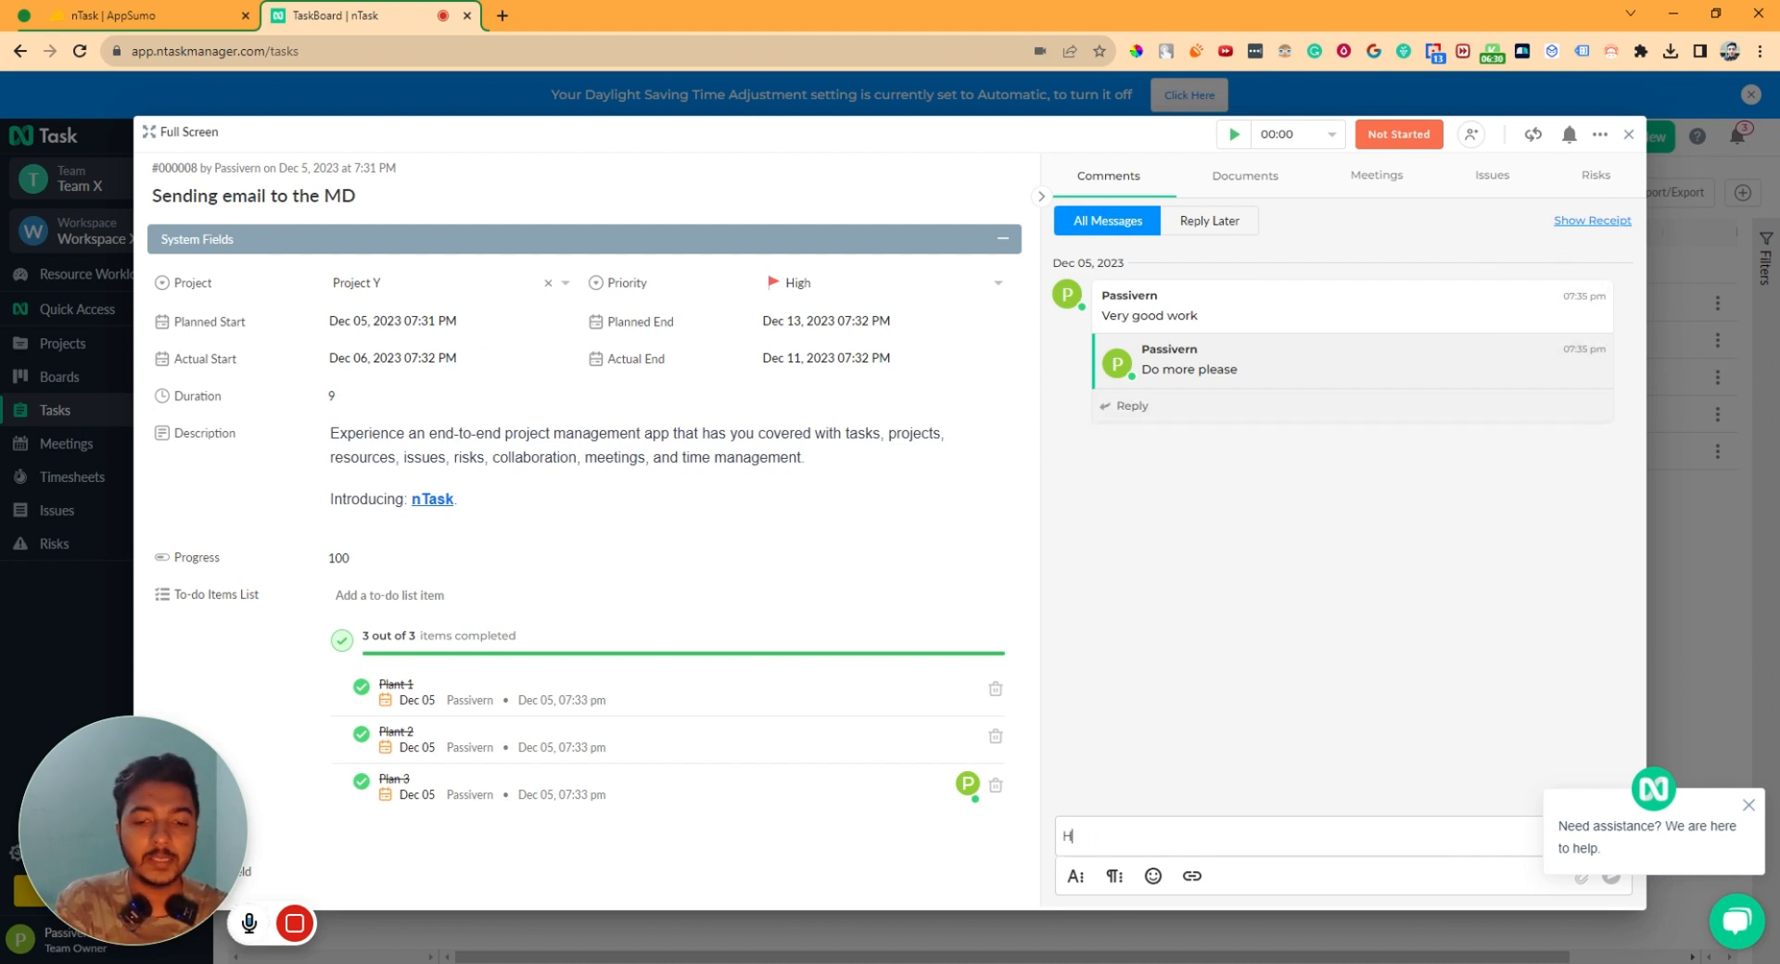
type("ello tehre")
key("Return")
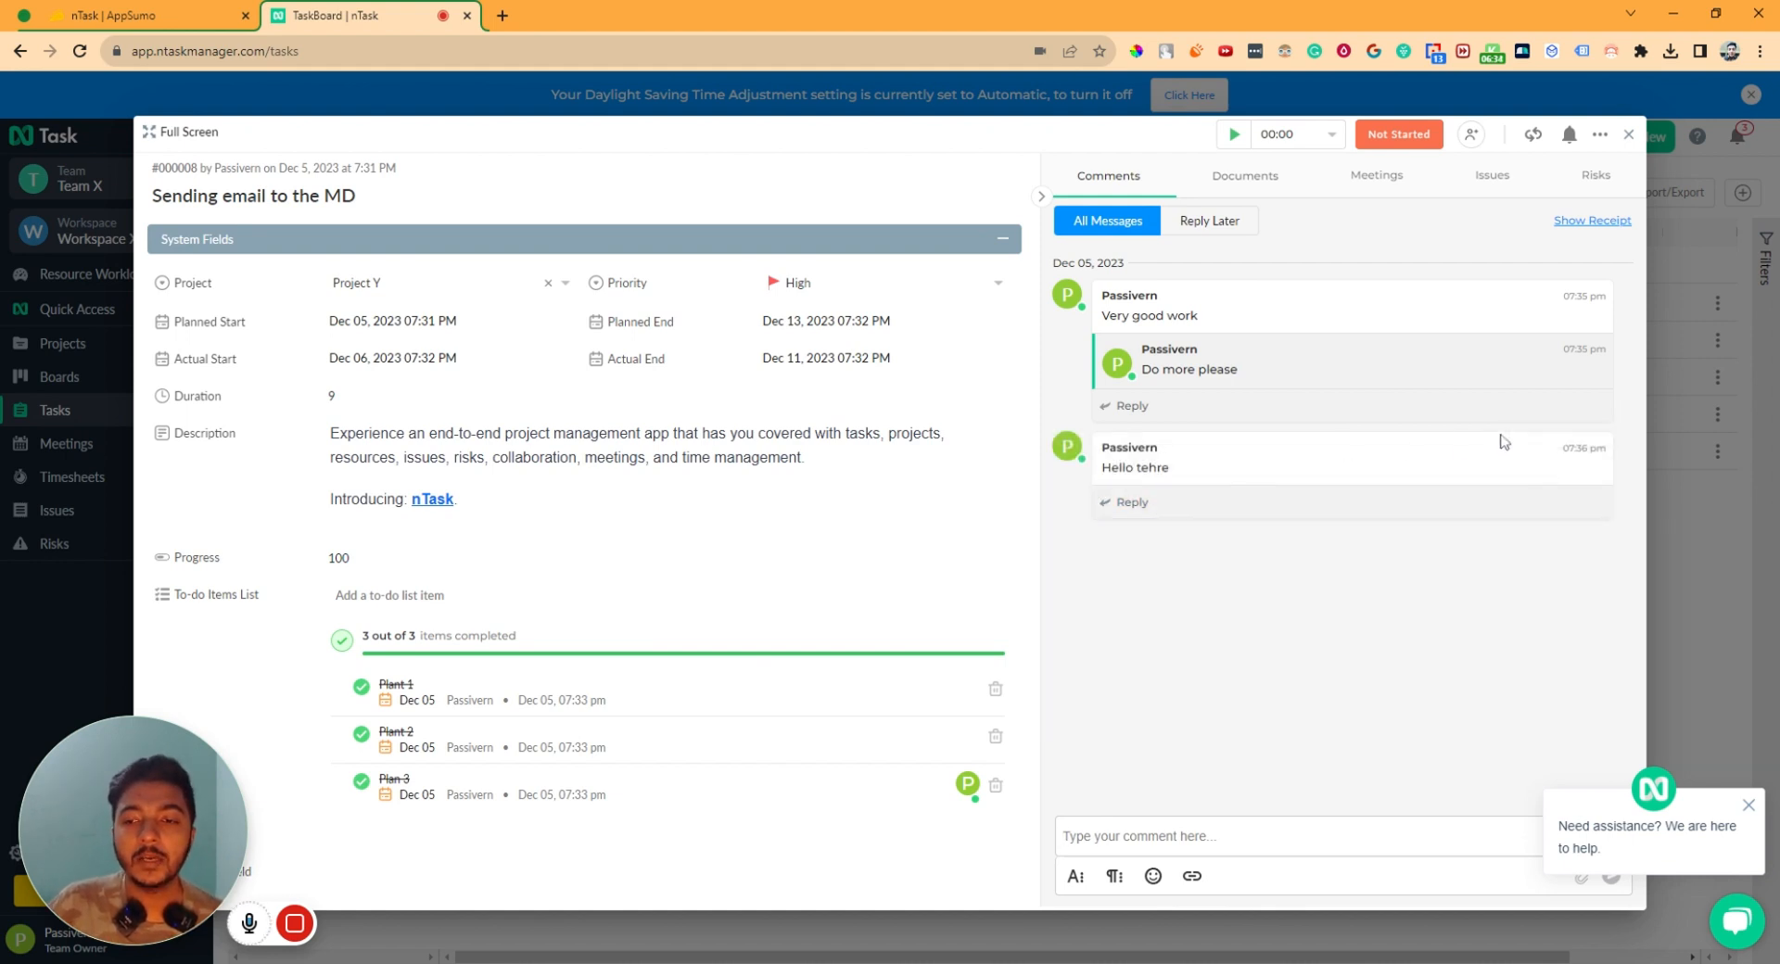
mouse_move(1511, 443)
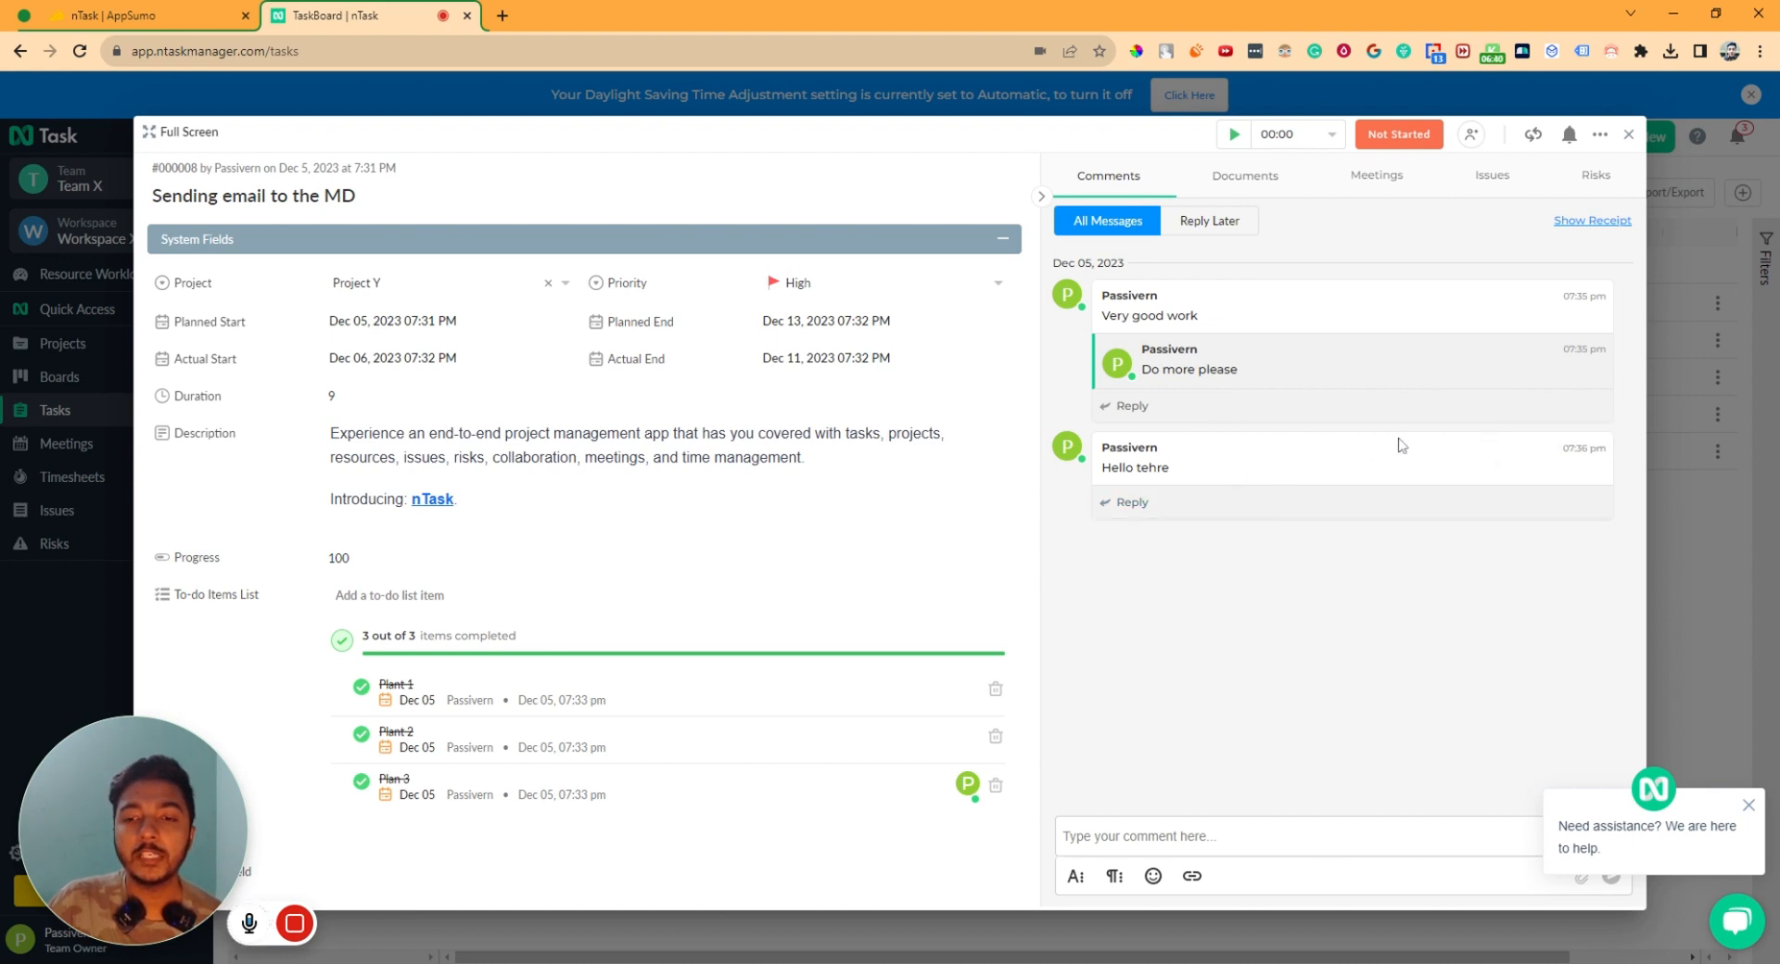
left_click(1540, 432)
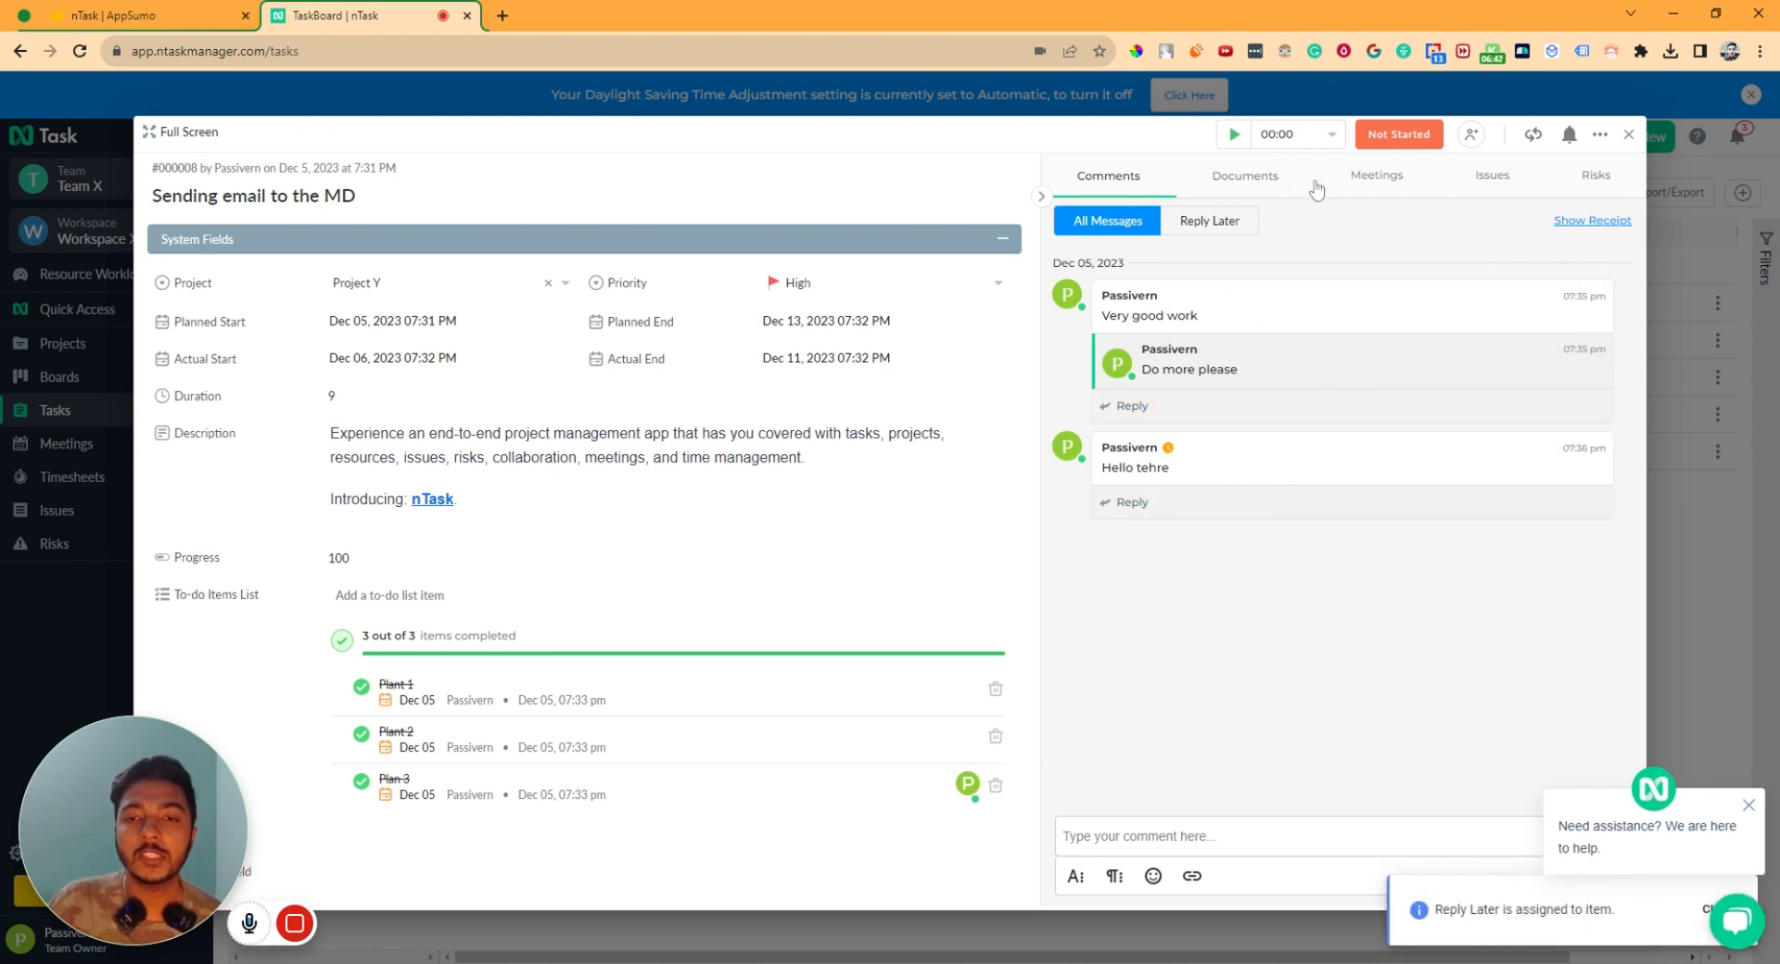
- Check the Reply Later comment filter, return to all comments, and dismiss the chat popup
left_click(1249, 223)
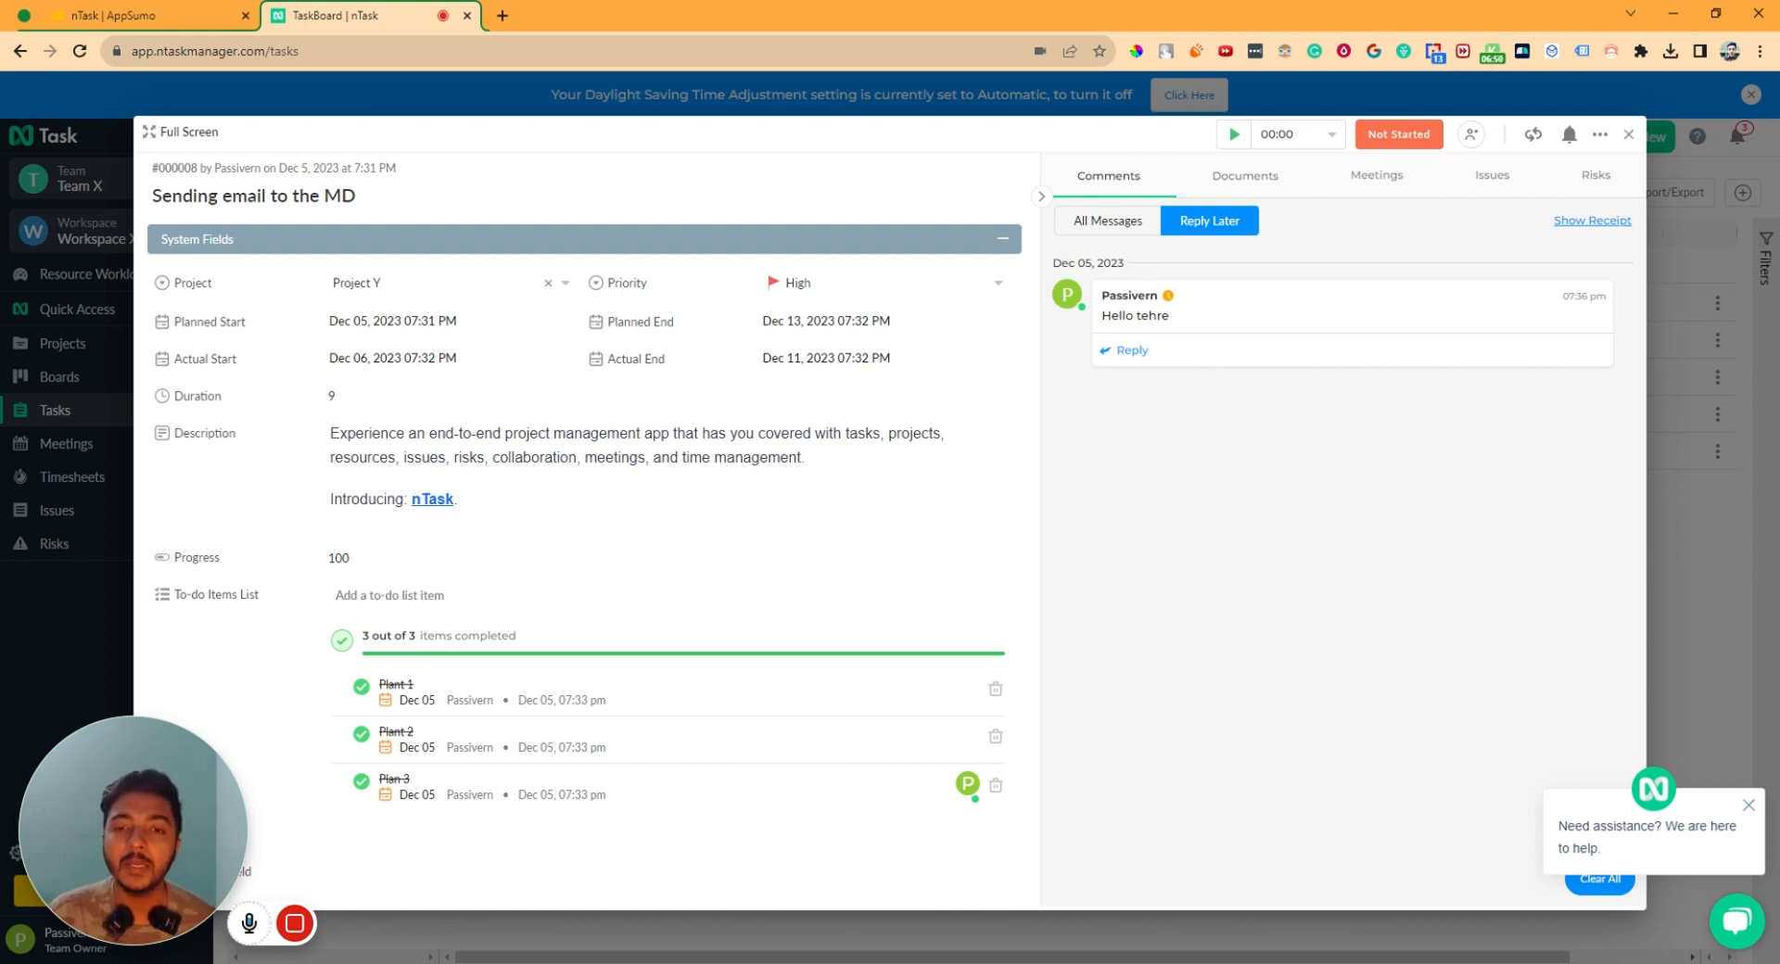
left_click(1107, 220)
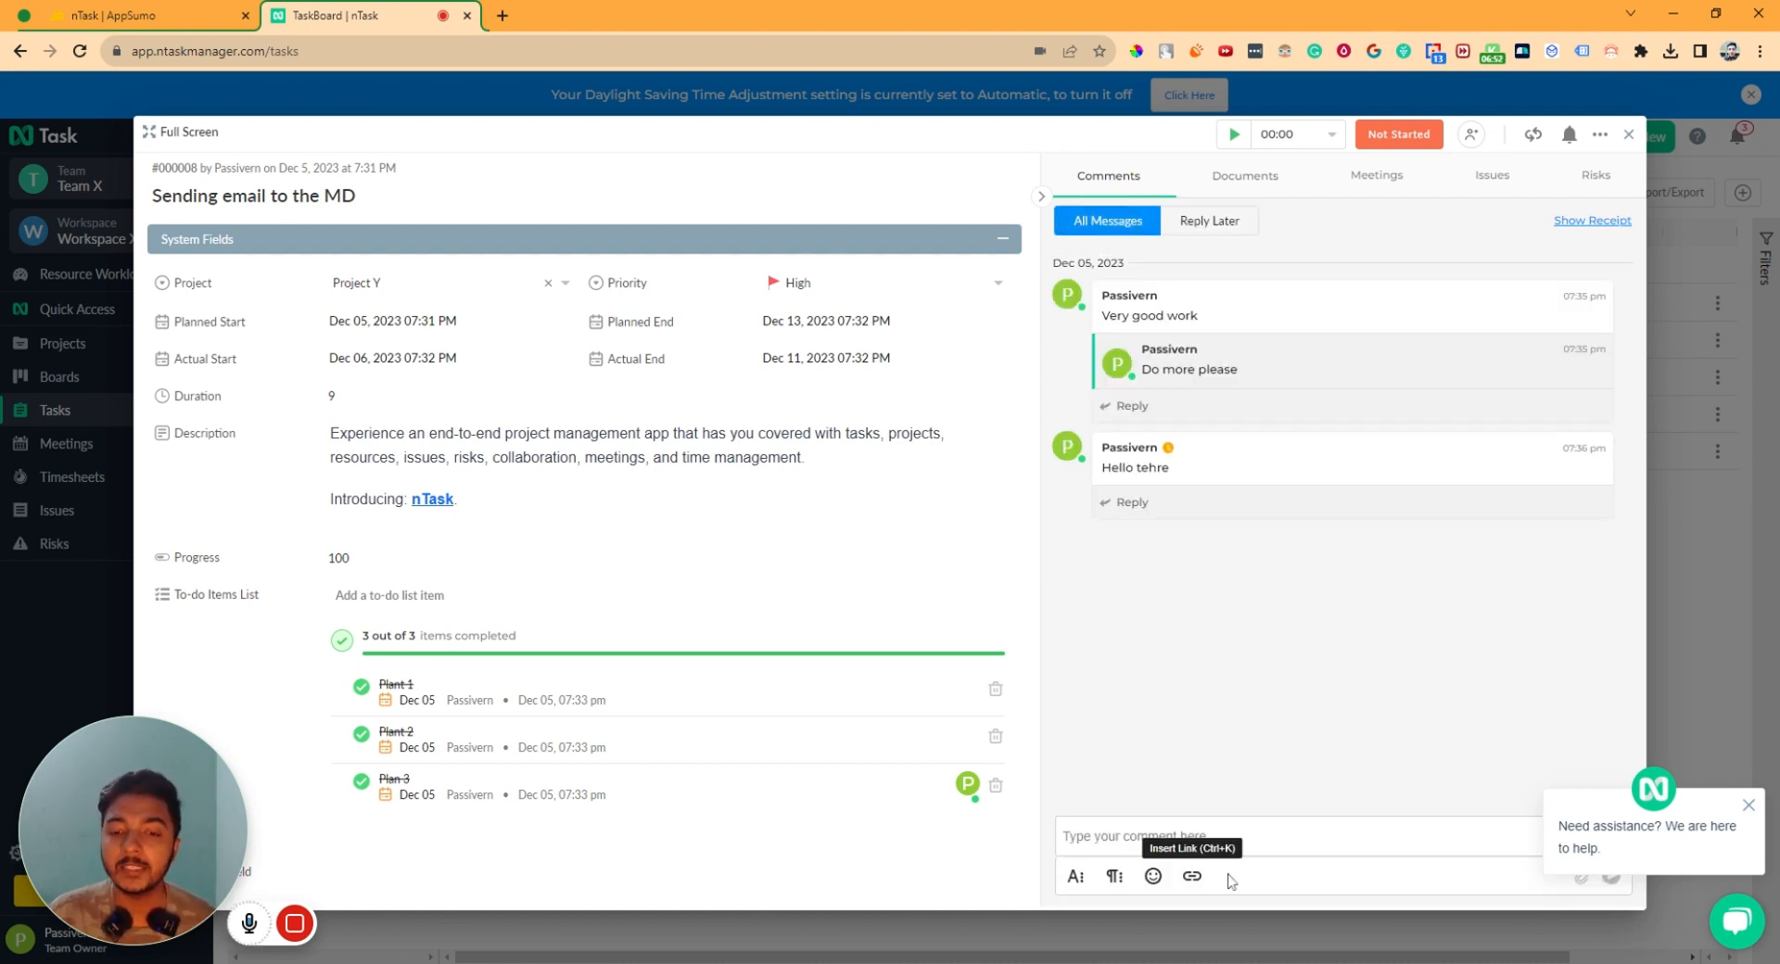
left_click(1749, 805)
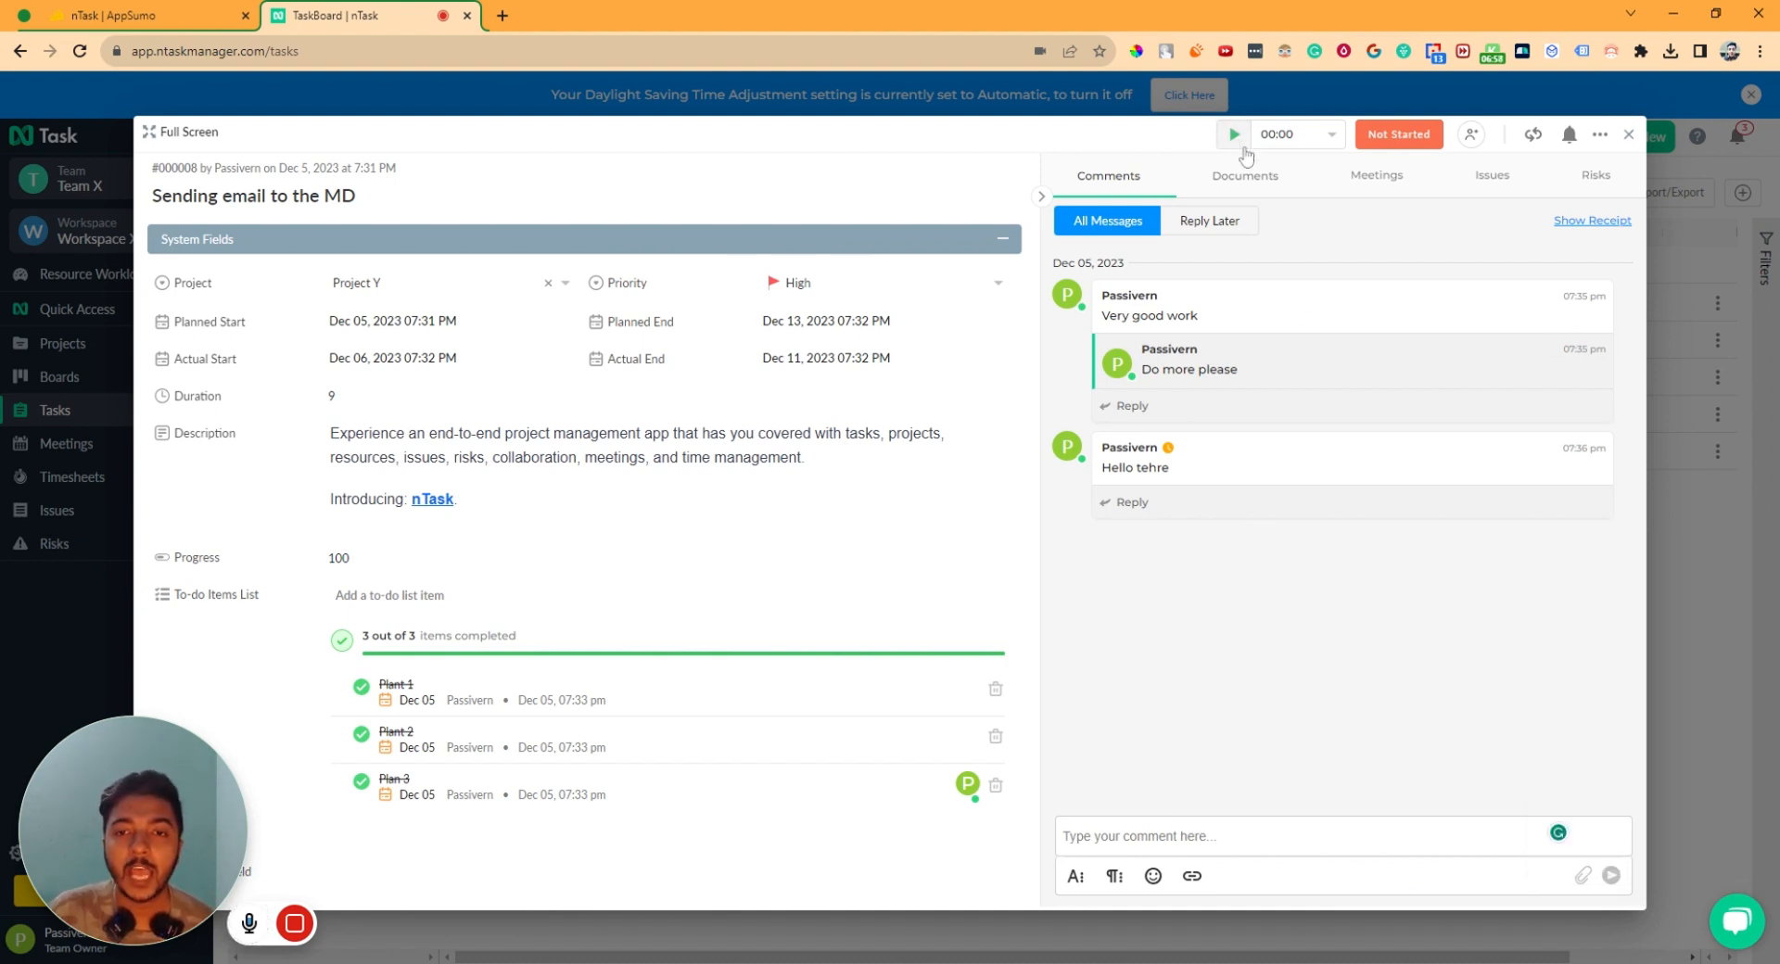
- Start the task timer and log a manual entry of 6 hours 3 minutes
left_click(1243, 144)
left_click(1290, 145)
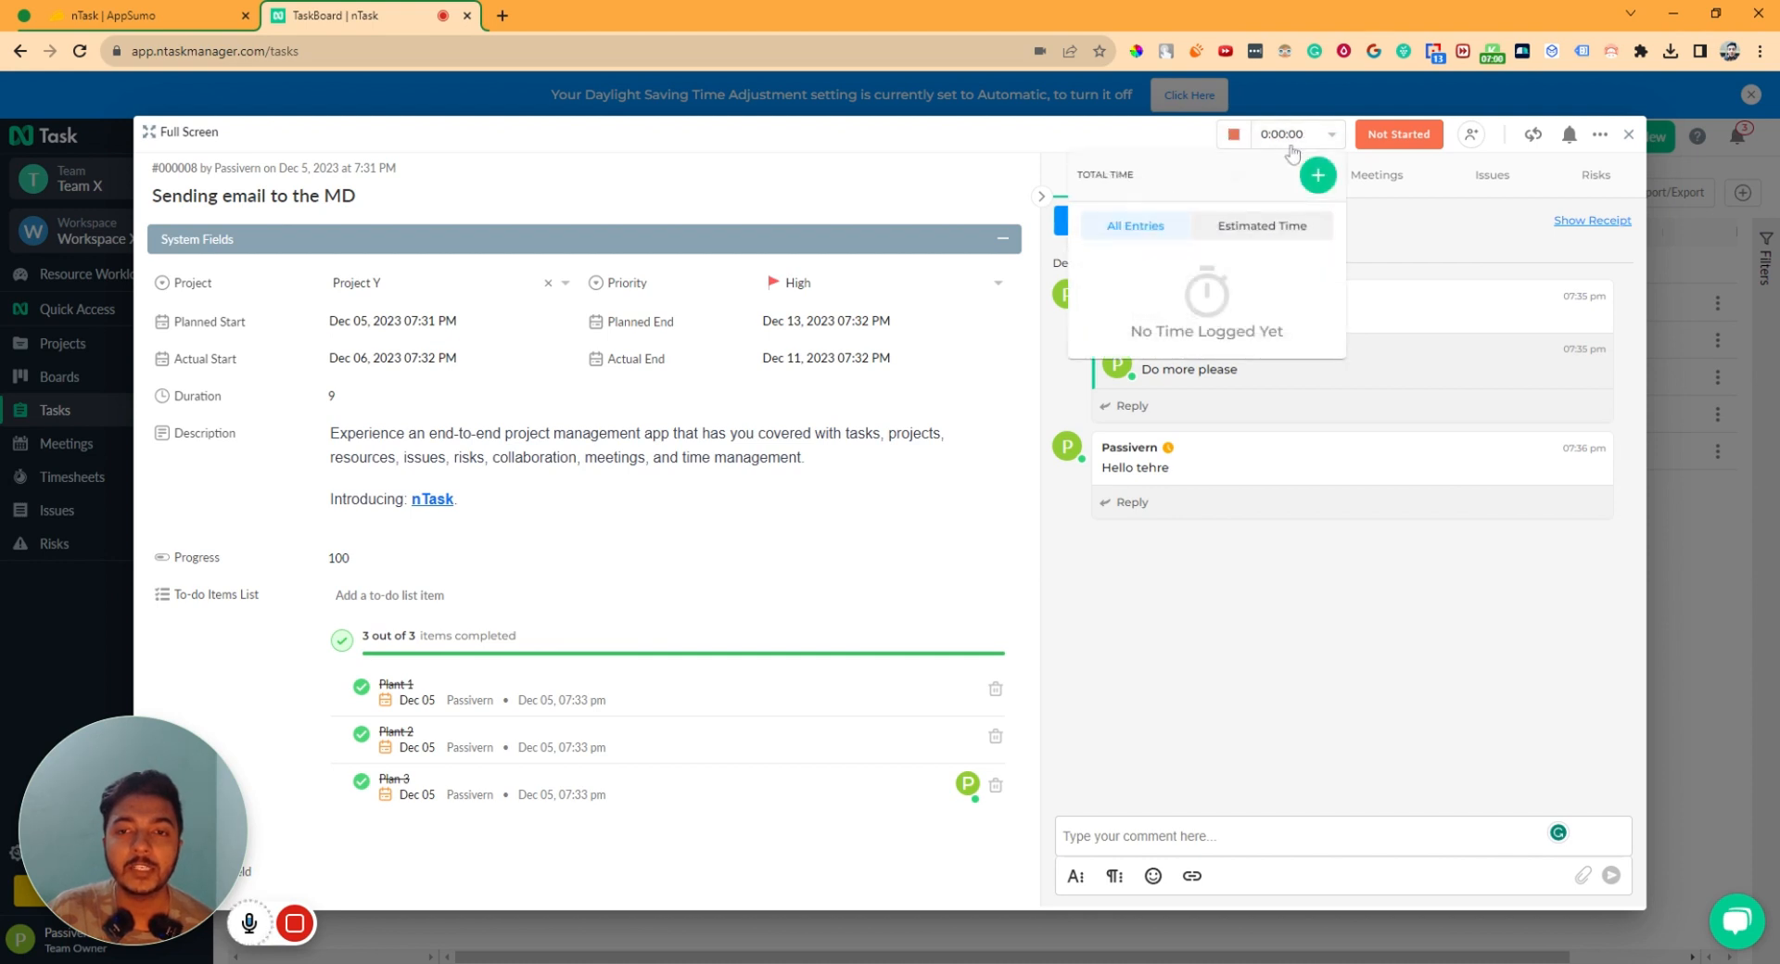
left_click(1314, 184)
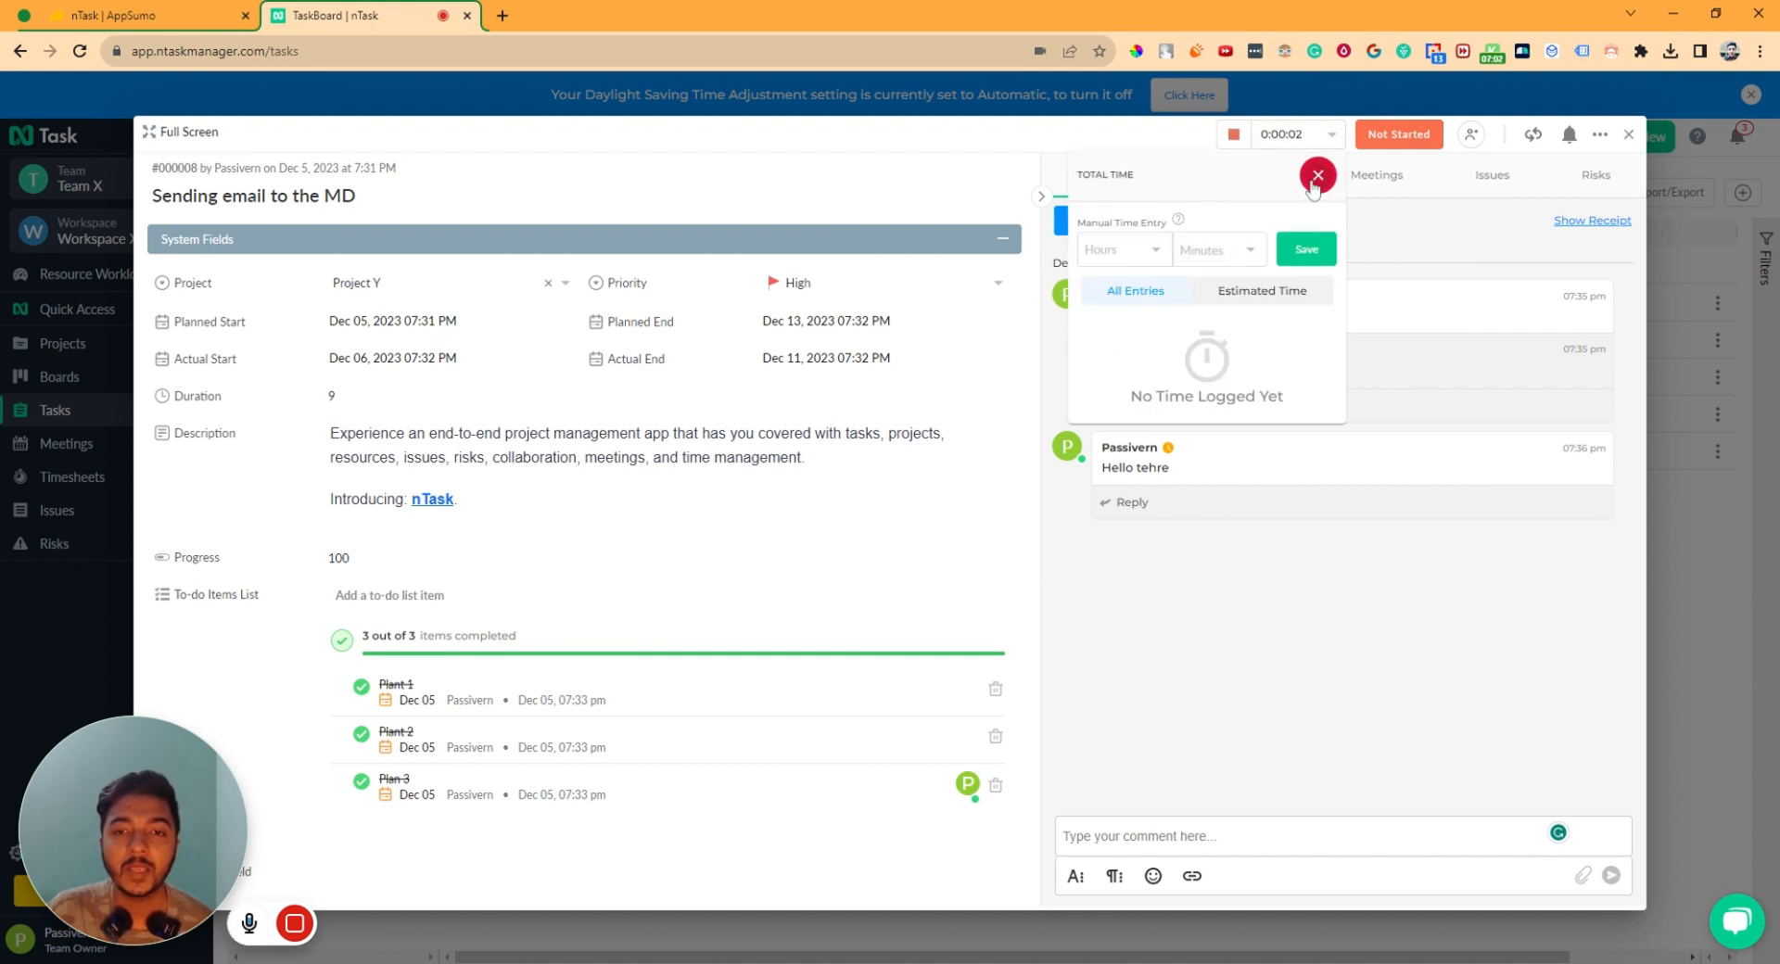
left_click(1127, 249)
left_click(1105, 435)
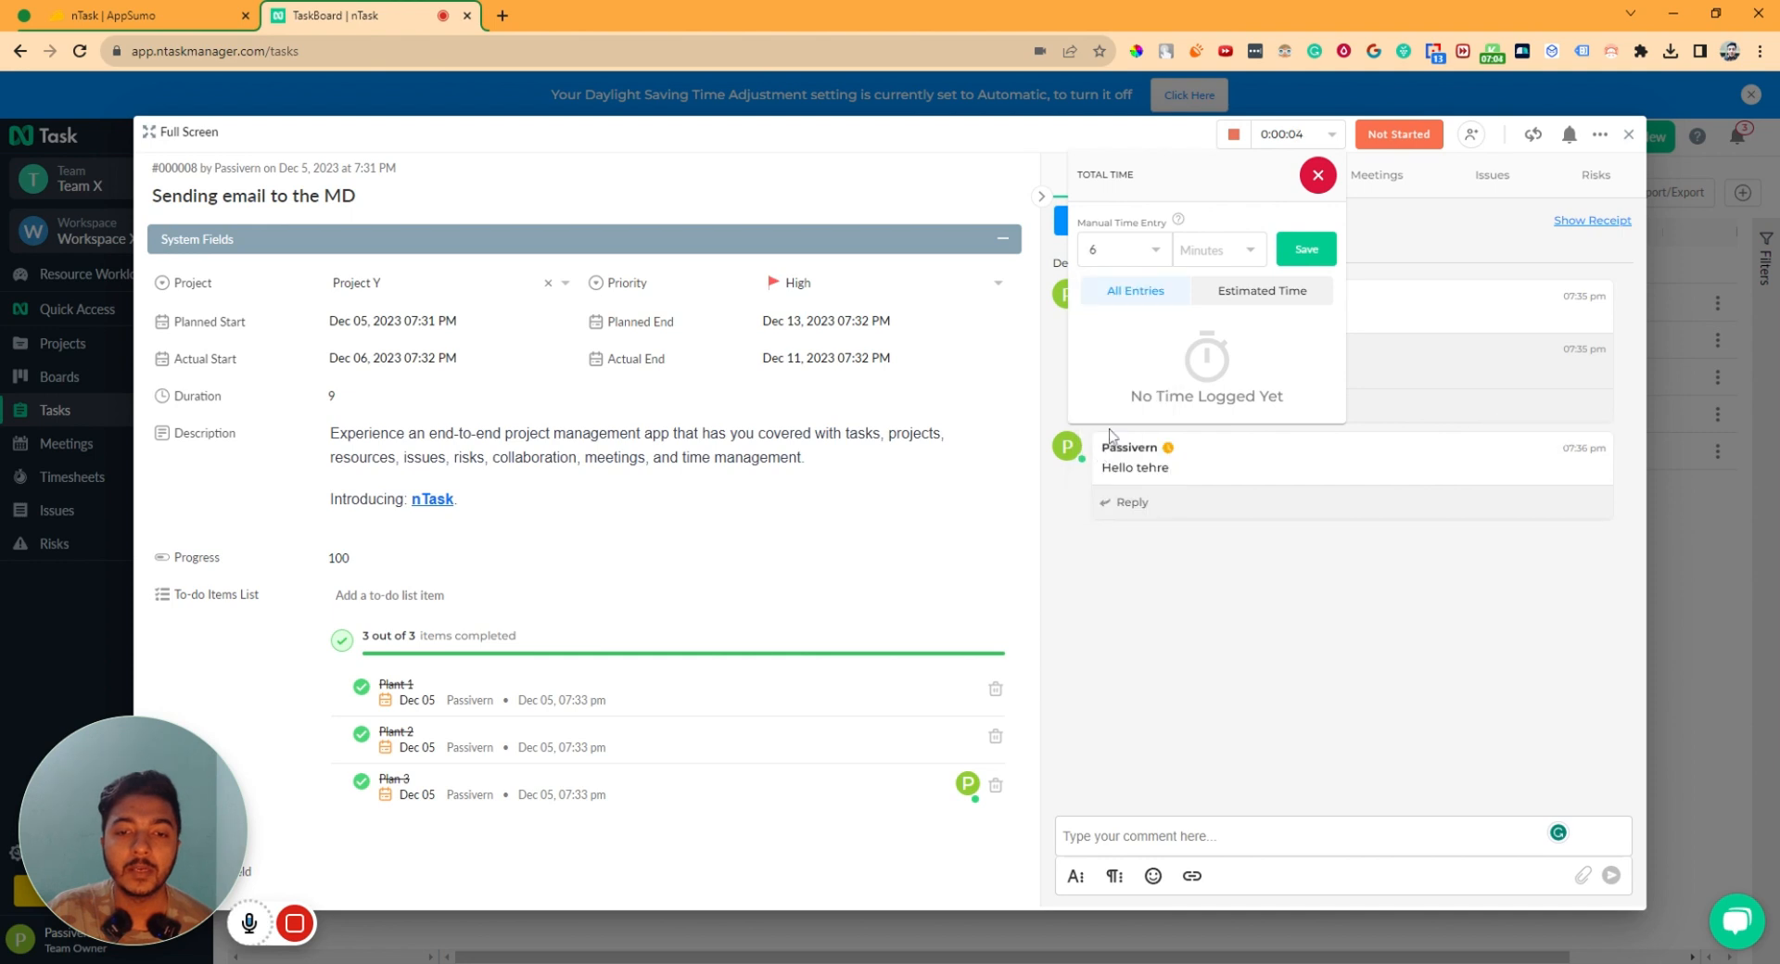
left_click(1252, 250)
left_click(1221, 393)
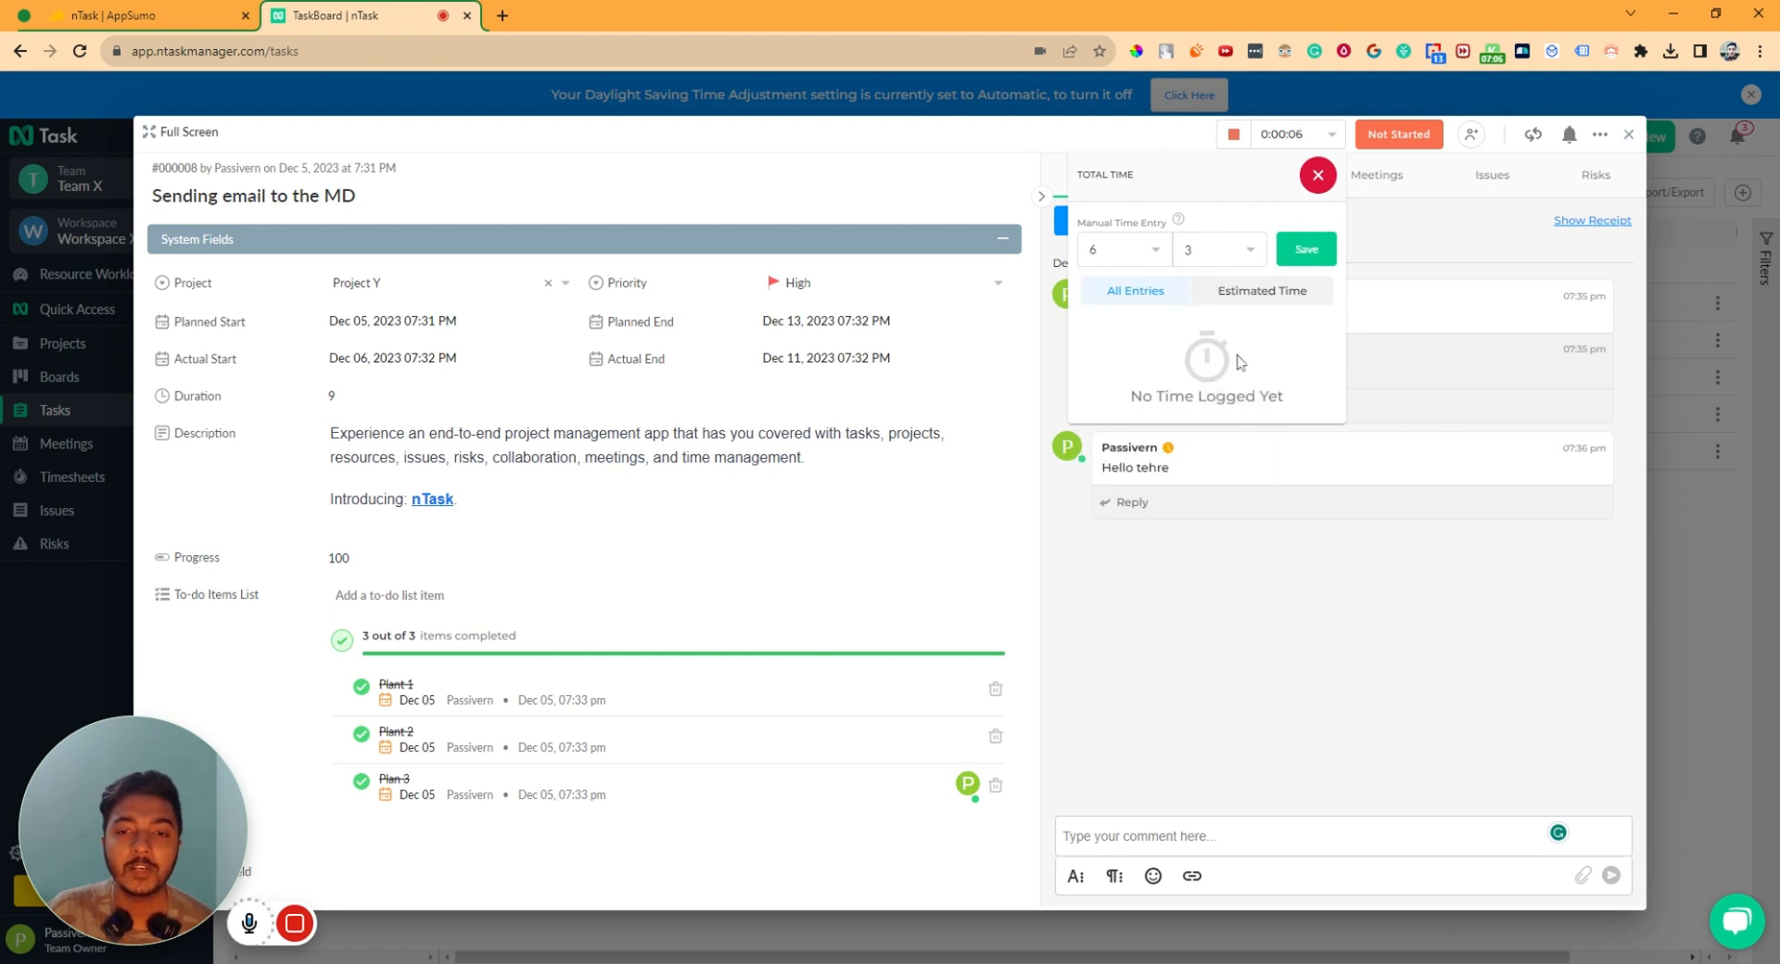
left_click(1302, 249)
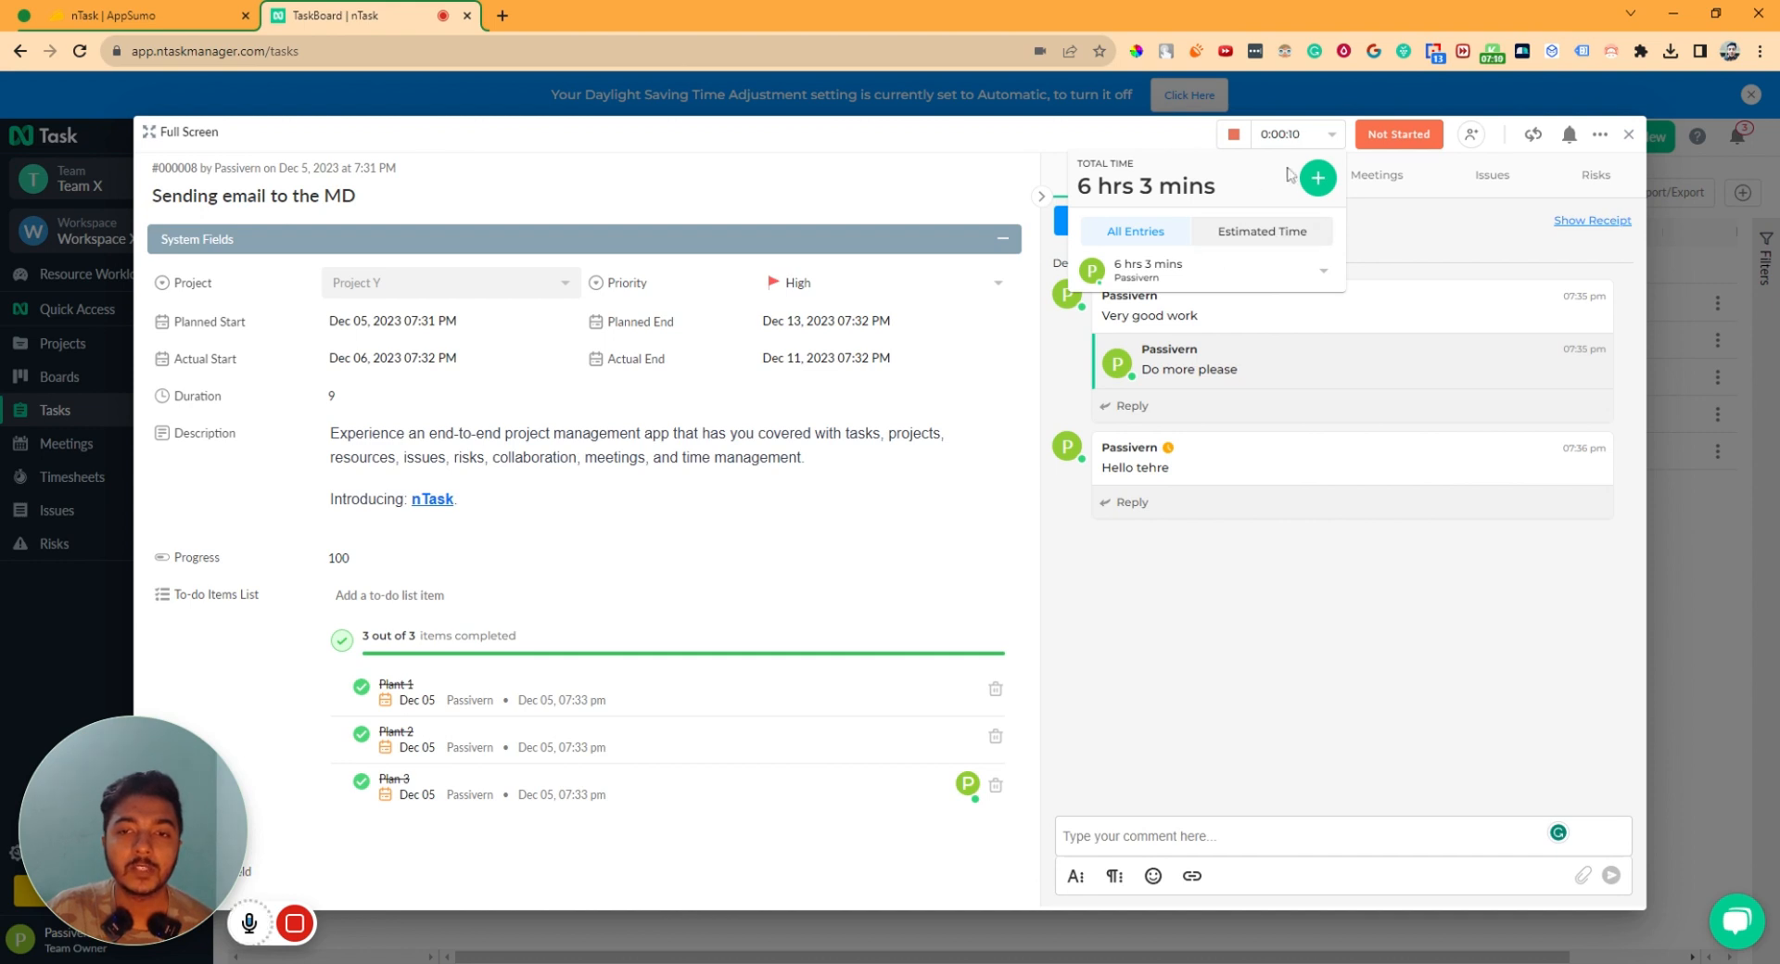
left_click(1356, 580)
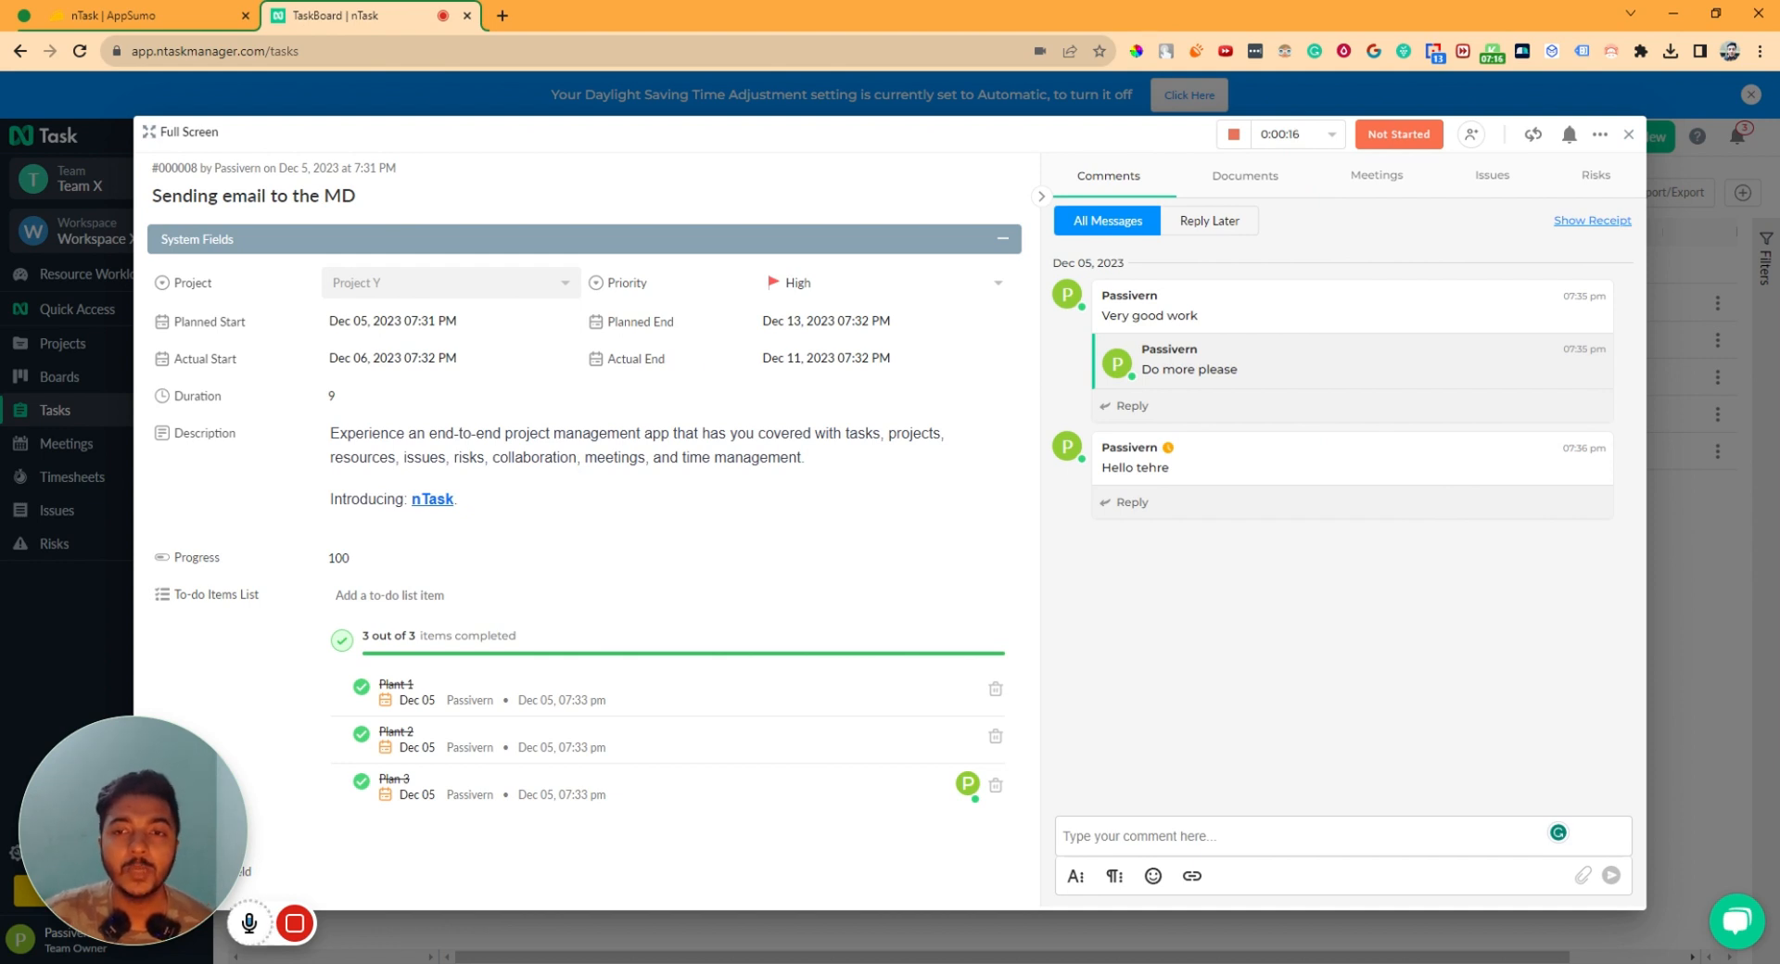
- Assign the task to the team owner and upload four images, including image-result.png, to its documents
left_click(1472, 134)
left_click(1516, 239)
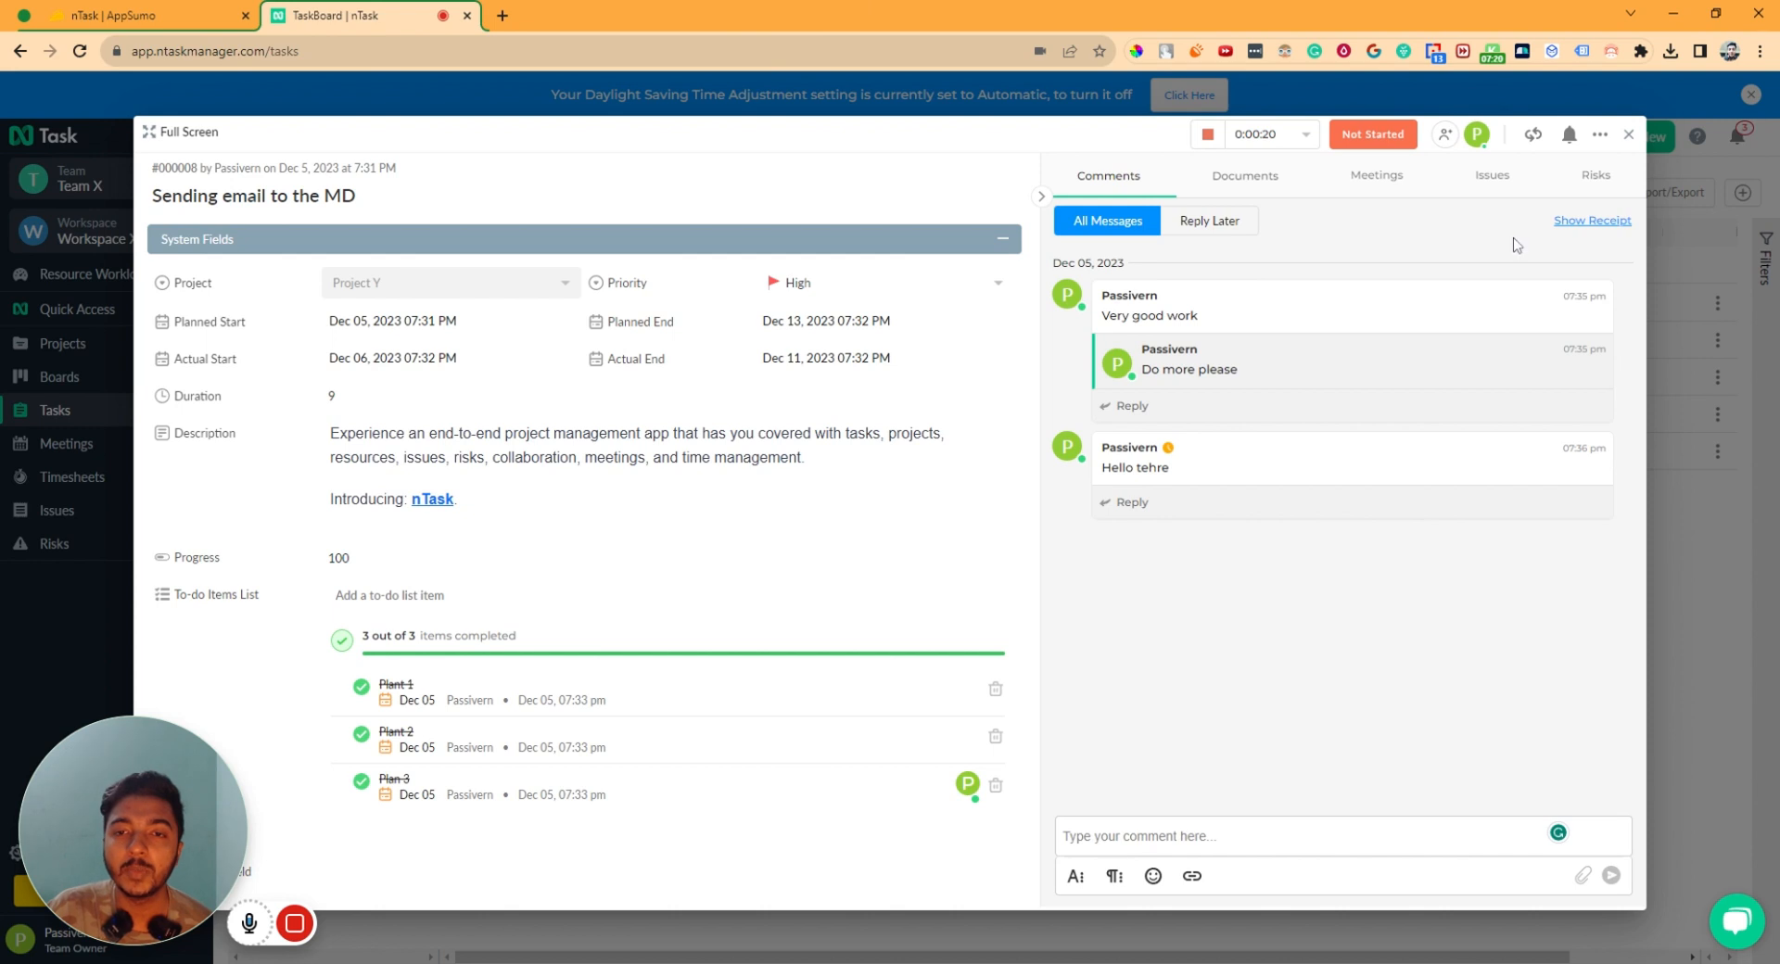
left_click(1240, 181)
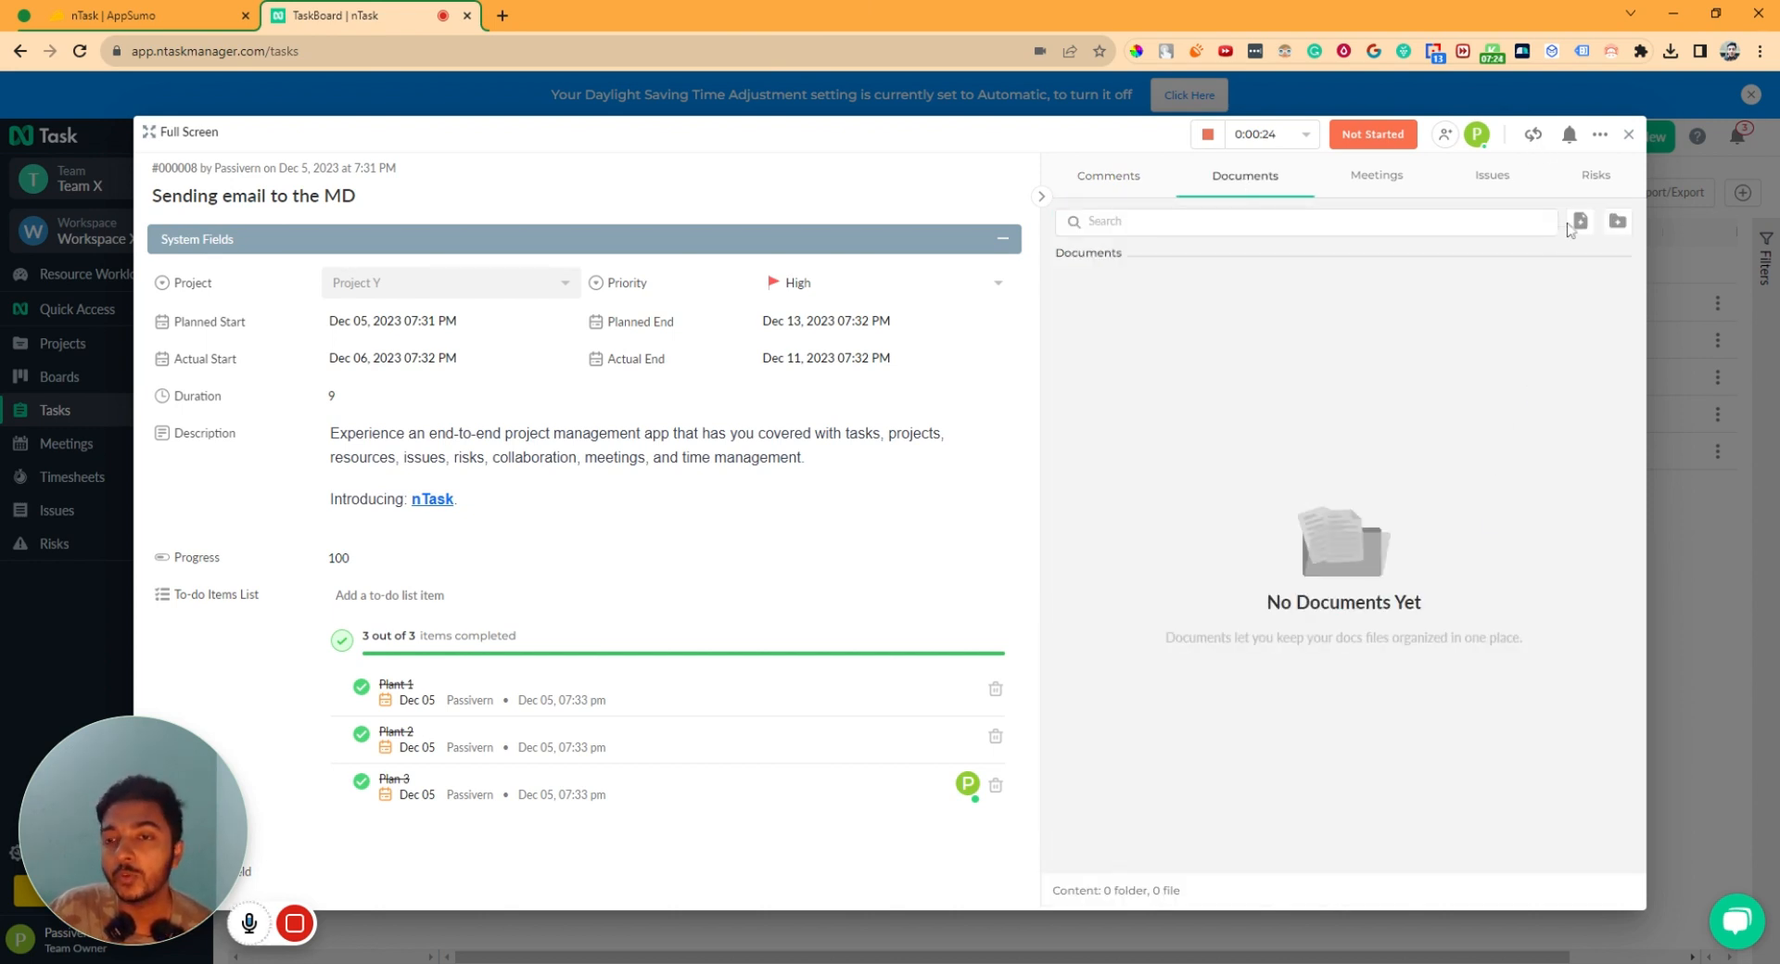
left_click(1587, 228)
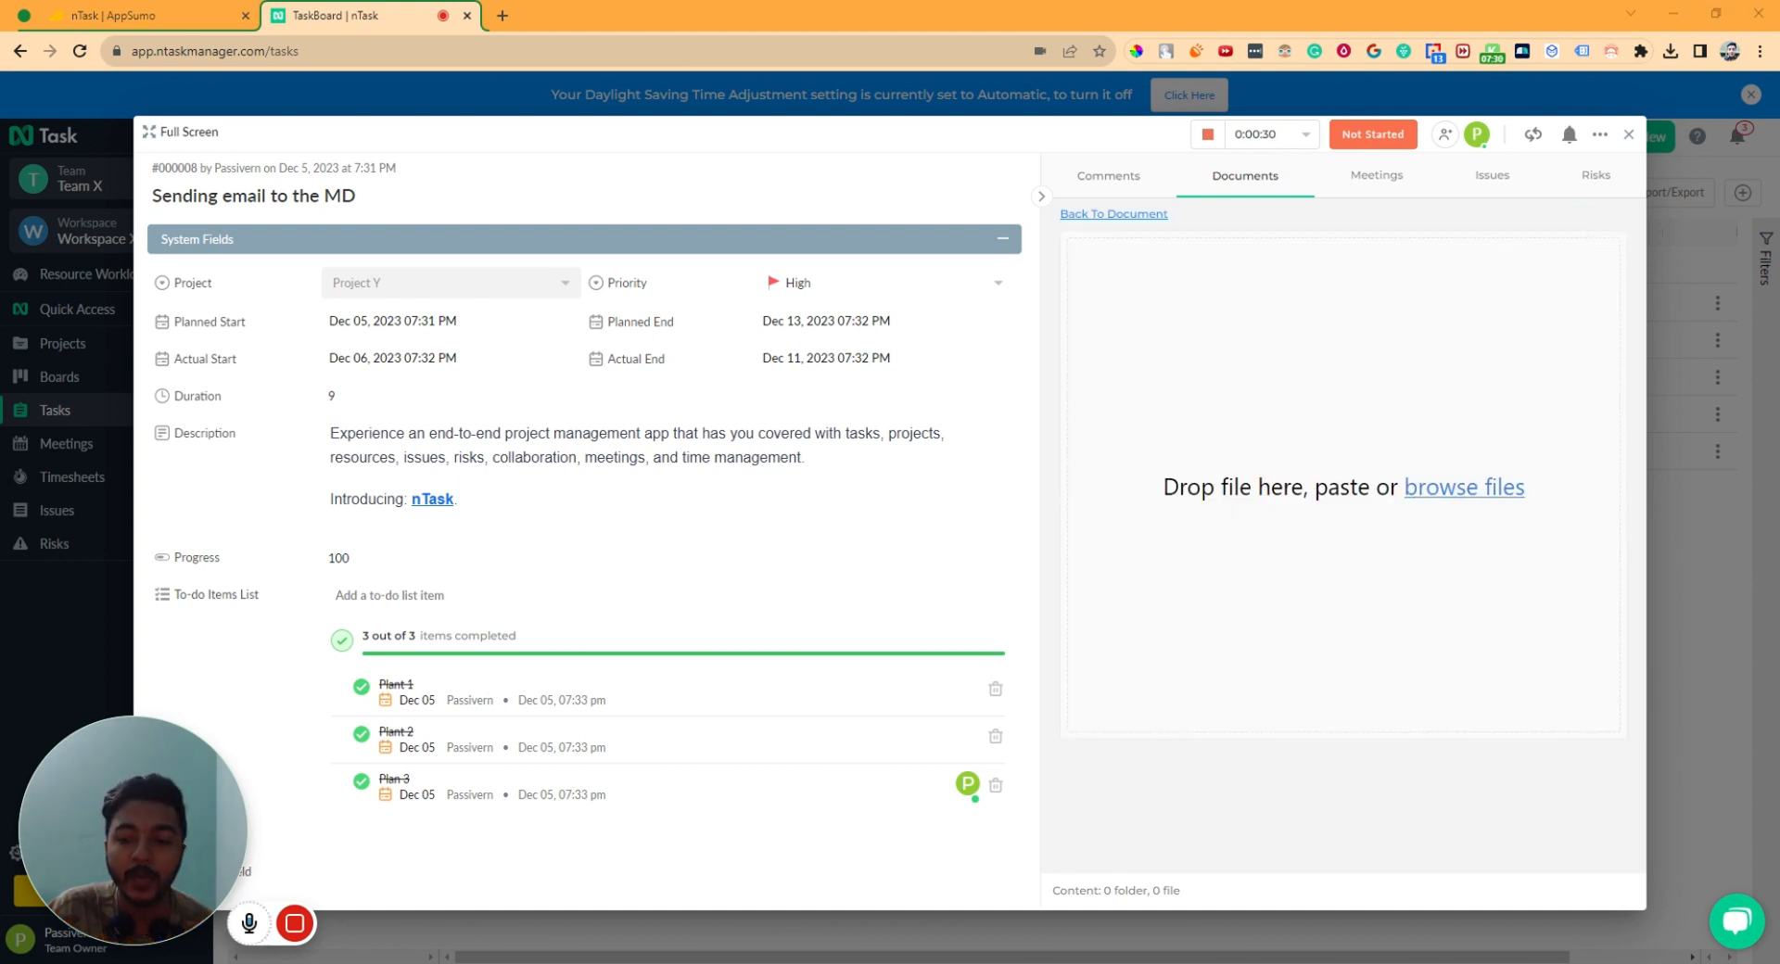
left_click(1442, 797)
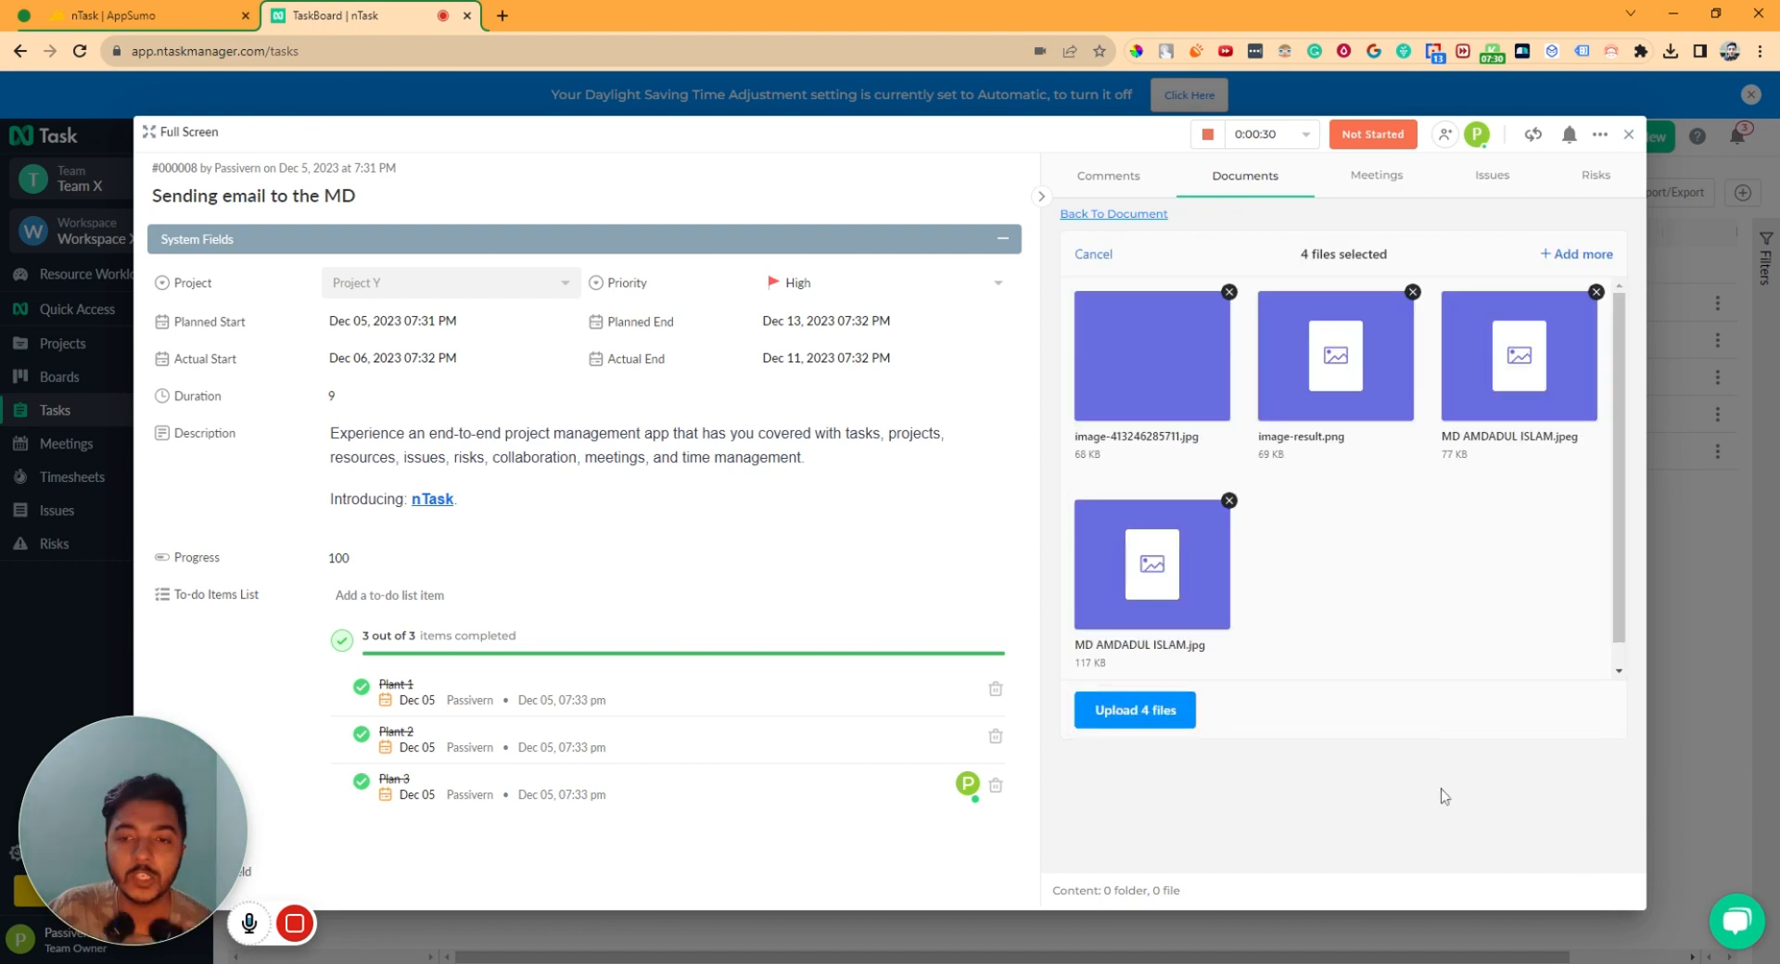
left_click(1147, 728)
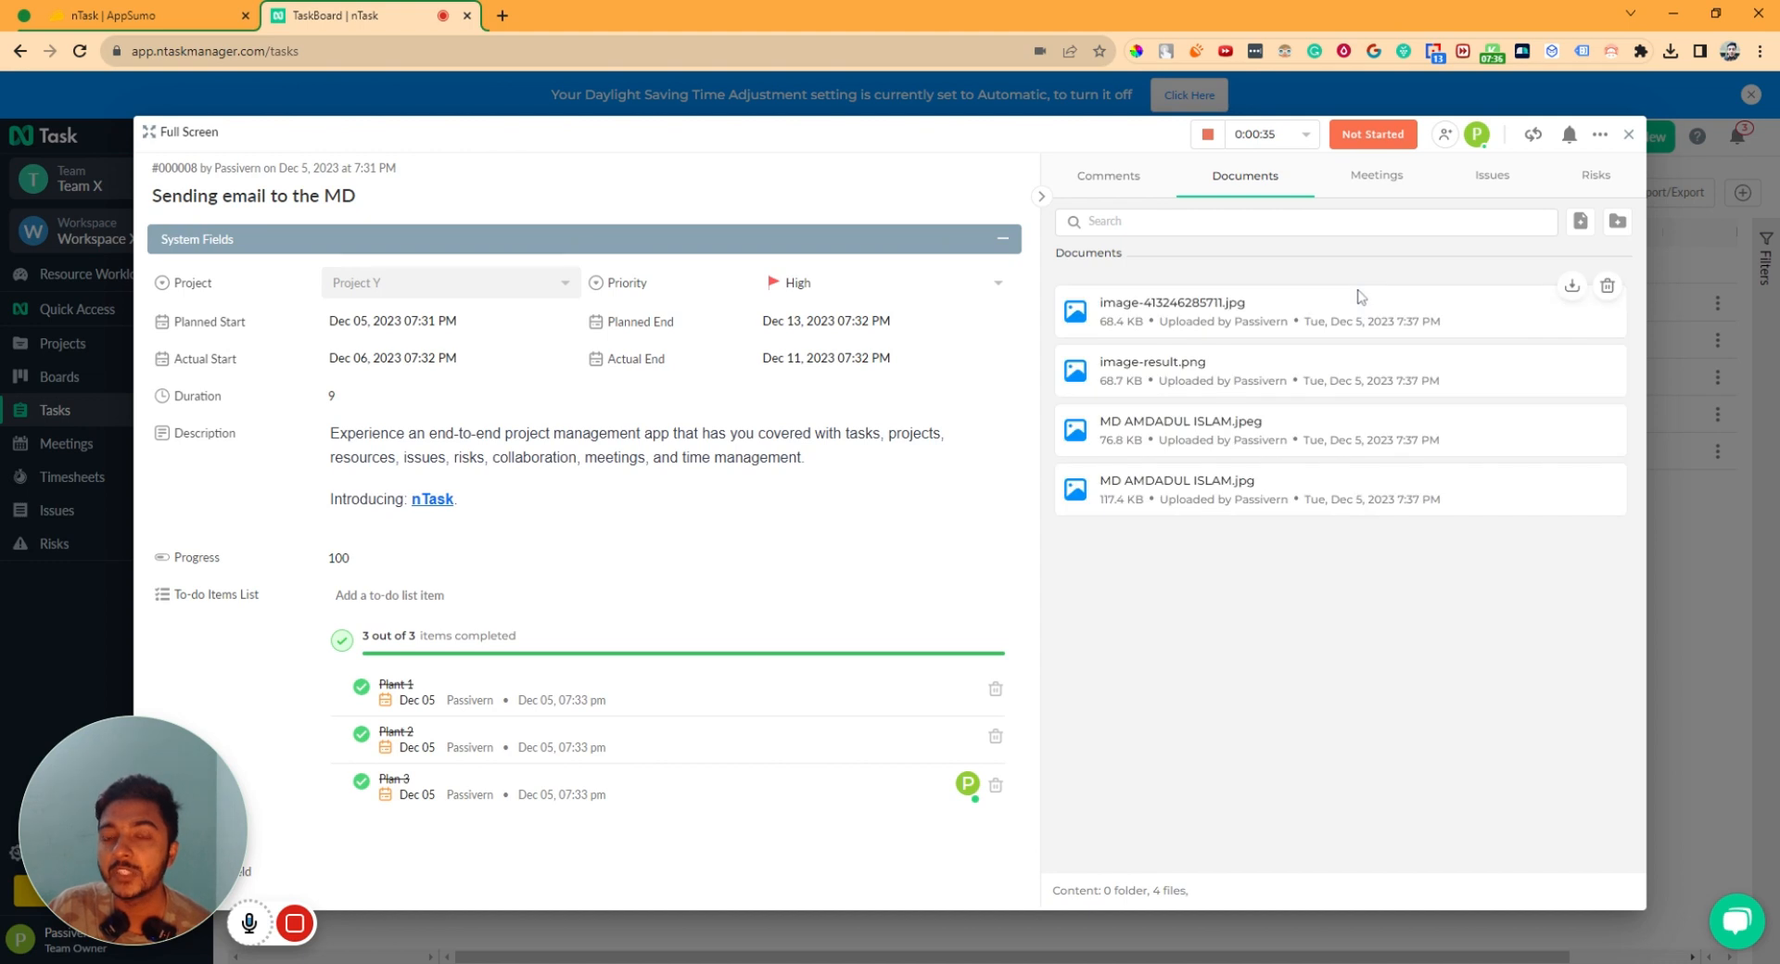
left_click(1390, 185)
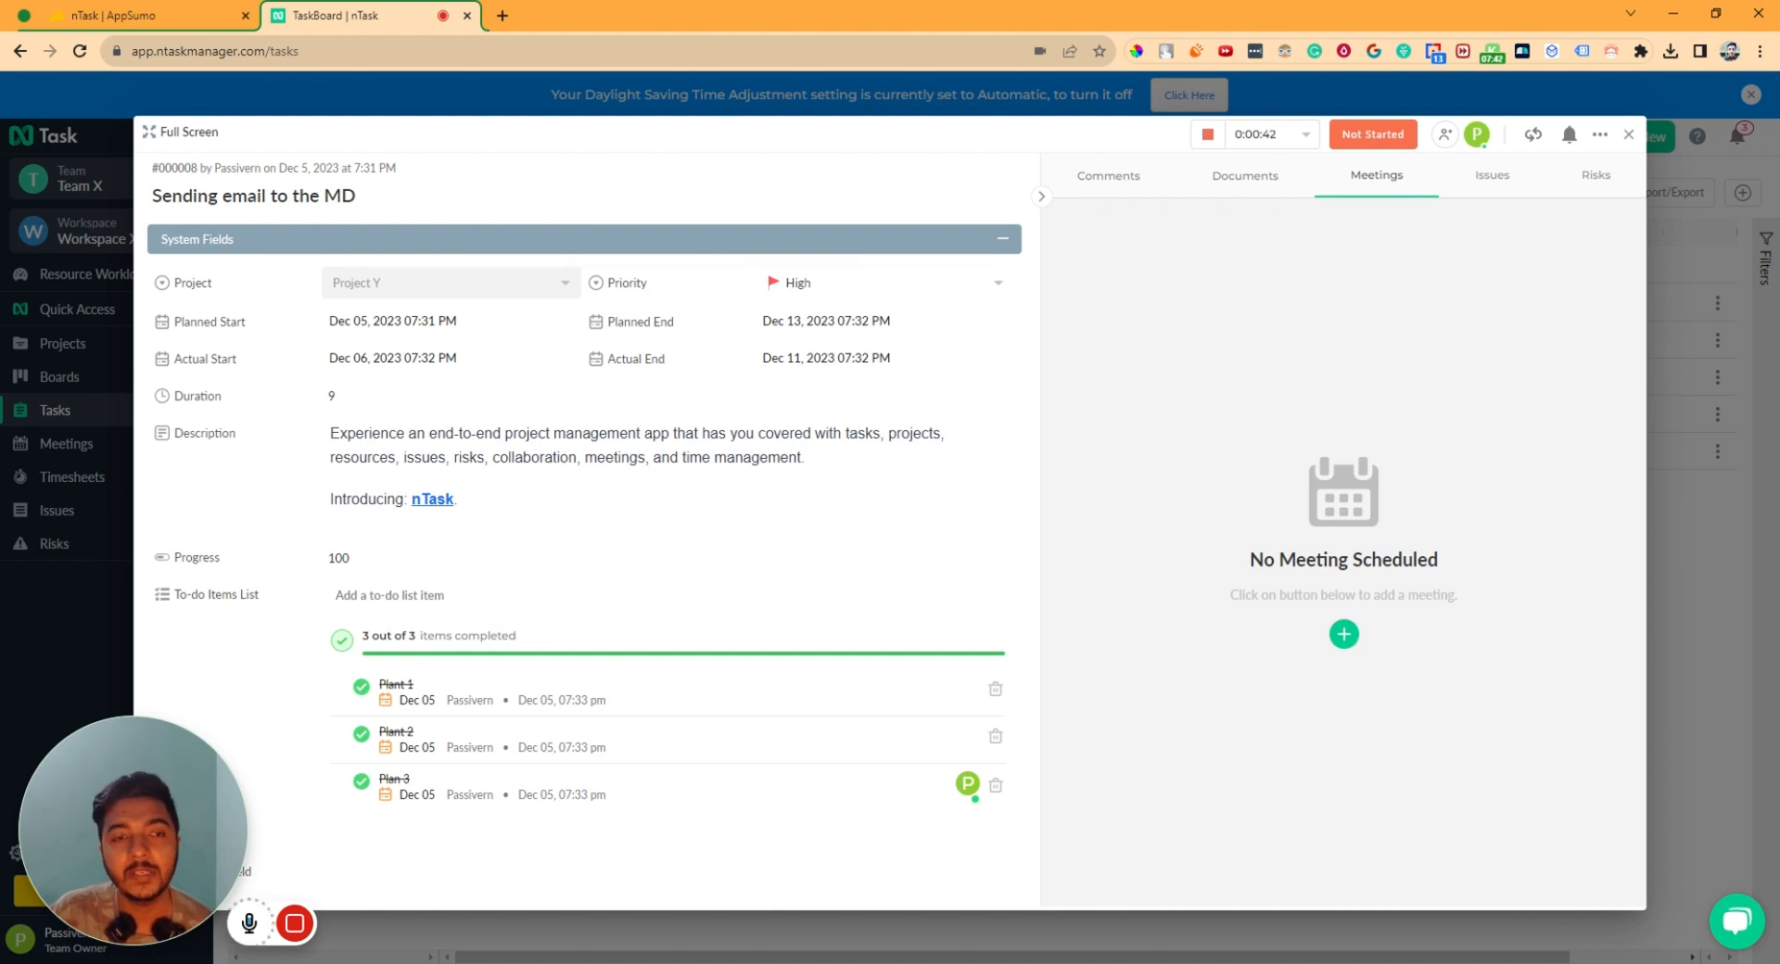
- Title the new meeting 'Meeting for Sending Email Task to MD' and date it Dec 07, 2023, 12:00 AM
left_click(1345, 635)
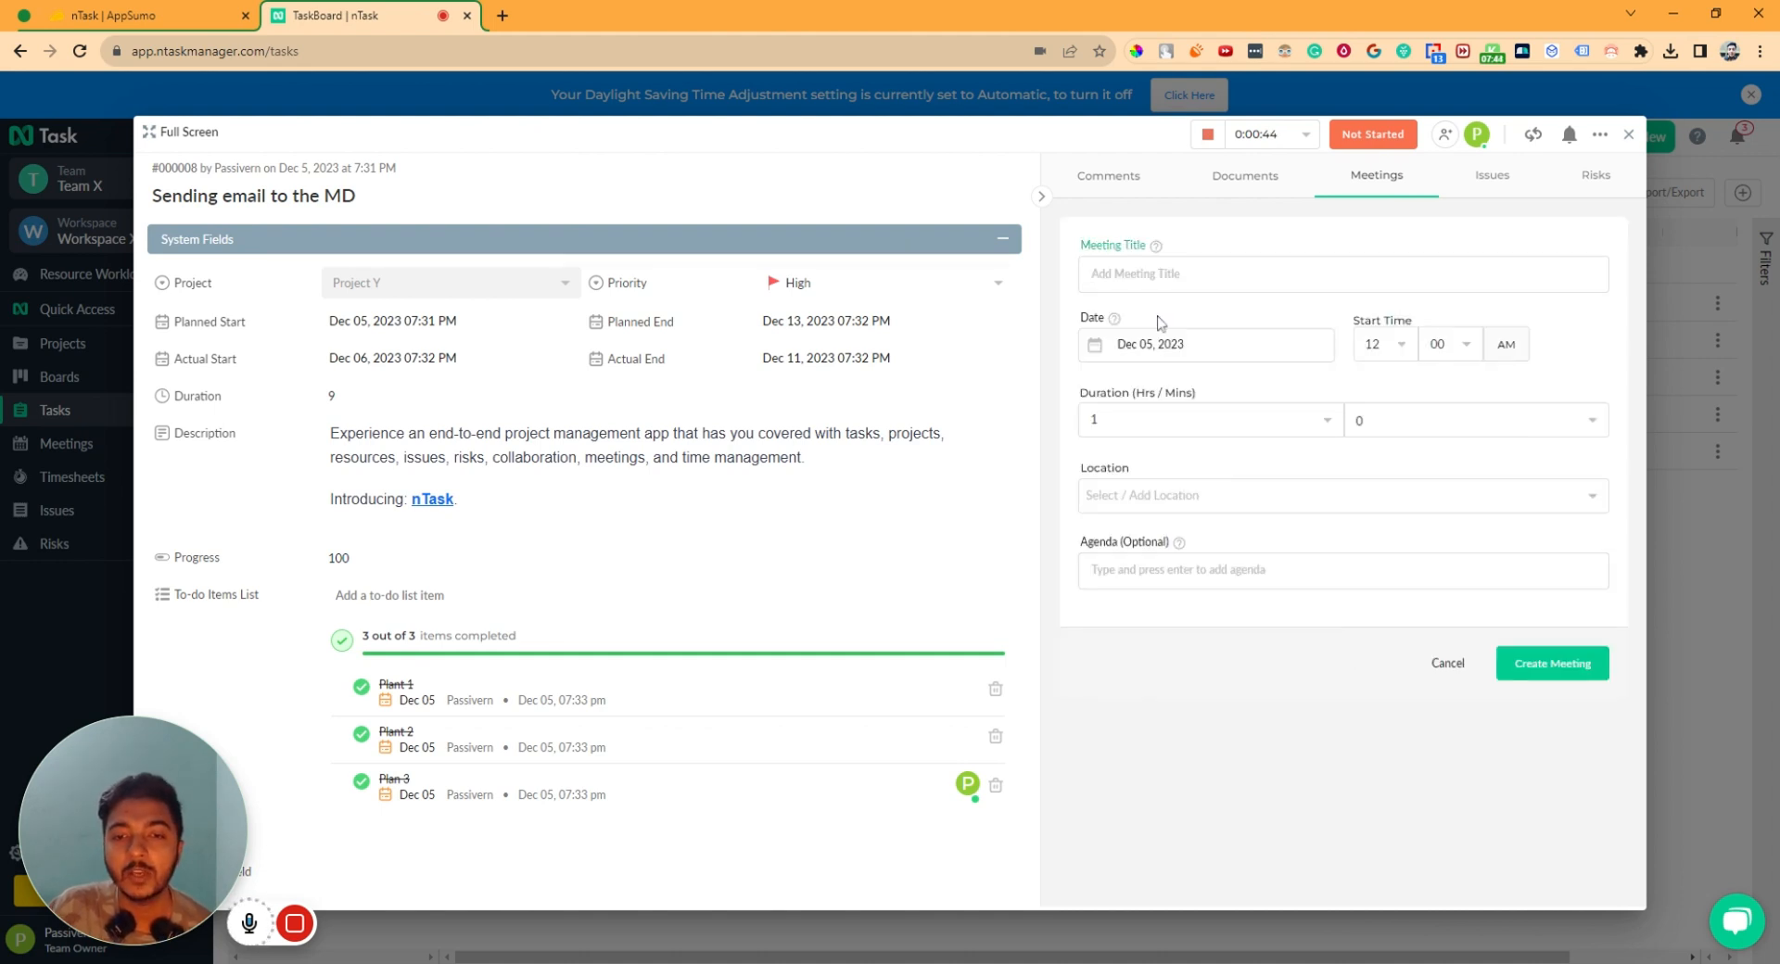
type("Meeting for Sending Email T")
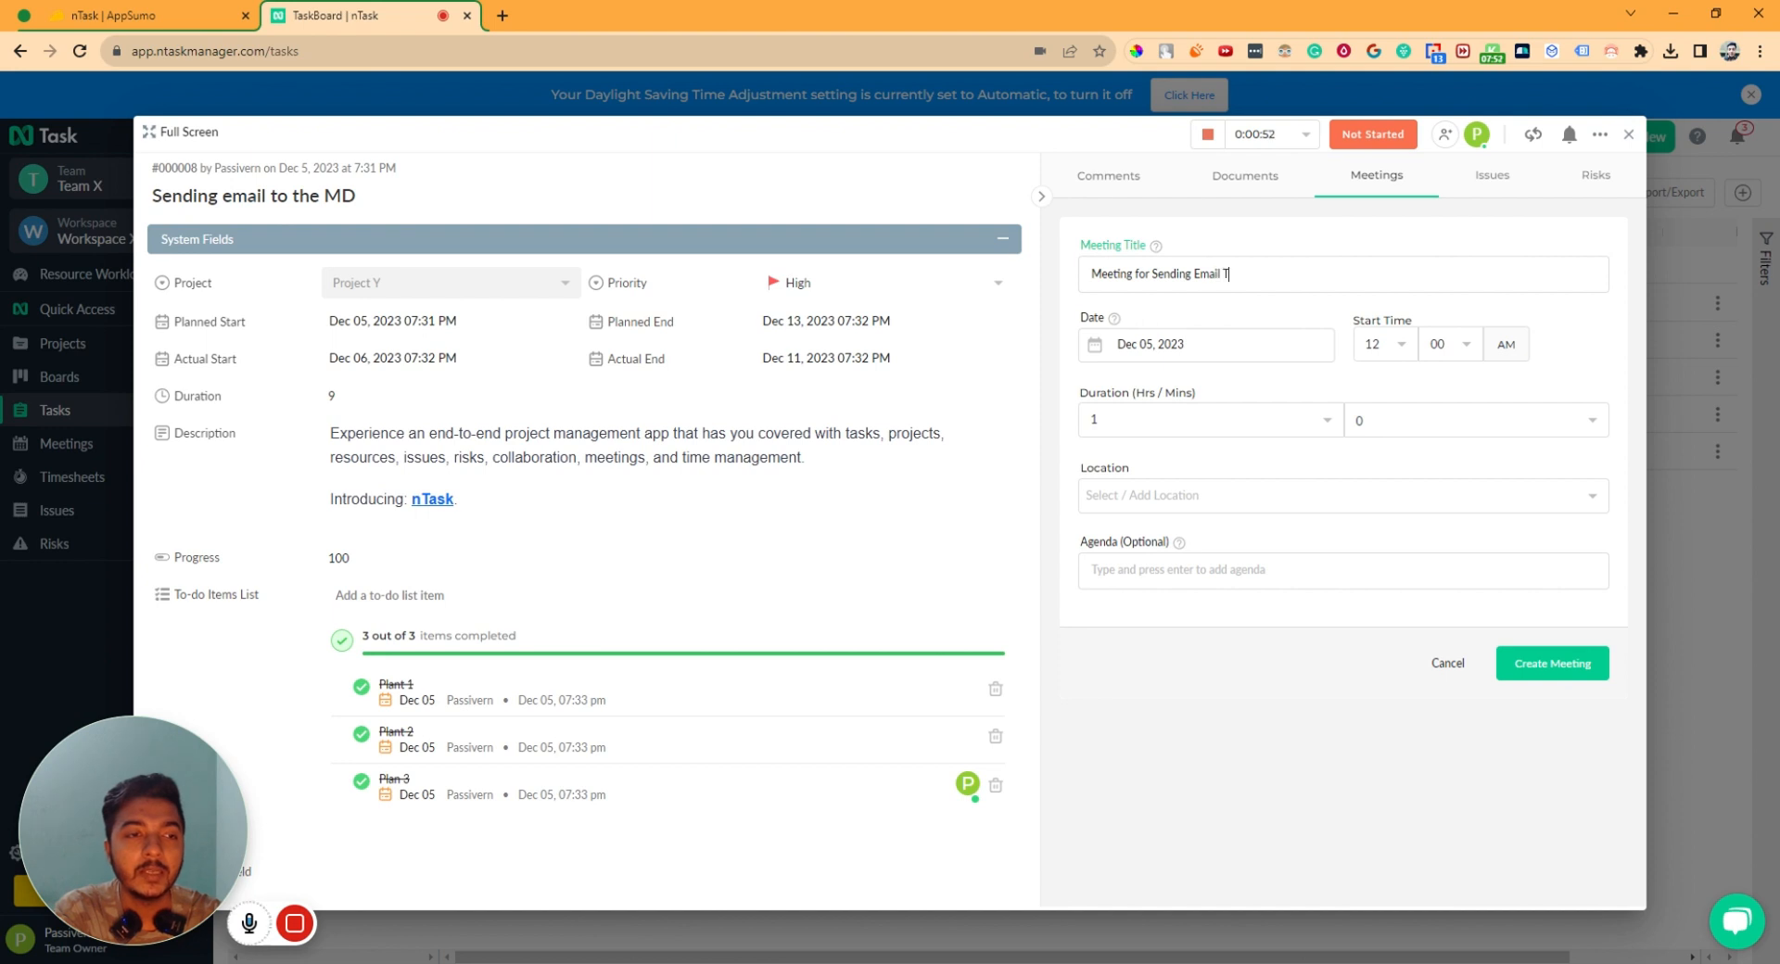
type("k to MD")
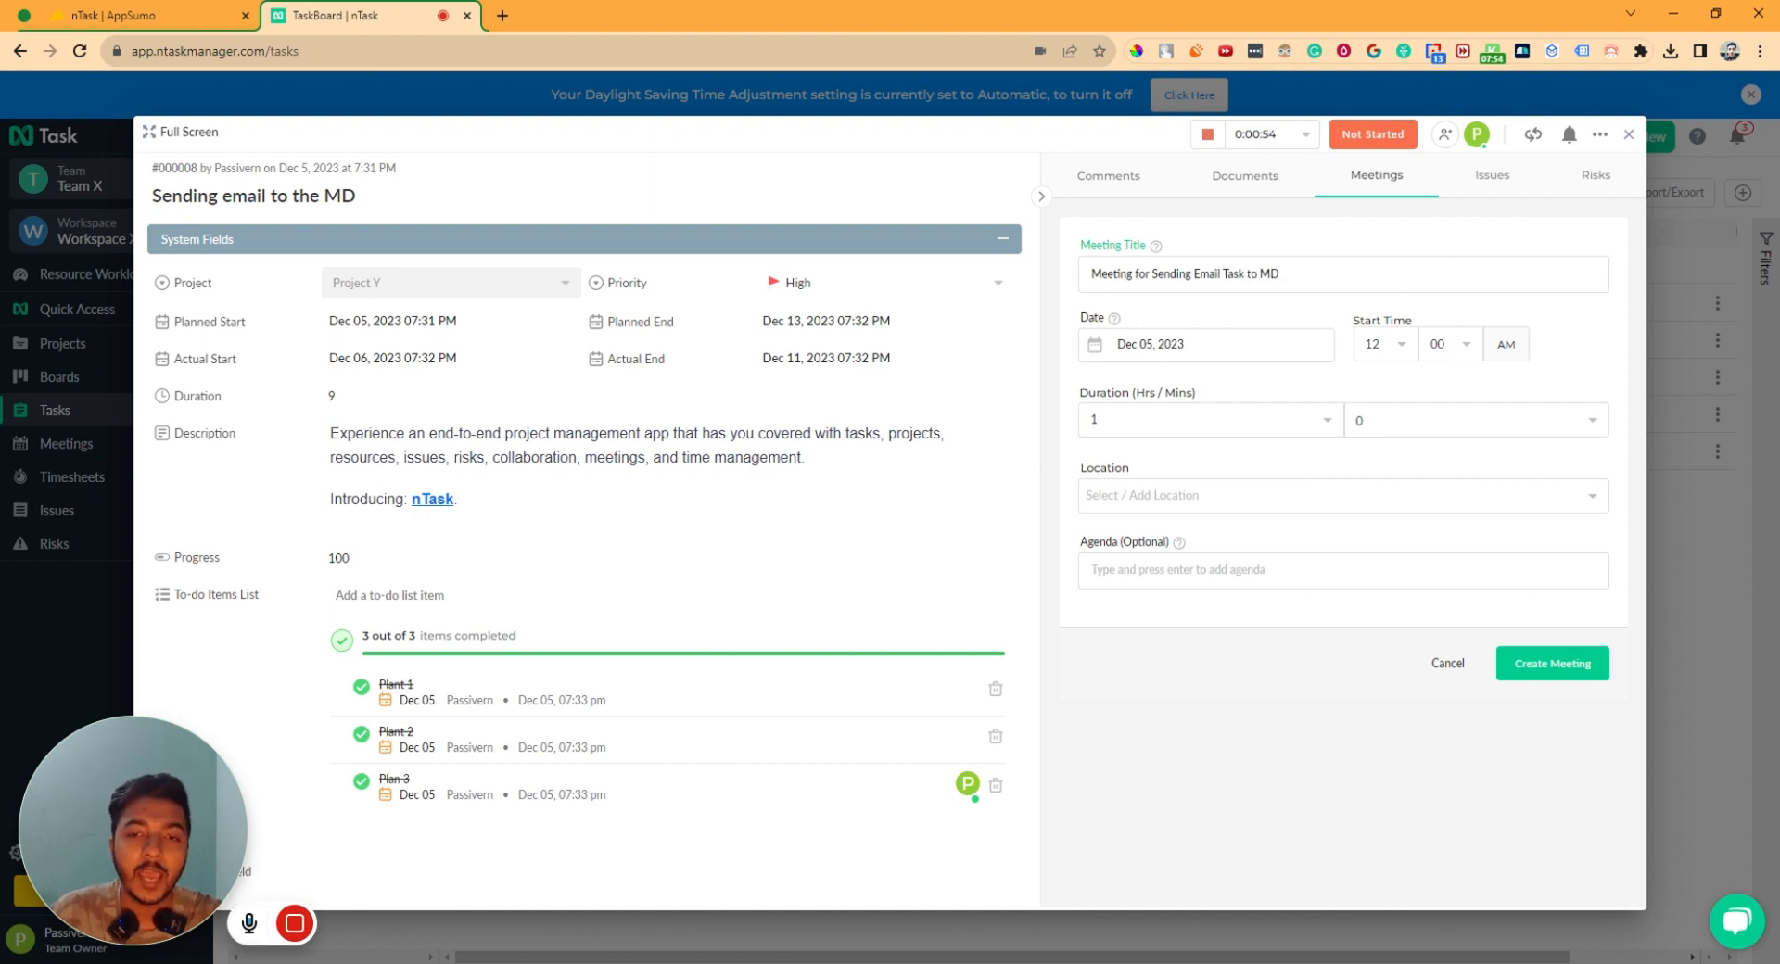
left_click(1150, 344)
left_click(1242, 465)
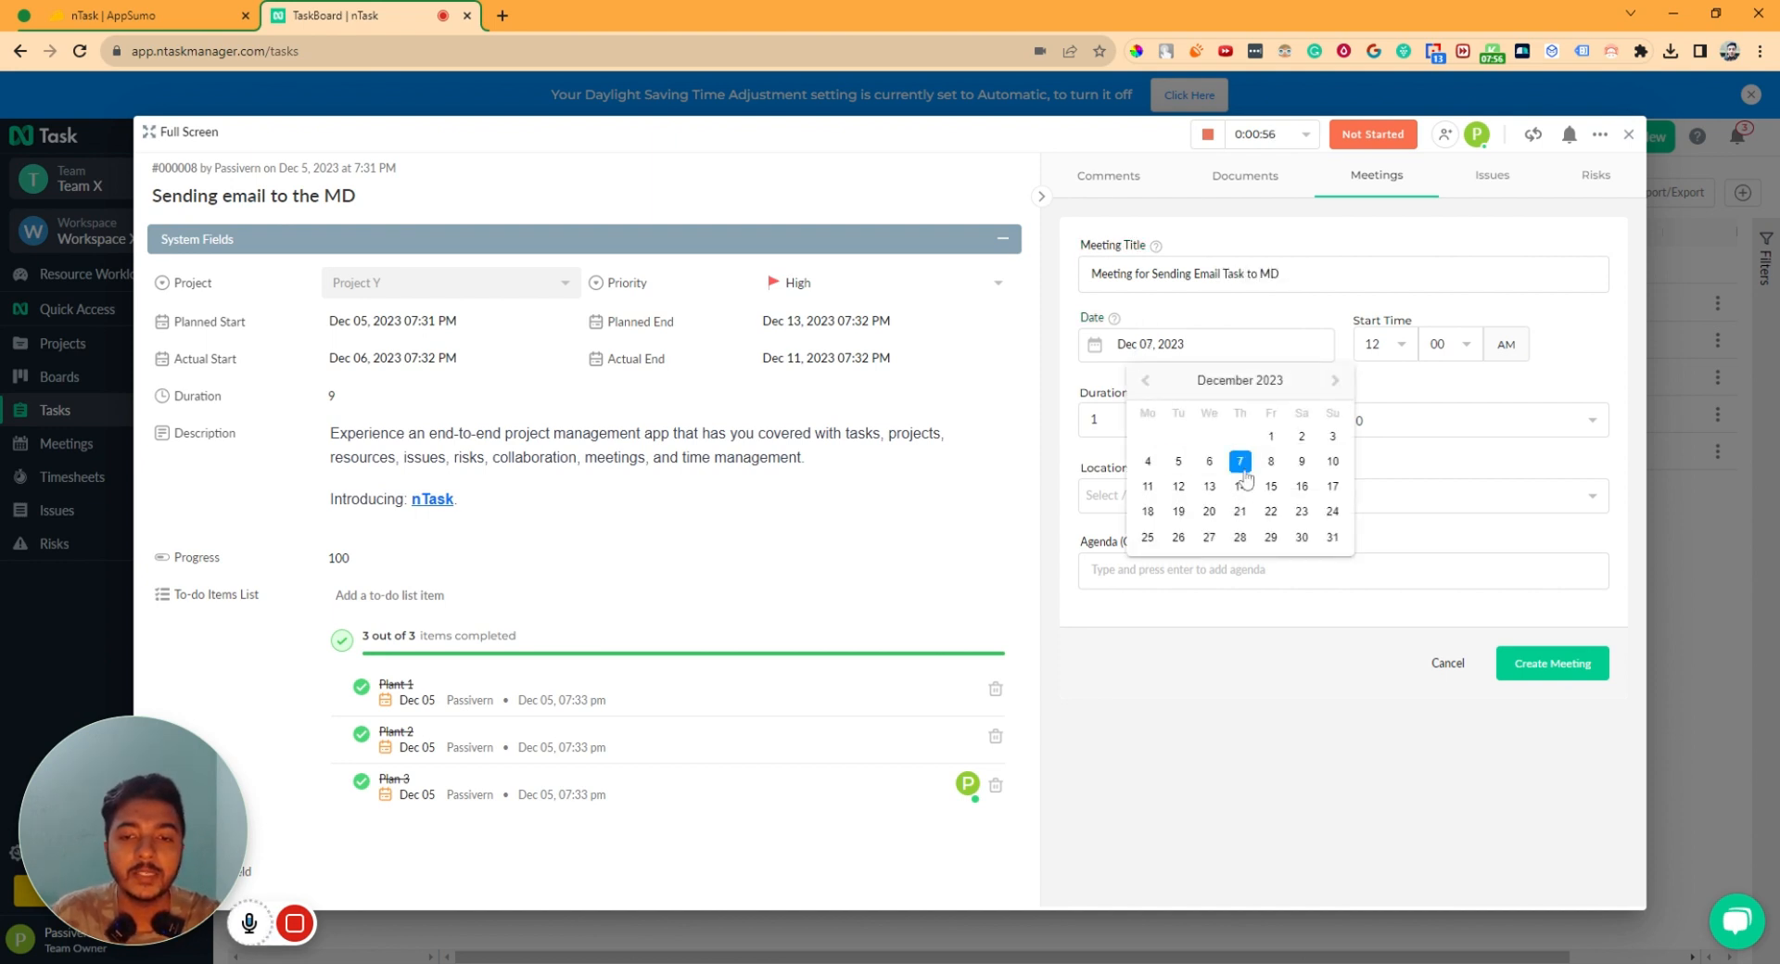
left_click(1401, 351)
left_click(1416, 304)
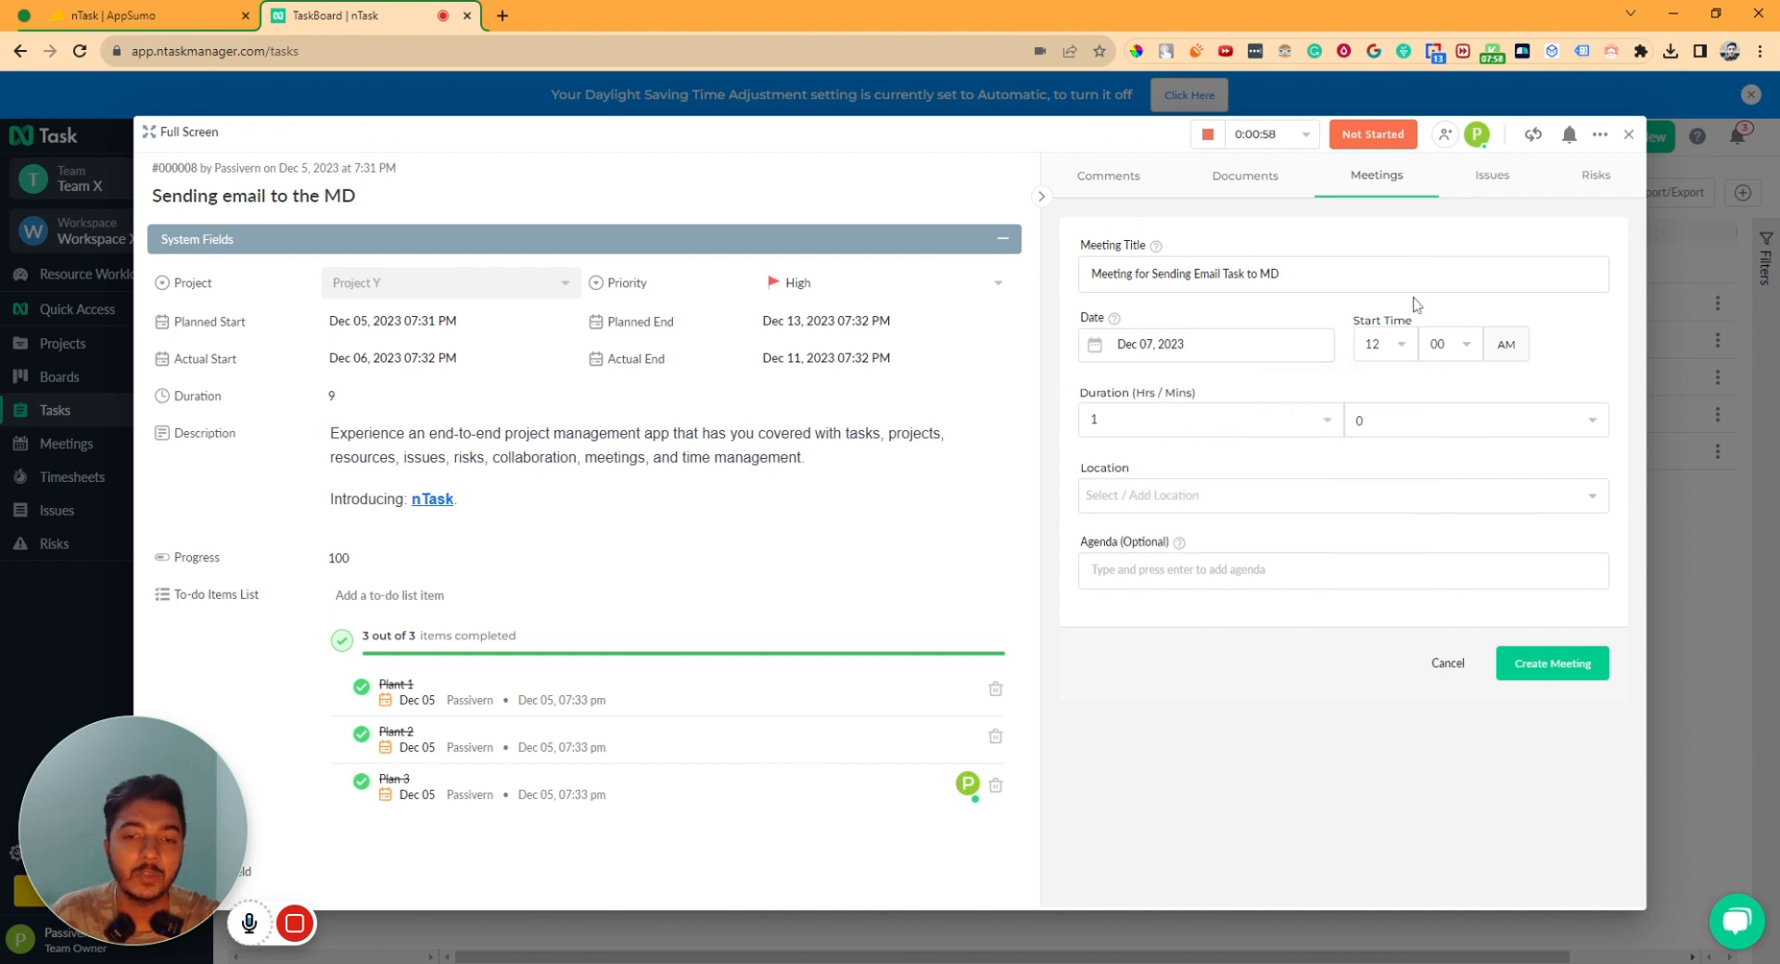
- Set the meeting duration to 3 hours 5 minutes
left_click(1205, 420)
left_click(1169, 489)
left_click(1149, 434)
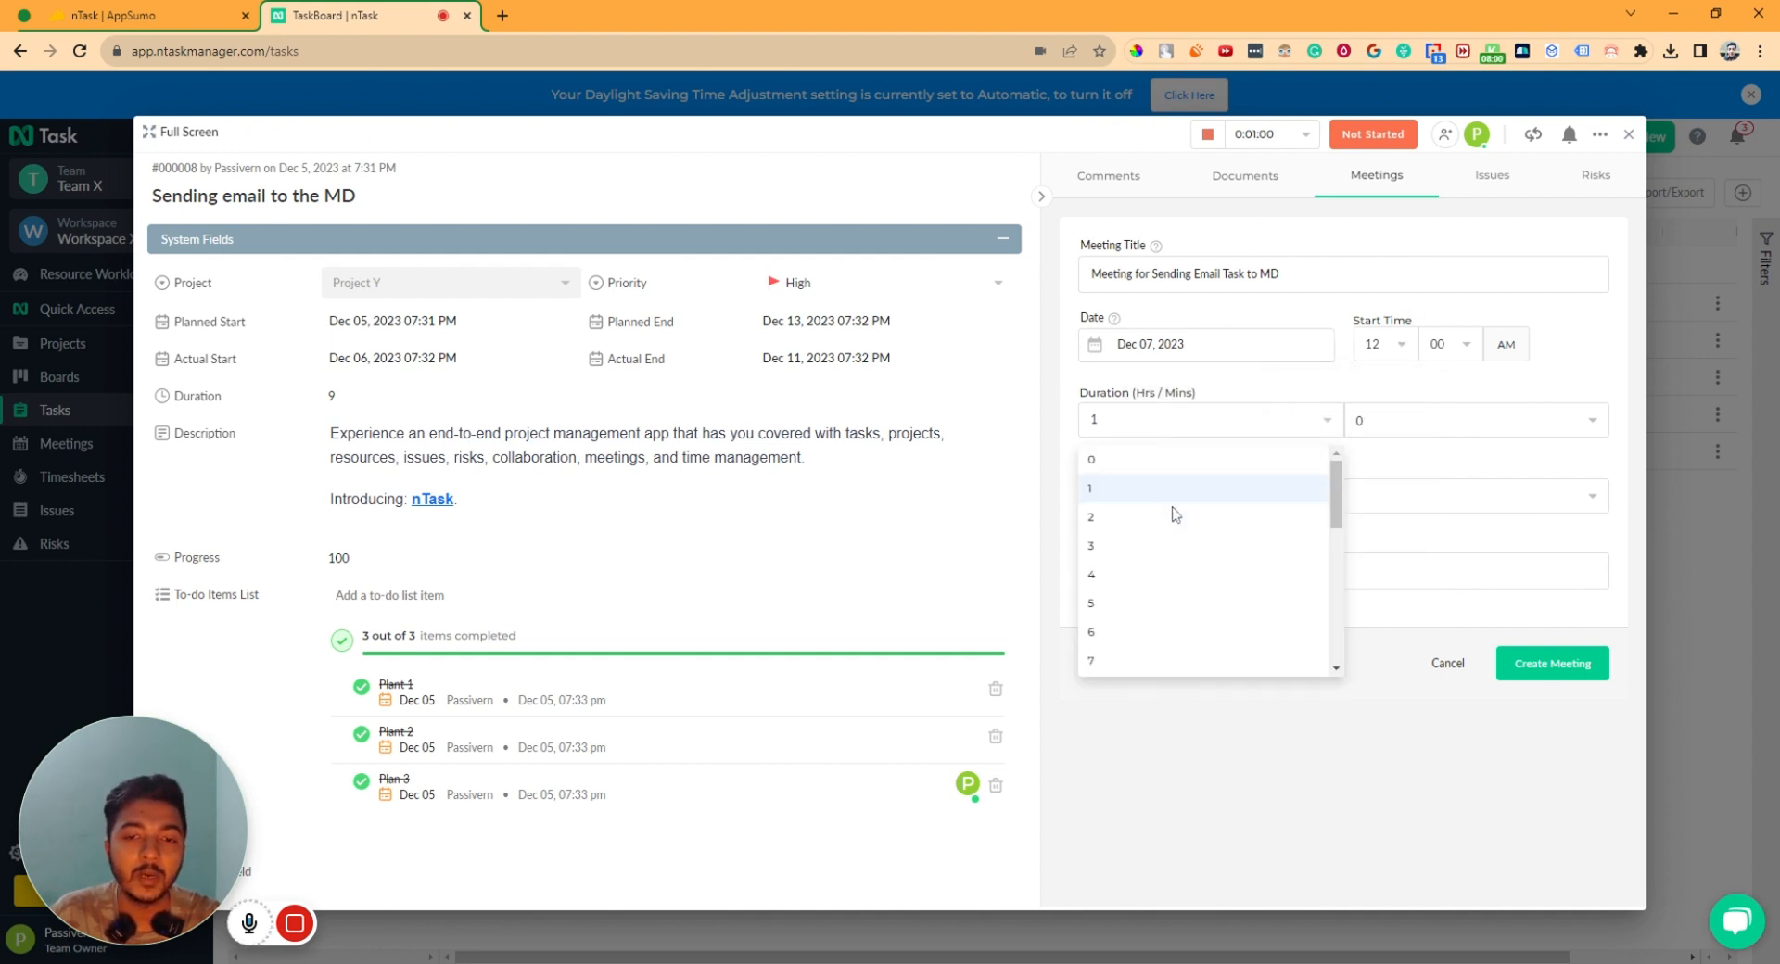
left_click(1178, 545)
left_click(1387, 425)
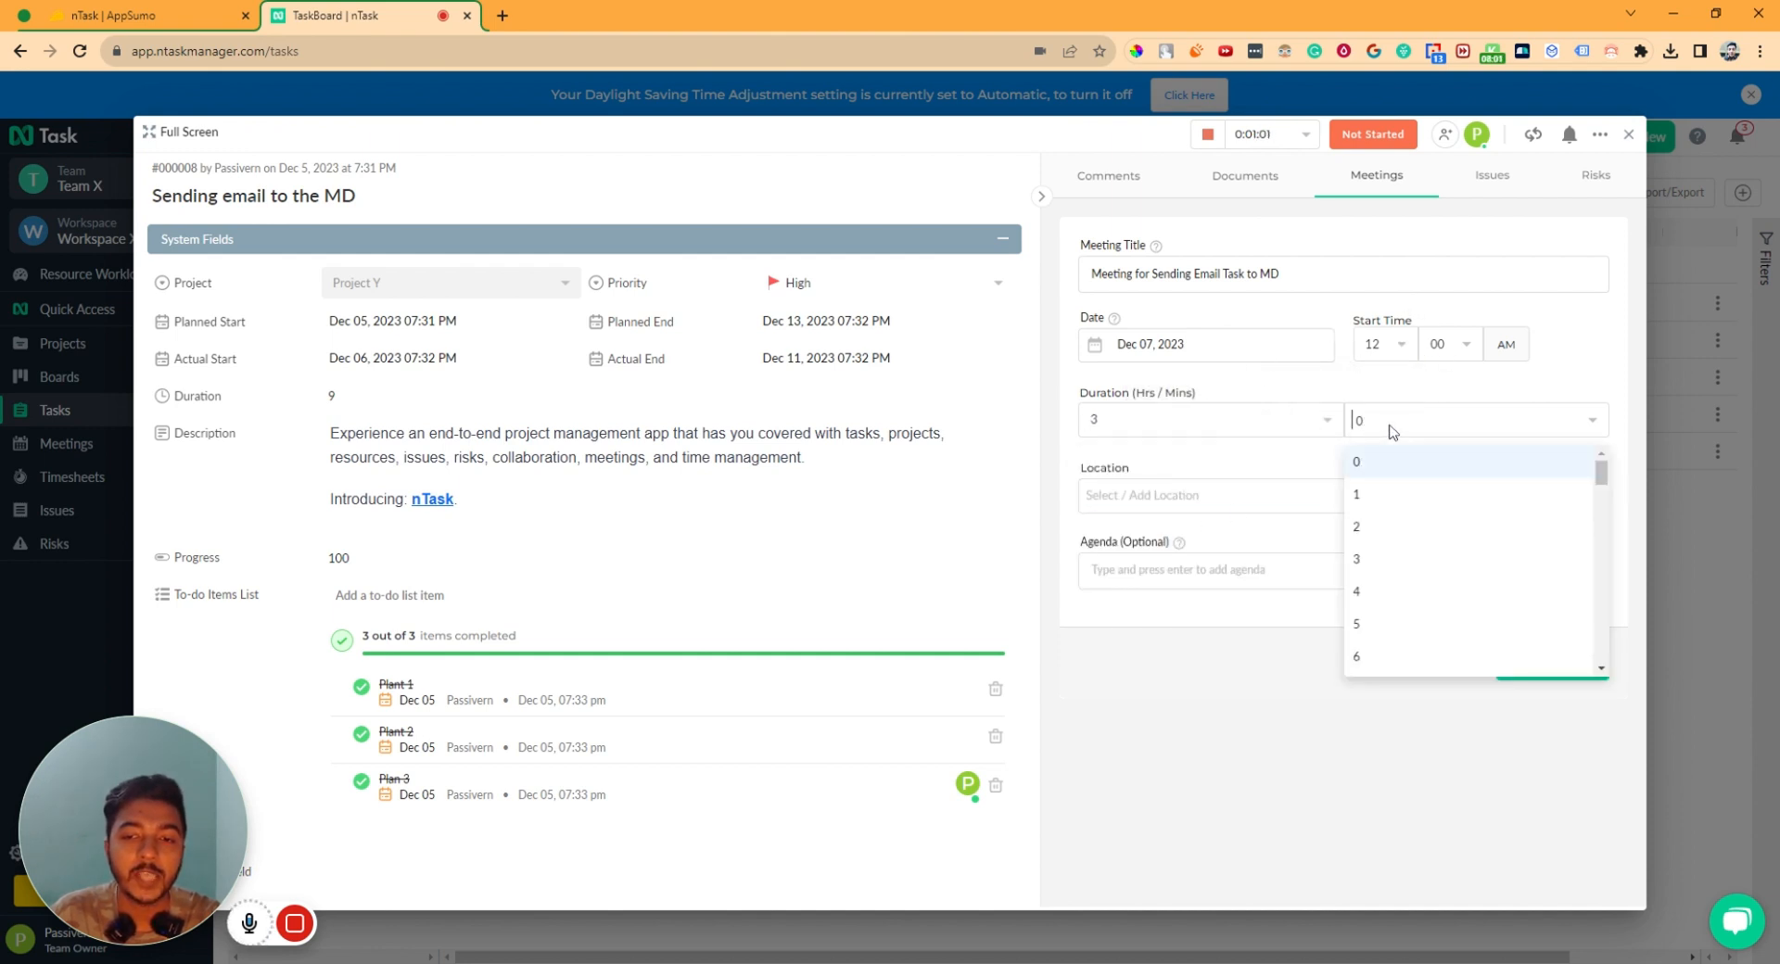
left_click(1391, 630)
- Add Boston as the location, paste the task description as agenda, and create the meeting
left_click(1190, 502)
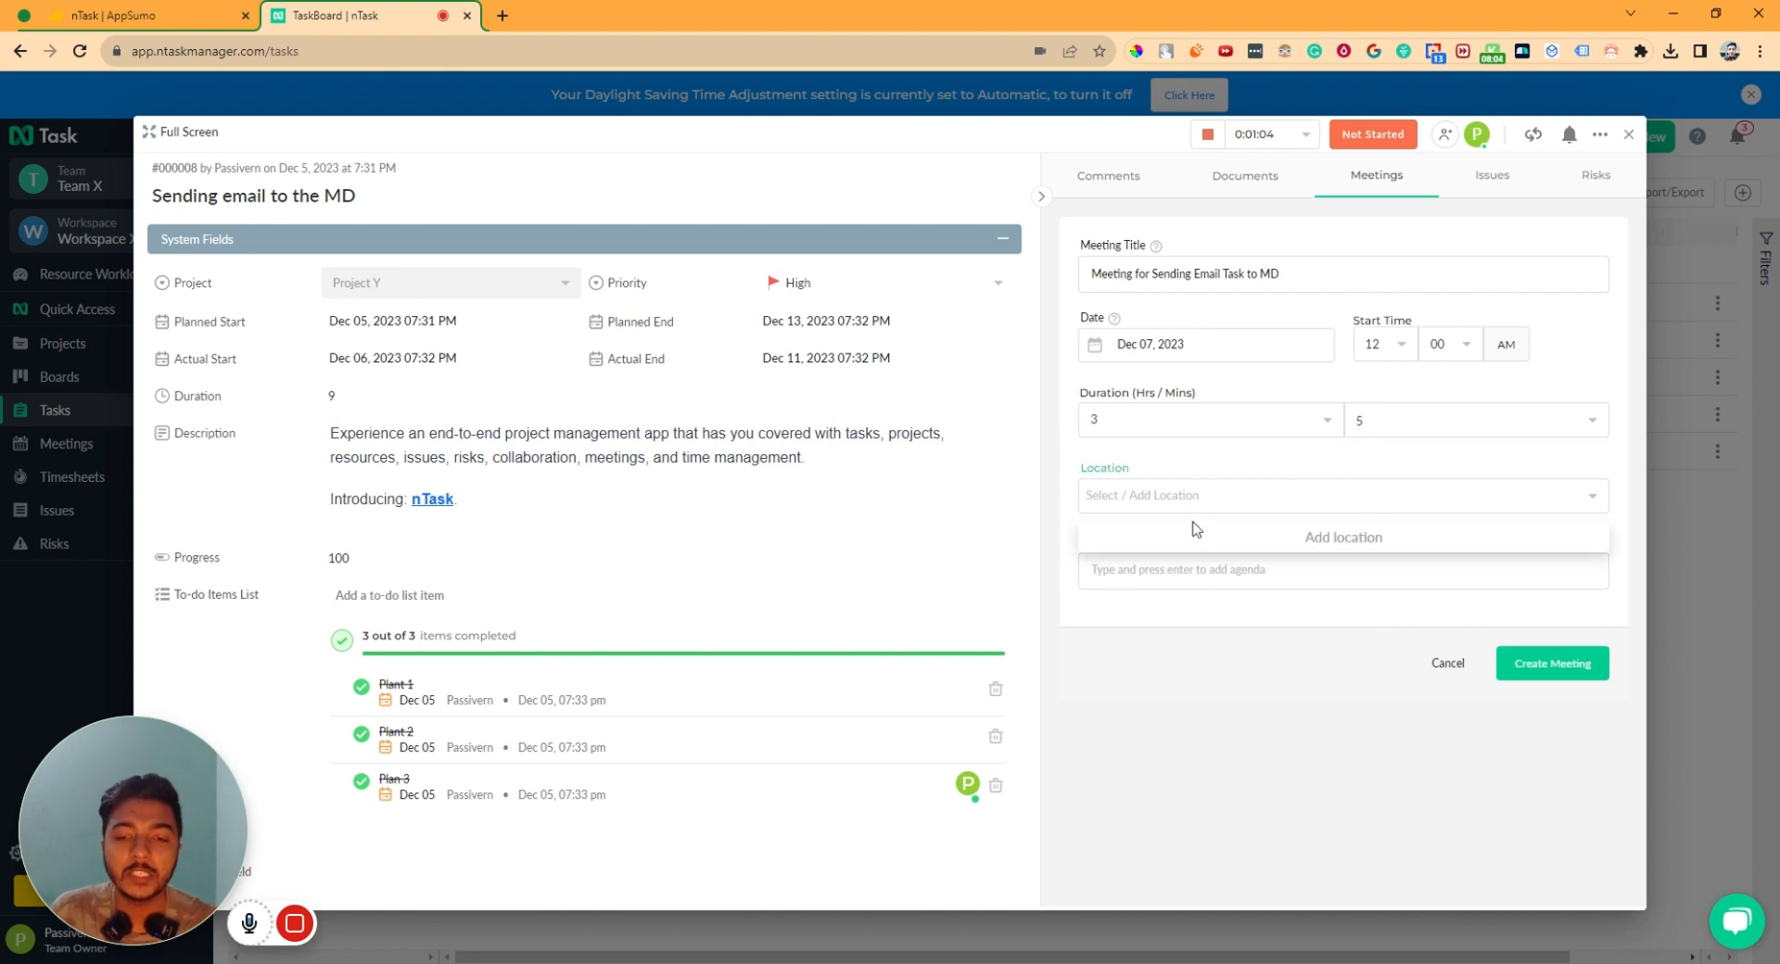
type("Boston")
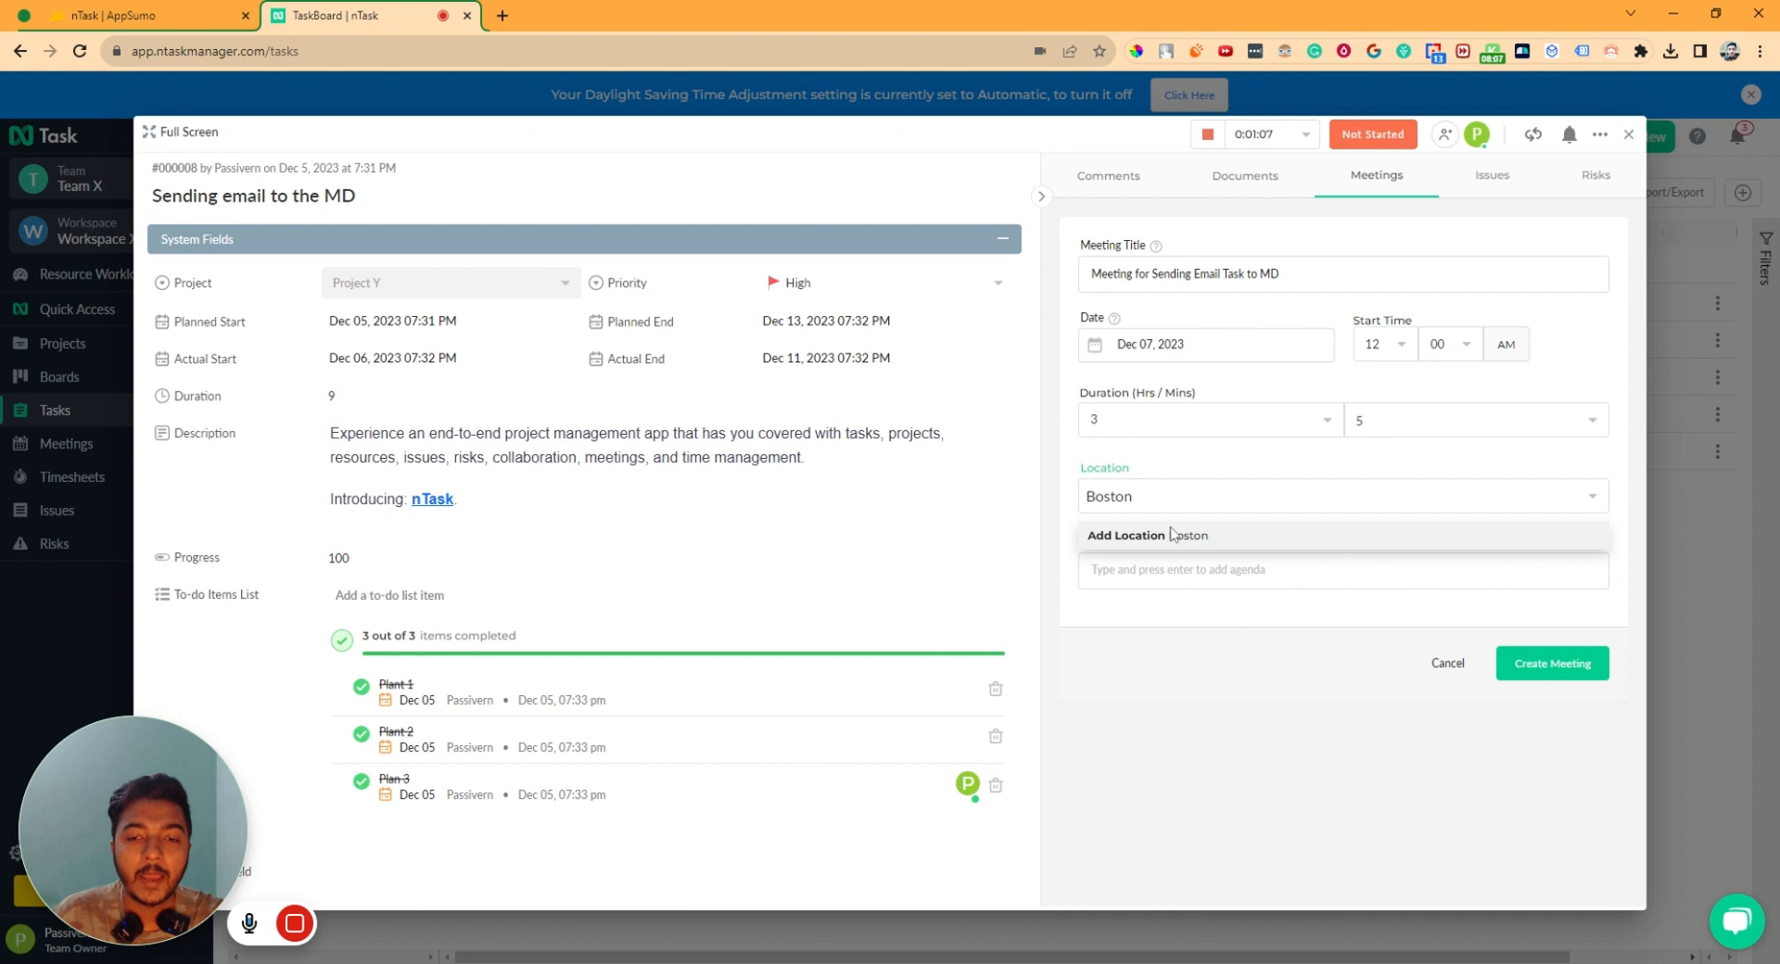
left_click(1172, 535)
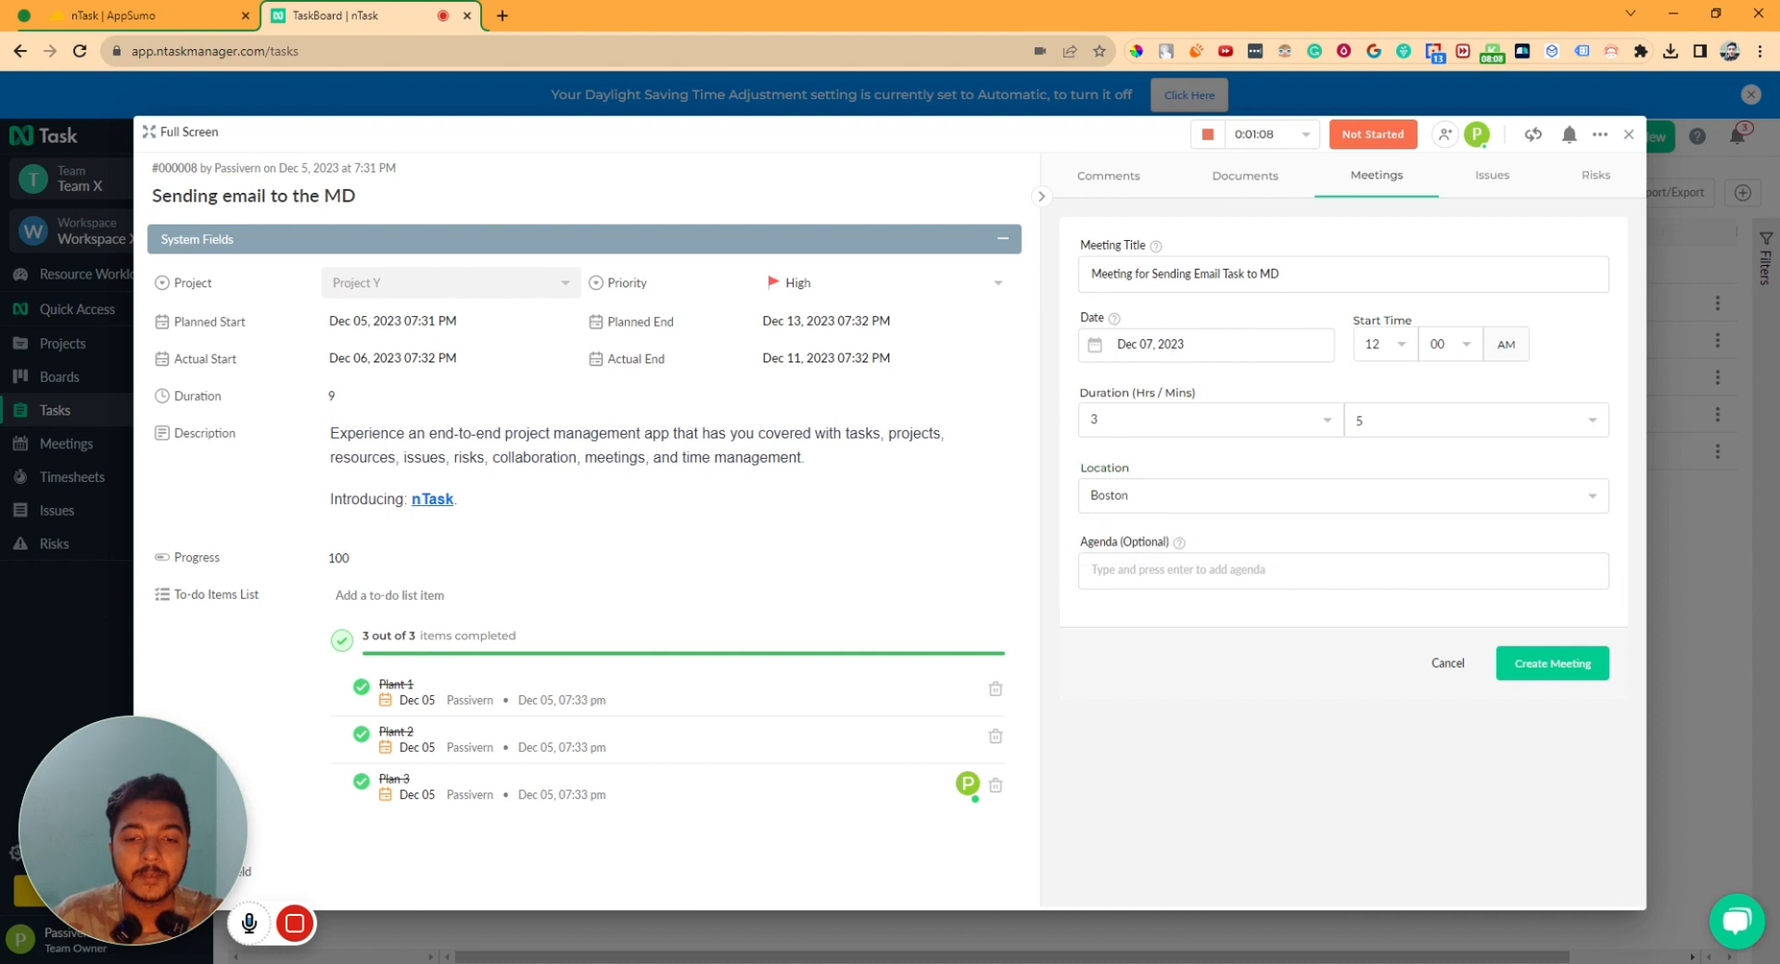
type("Experience an end-to-end project management app that has you covered with tasks, projects, resources, issues, risks, collaboration, meetings, and time management. Introducing: nTask.")
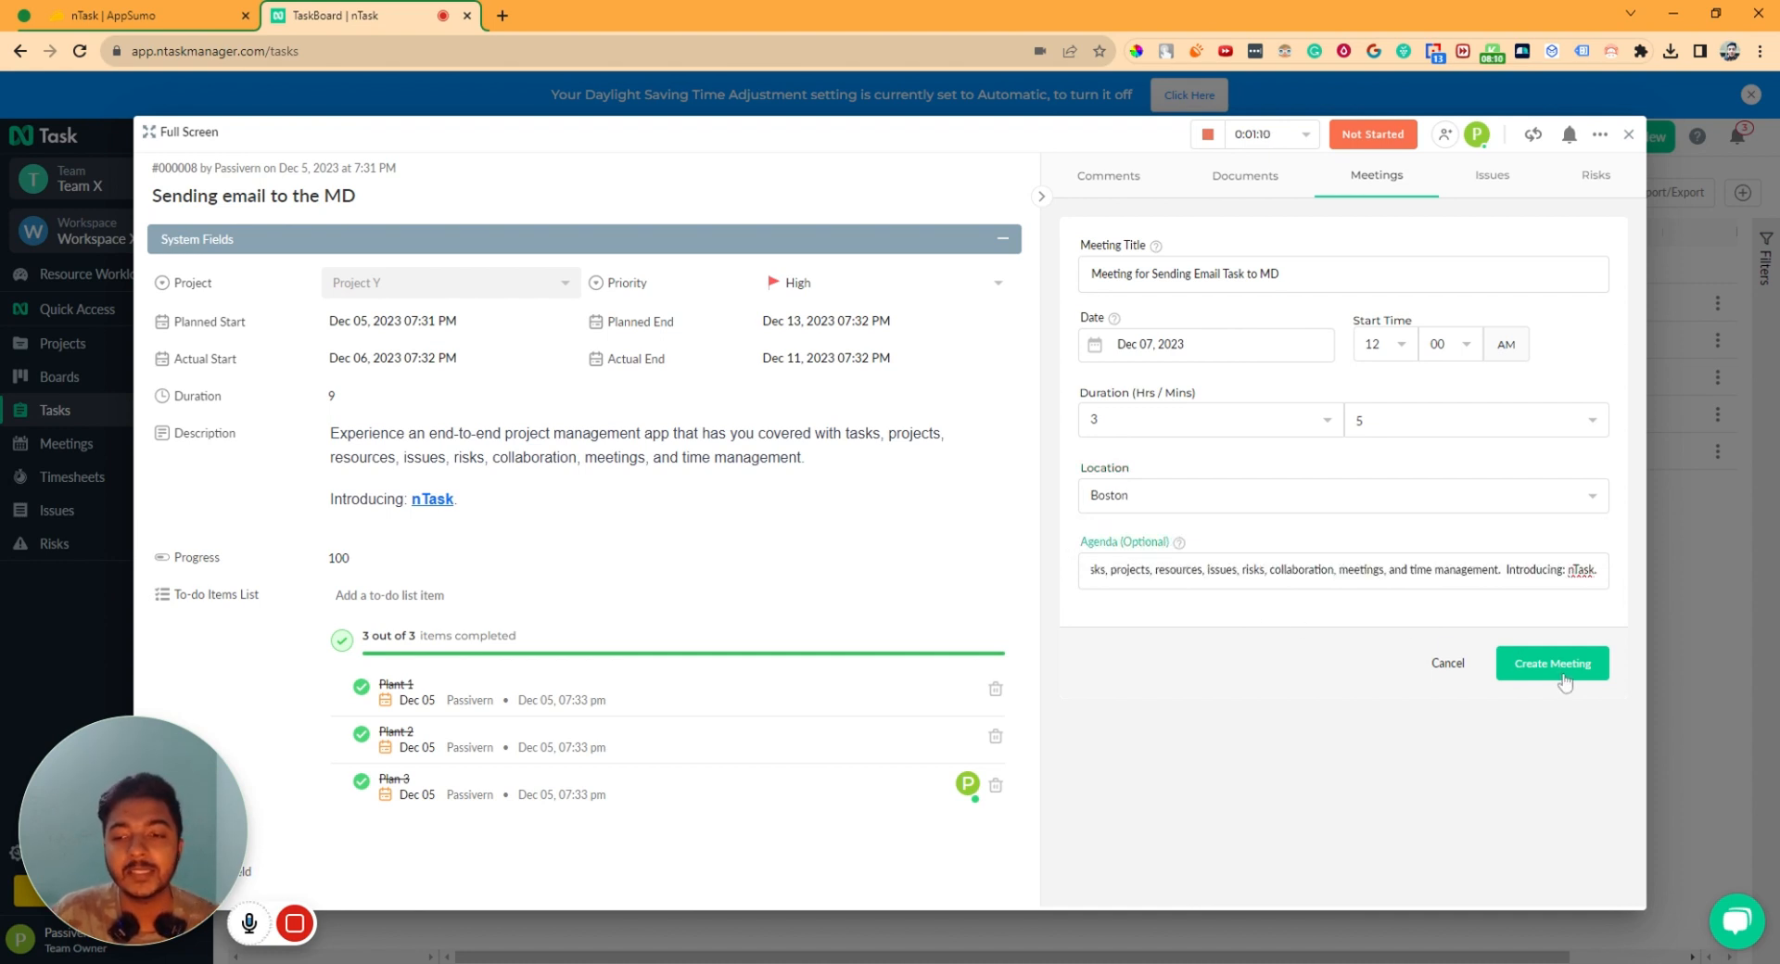
left_click(1553, 664)
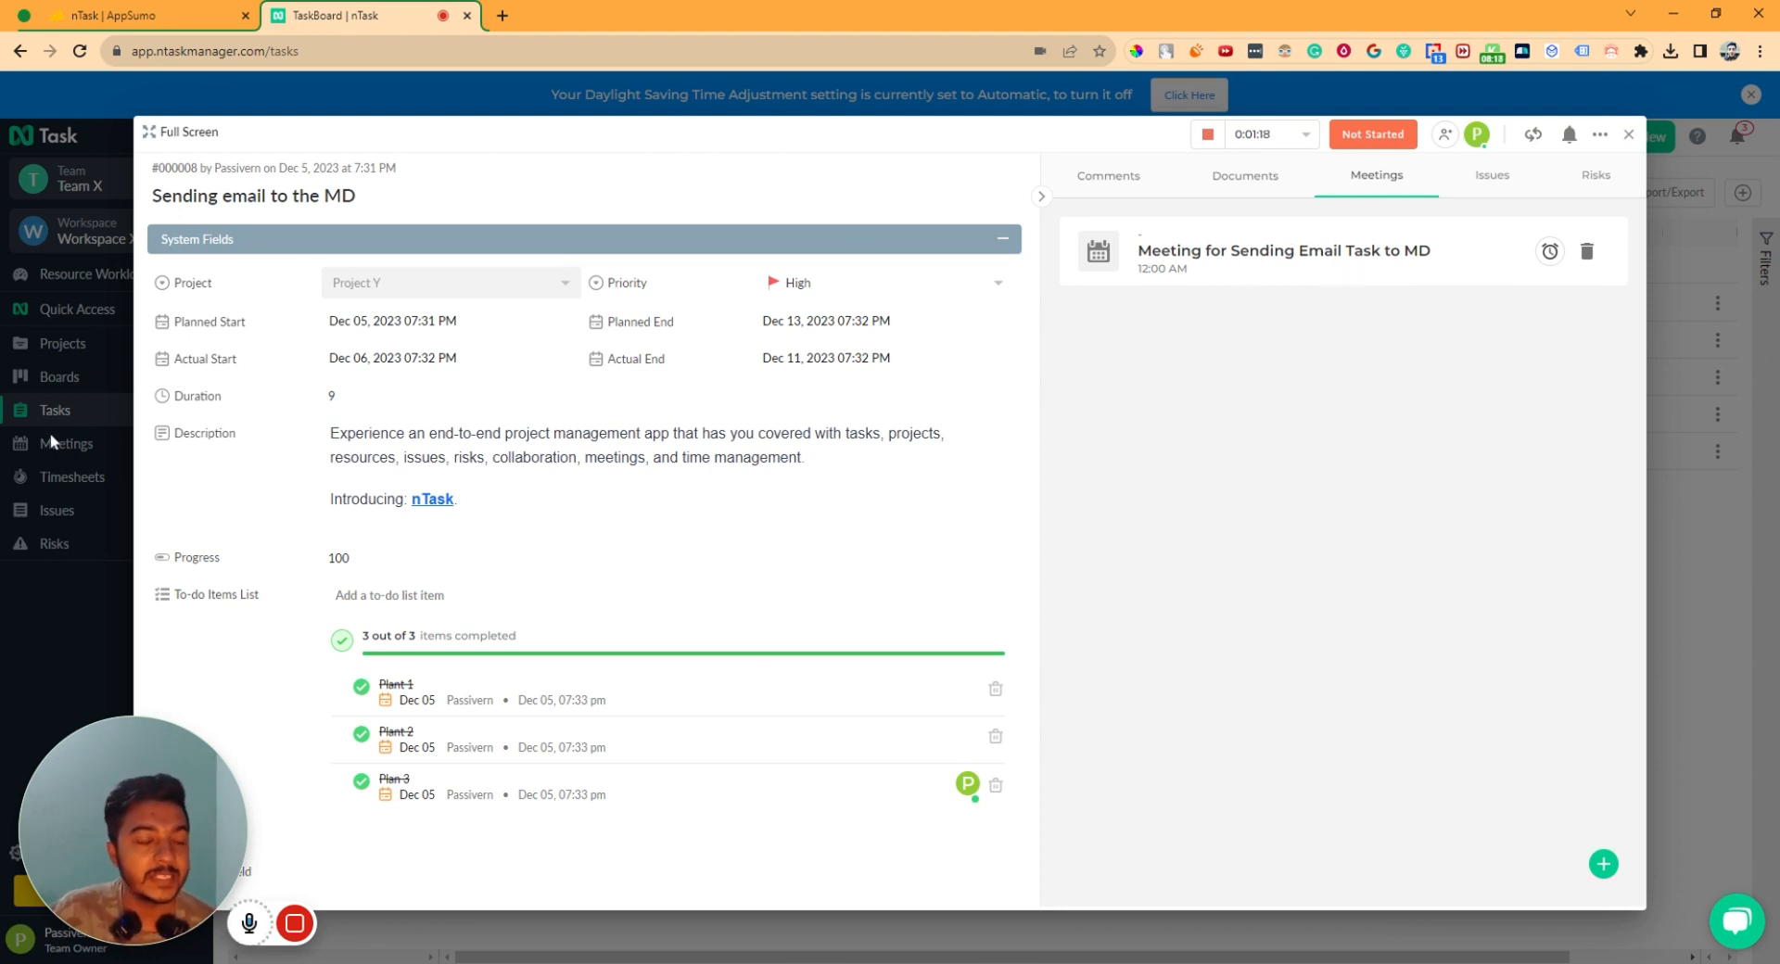
- Close and reopen the Sending email to the MD task, then view its empty Issues section
left_click(1504, 197)
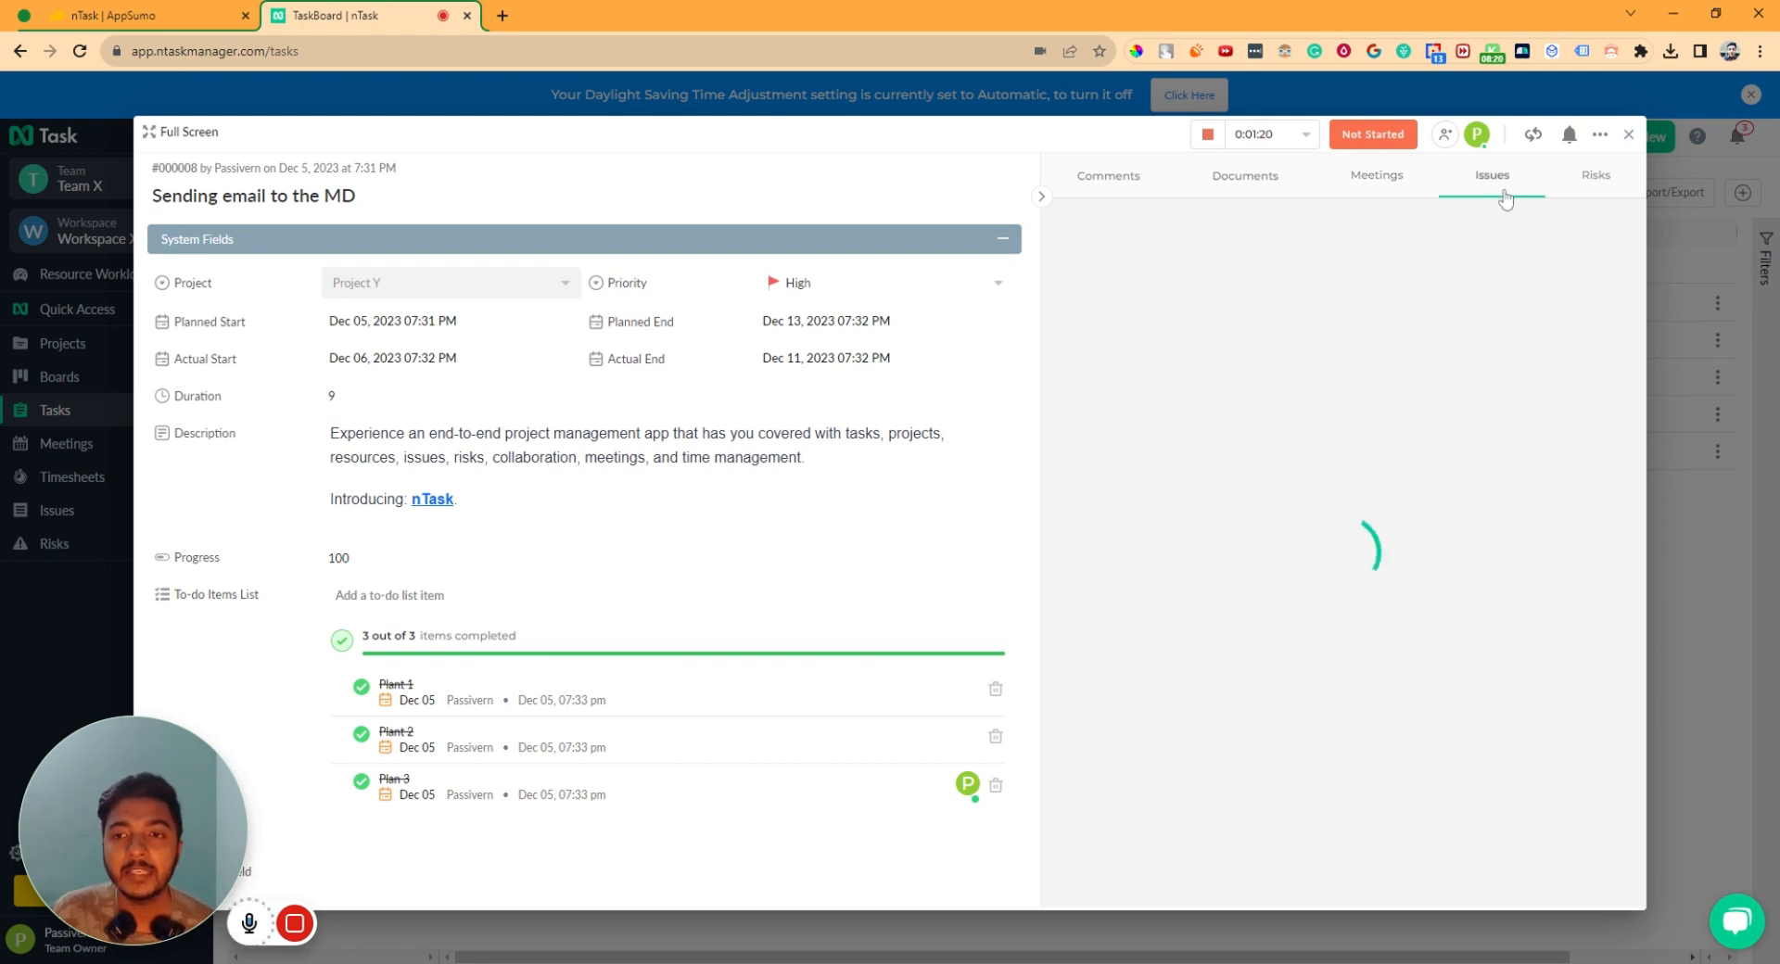
left_click(1595, 193)
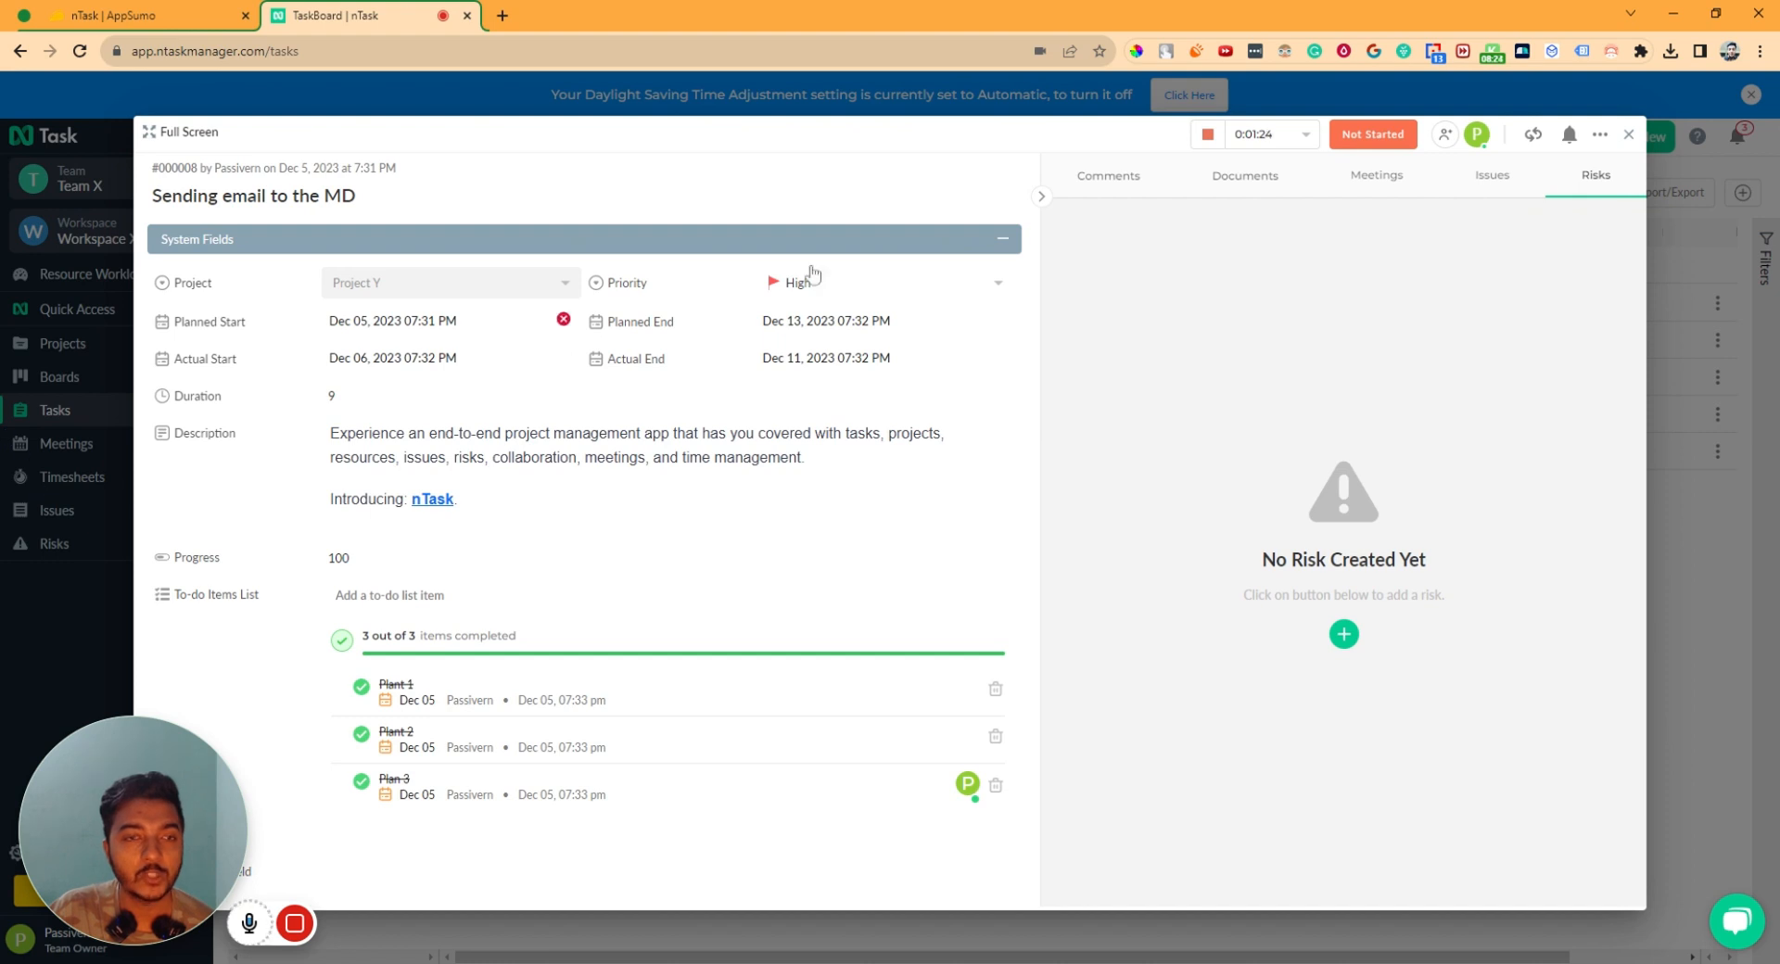
left_click(1629, 134)
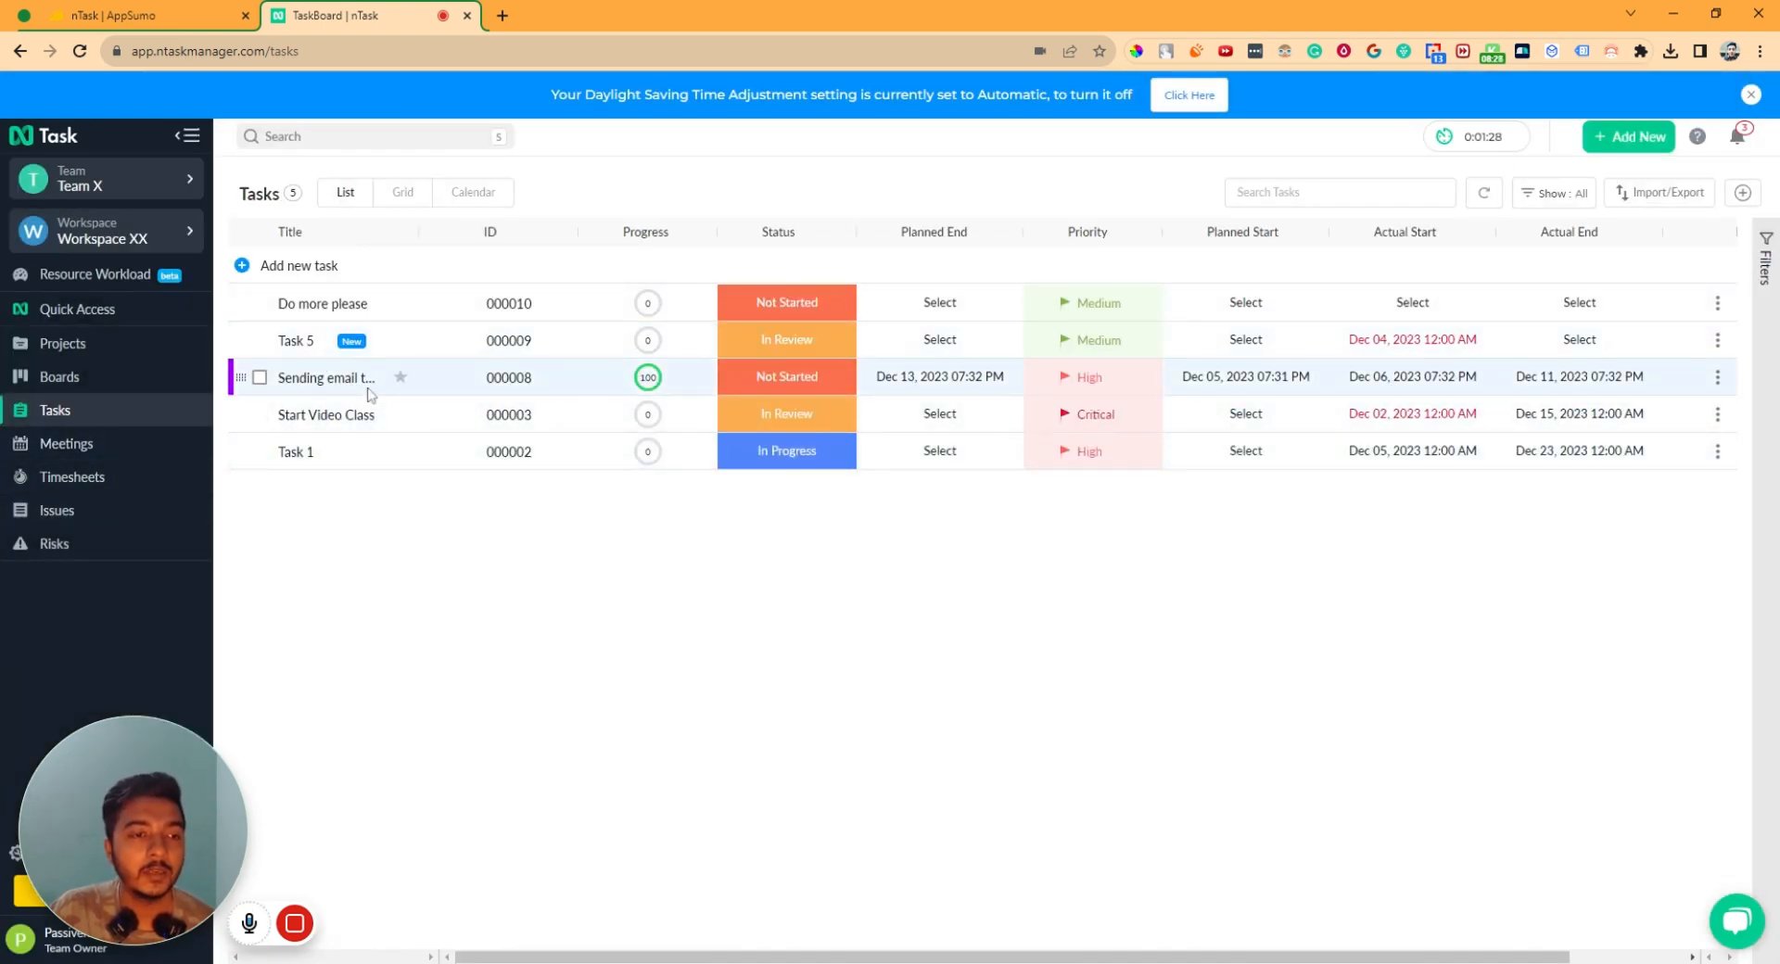
left_click(339, 380)
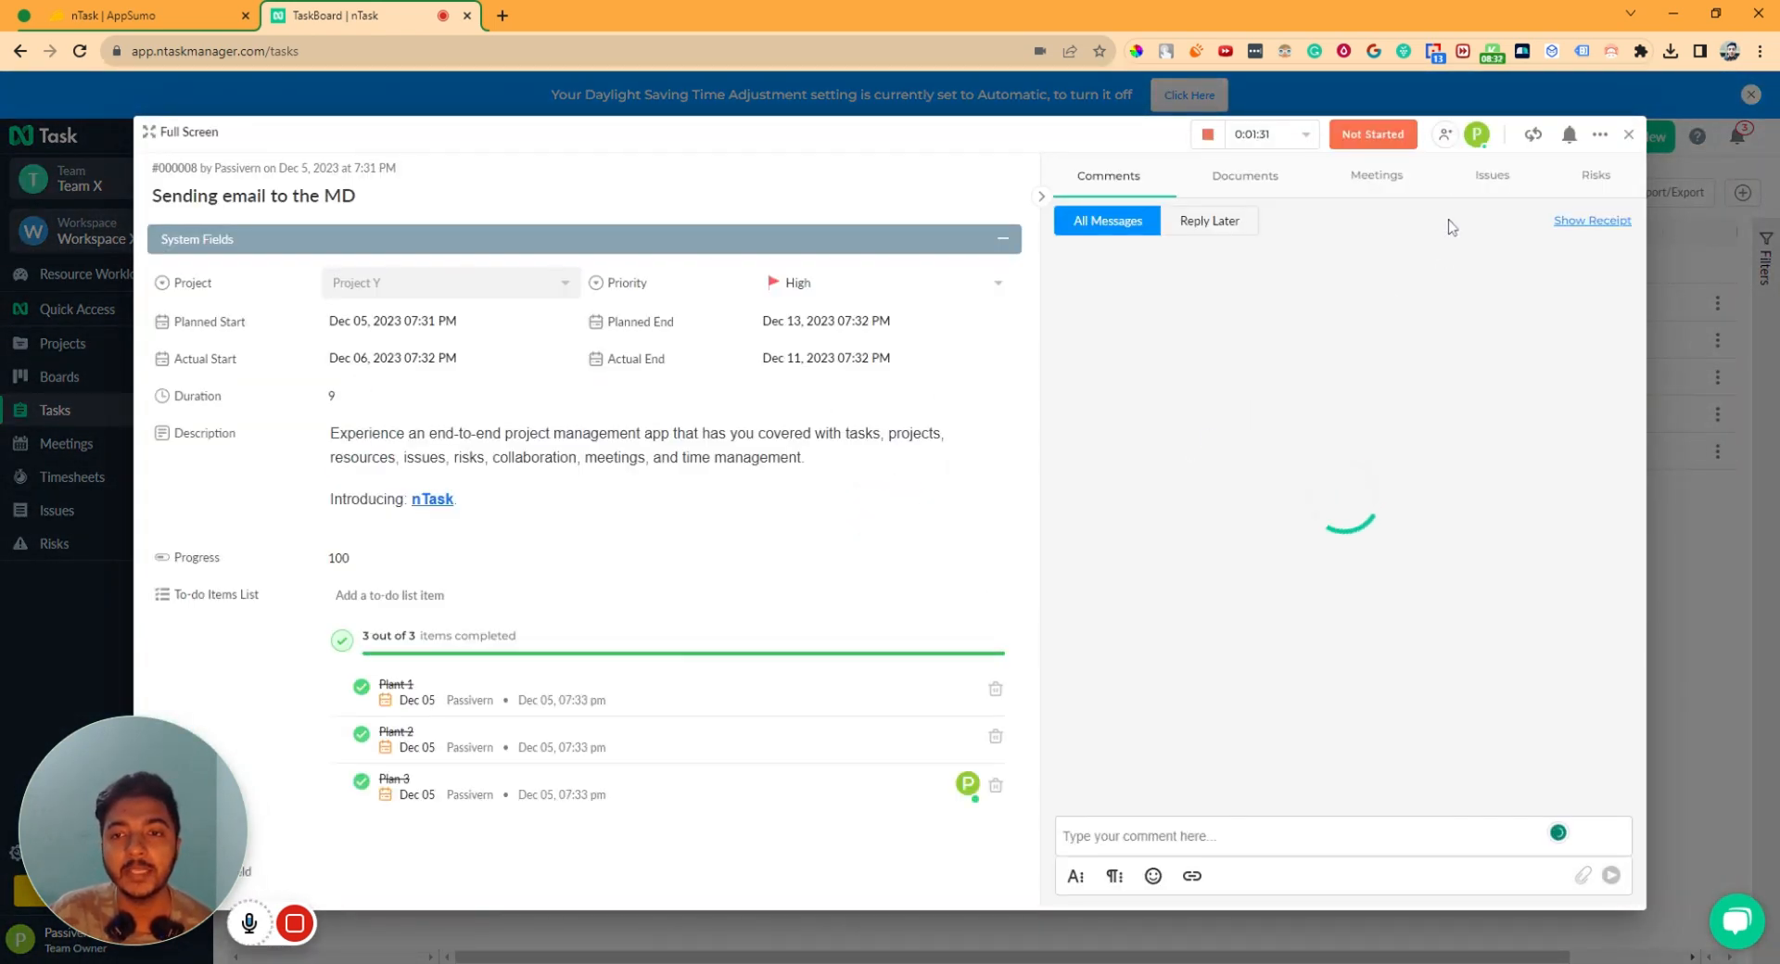
left_click(1470, 184)
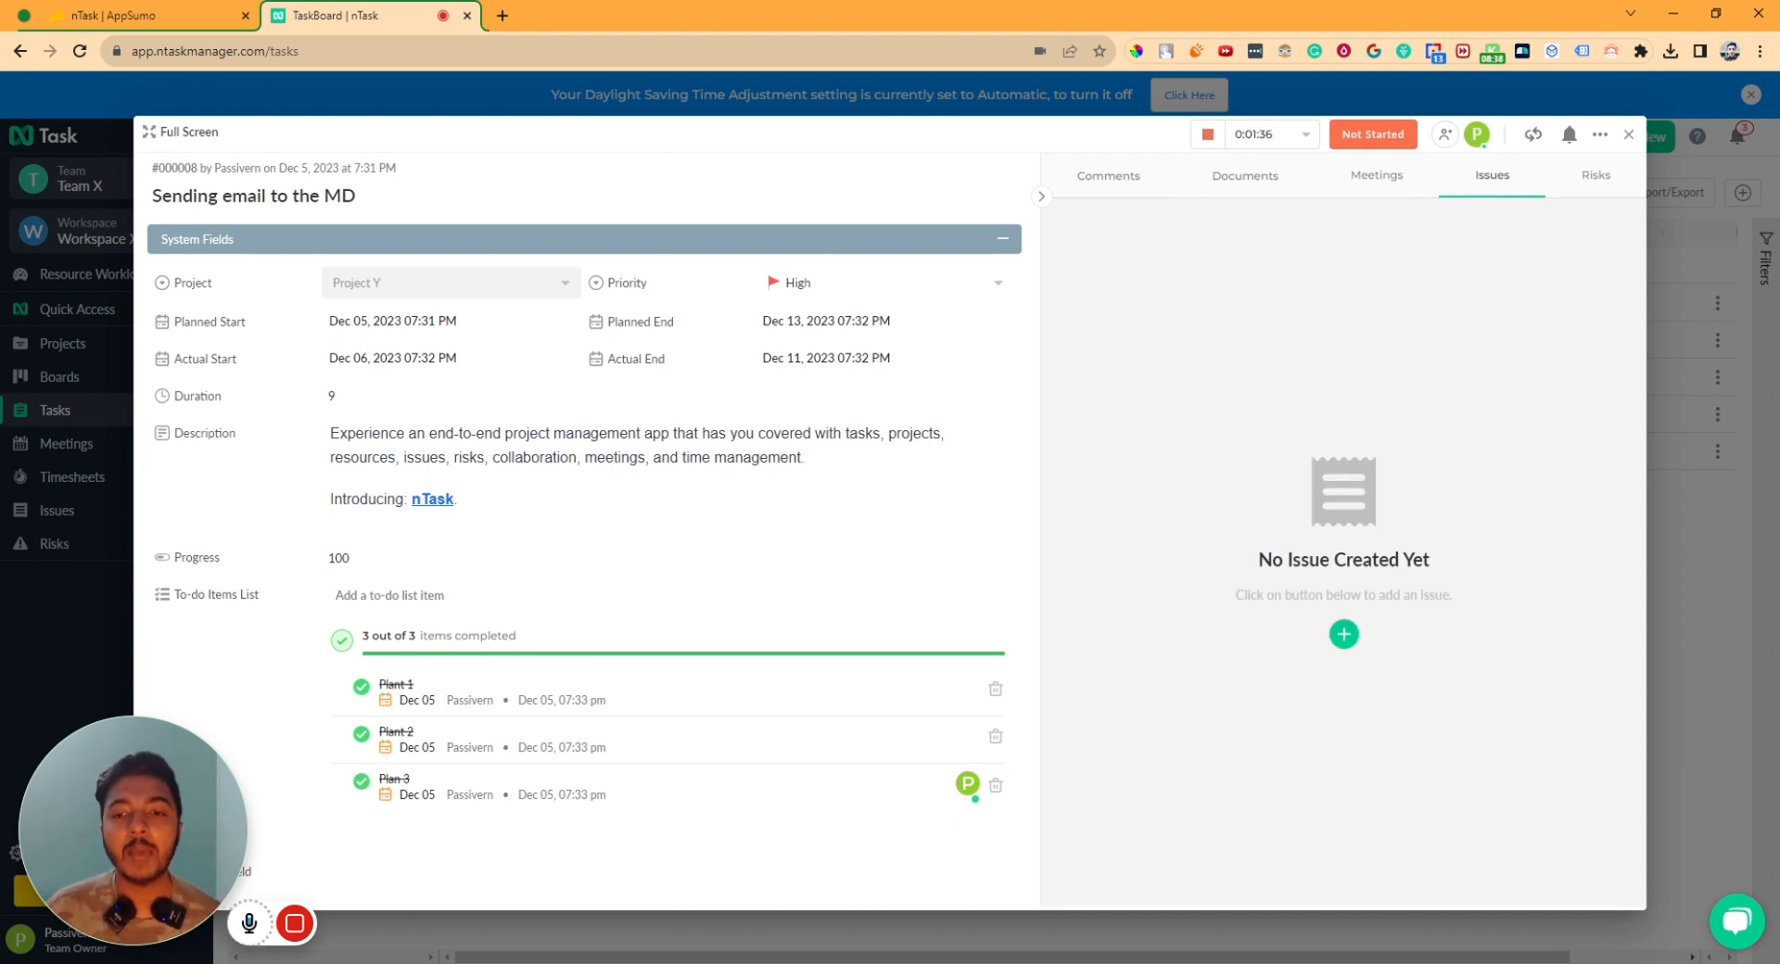
- Start an issue titled 'Issue for SPAM Folde', assigned to the team owner, of type Improvement
left_click(1343, 634)
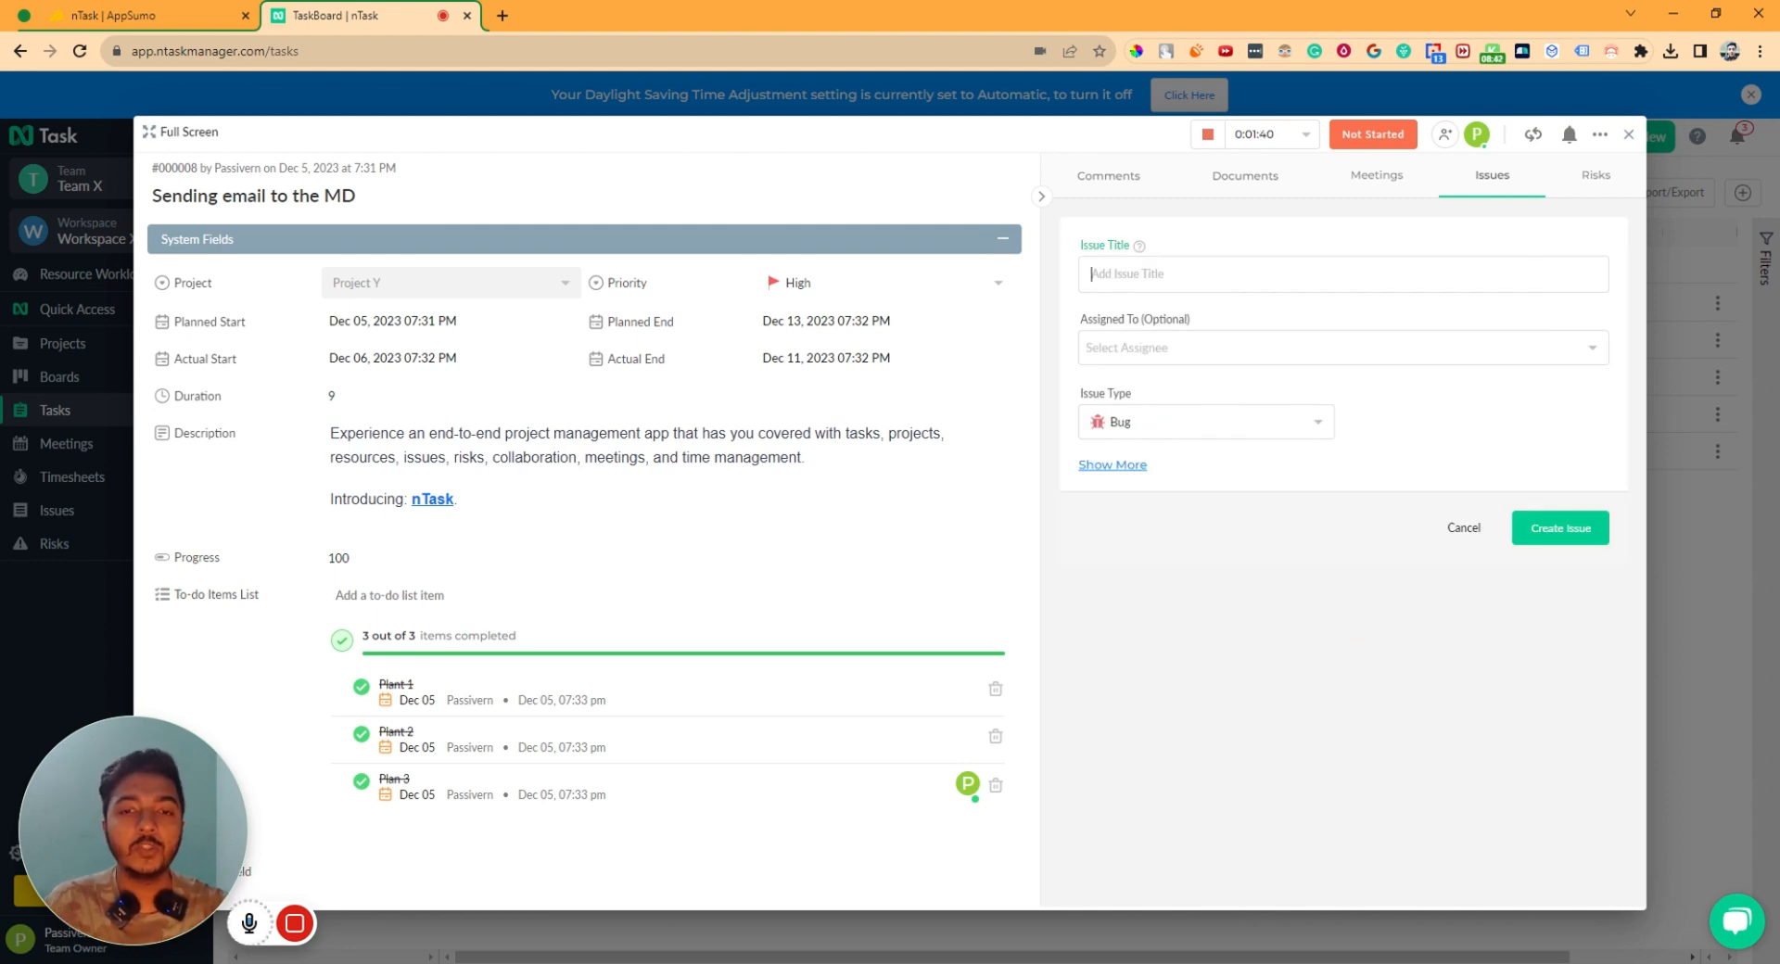
double_click(1099, 247)
key("ctrl+c")
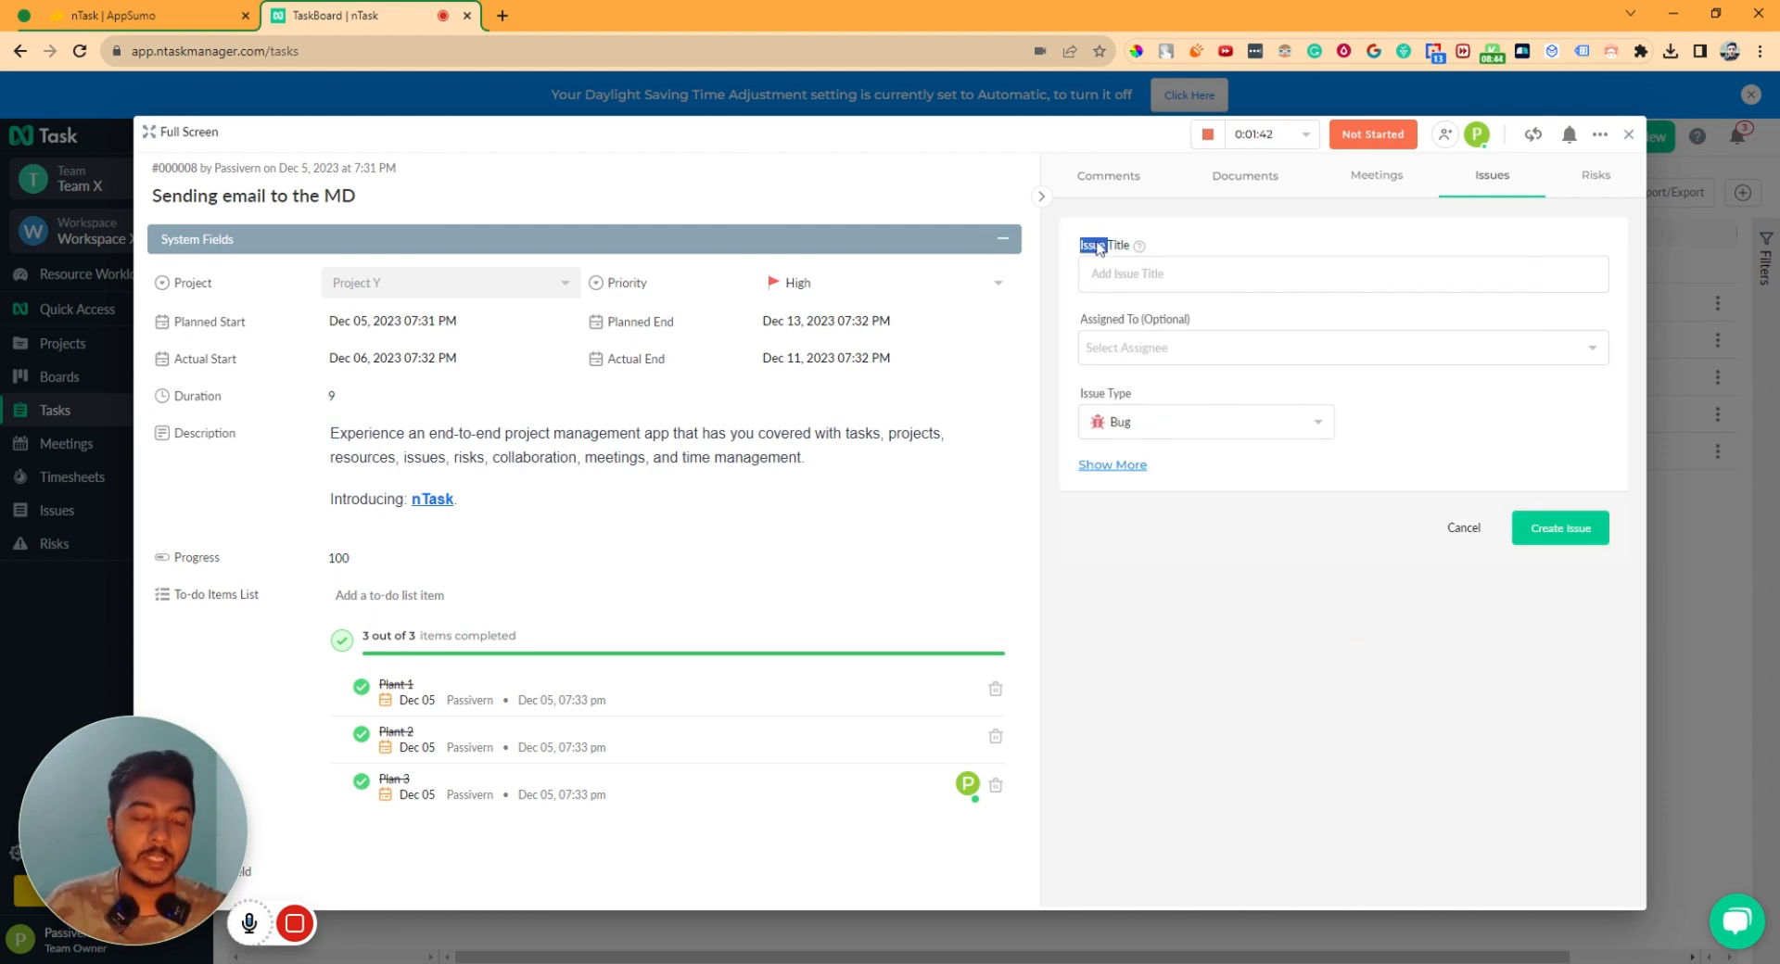
left_click(1119, 274)
key("ctrl+v")
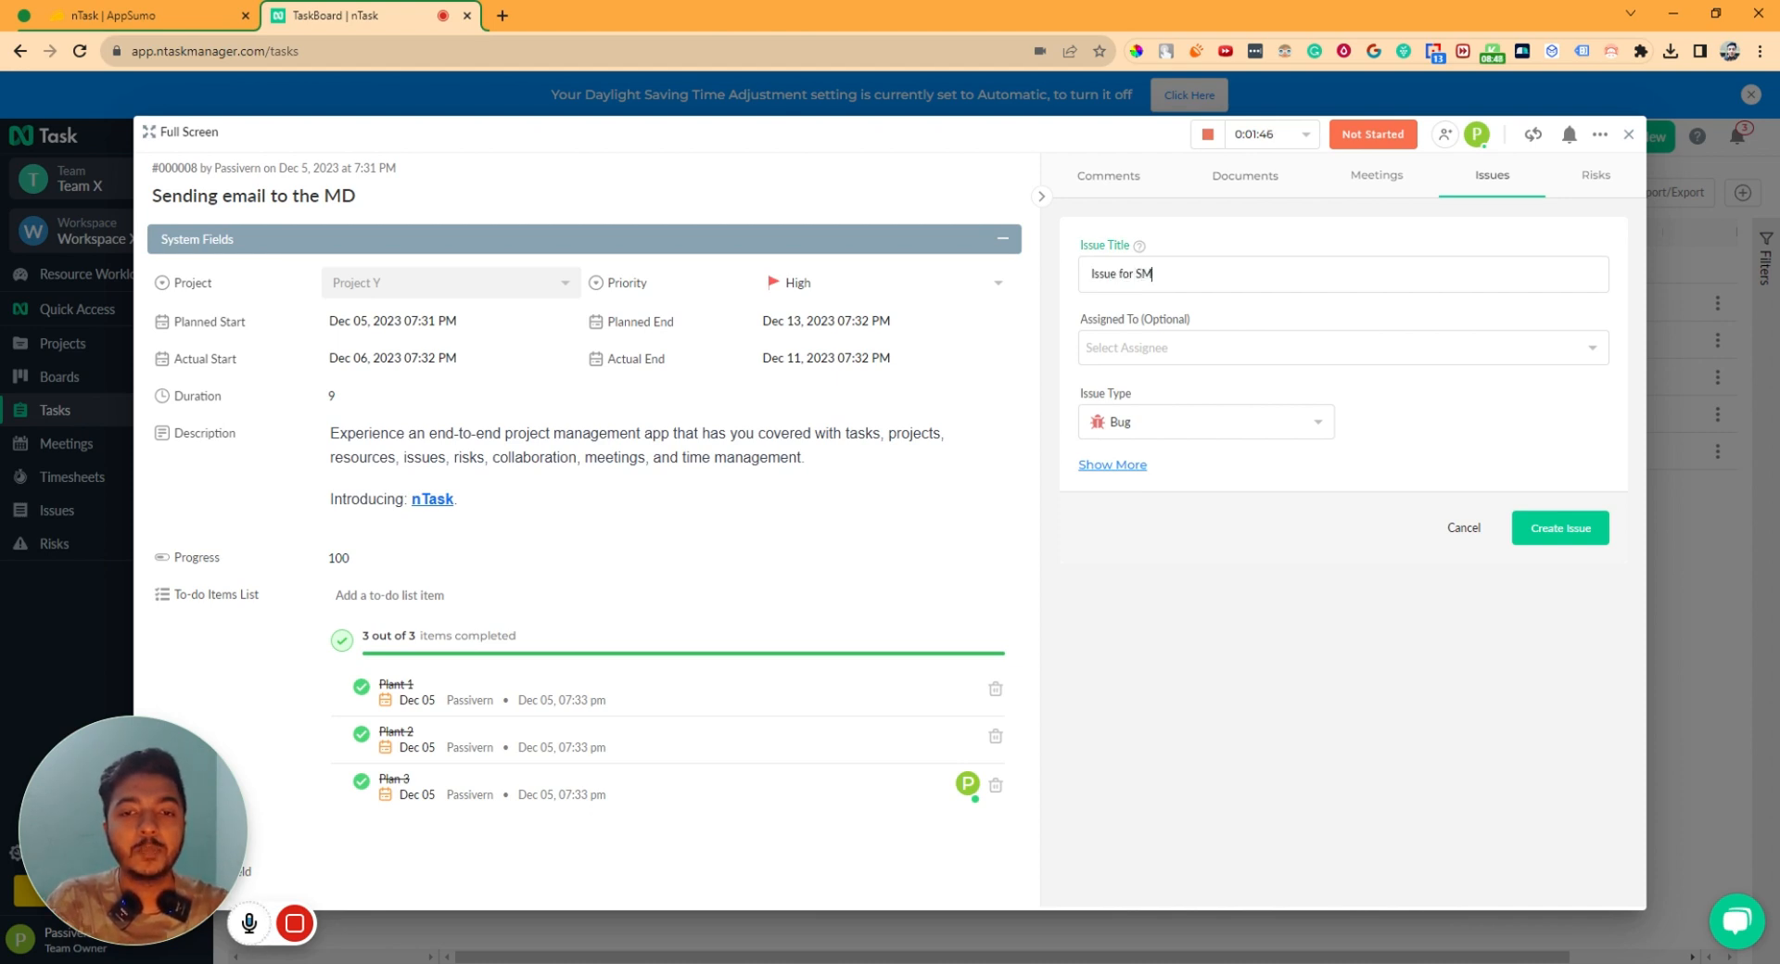
type("for SPAM Fo")
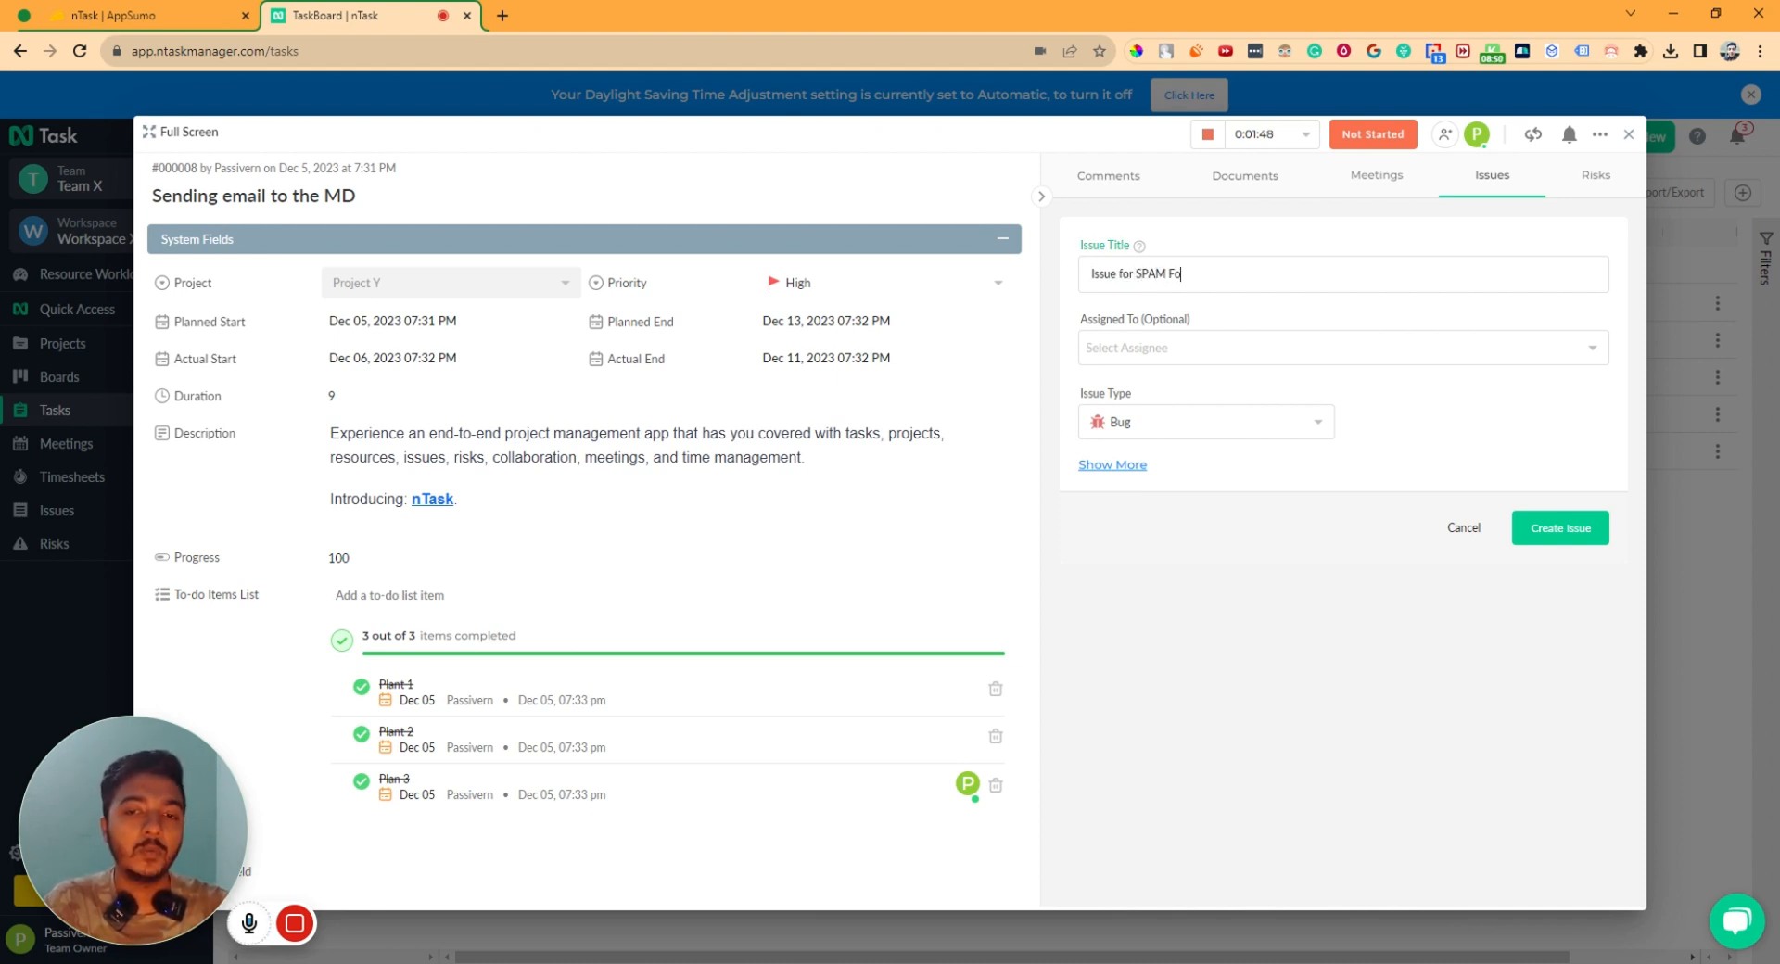
type("lde")
left_click(1134, 349)
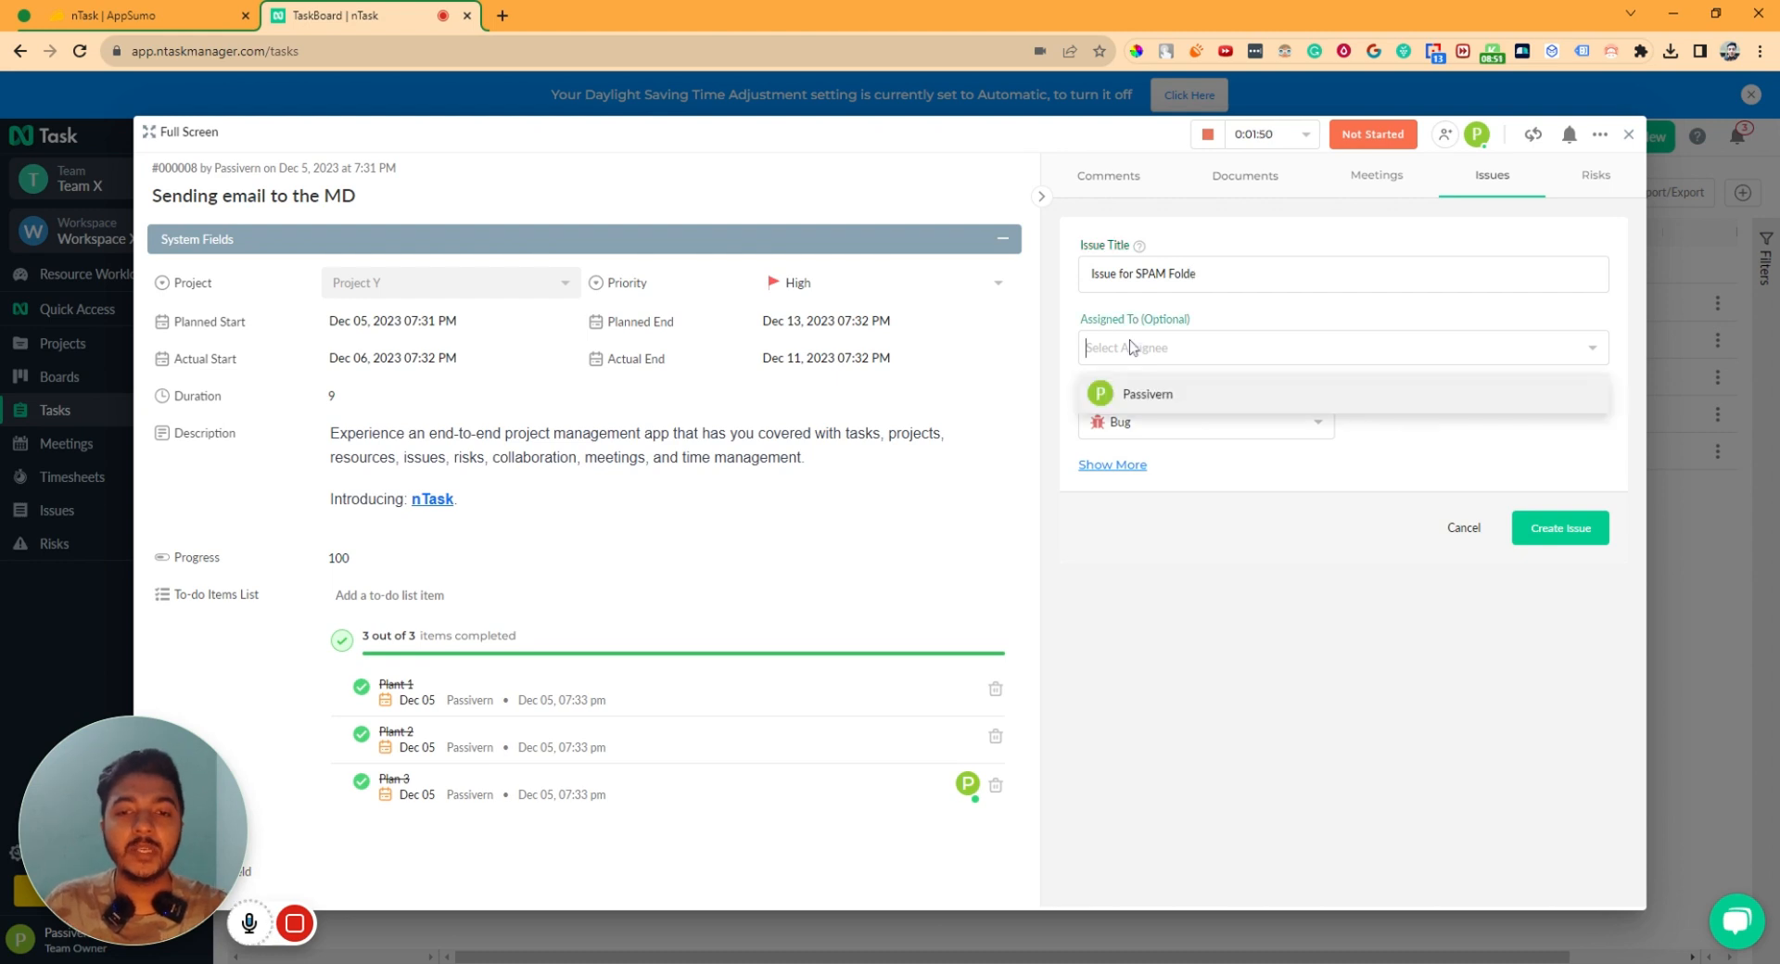
left_click(1126, 393)
left_click(1165, 432)
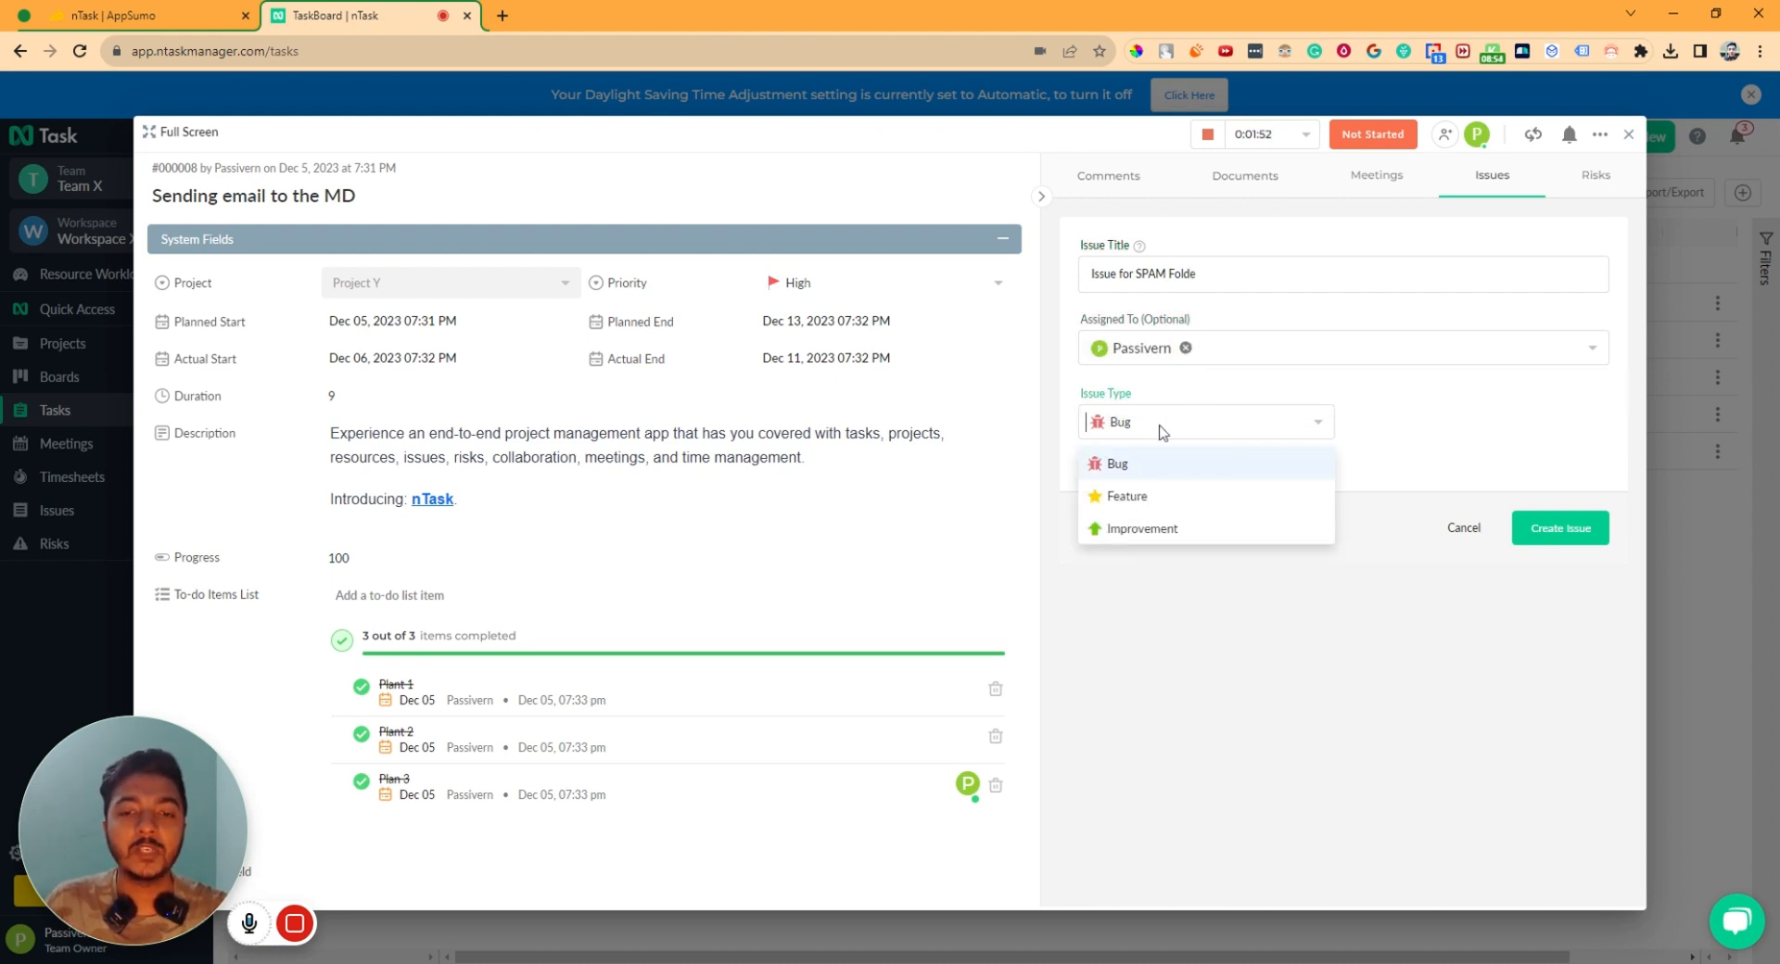
left_click(1165, 527)
- Give the issue High priority, Open status, and actual dates Dec 08 to Dec 13
left_click(1138, 473)
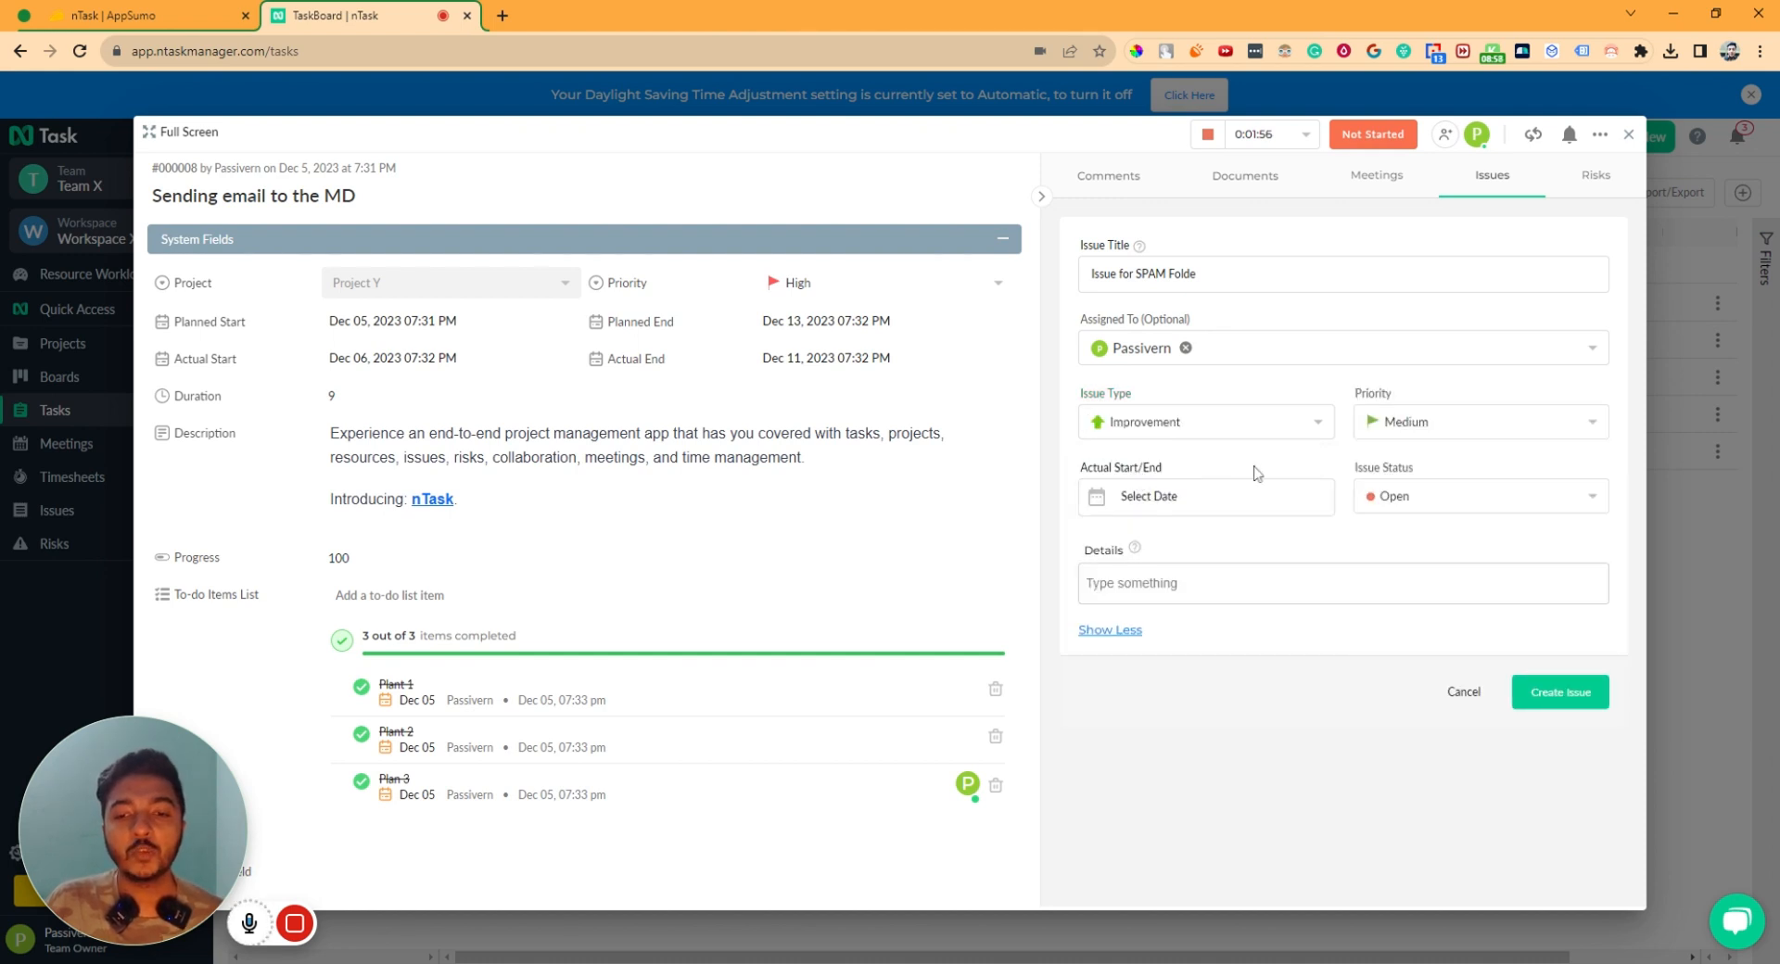
left_click(1415, 432)
left_click(1405, 493)
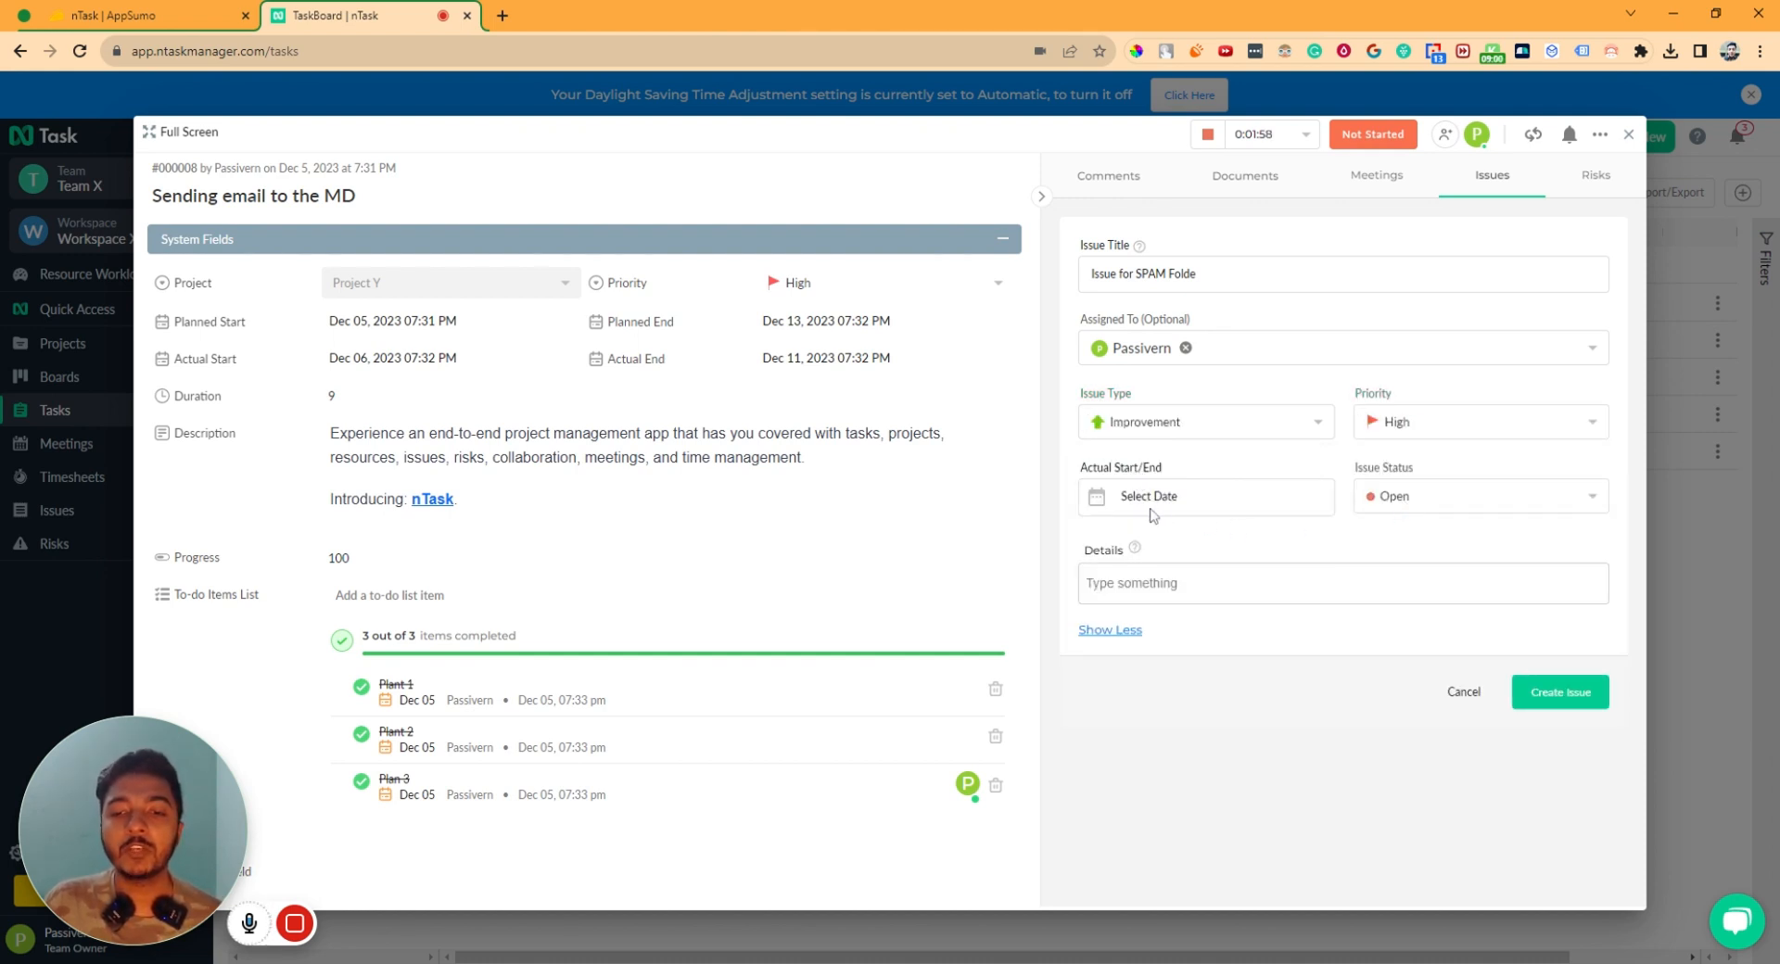
left_click(1151, 508)
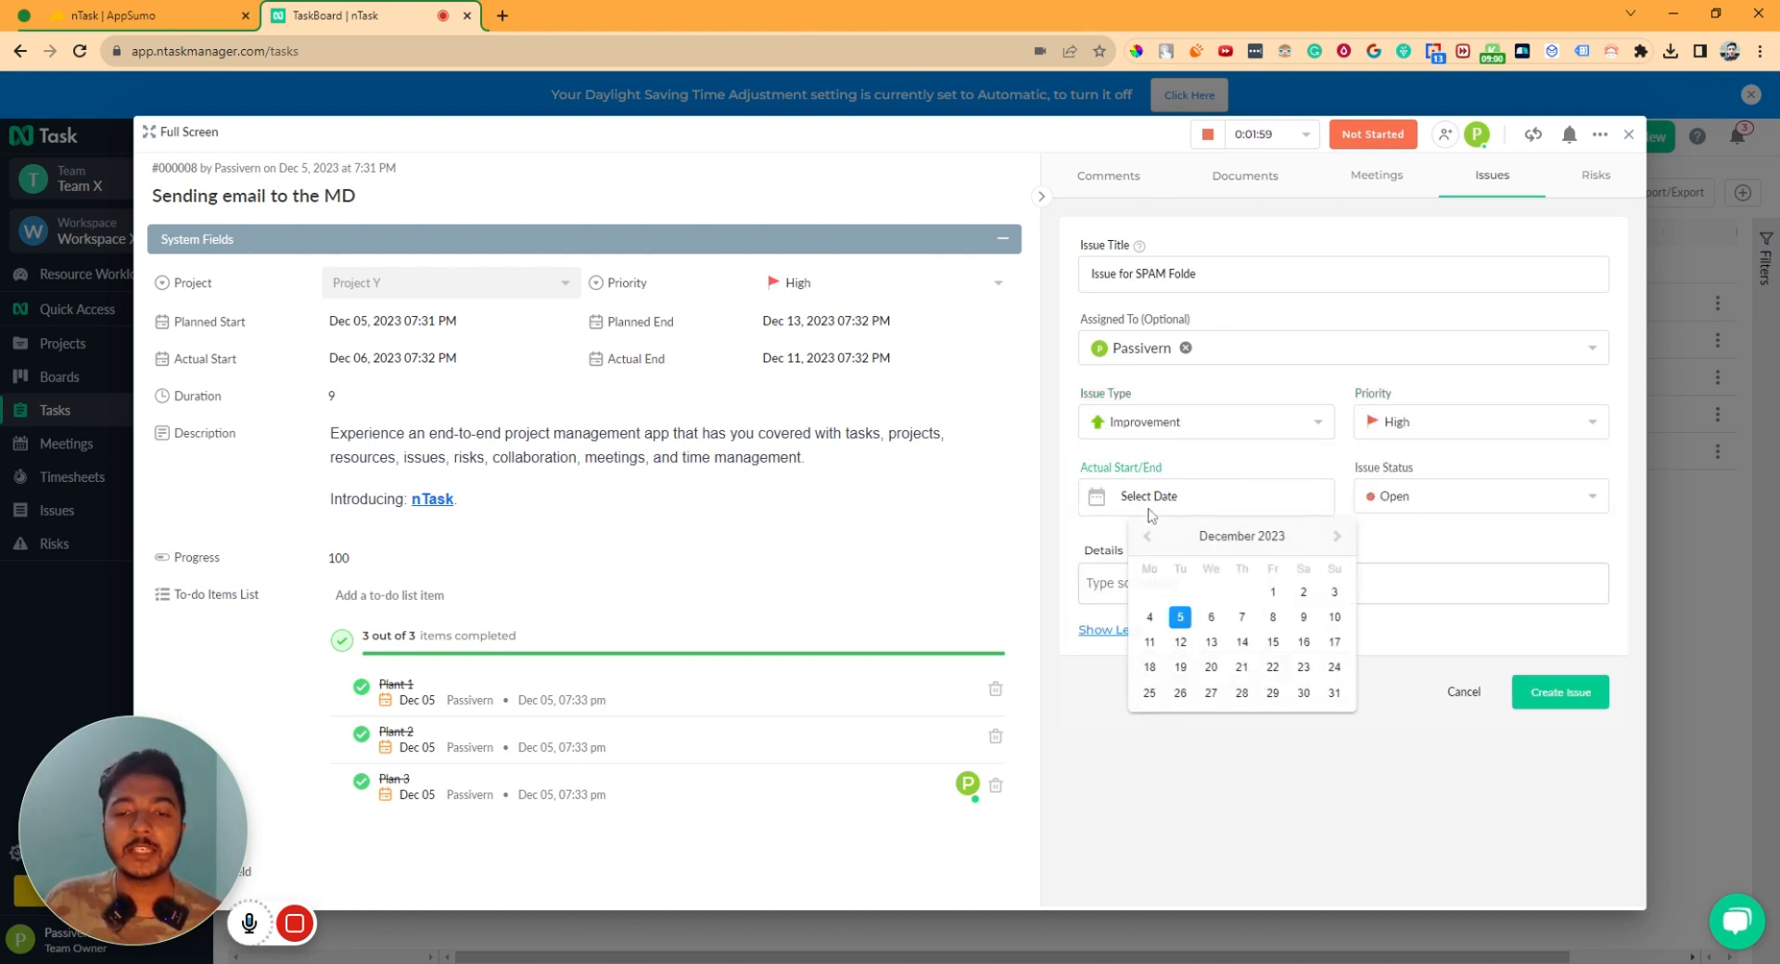
left_click(1272, 616)
left_click(1406, 501)
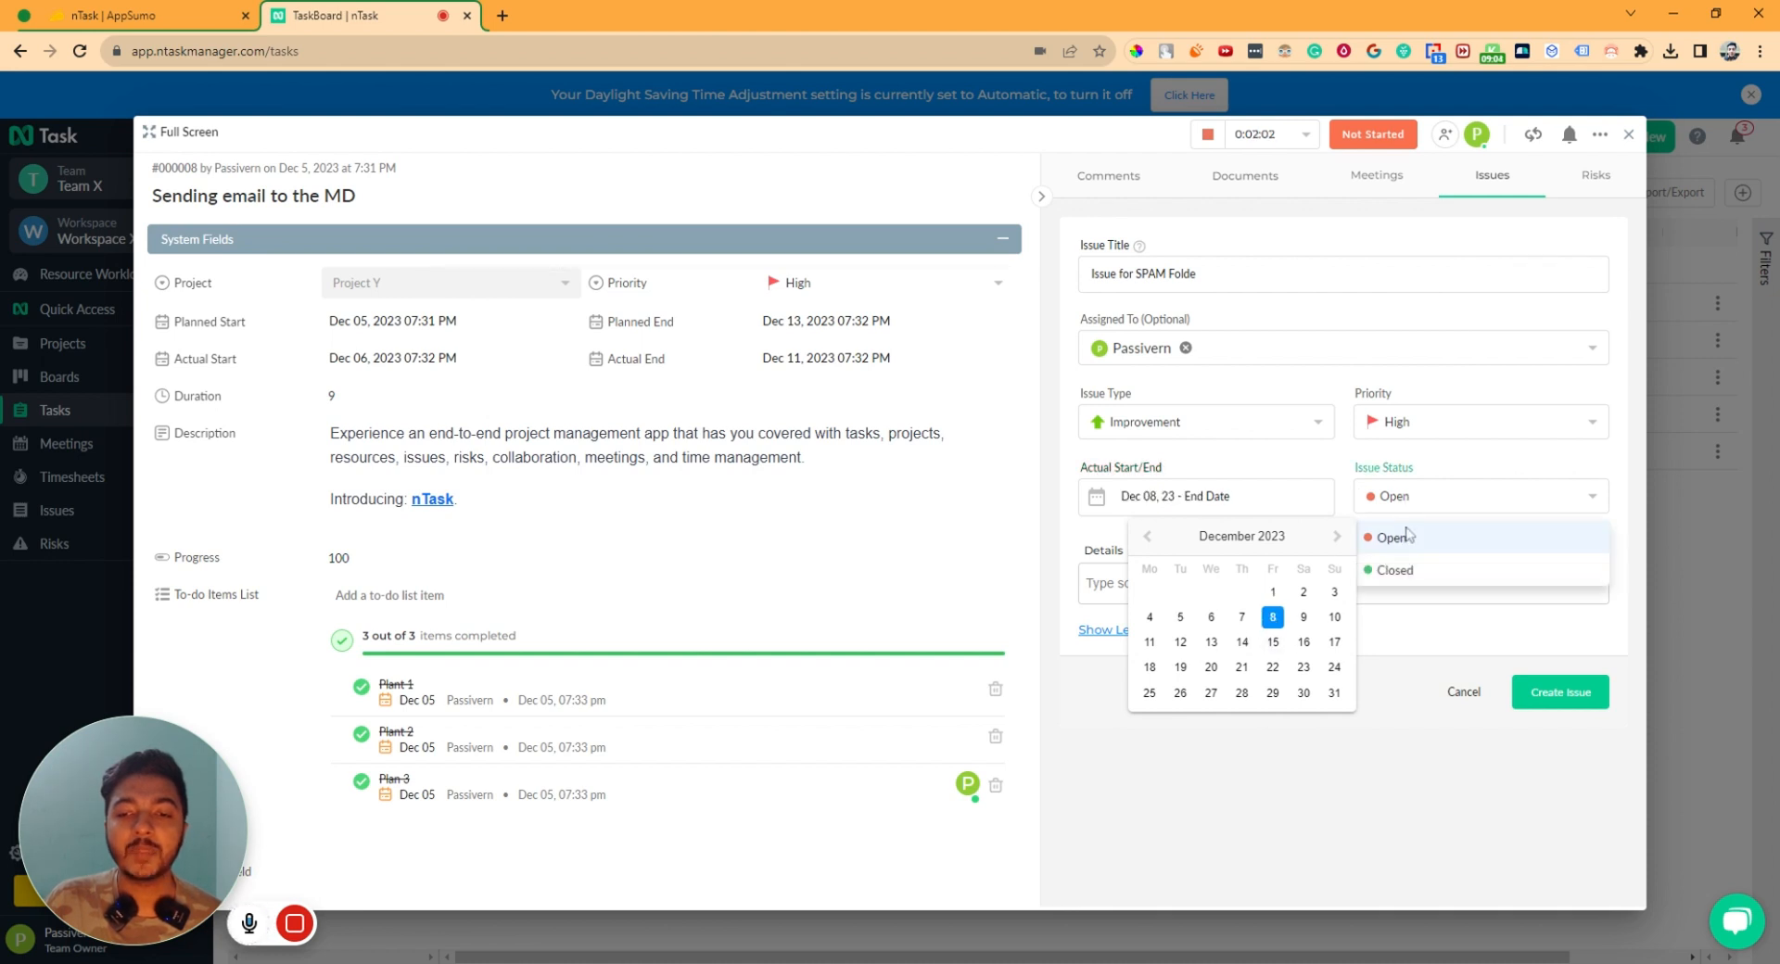
left_click(1404, 538)
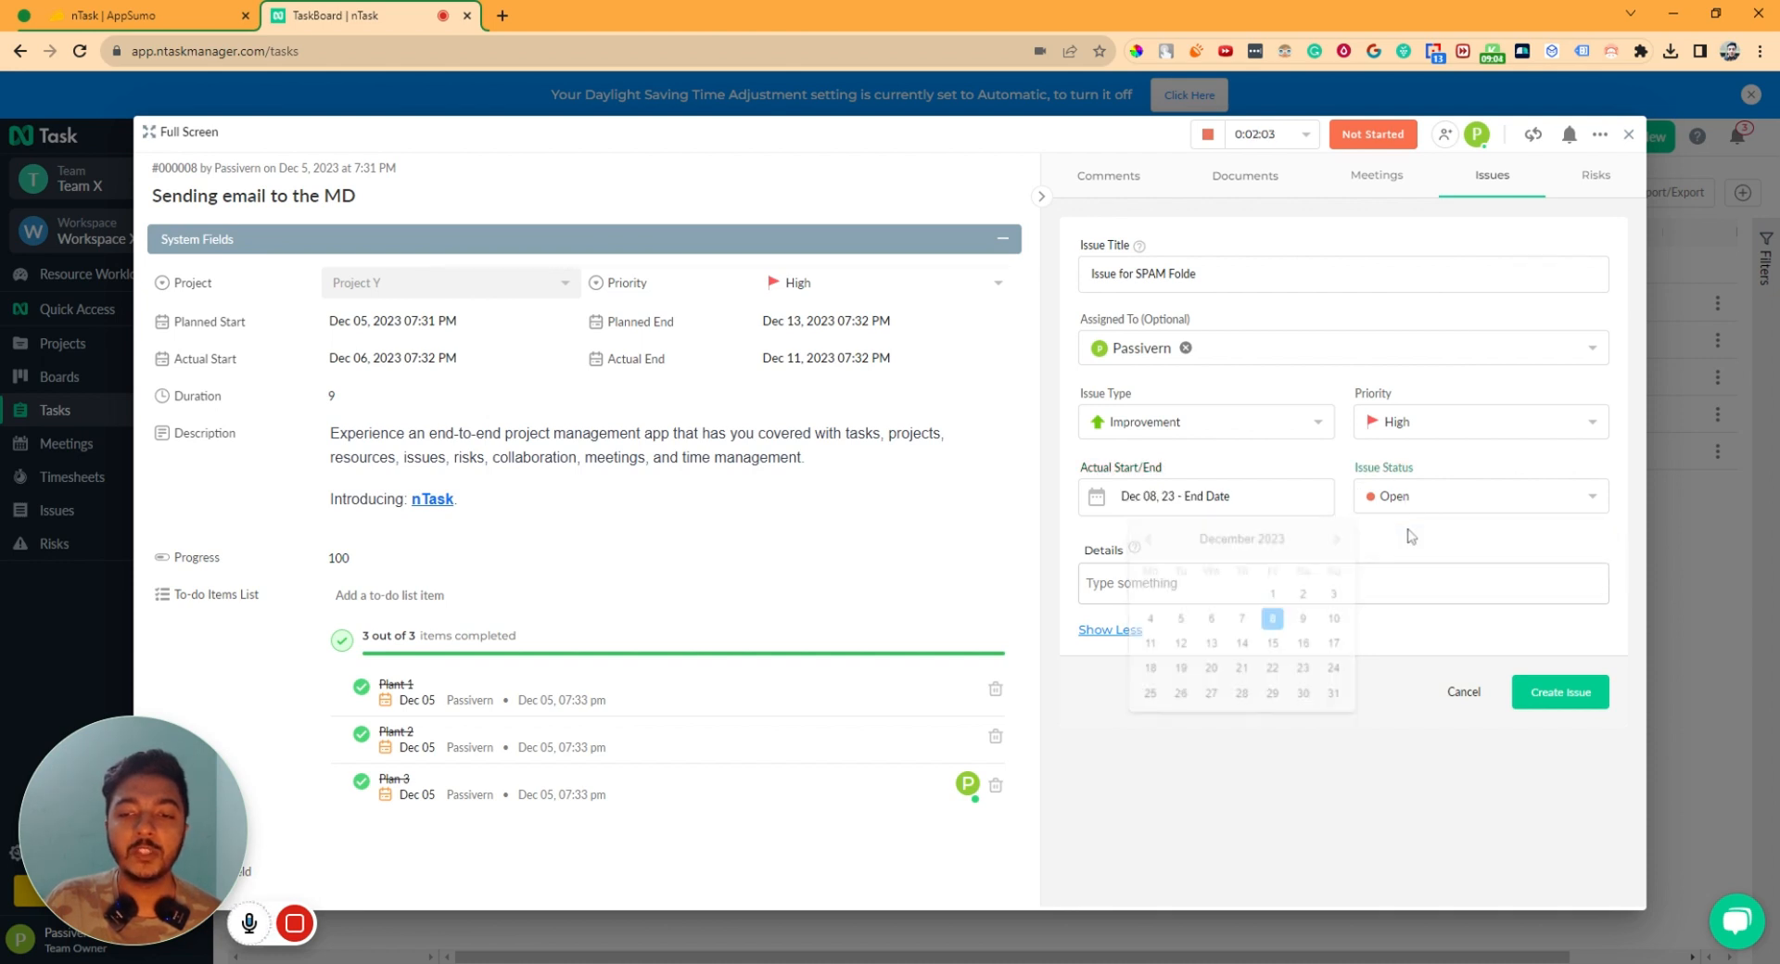
left_click(1196, 494)
left_click(1211, 642)
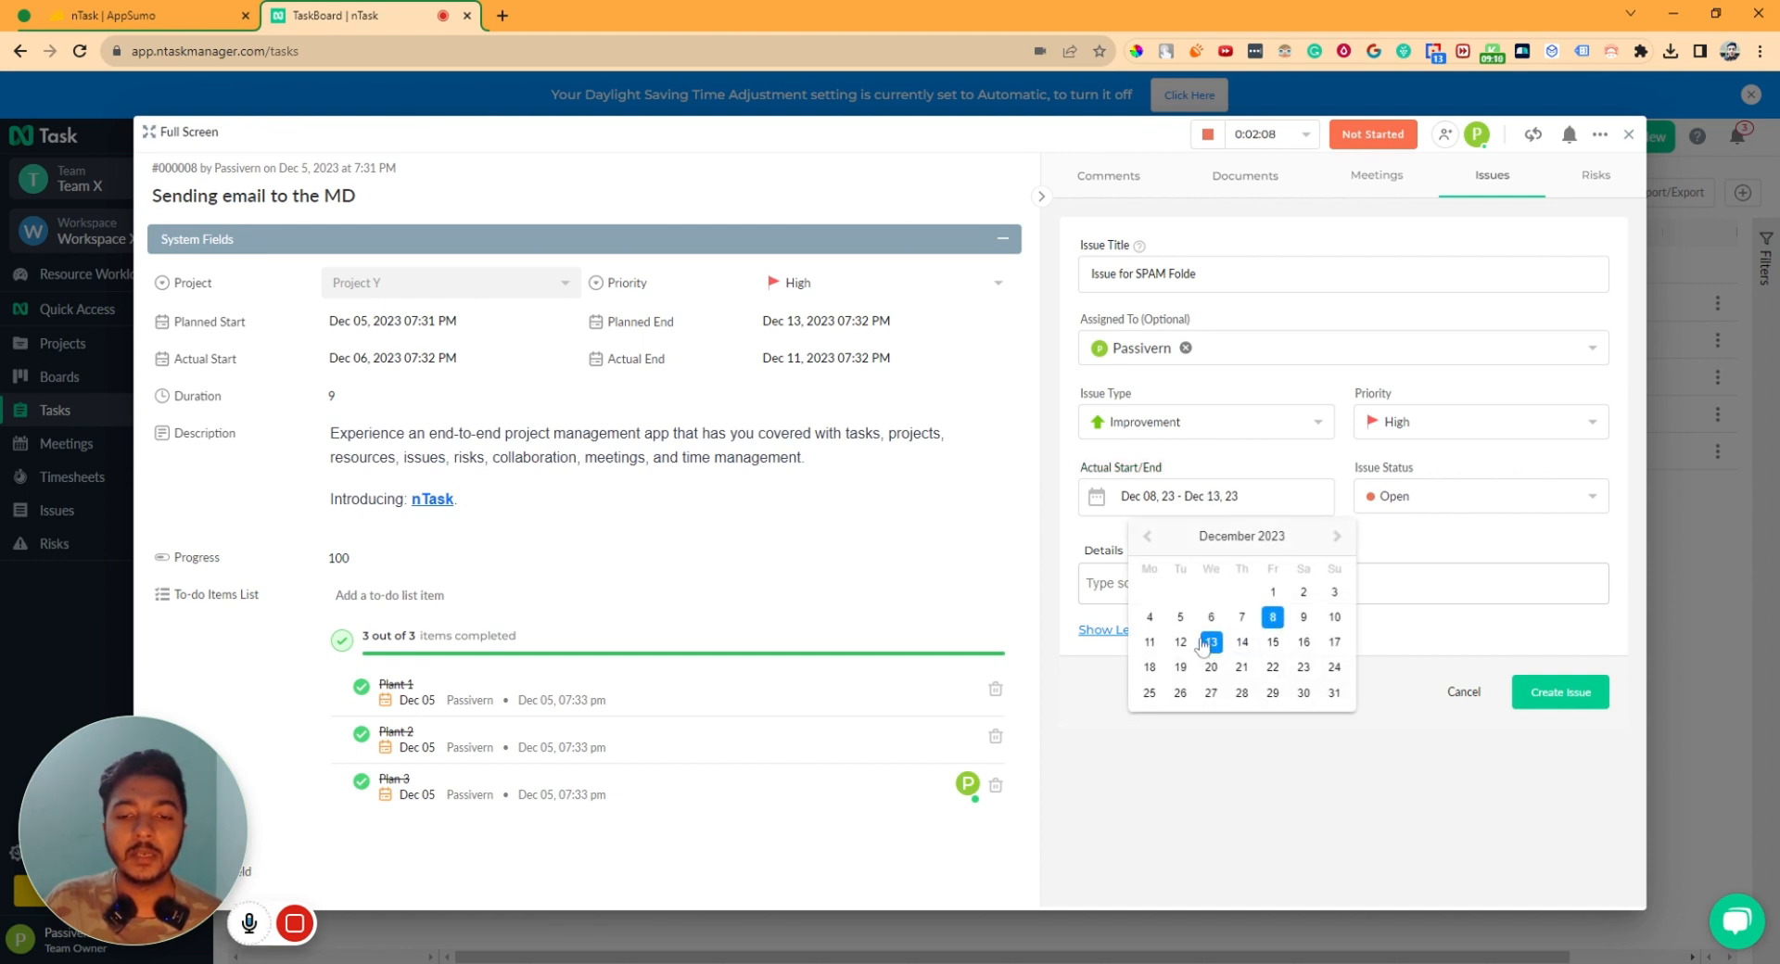
- Enter 'Issue' as the details and create the issue
left_click(1287, 726)
left_click(1129, 586)
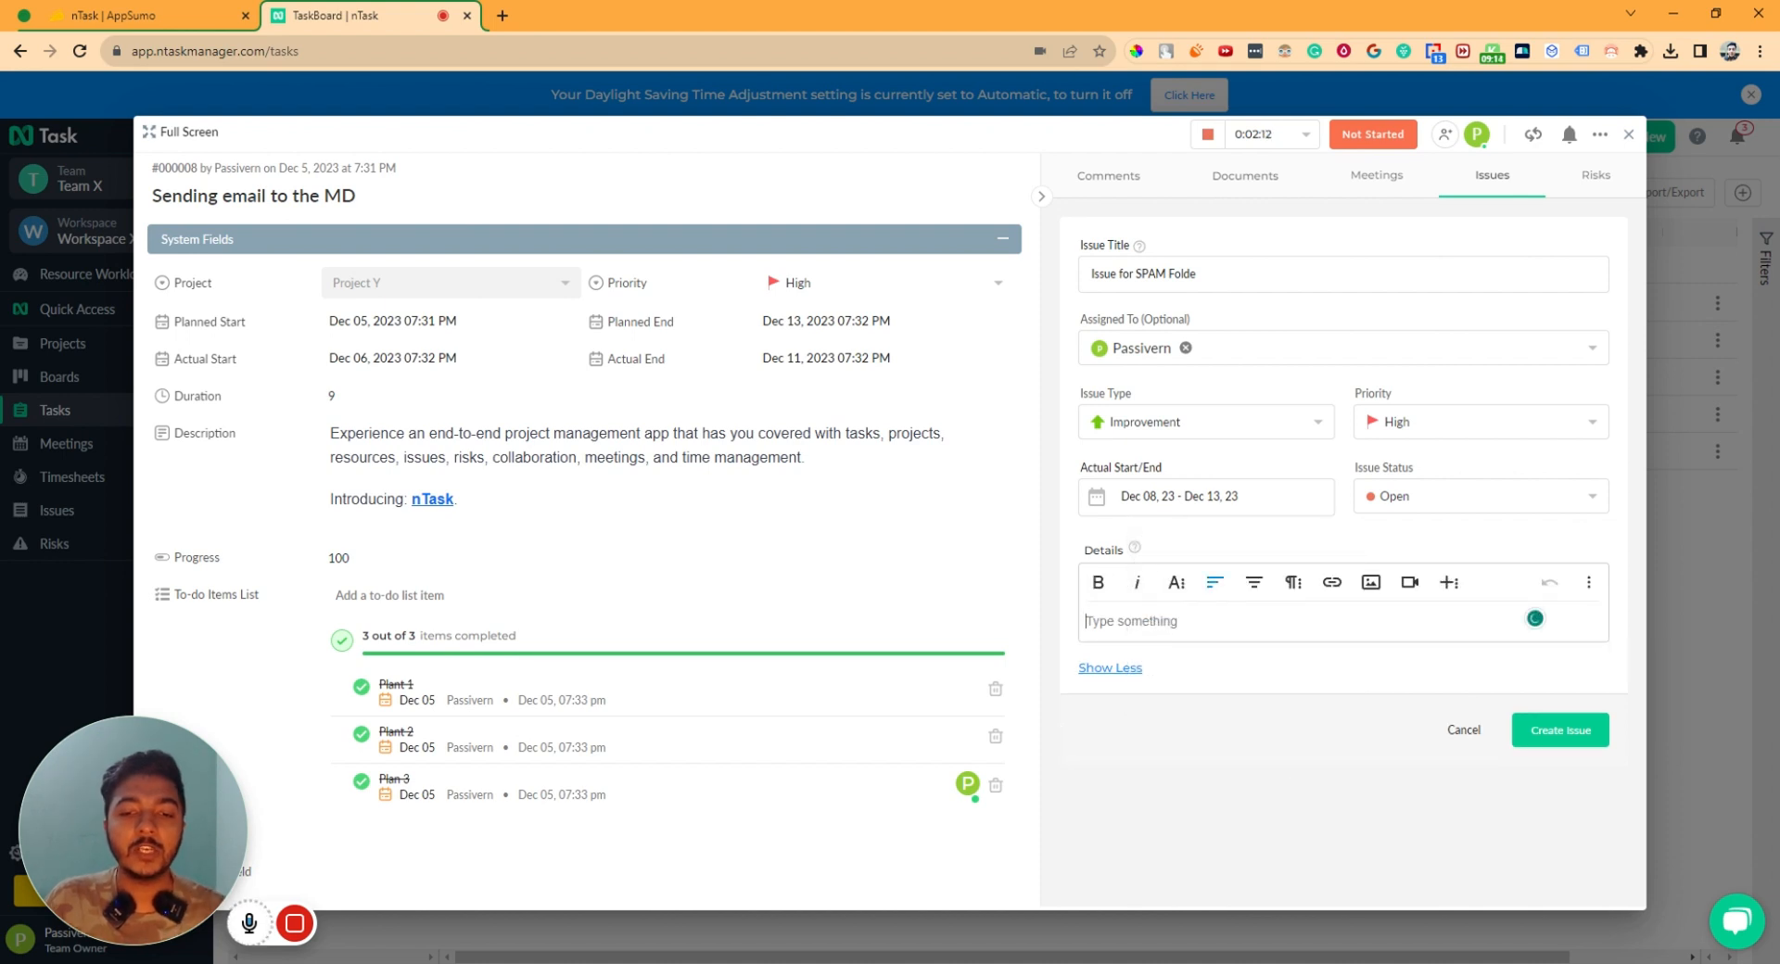
type("Issue")
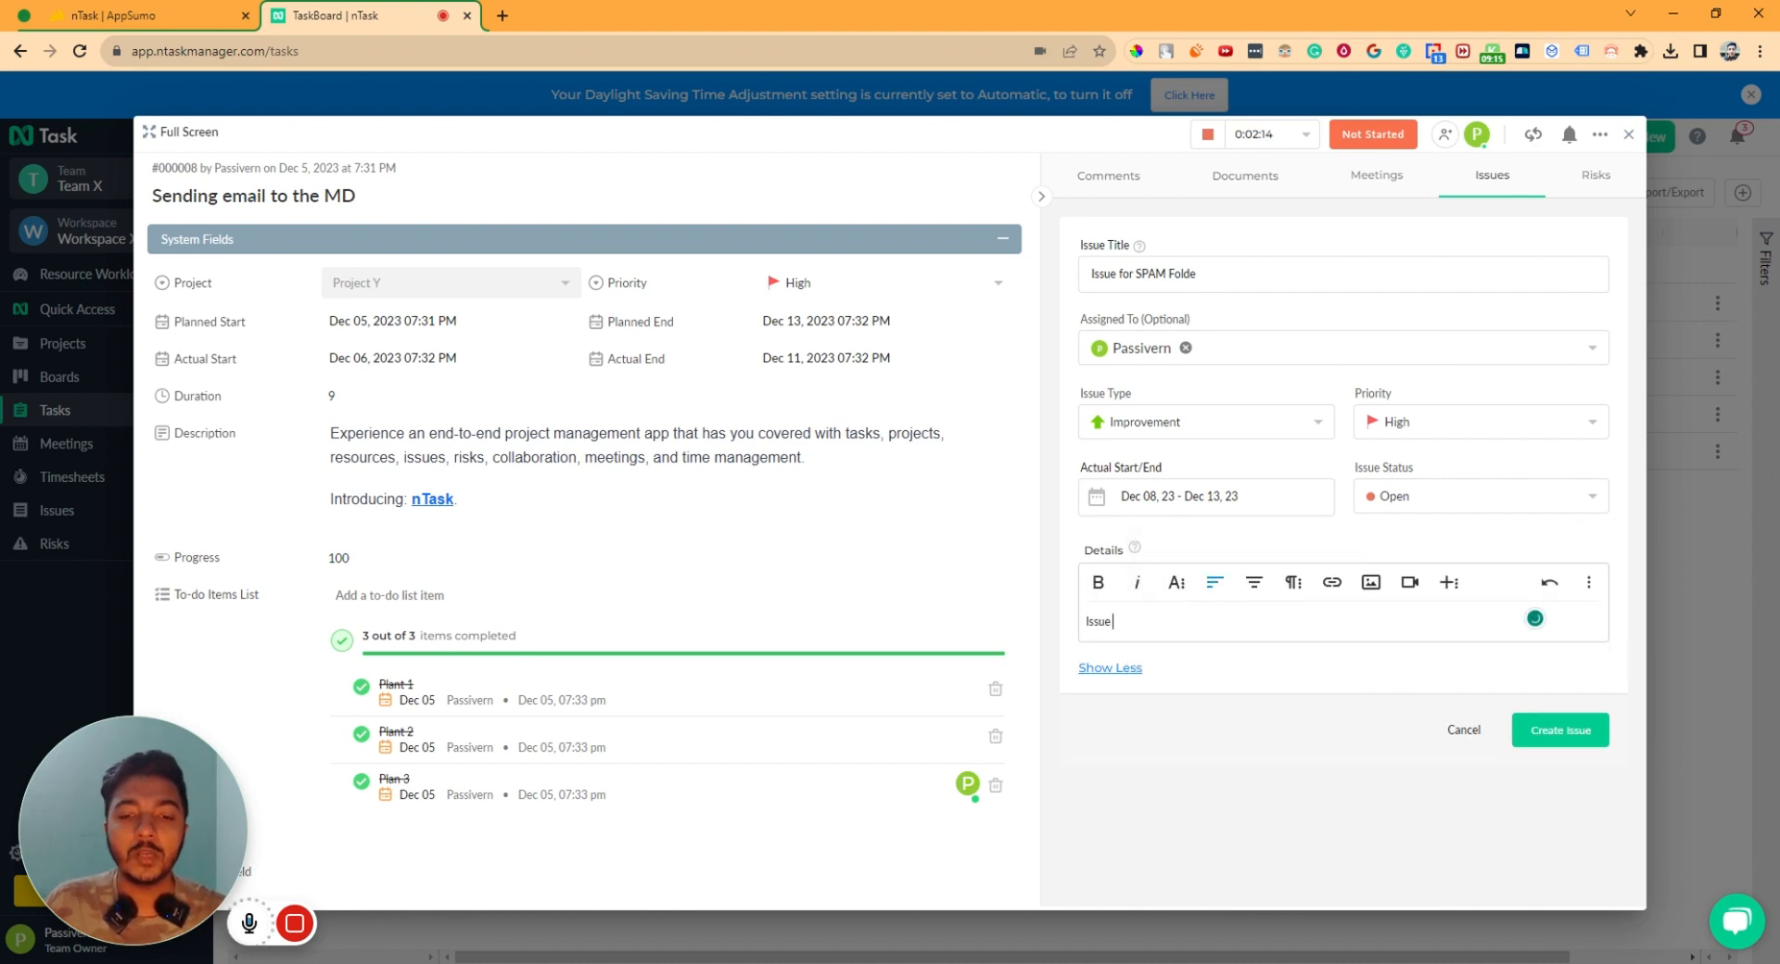
left_click(1133, 673)
left_click(1528, 696)
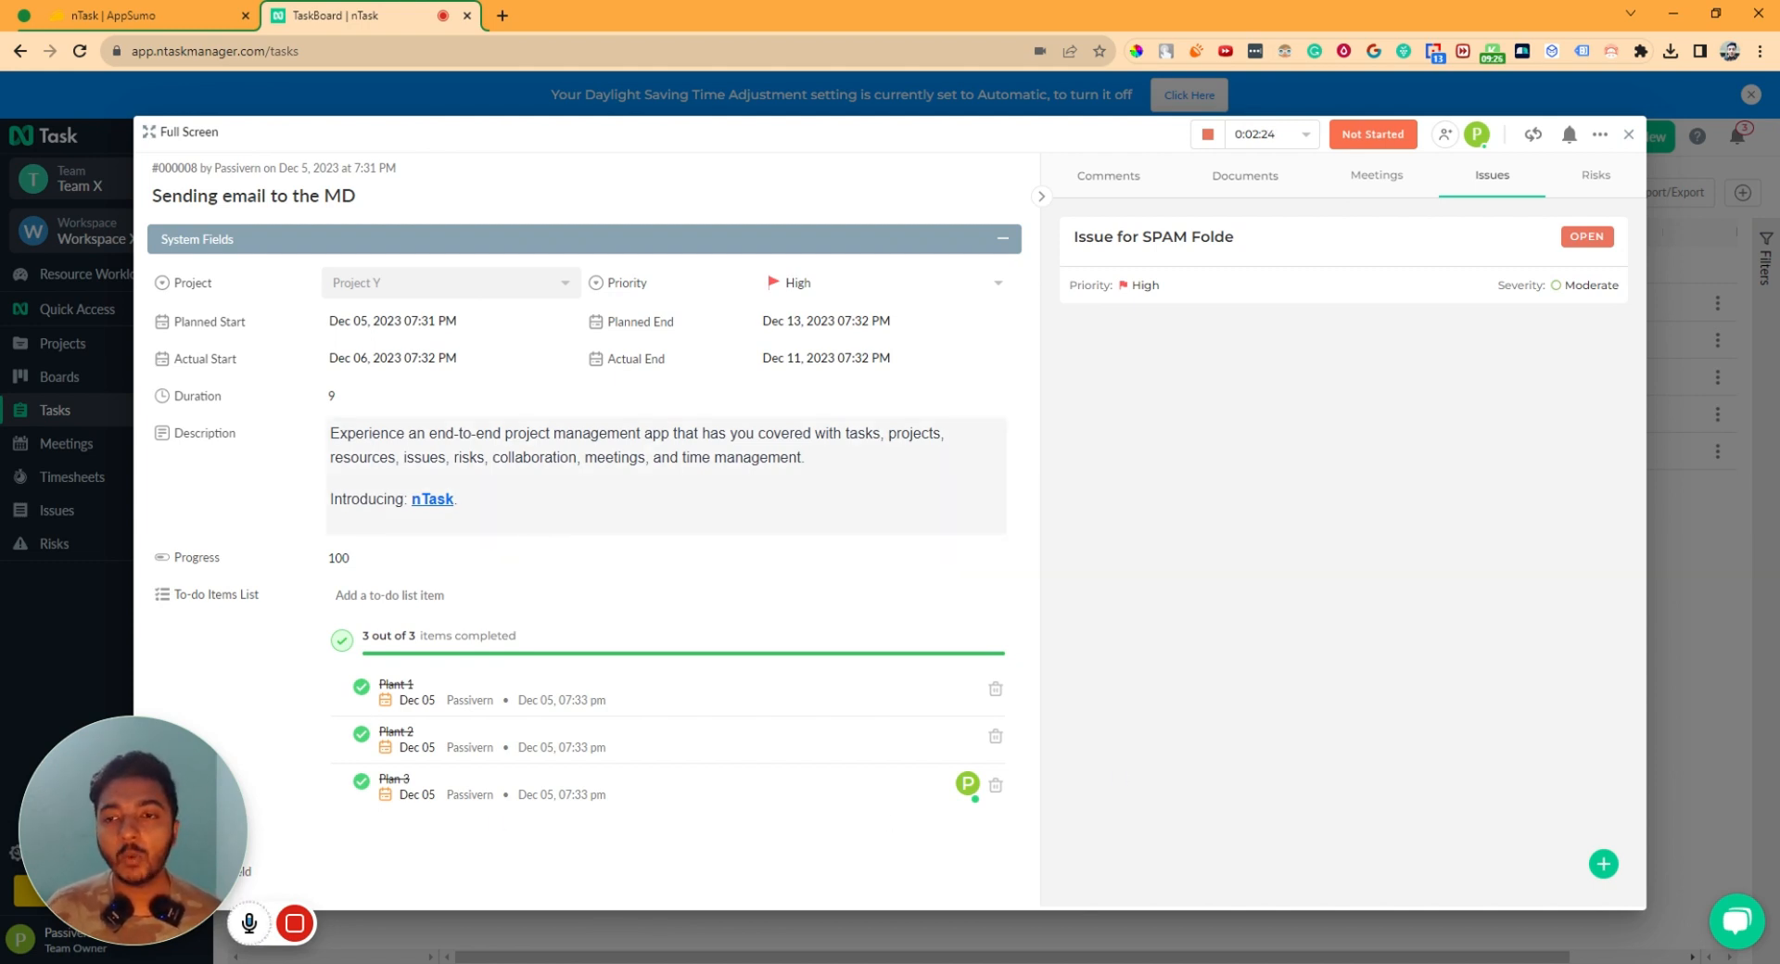
- Start a new risk titled 'Risk for Planning to MD' owned by the only team member
left_click(1578, 185)
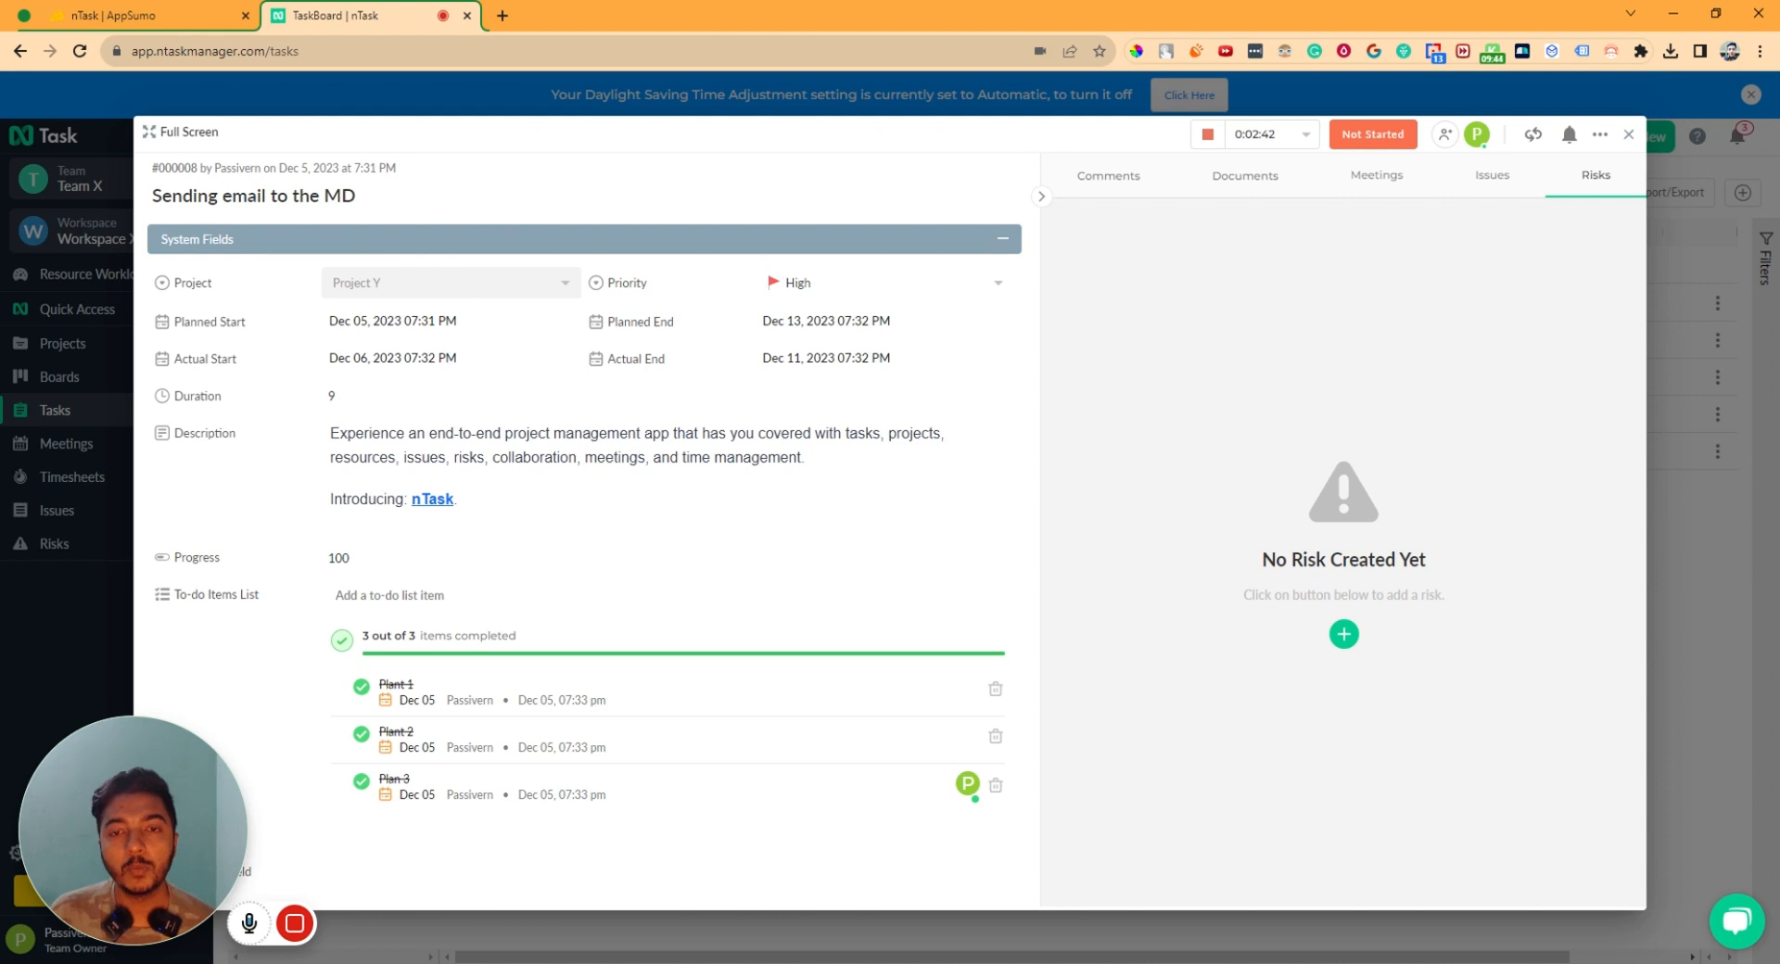
left_click(1344, 634)
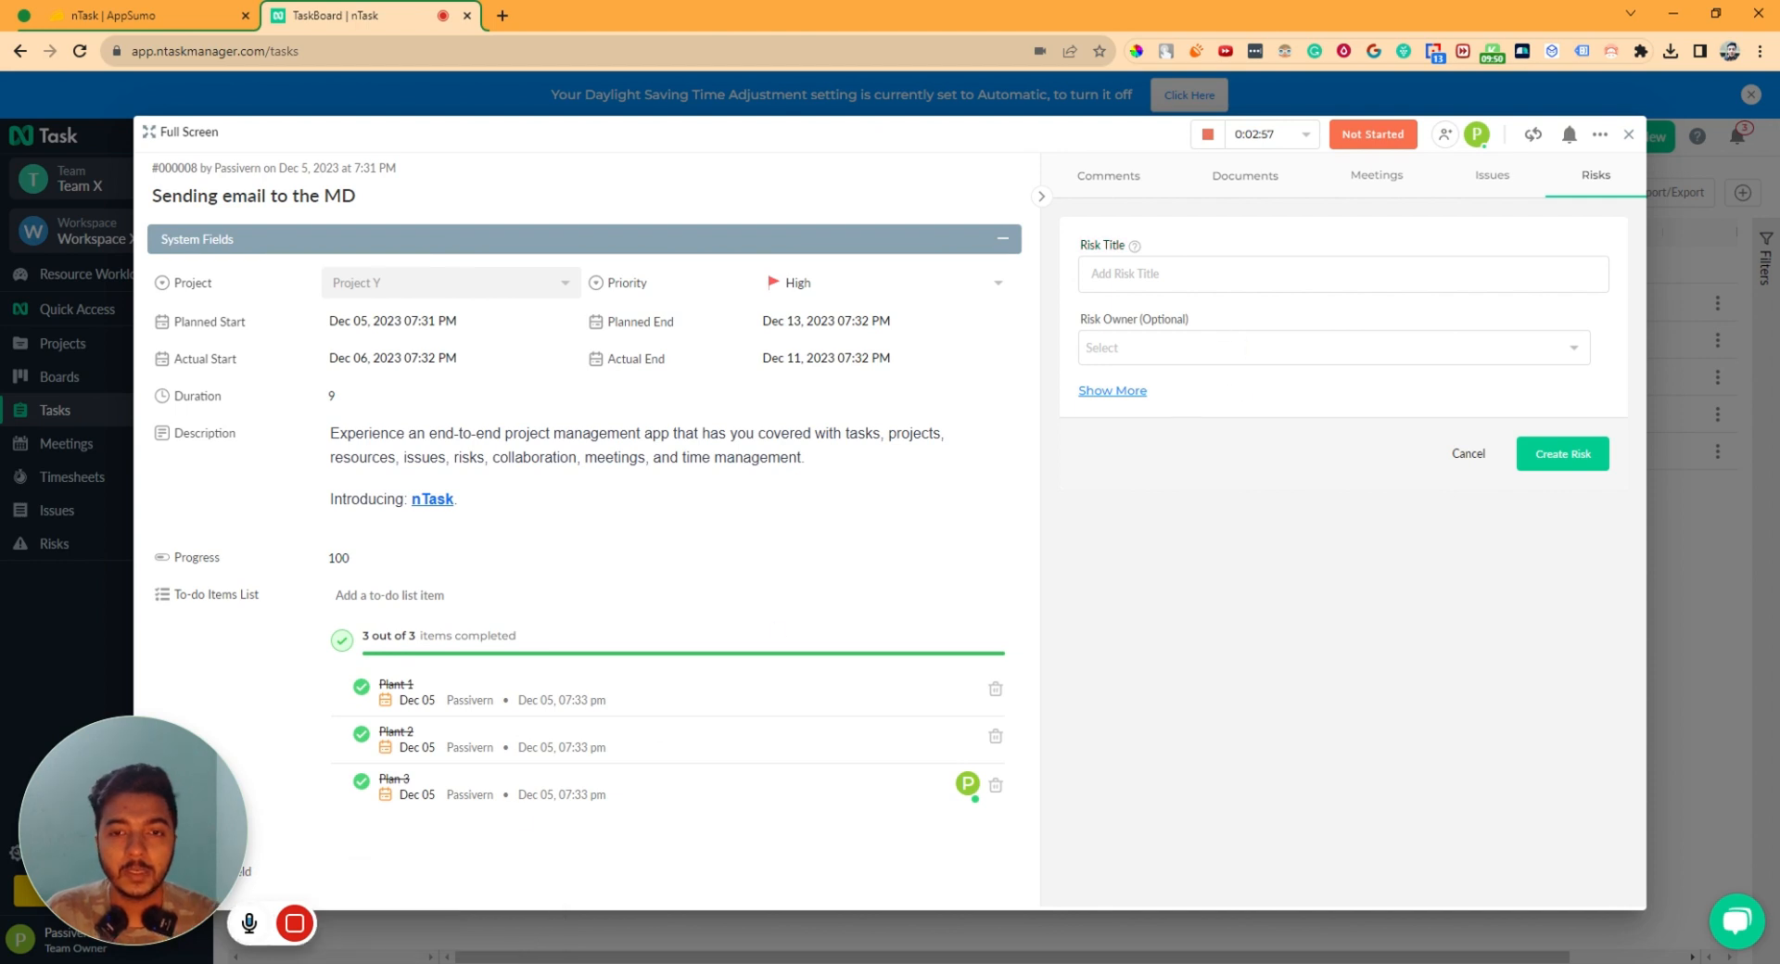
left_click(1092, 274)
type("Ris")
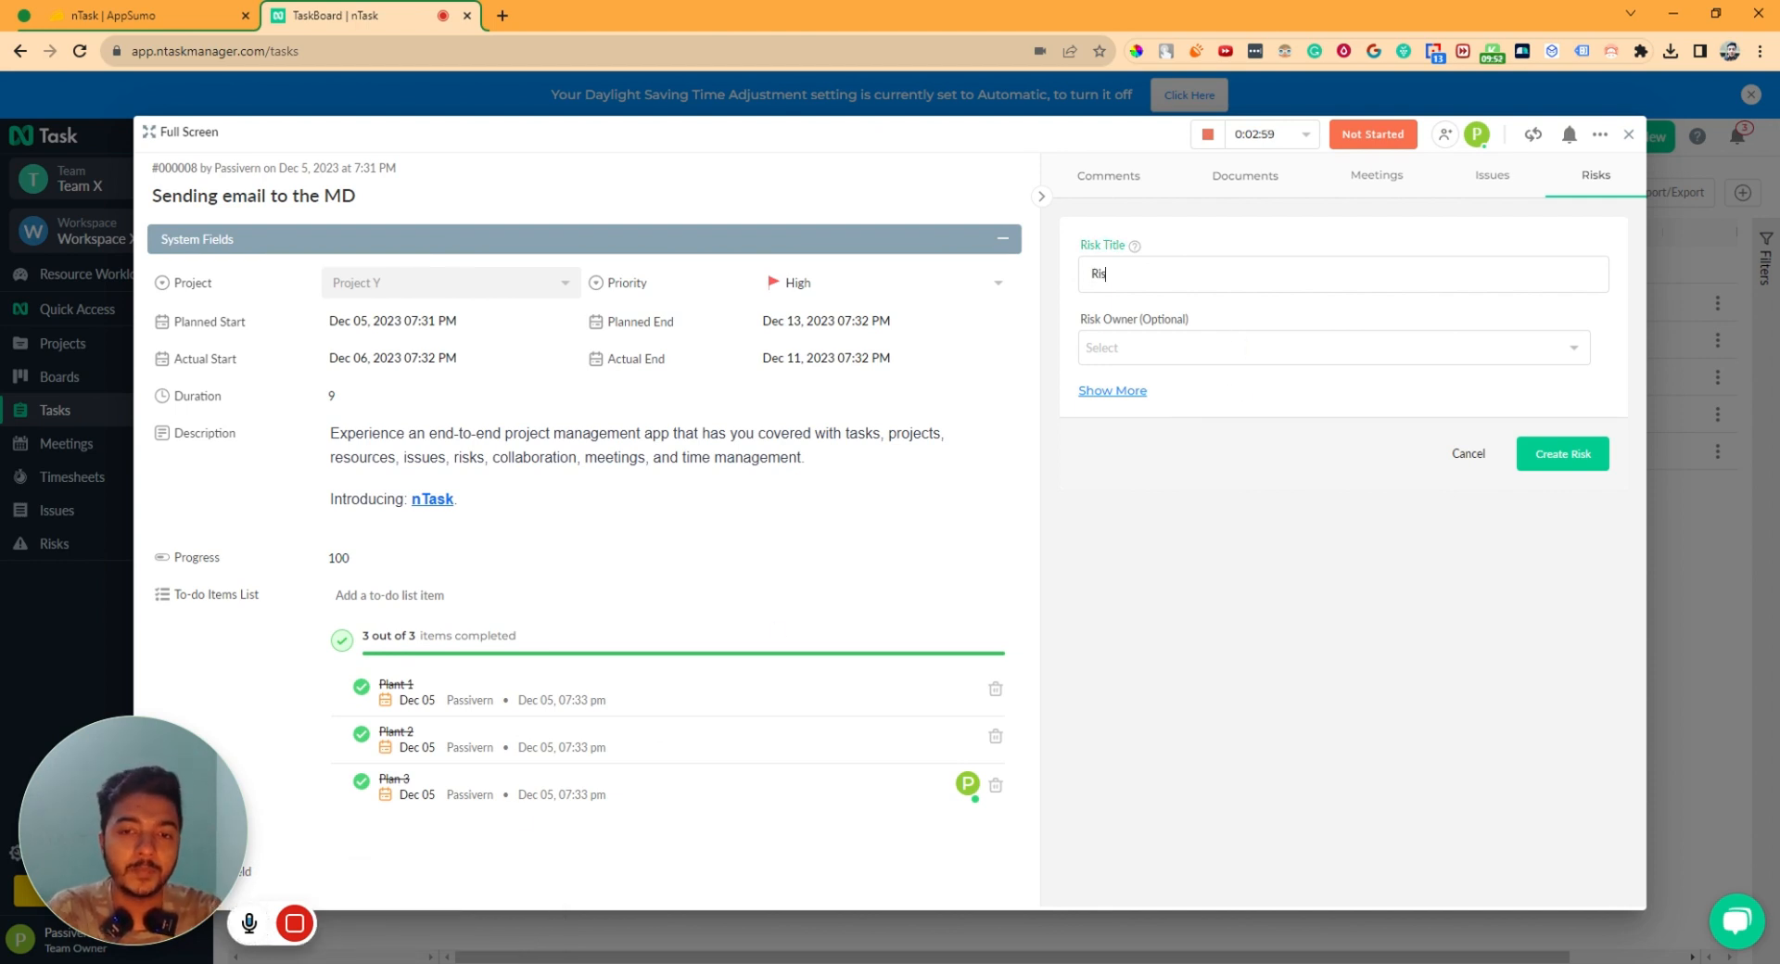
type("k for P")
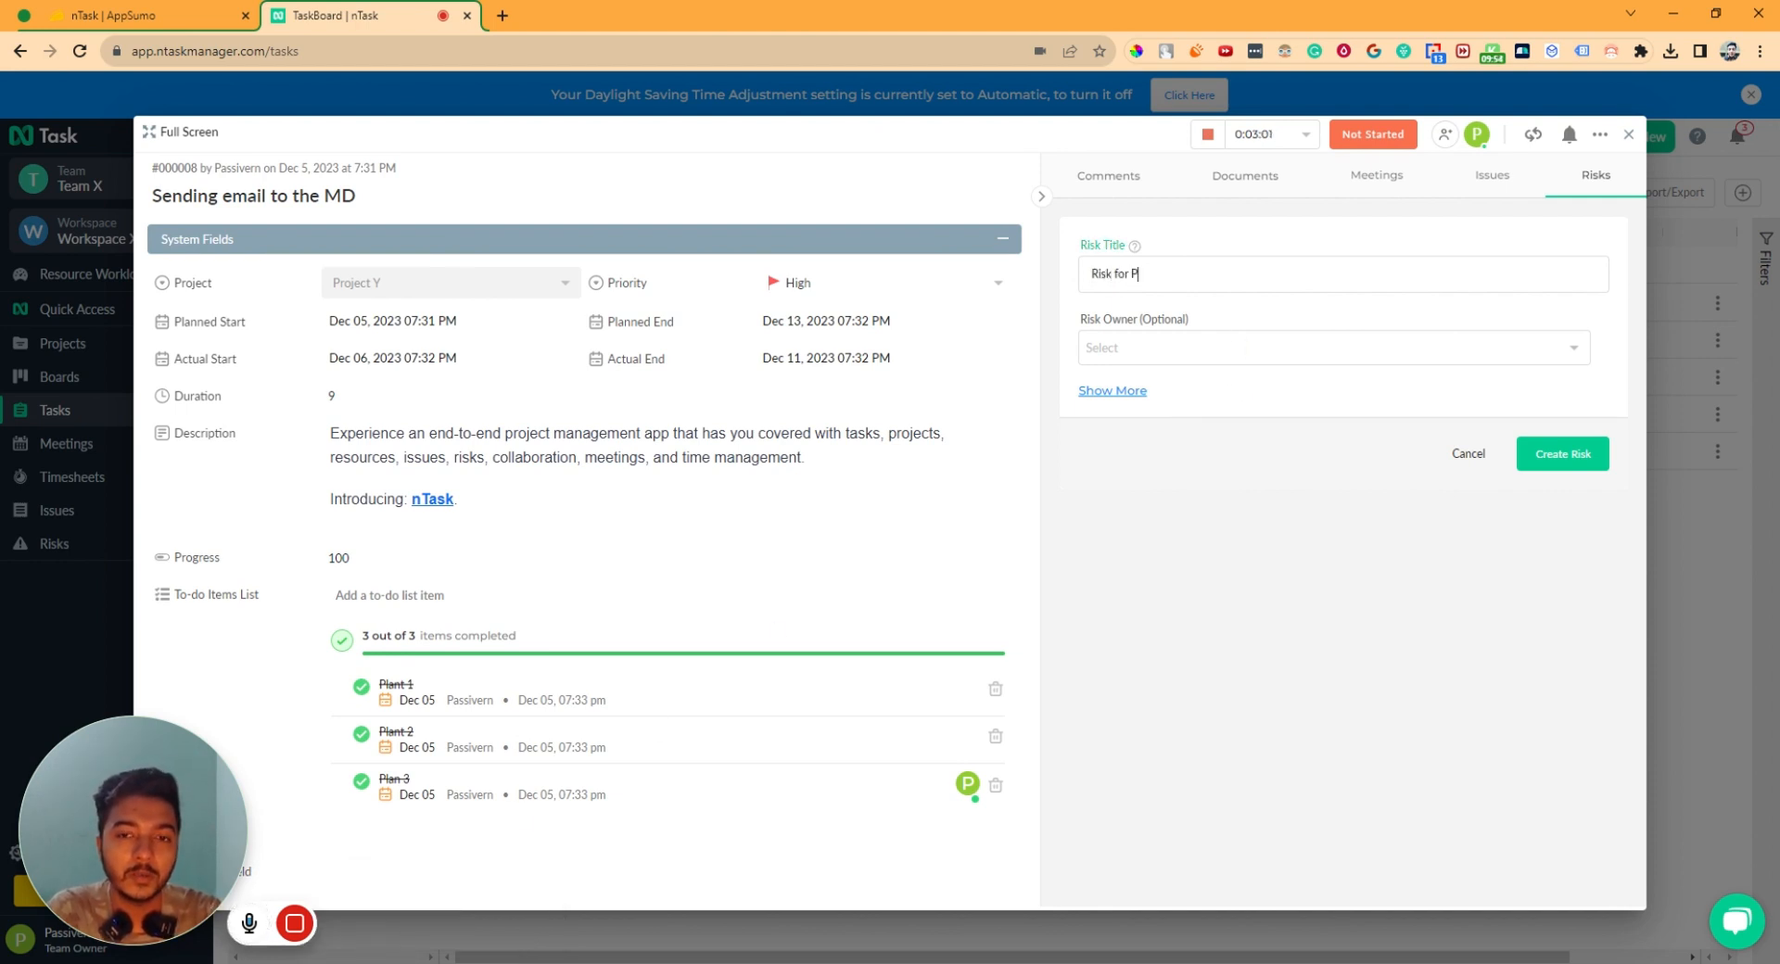
type("lanning to MD")
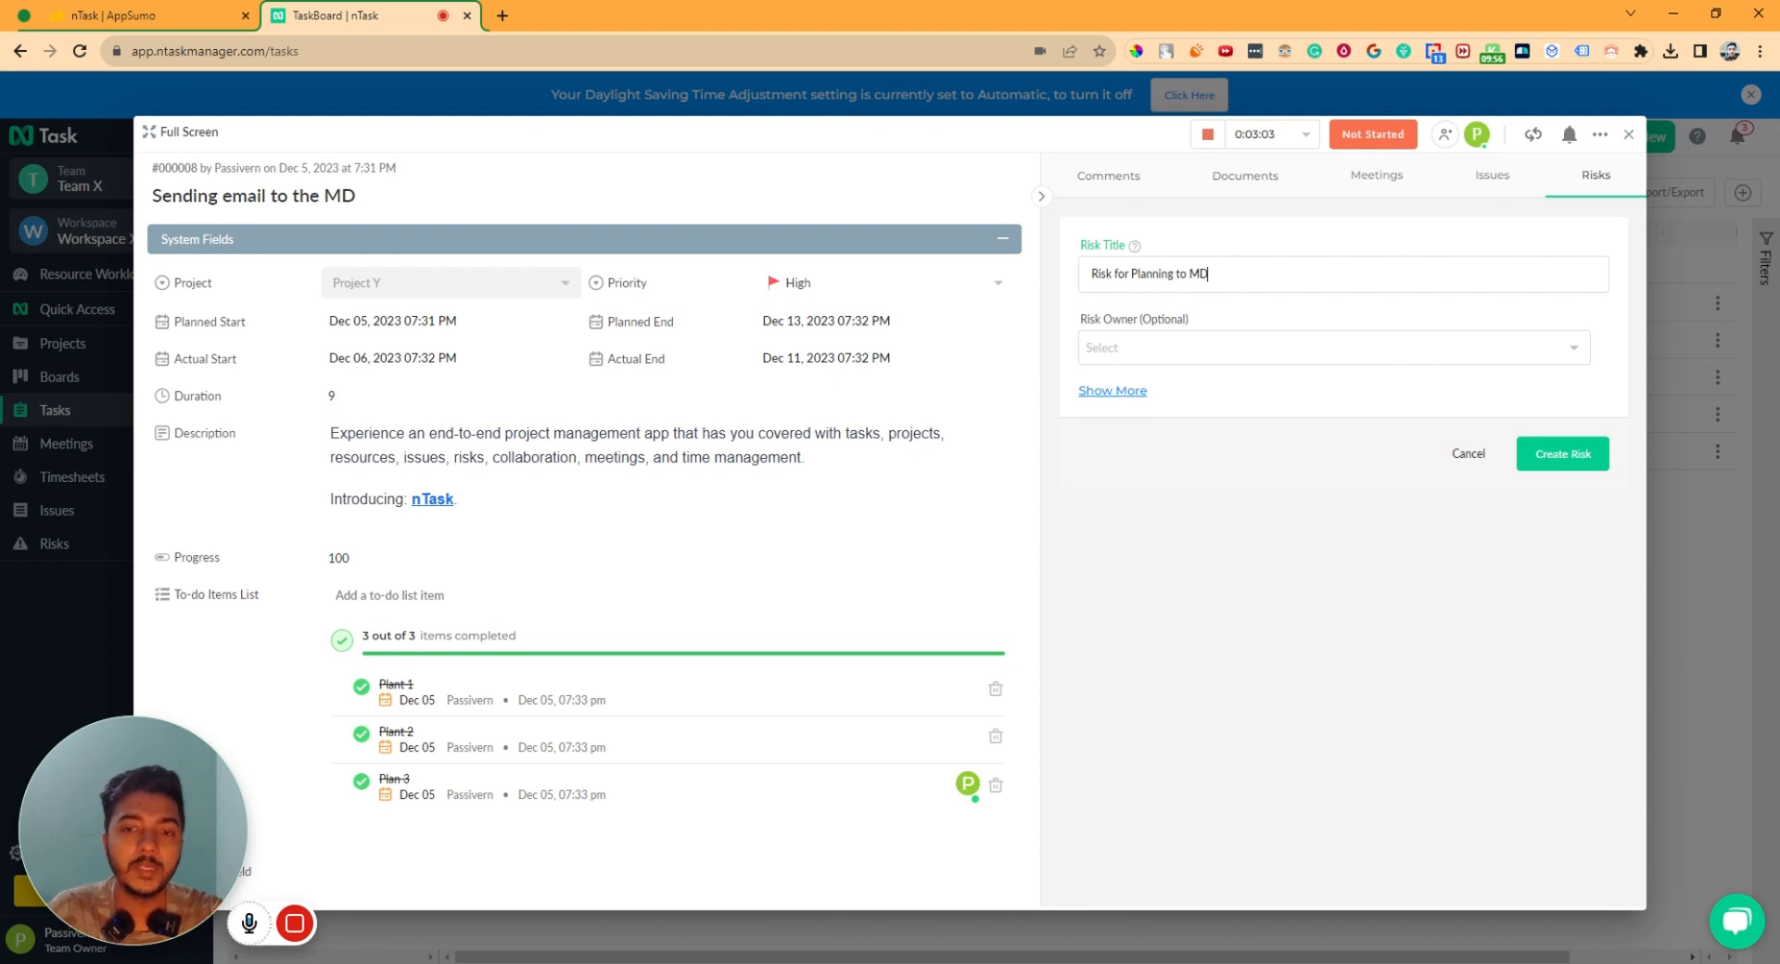
left_click(1217, 368)
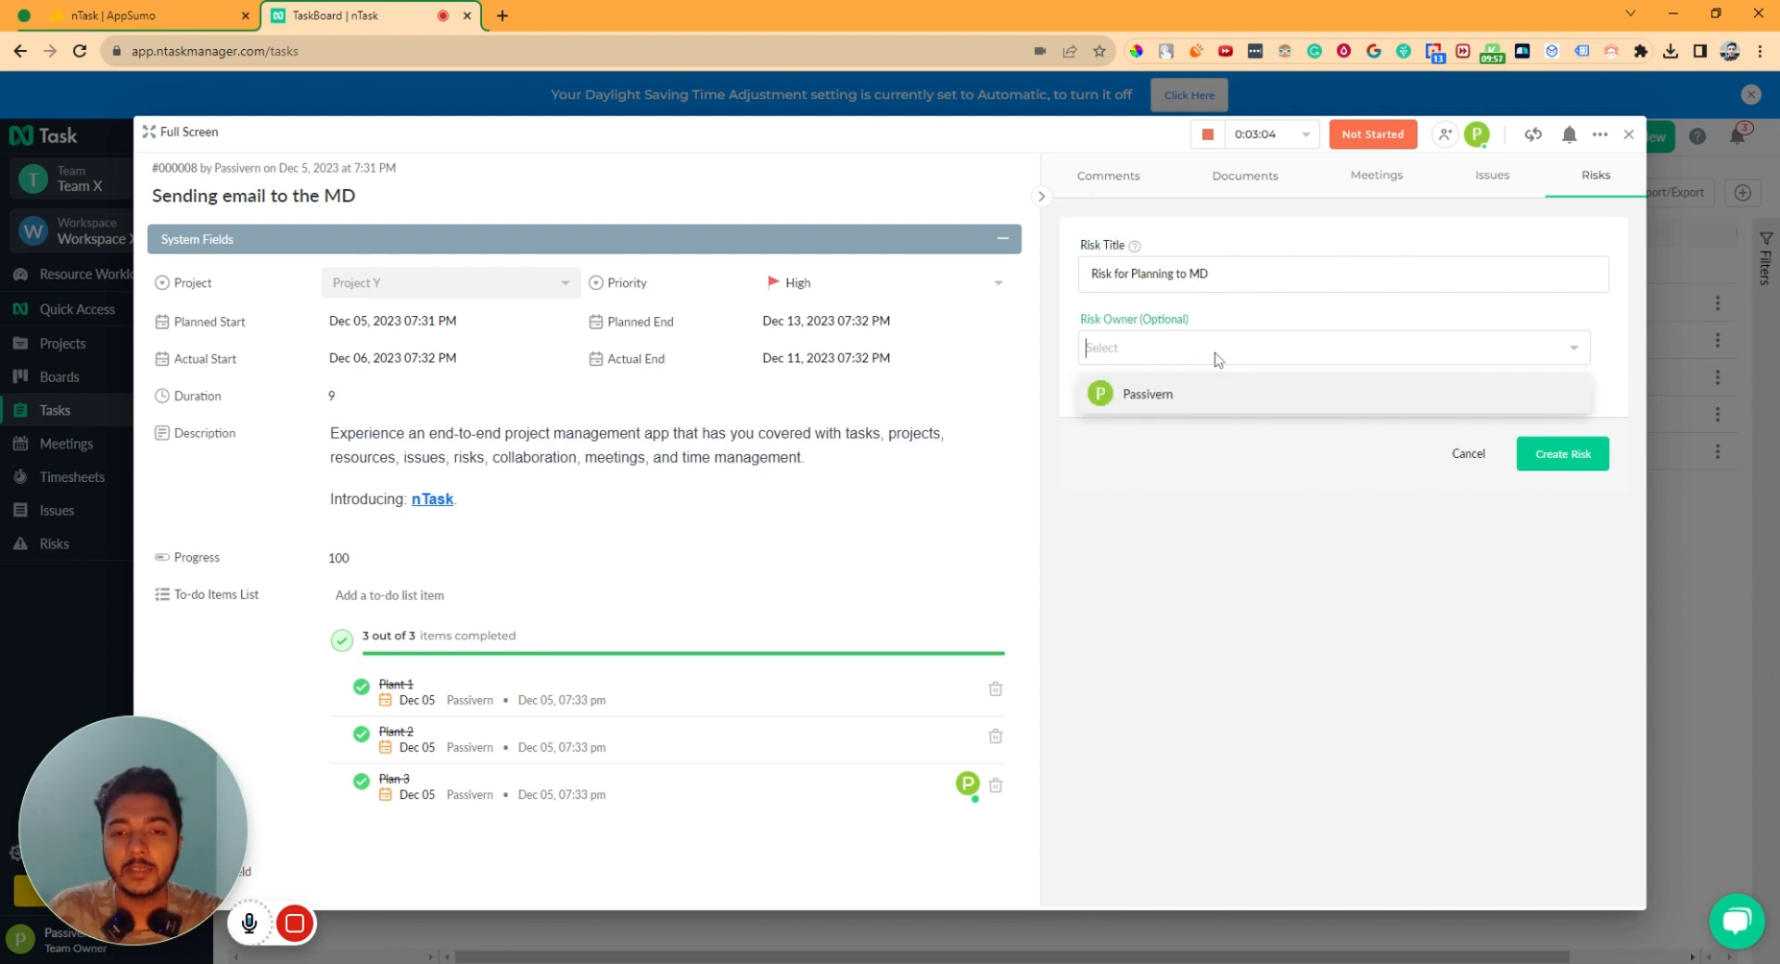
left_click(1126, 394)
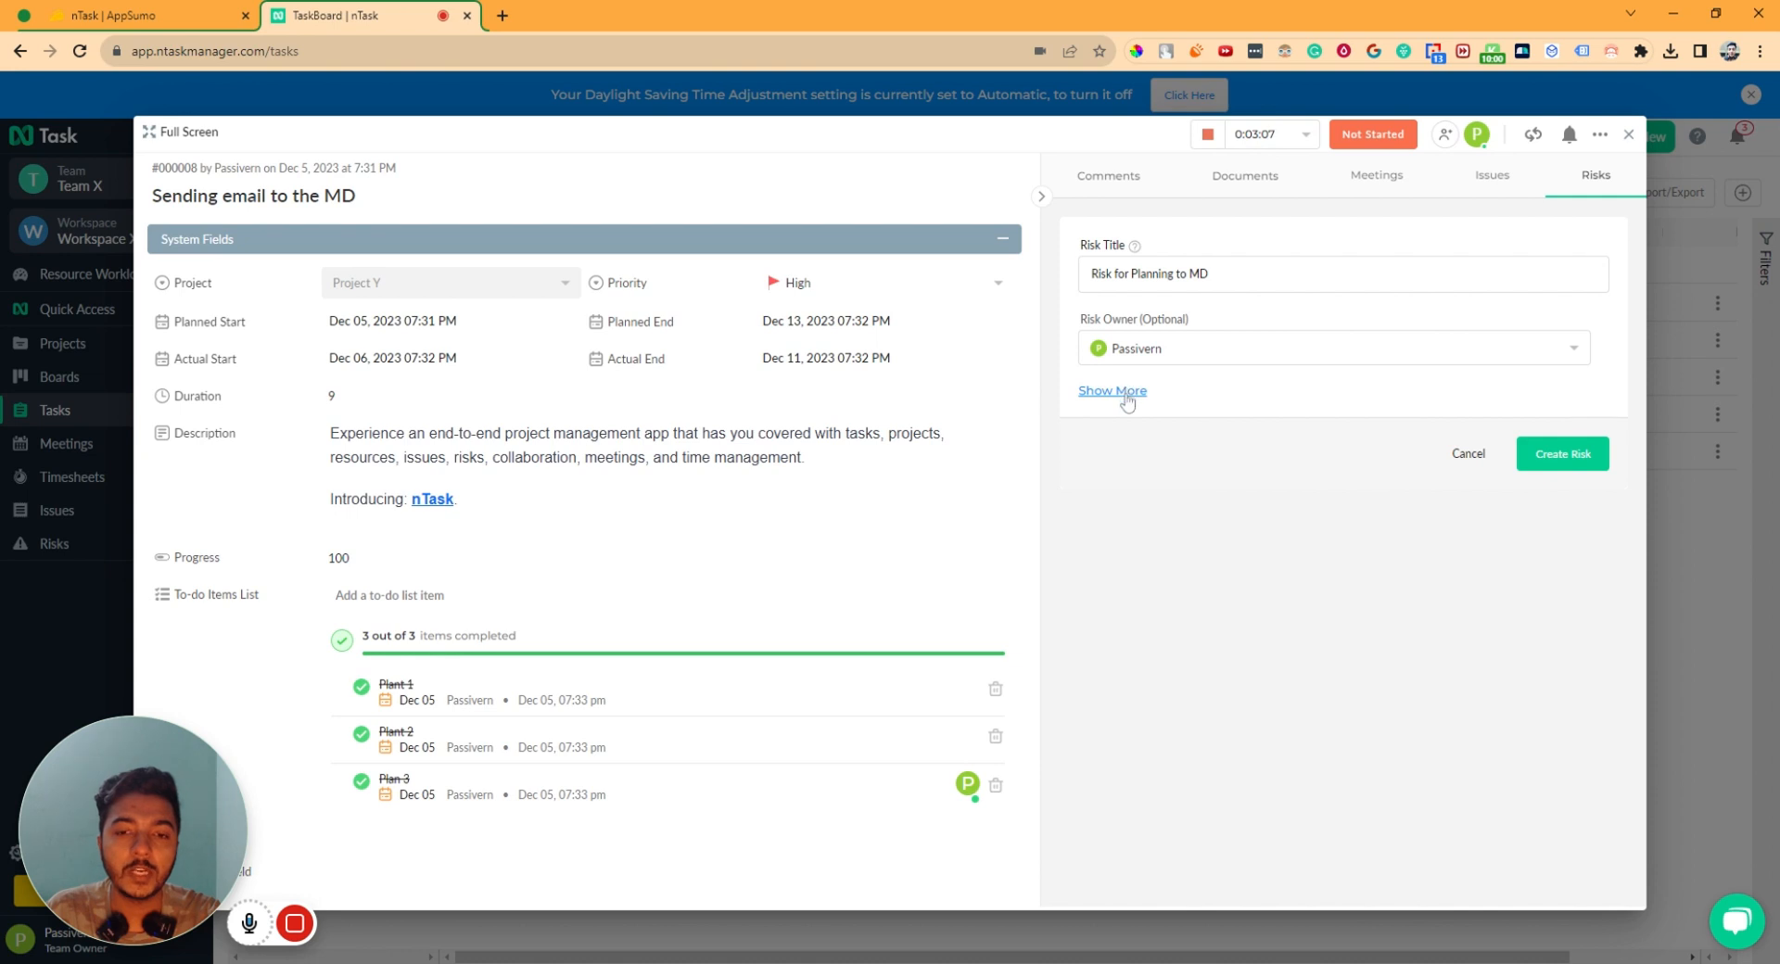
- Set likelihood 26-50 % and impact Major, add the project-approval note, and create the risk
left_click(1122, 392)
left_click(1147, 424)
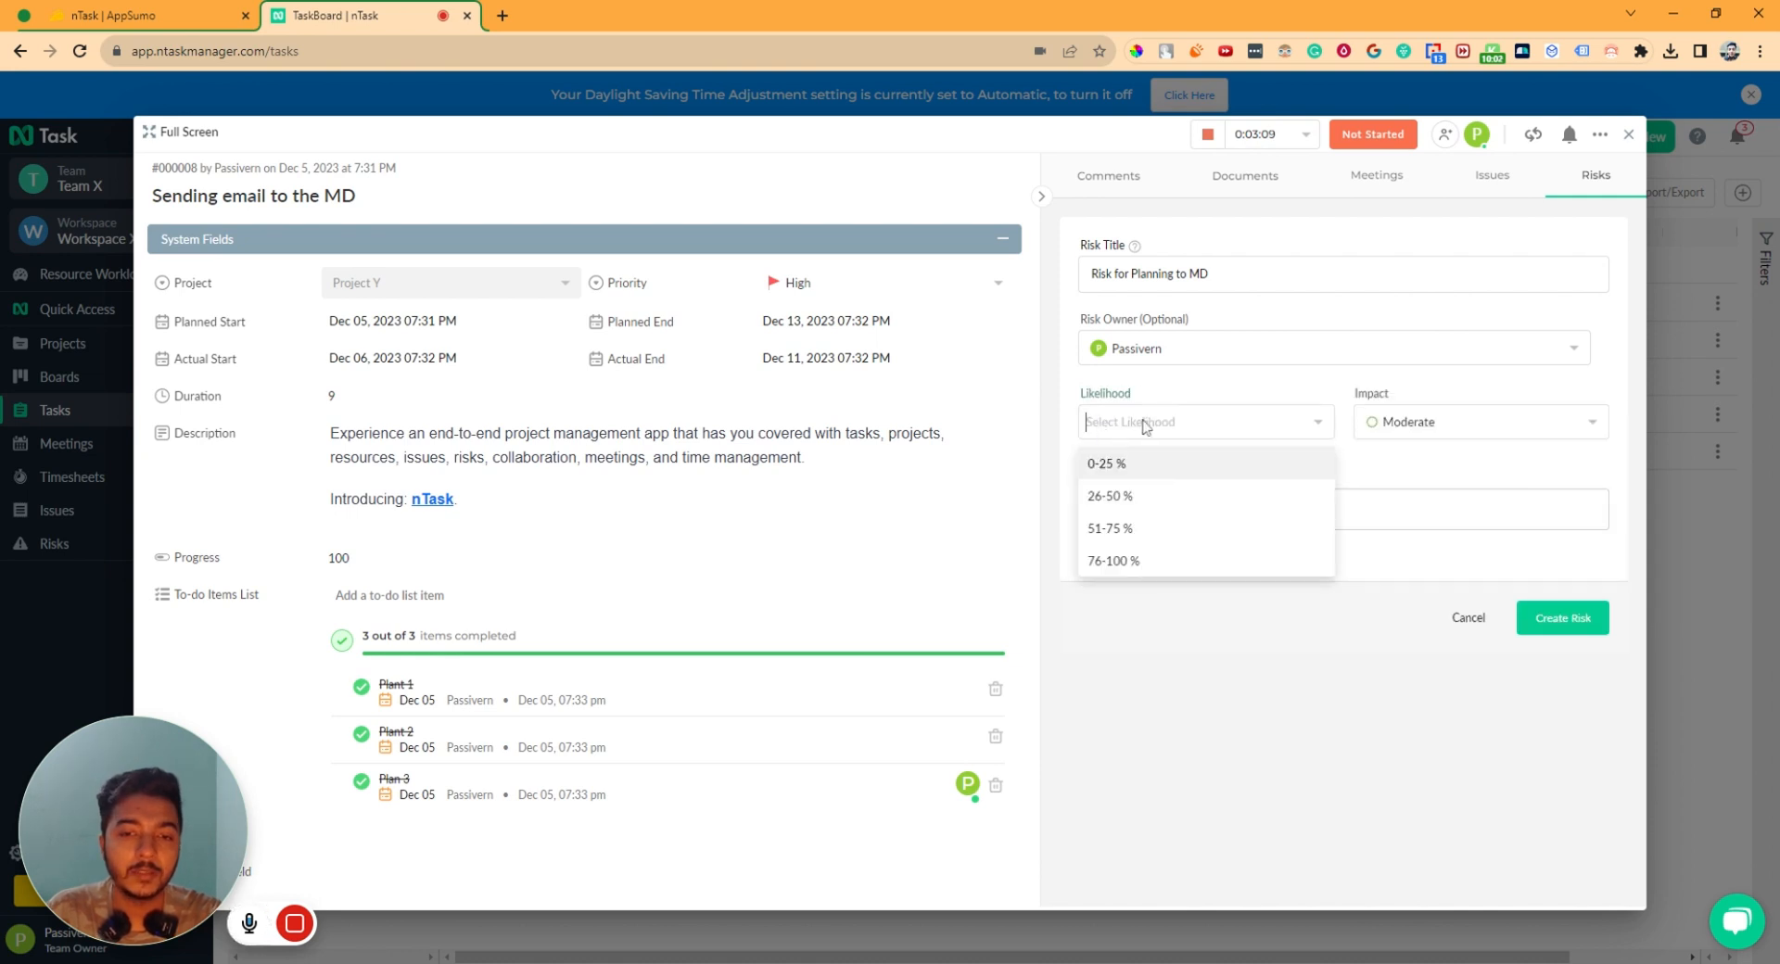
left_click(1117, 498)
left_click(1401, 430)
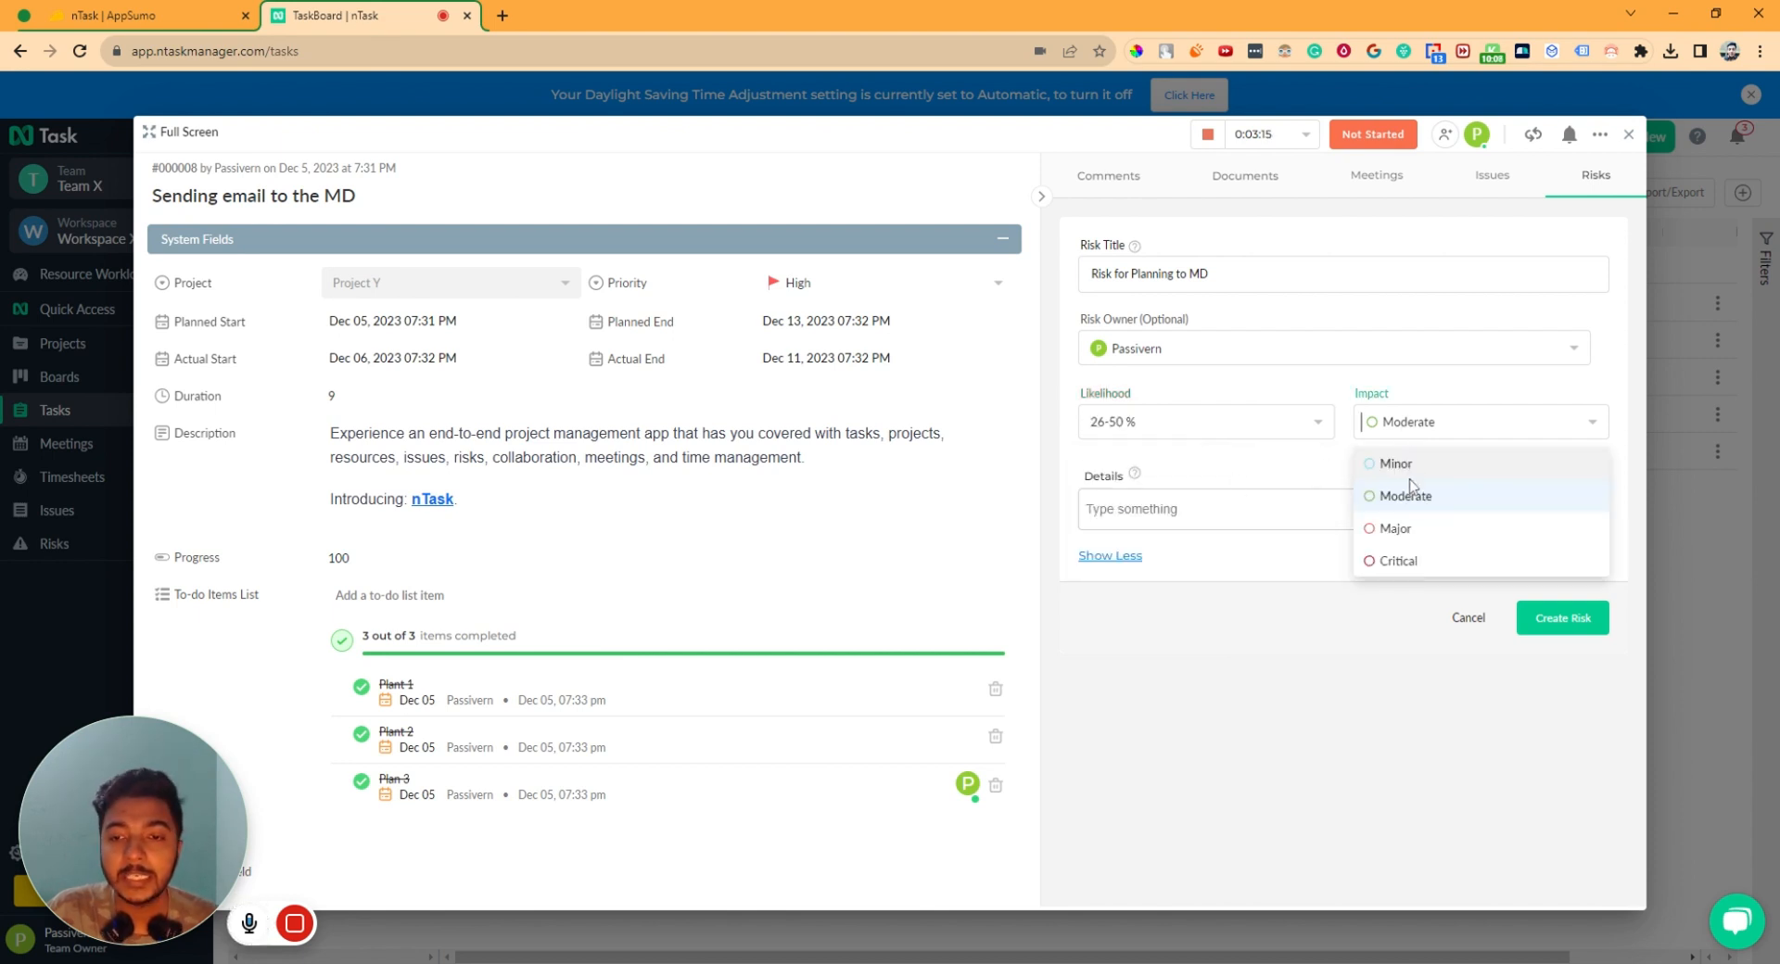
left_click(1396, 530)
left_click(1326, 516)
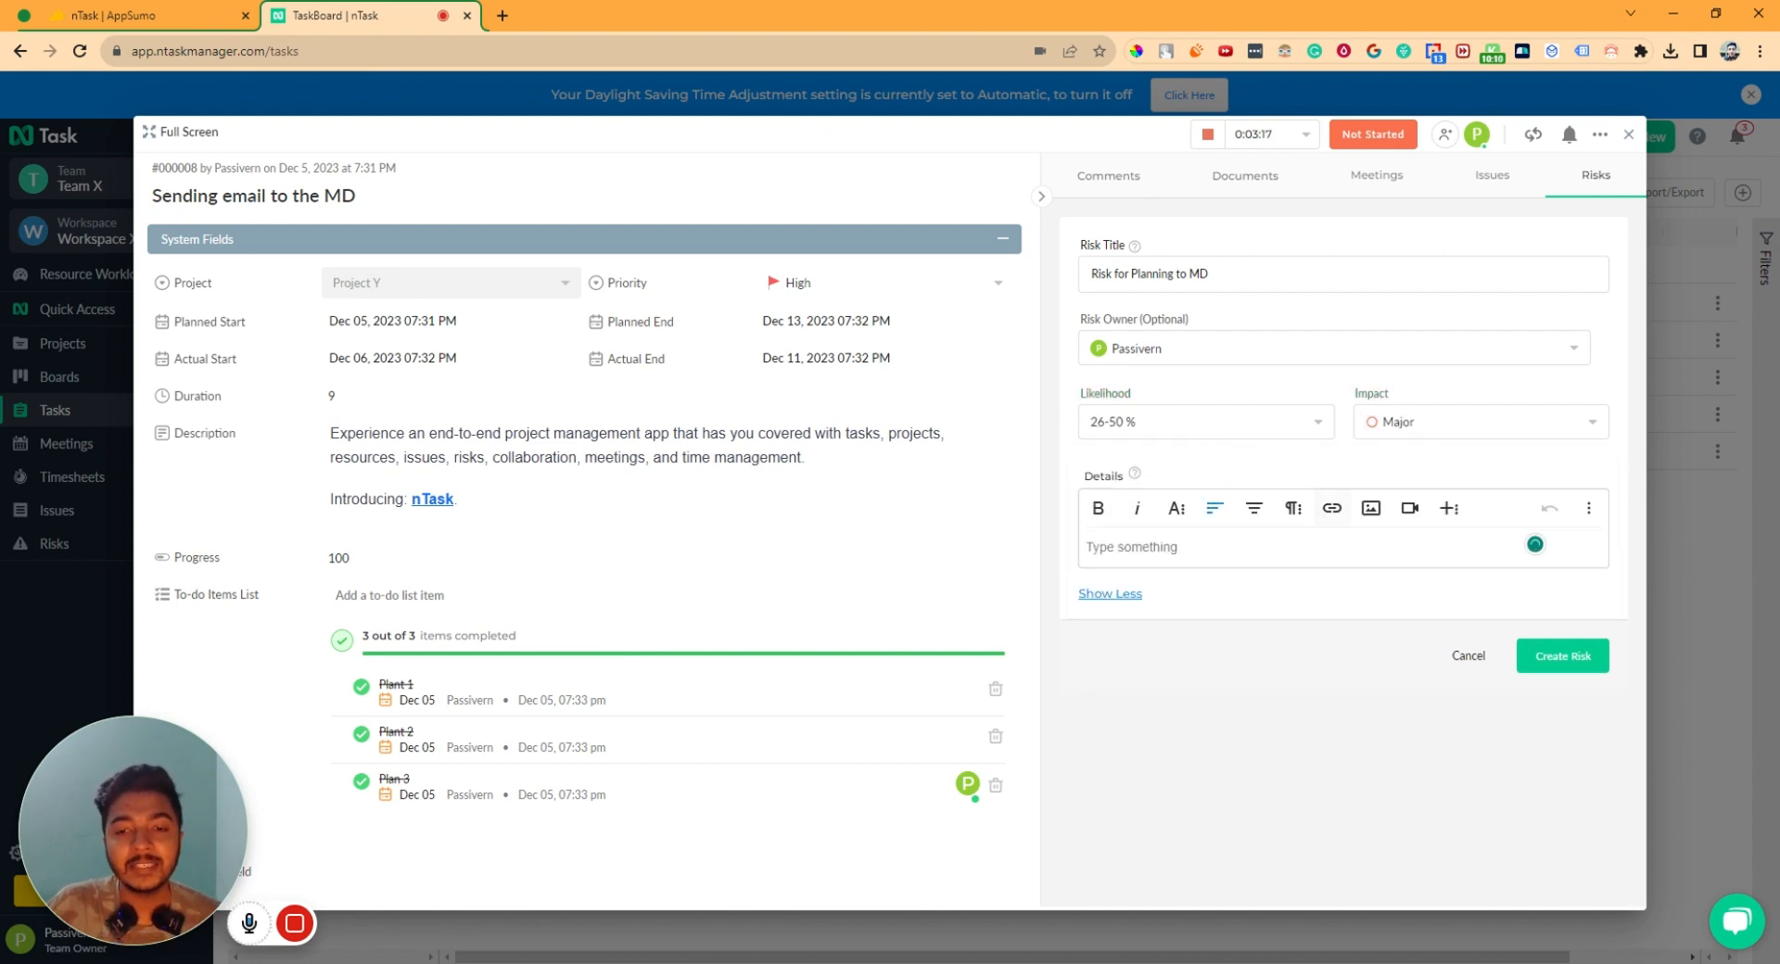
type("If")
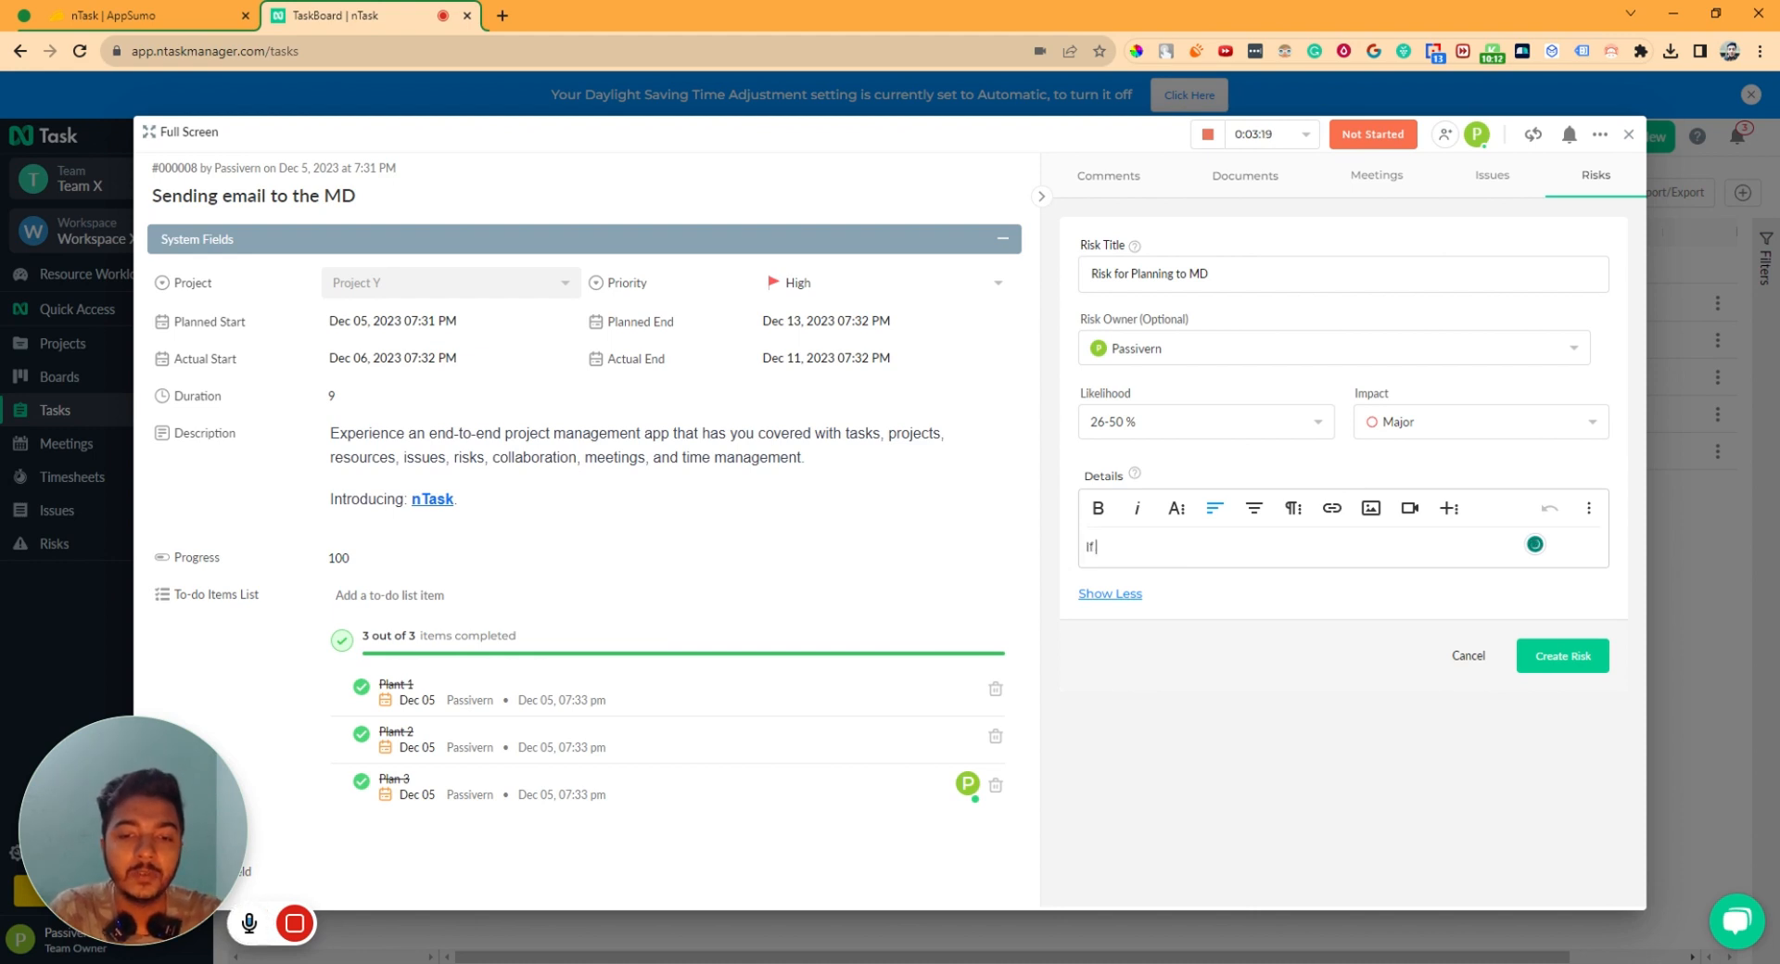
type(" we cannot ")
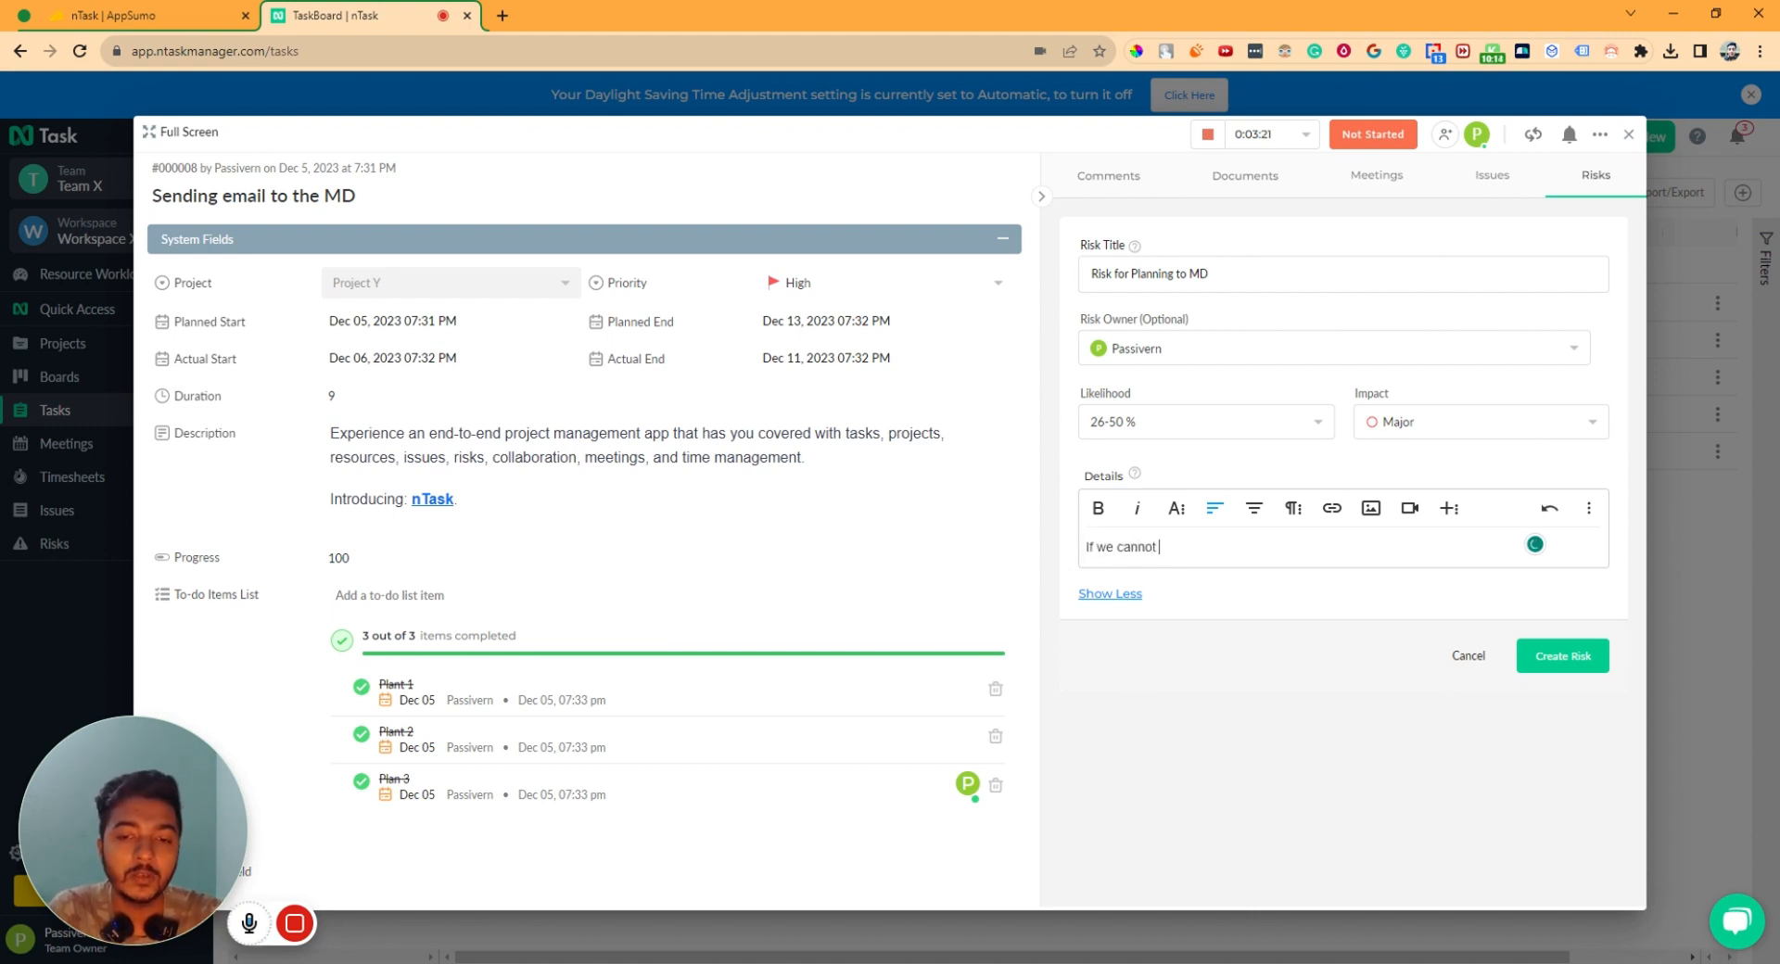
type("approve this pr")
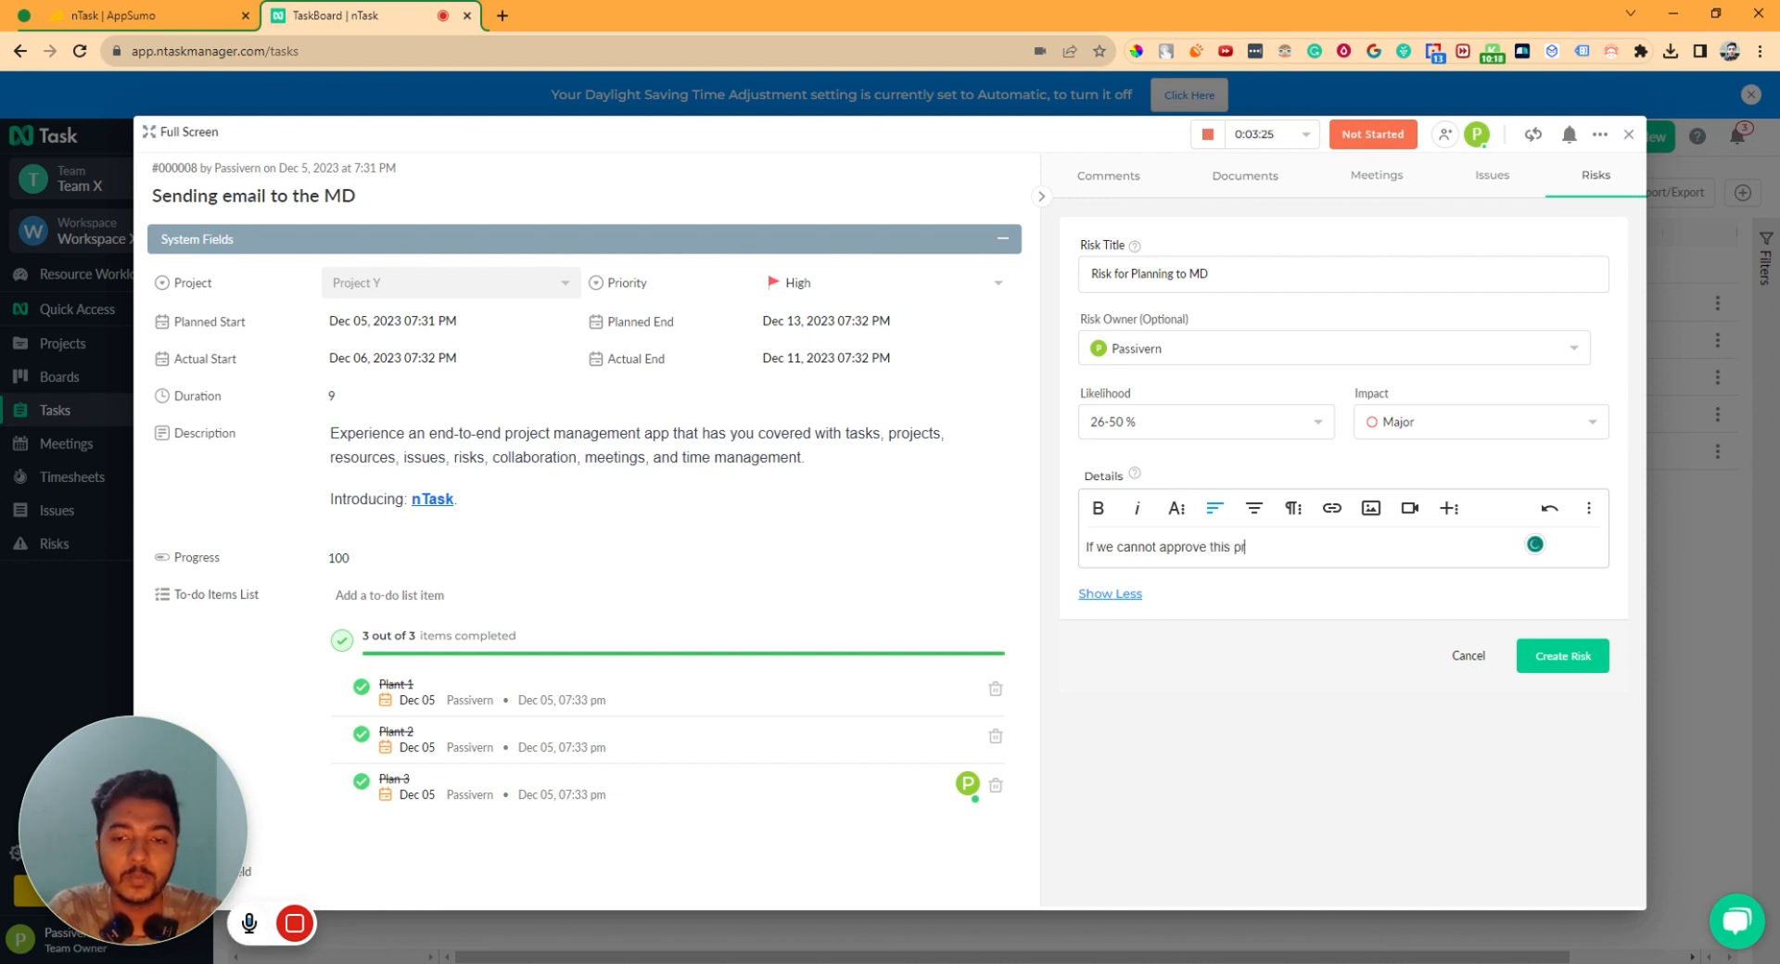
type("oject , then we will no")
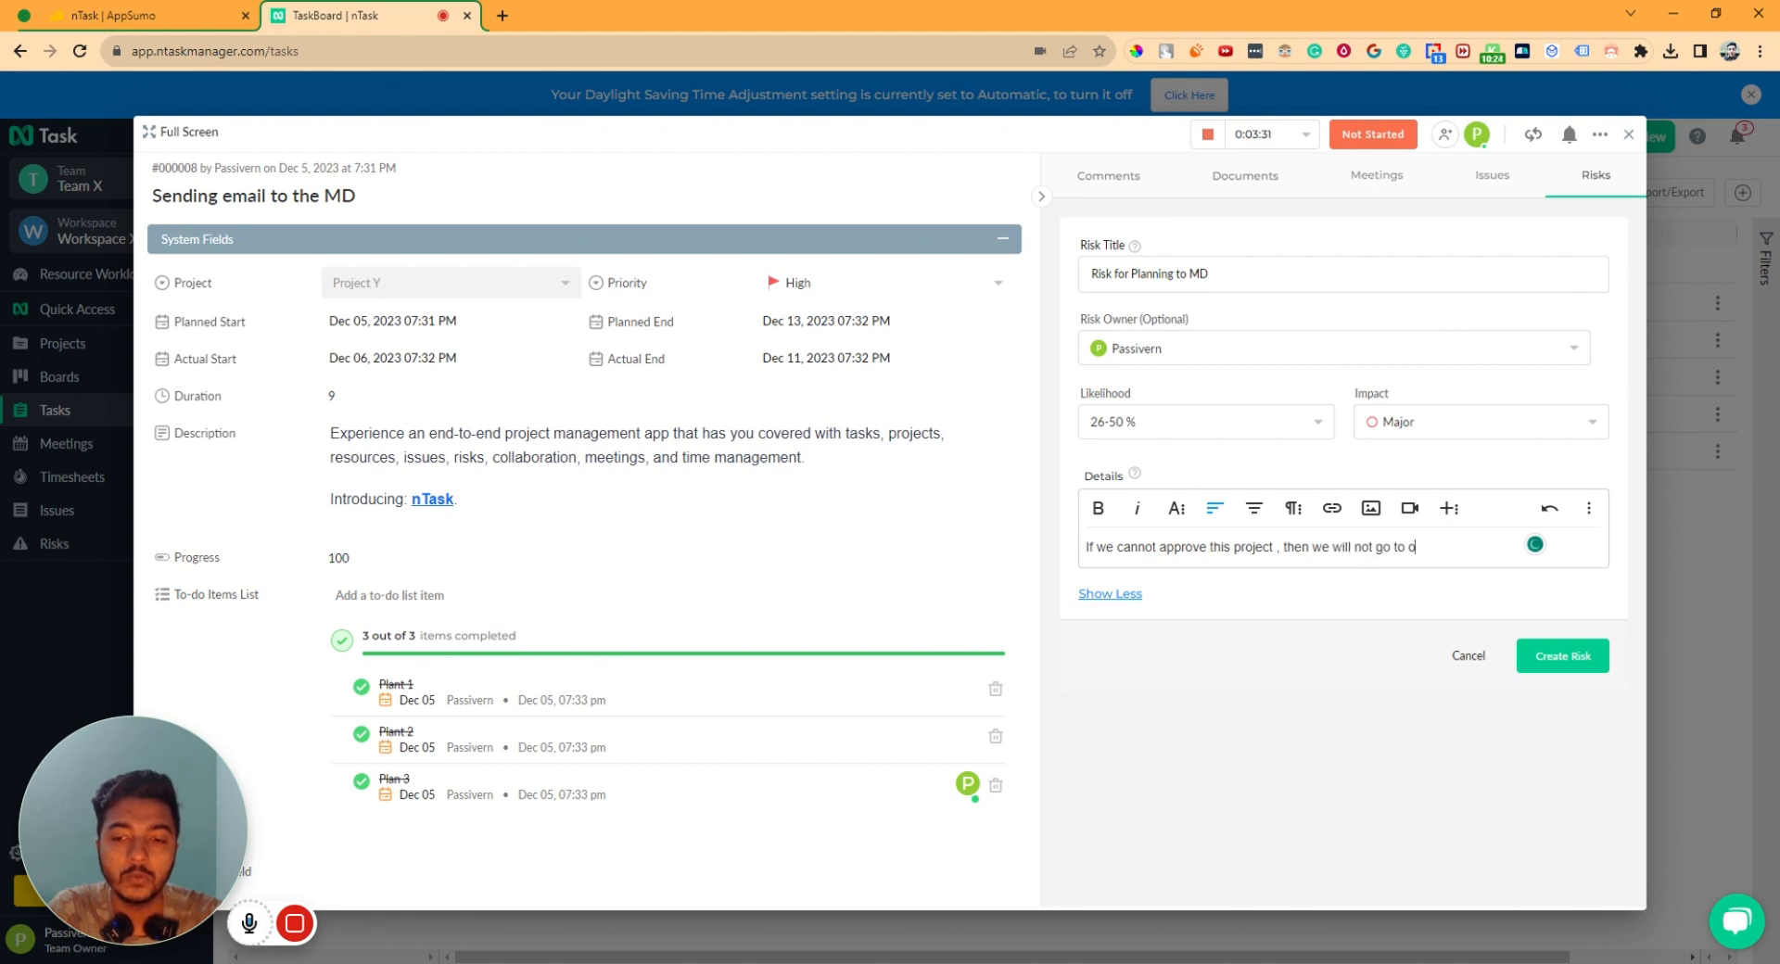
type("t go to the next step.")
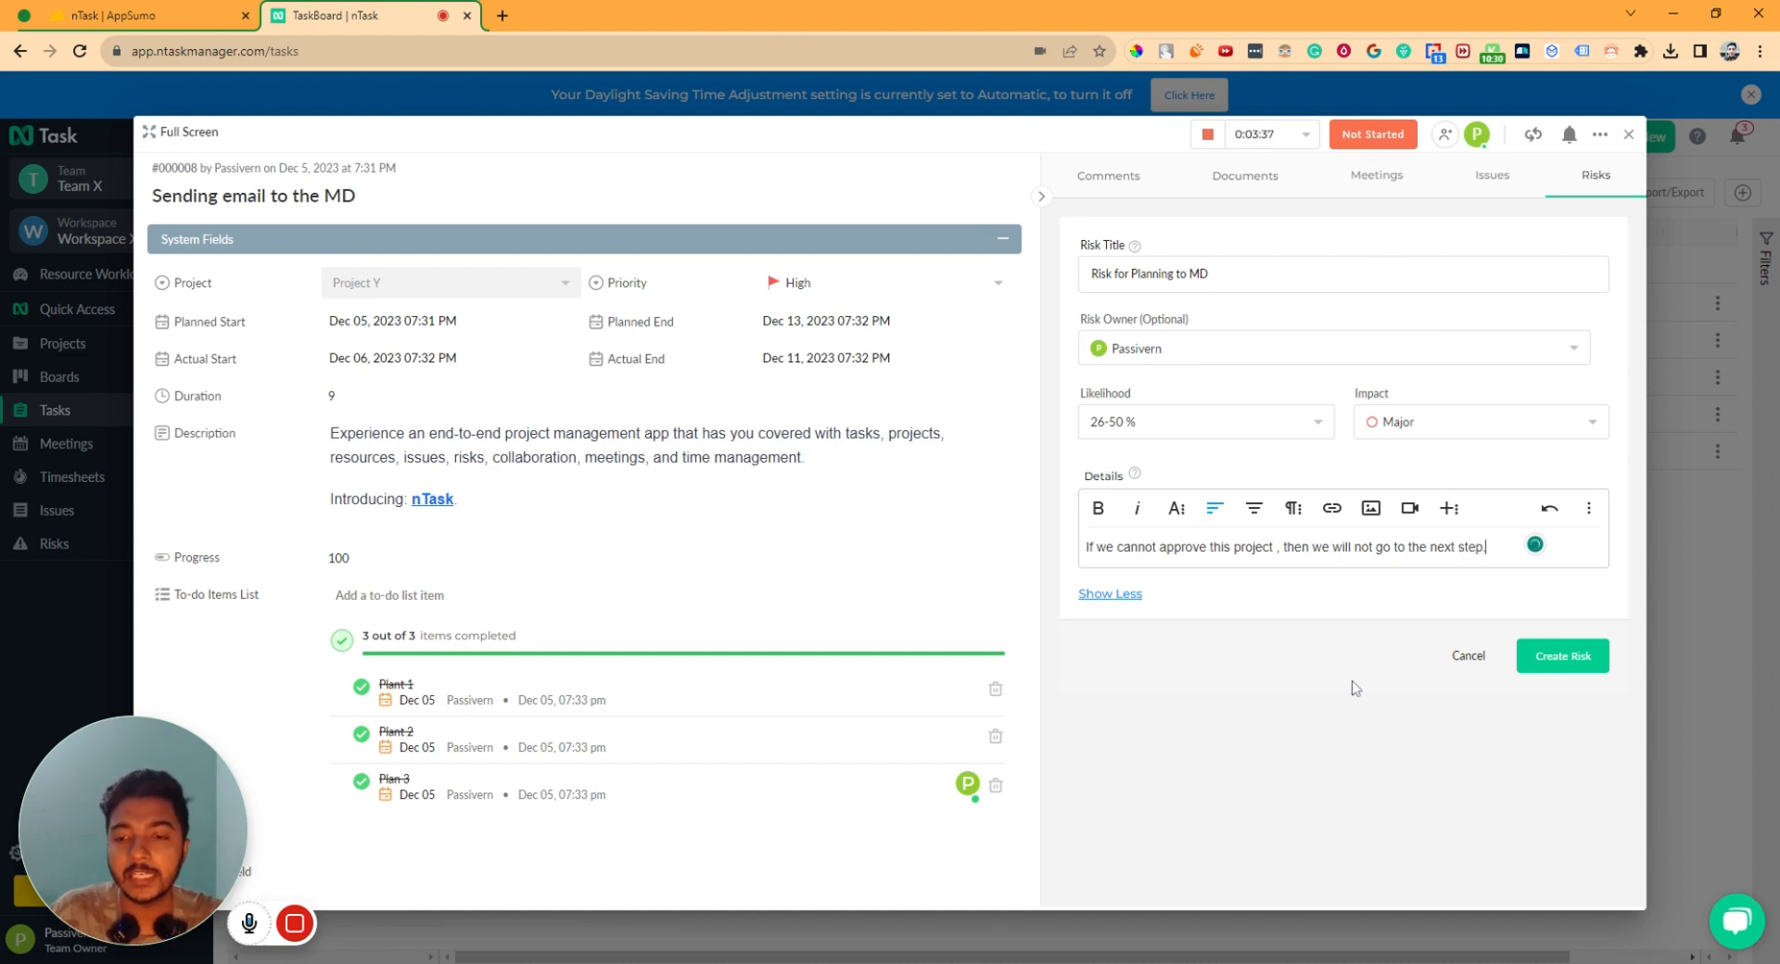
left_click(1585, 660)
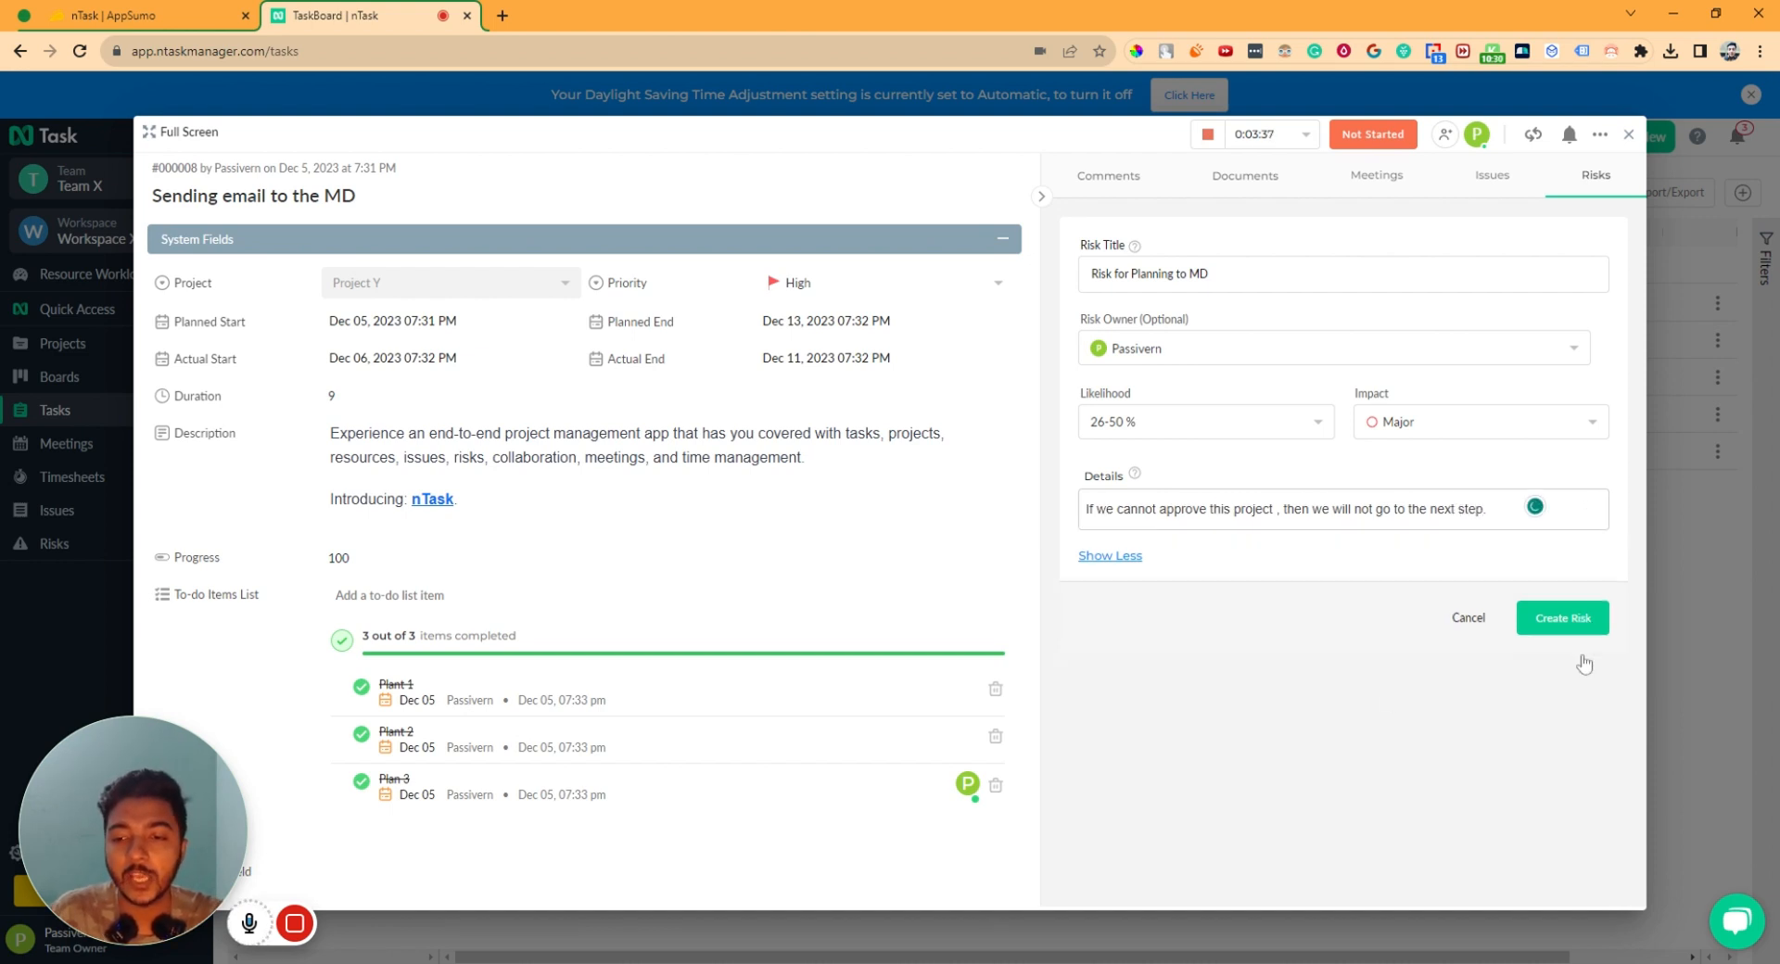
- Save the risk, review its details, then close back to the five-task Tasks list
left_click(1581, 630)
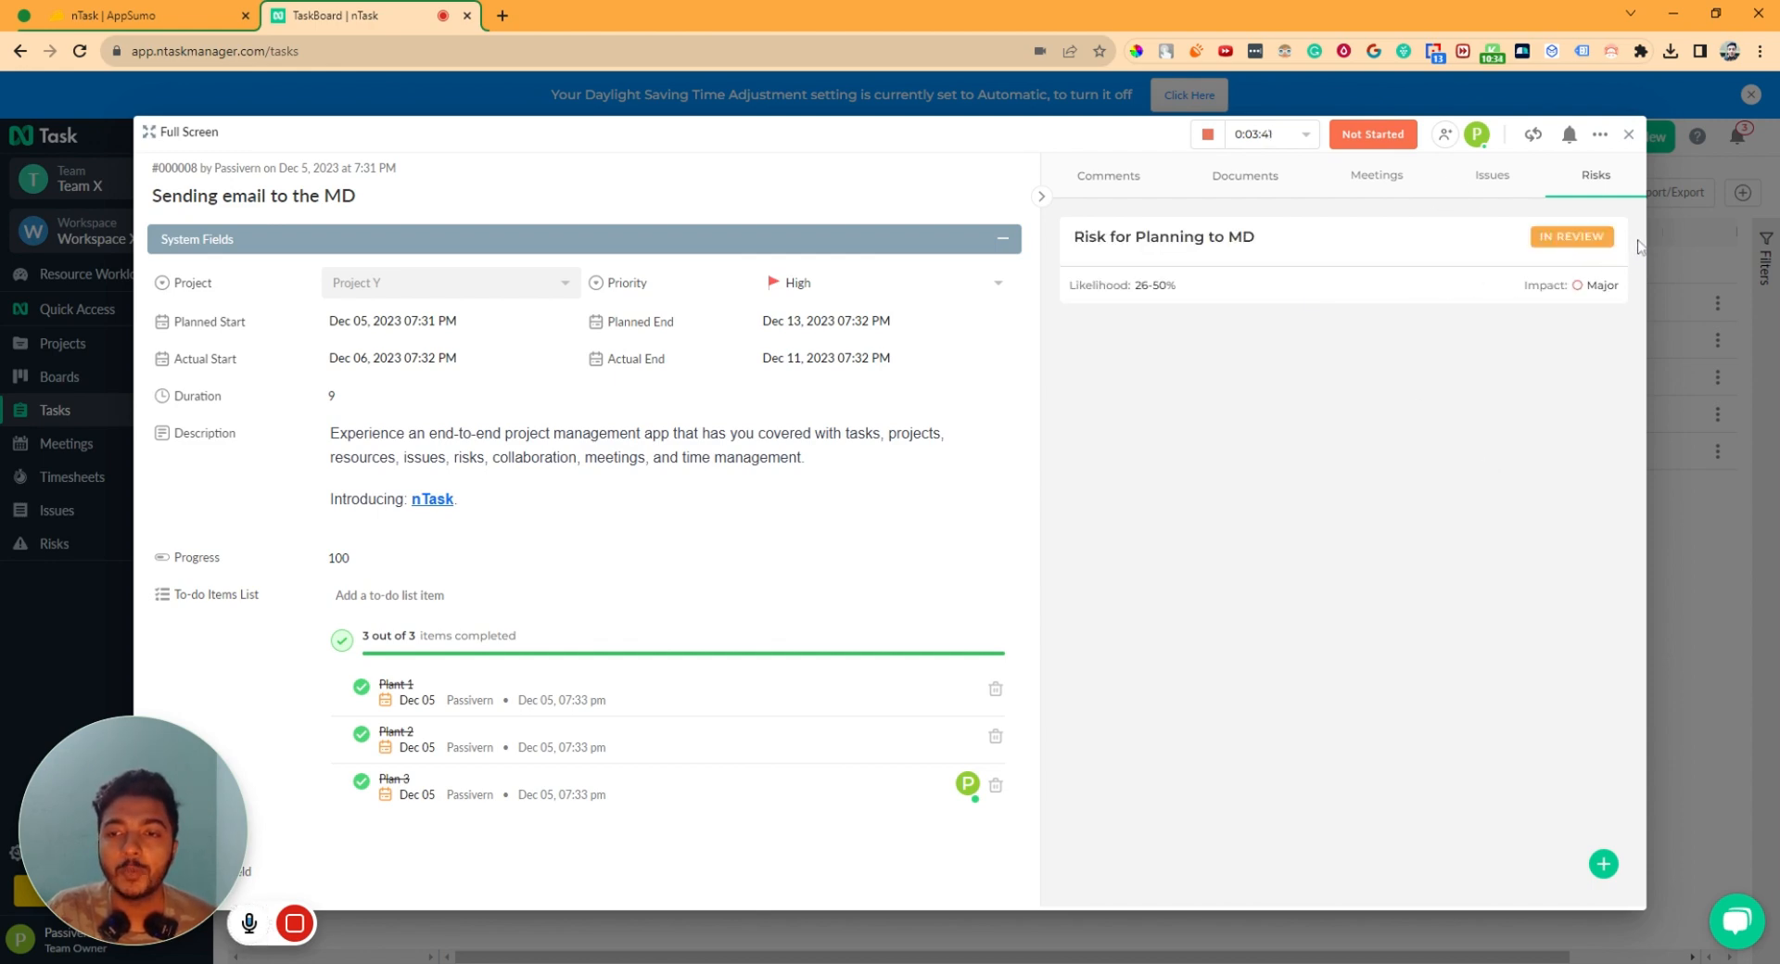
left_click(1556, 243)
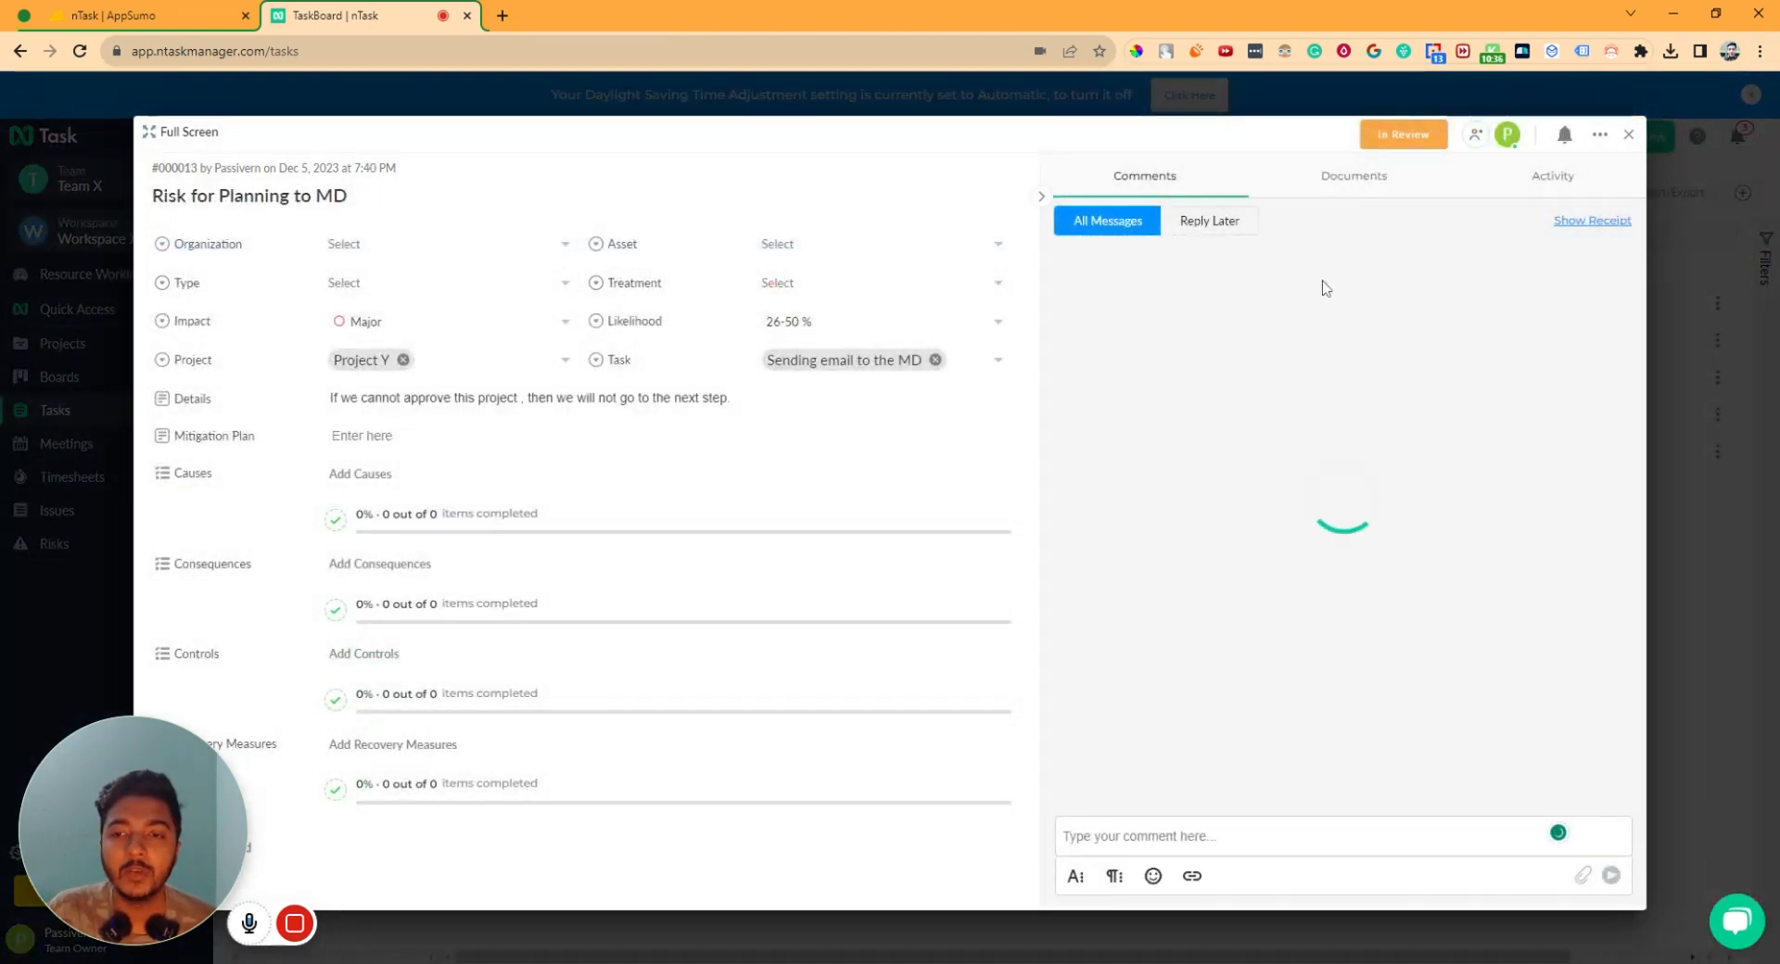
left_click(1209, 221)
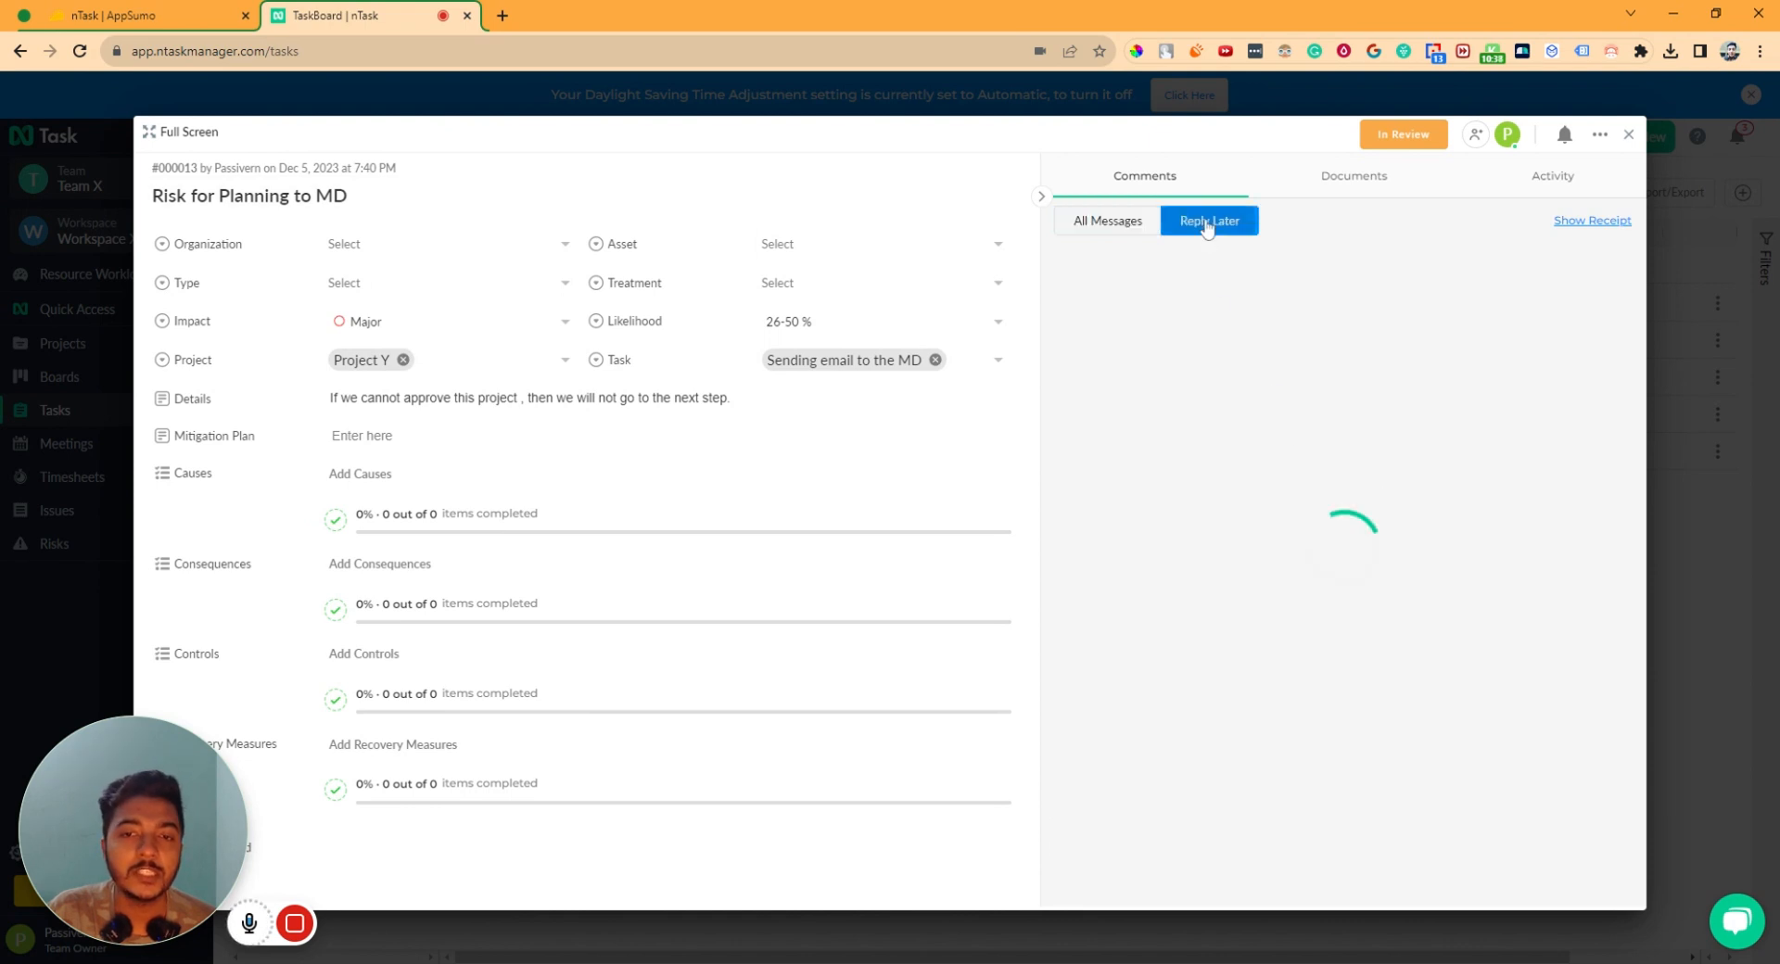
left_click(1627, 134)
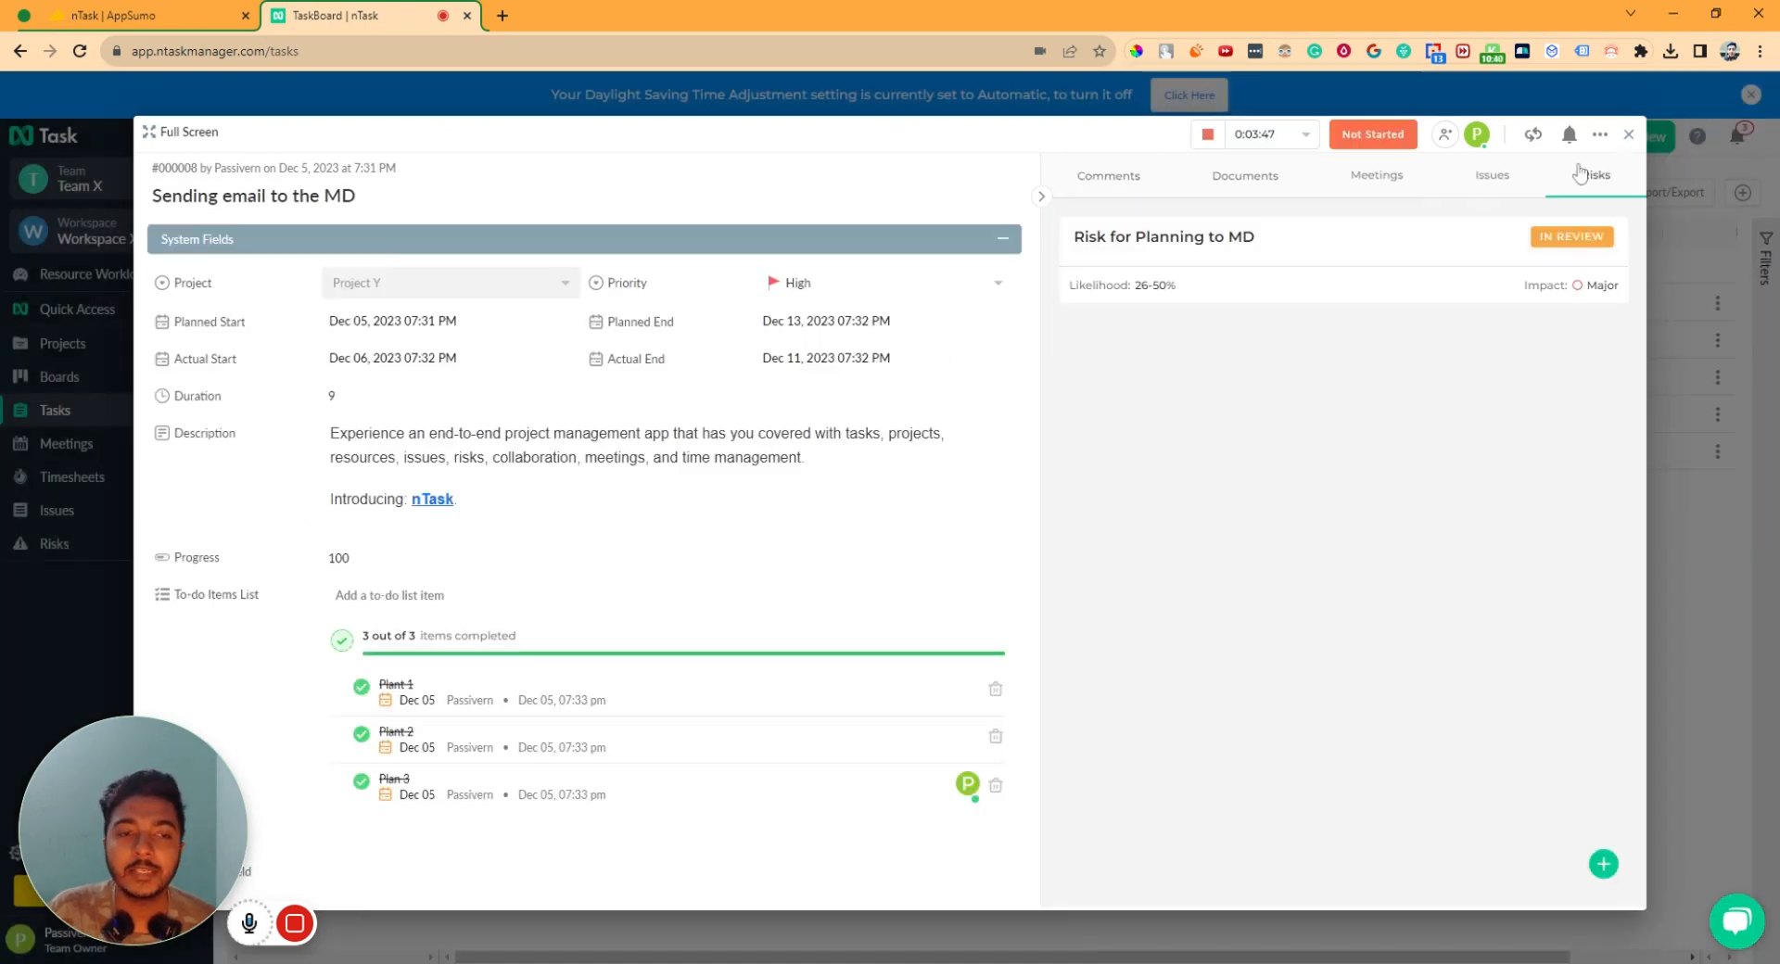
left_click(1629, 134)
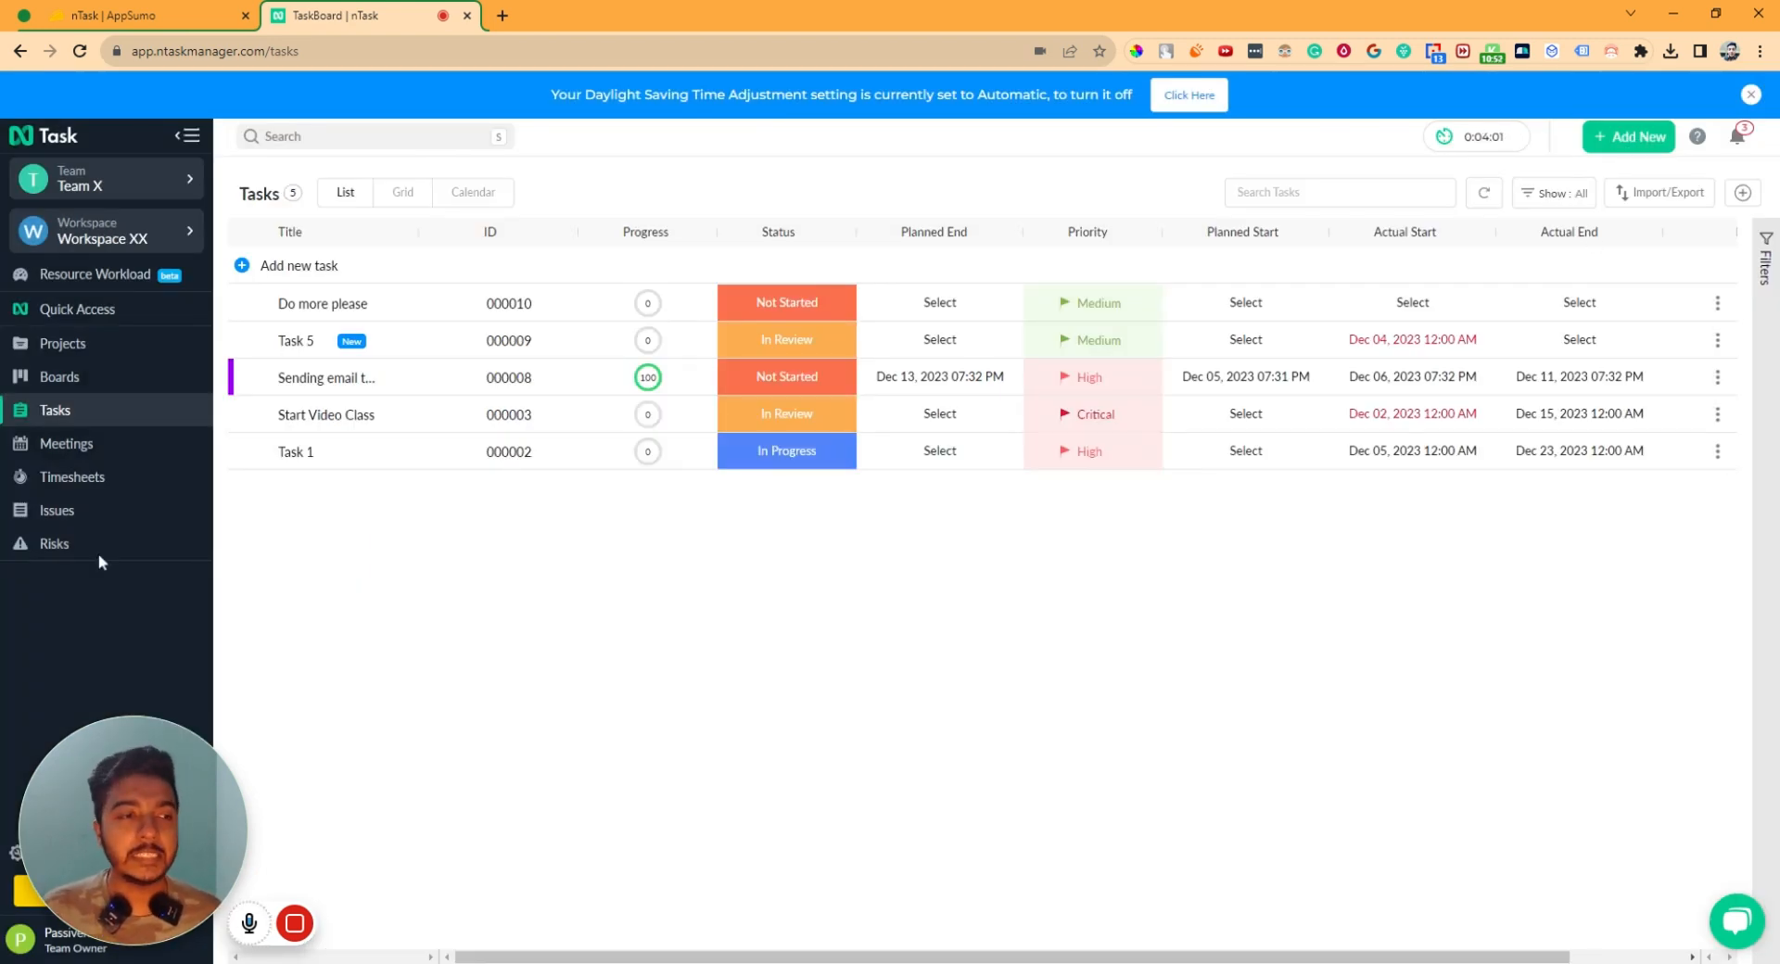
- From the Projects list, start a new project titled Project MM
left_click(76, 346)
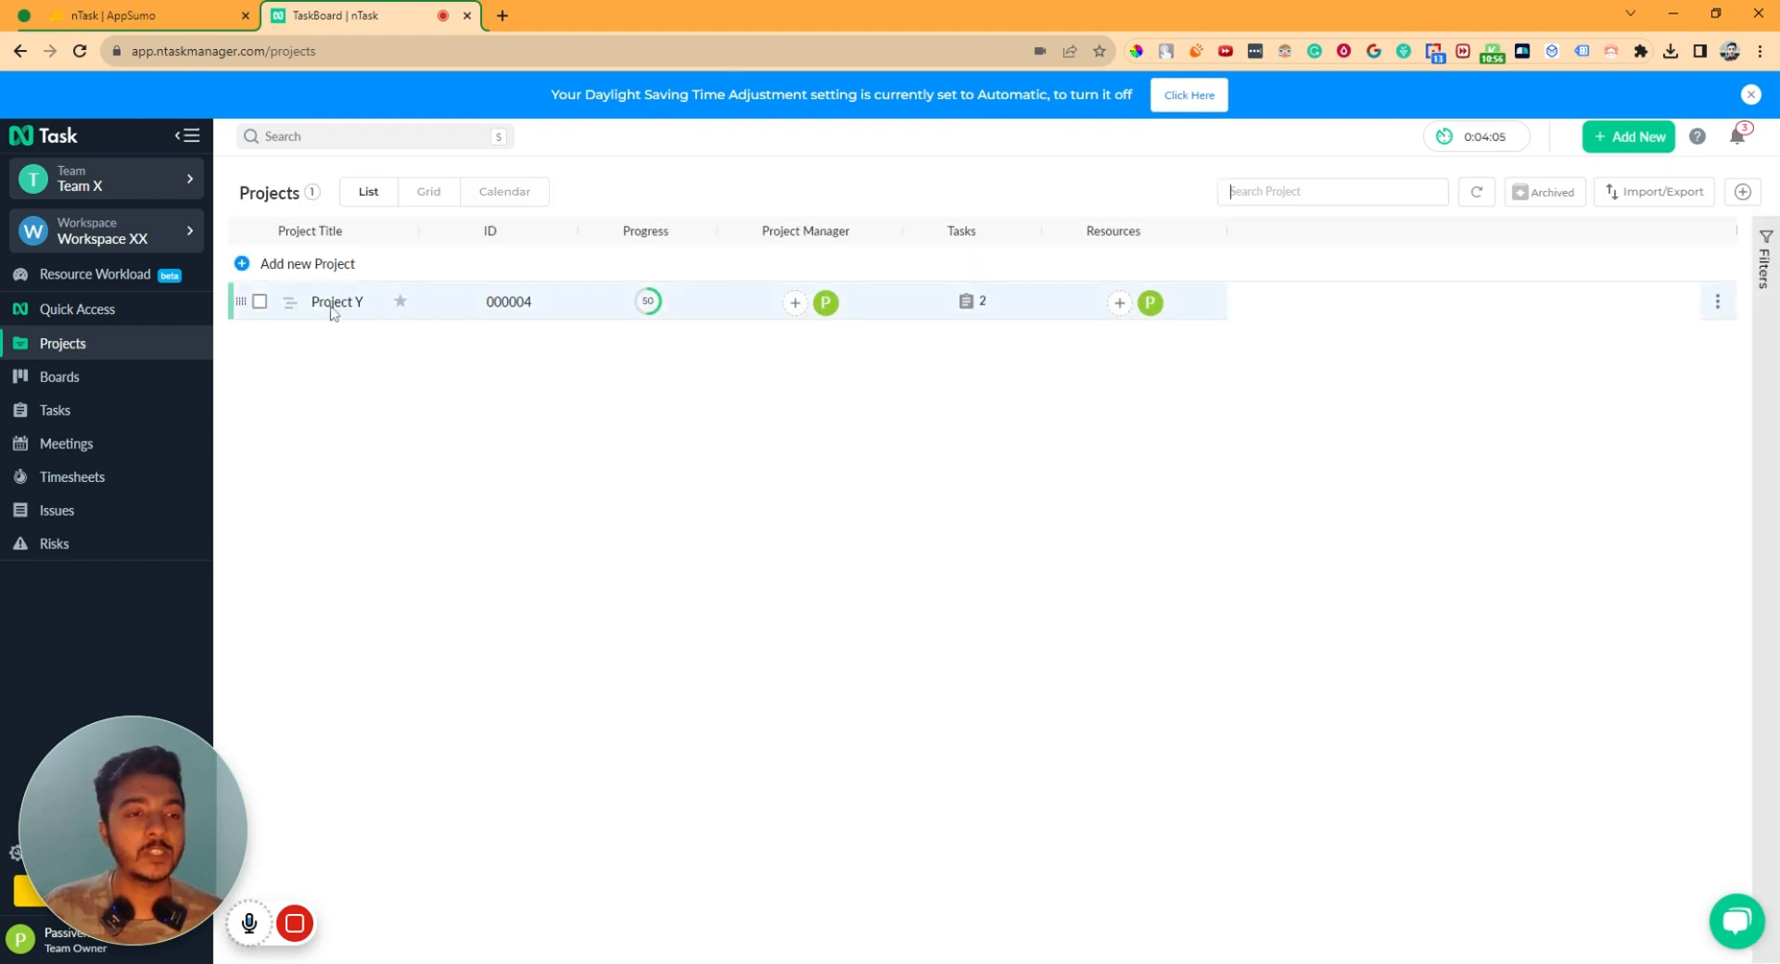
left_click(1611, 141)
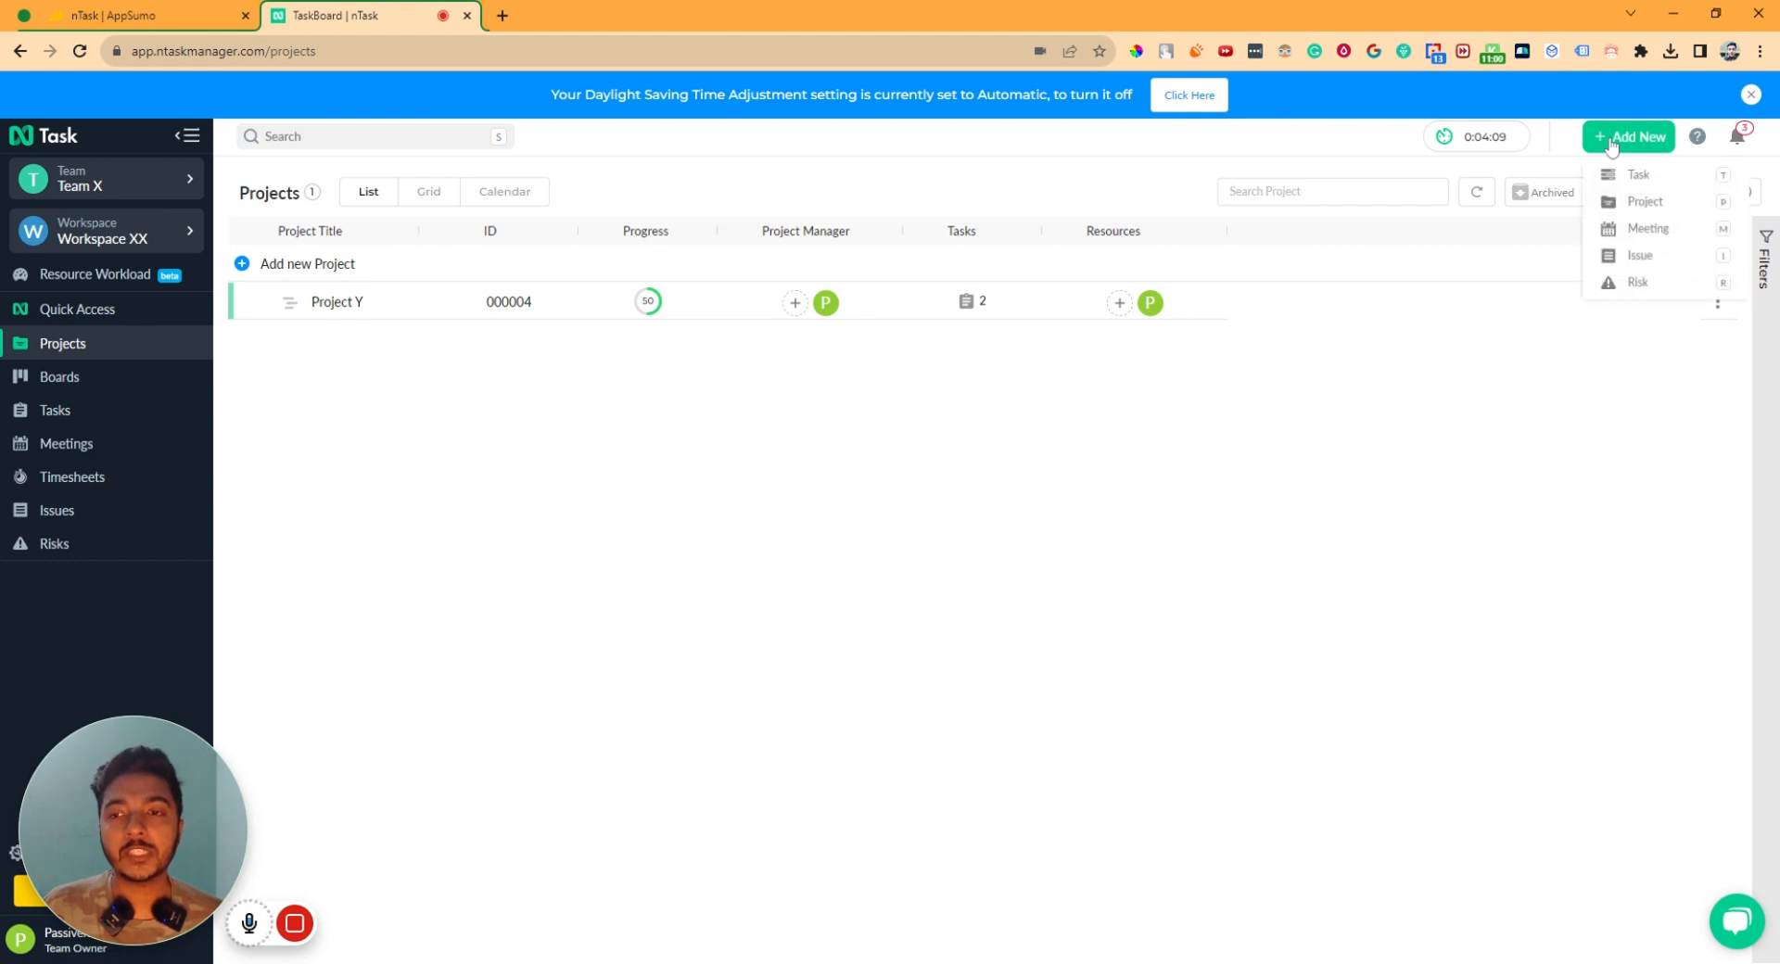
left_click(1649, 203)
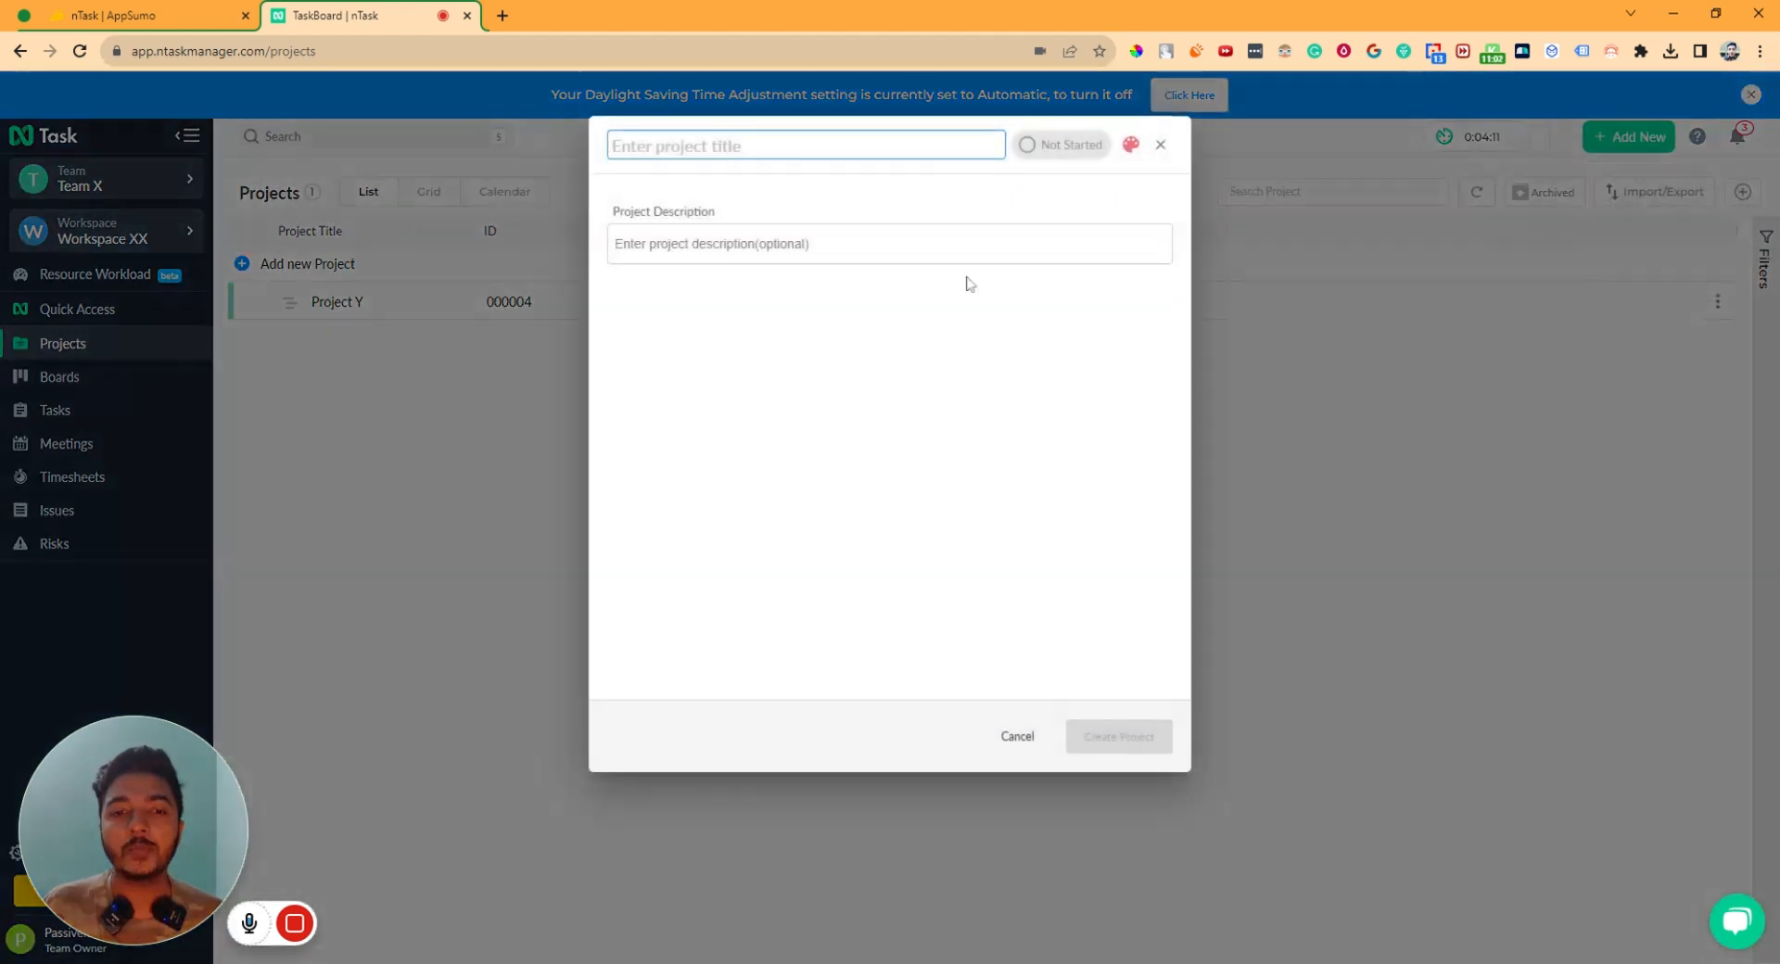
left_click(697, 261)
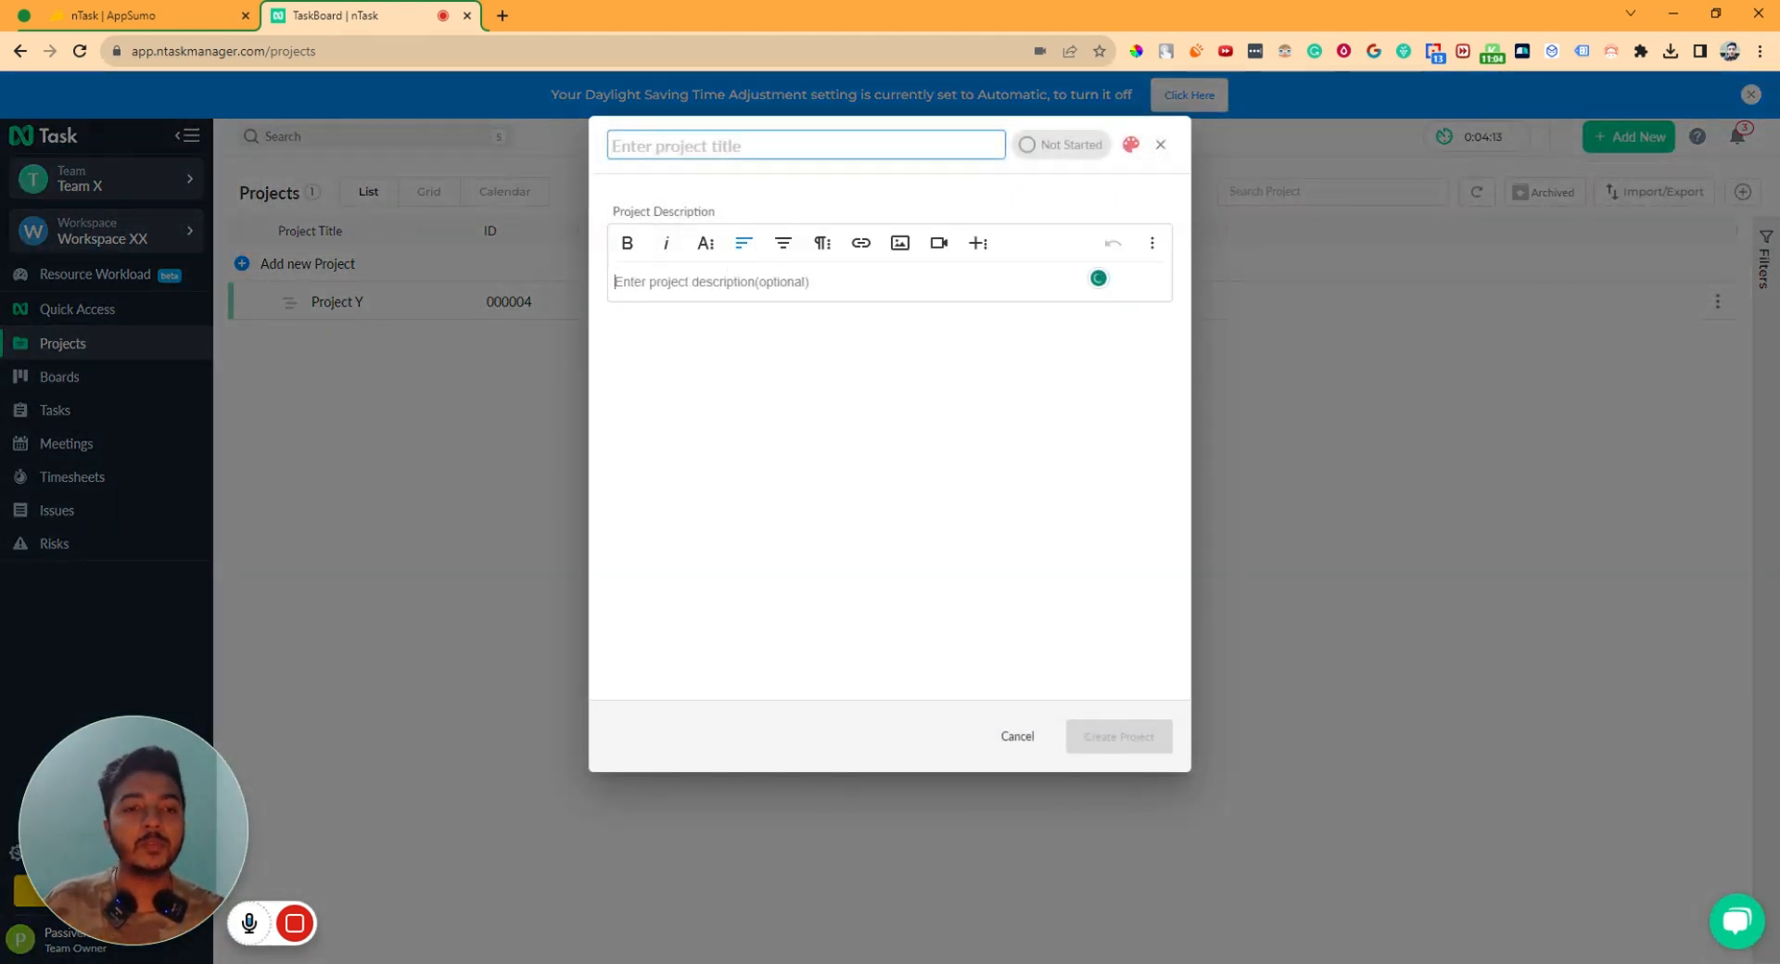
left_click(710, 148)
type("P")
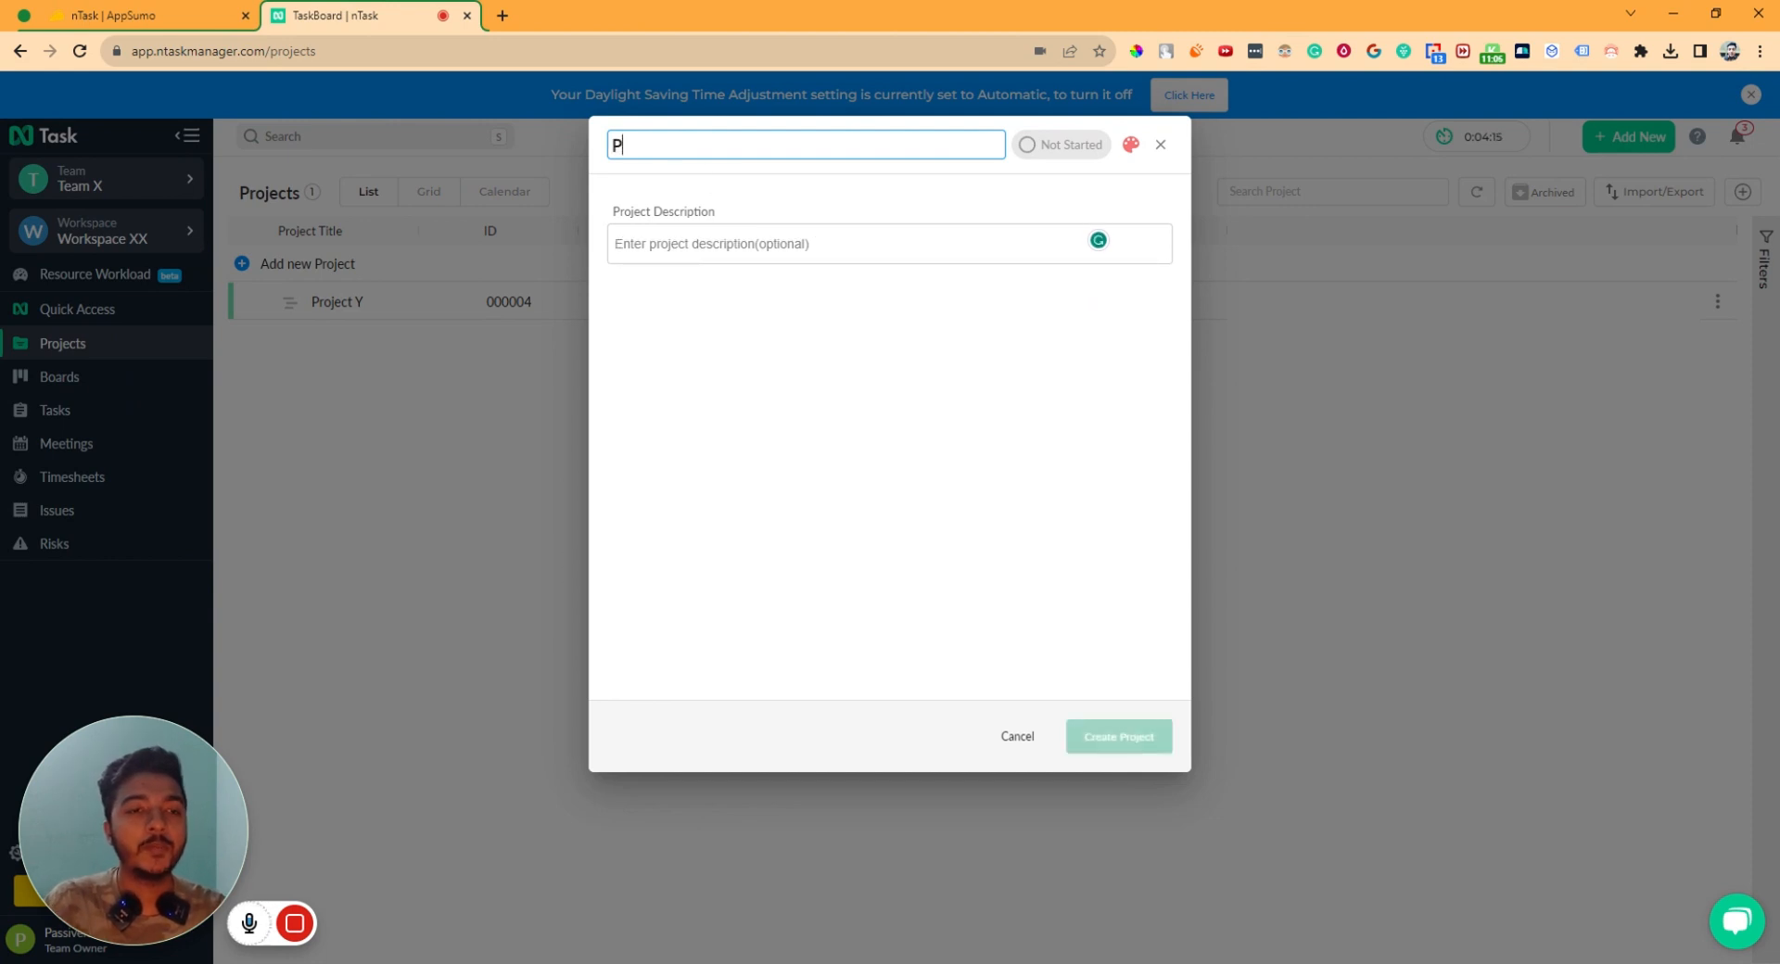
type("roject MM")
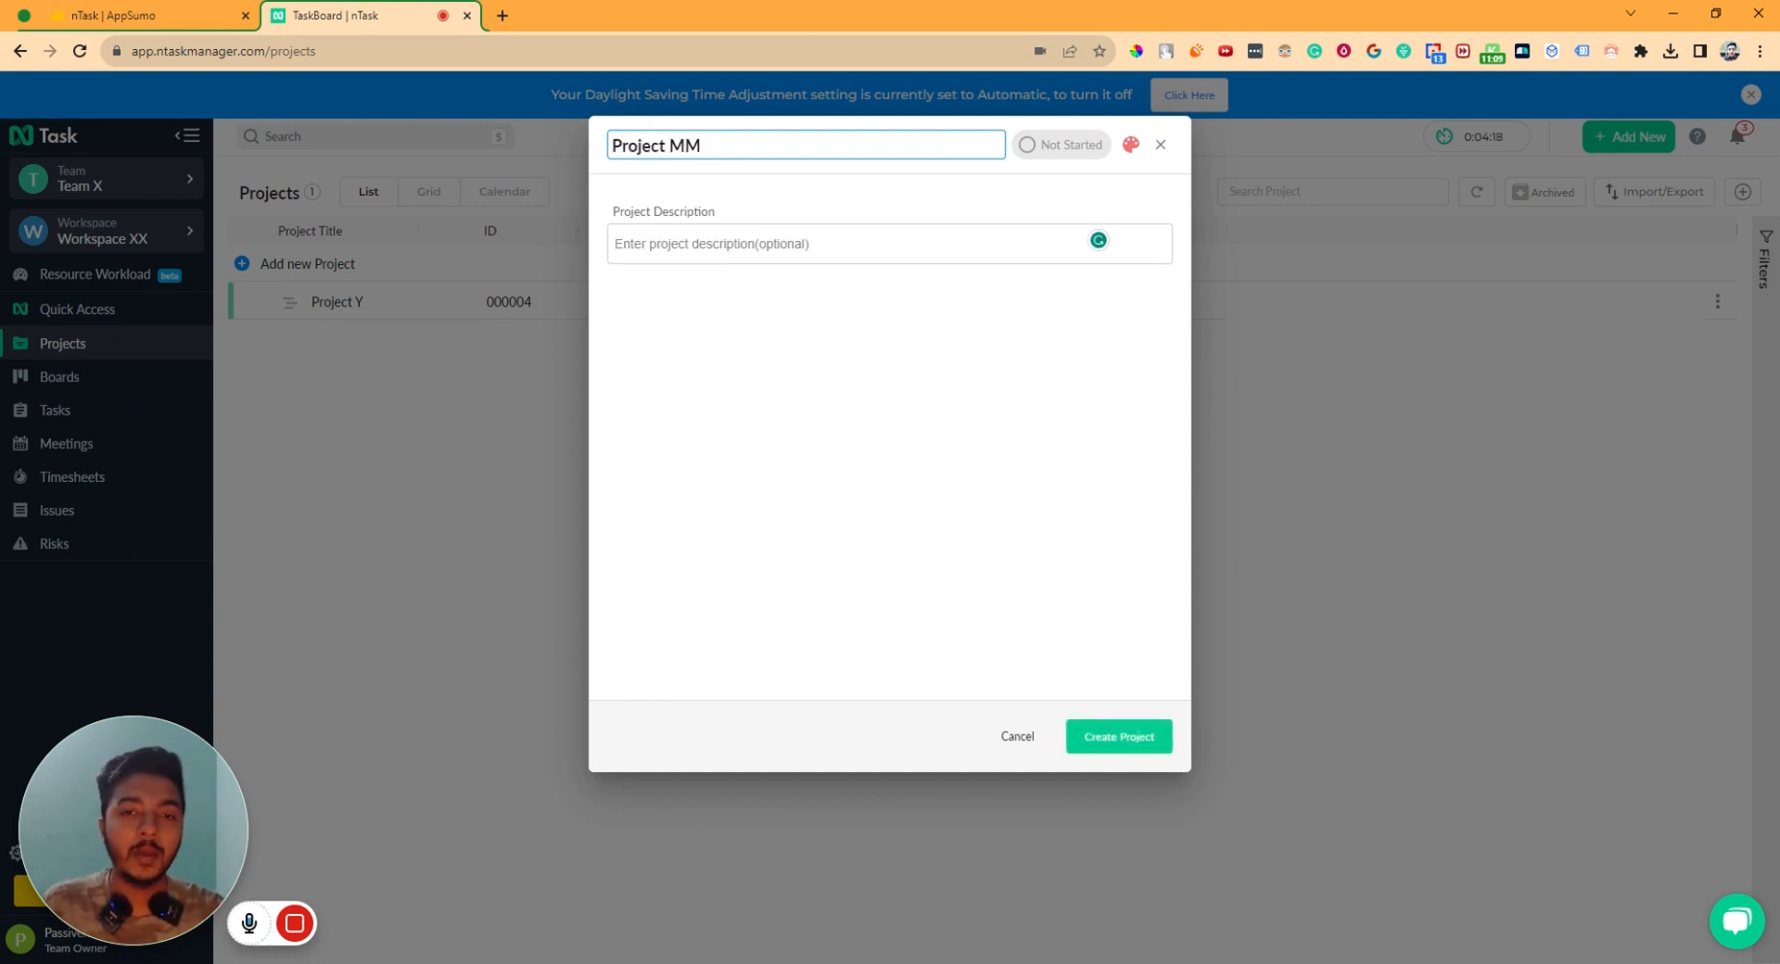
- Set status In Progress, paste the nTask introduction as description, and create the project
left_click(1030, 146)
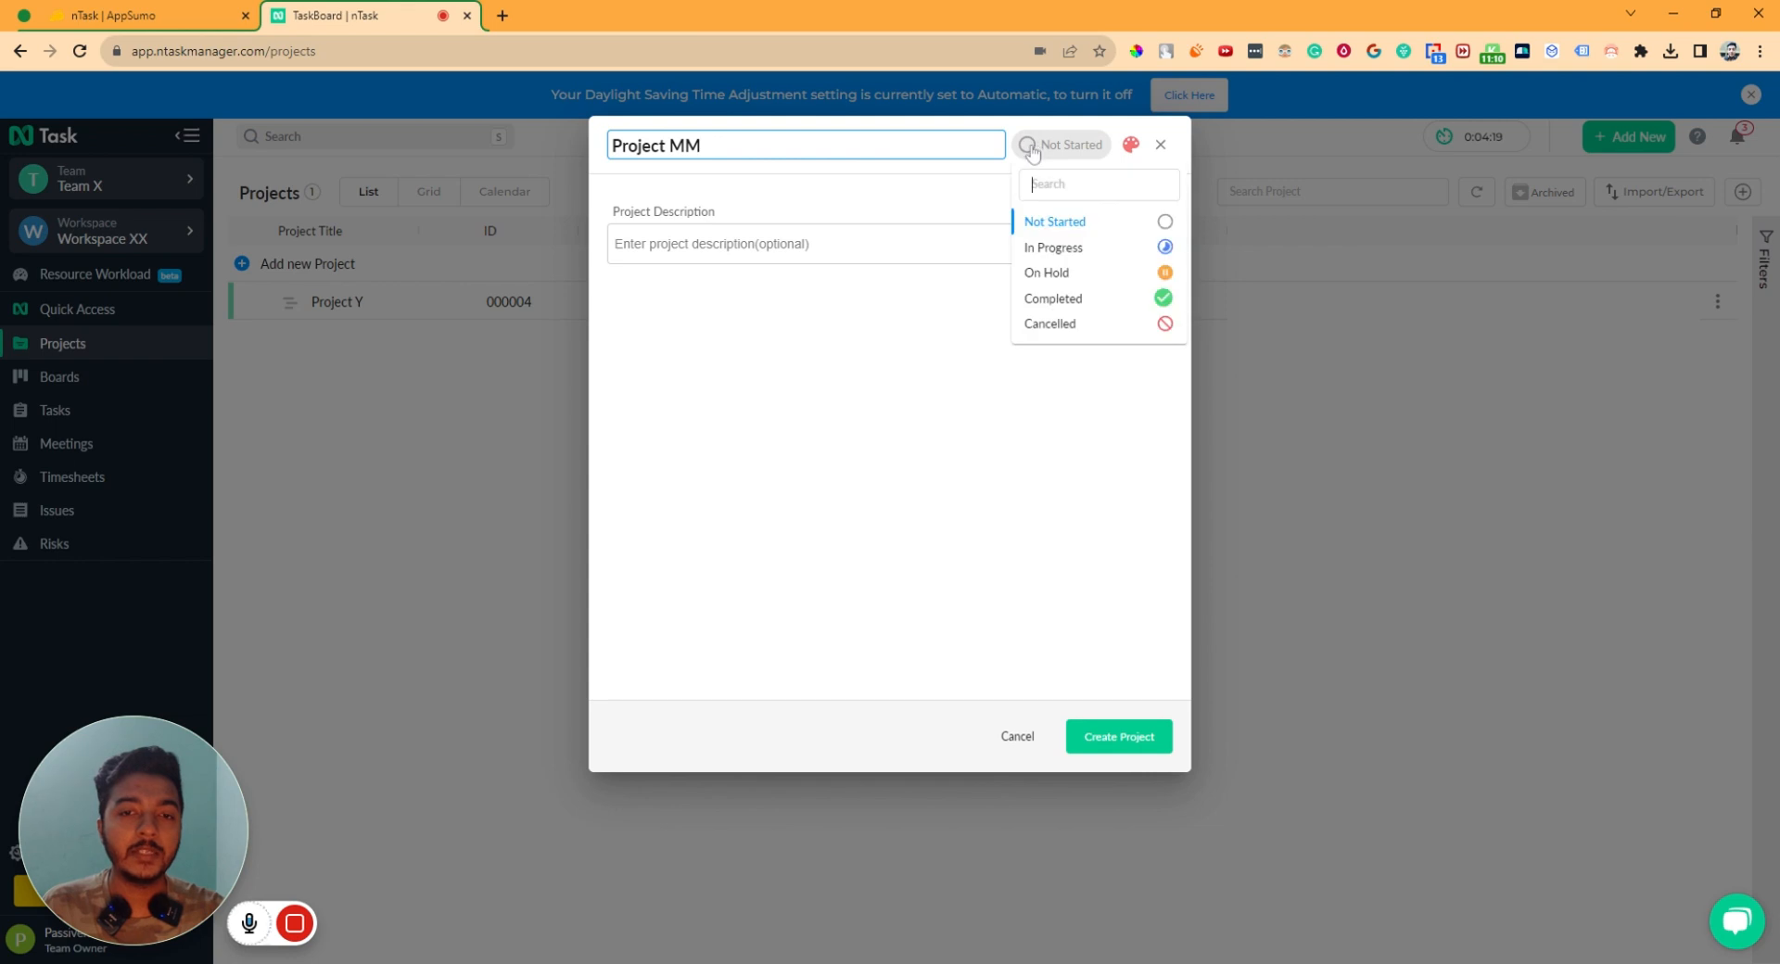
left_click(1053, 248)
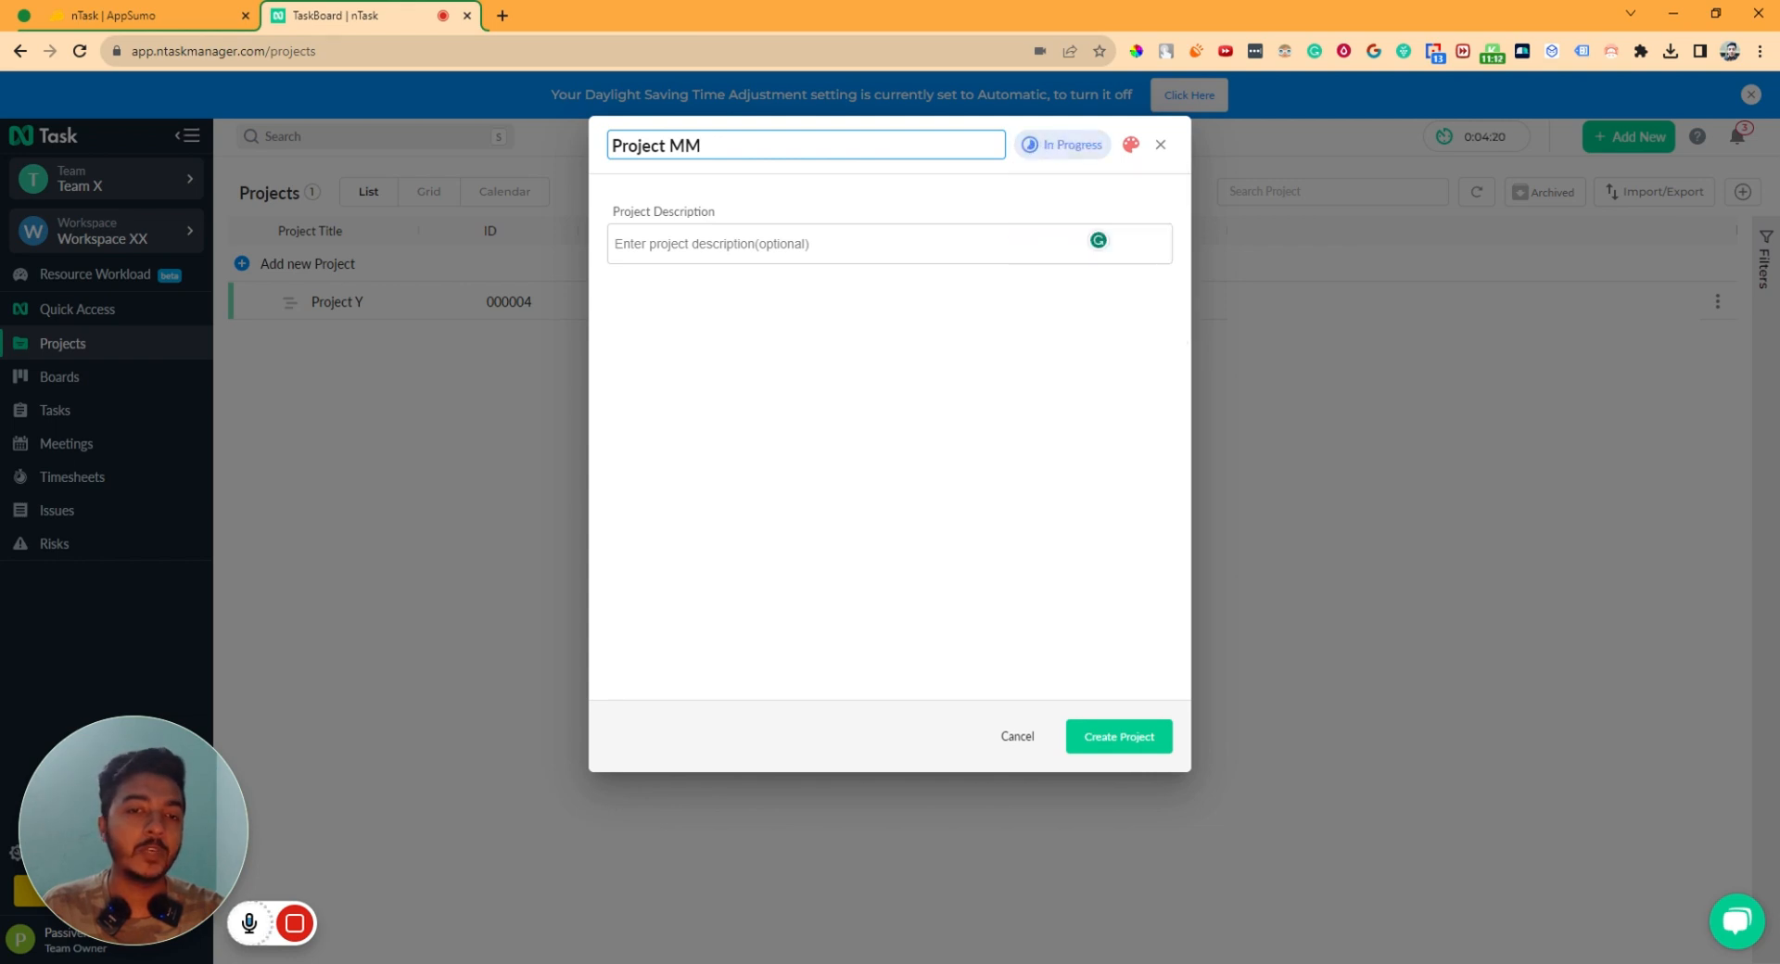
left_click(822, 244)
type("Issue")
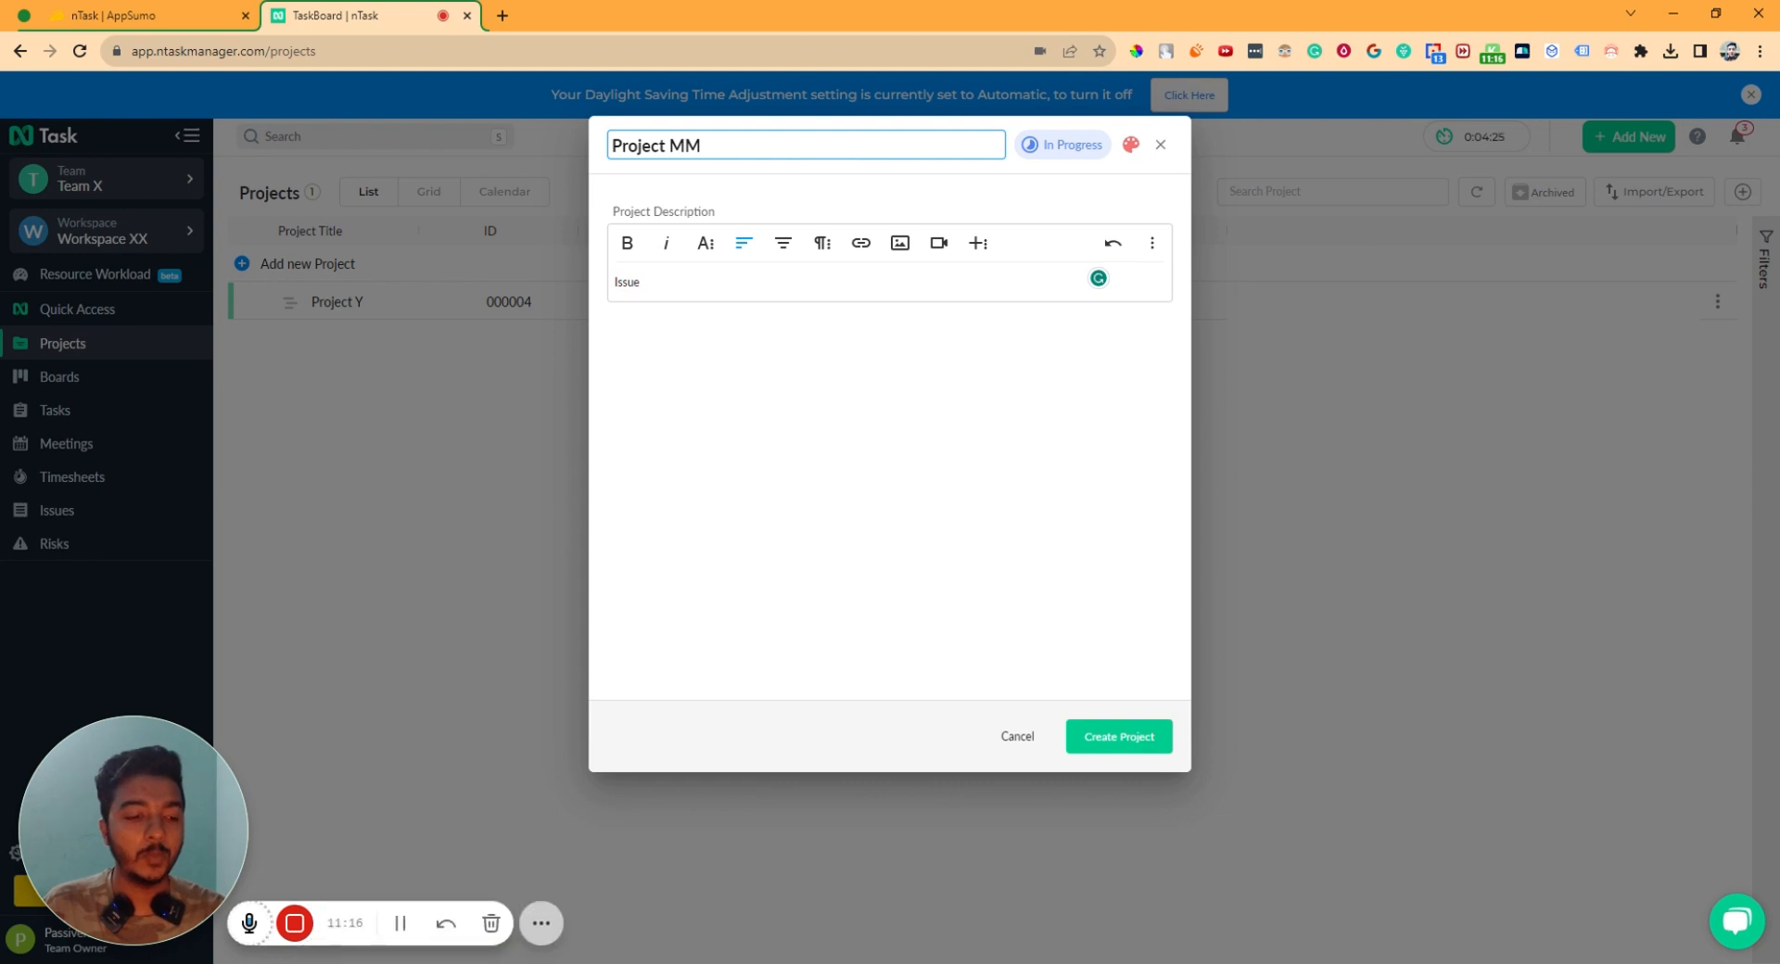
key("ctrl+a")
type("Experience an end-to-end project management app that has you covered with tasks, projects, resources, issues, risks, collaboration, meetings, and time management.  Introducing: nTask.")
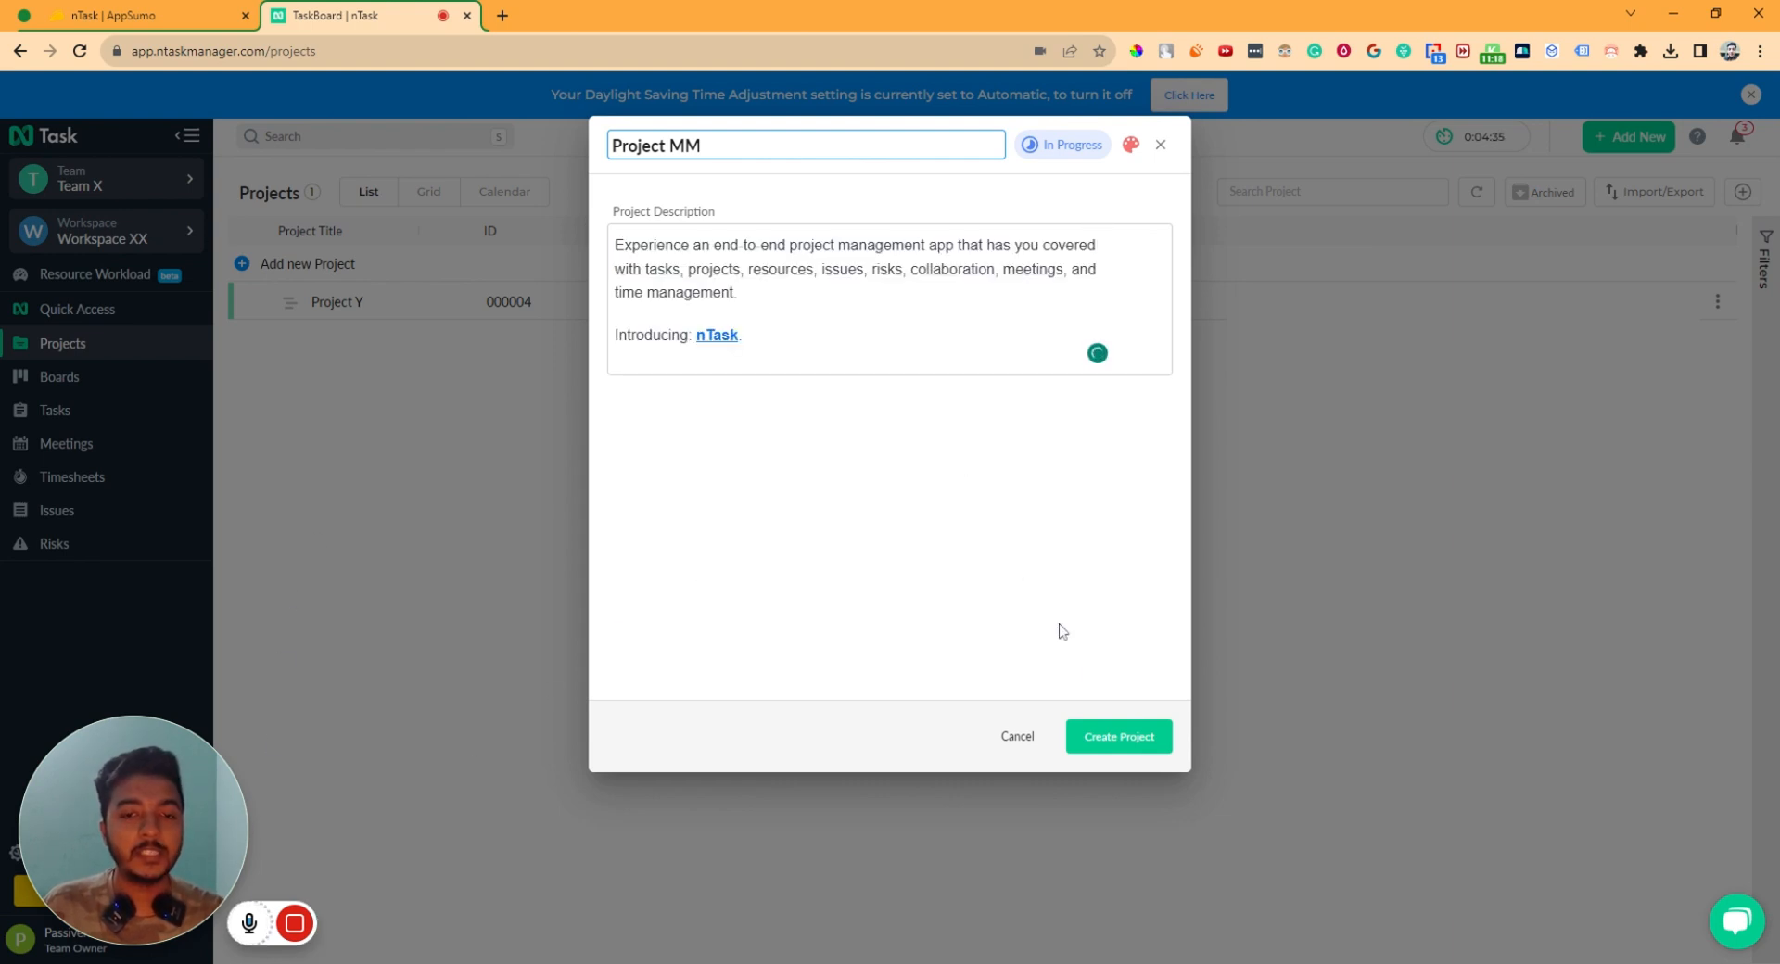
left_click(1141, 737)
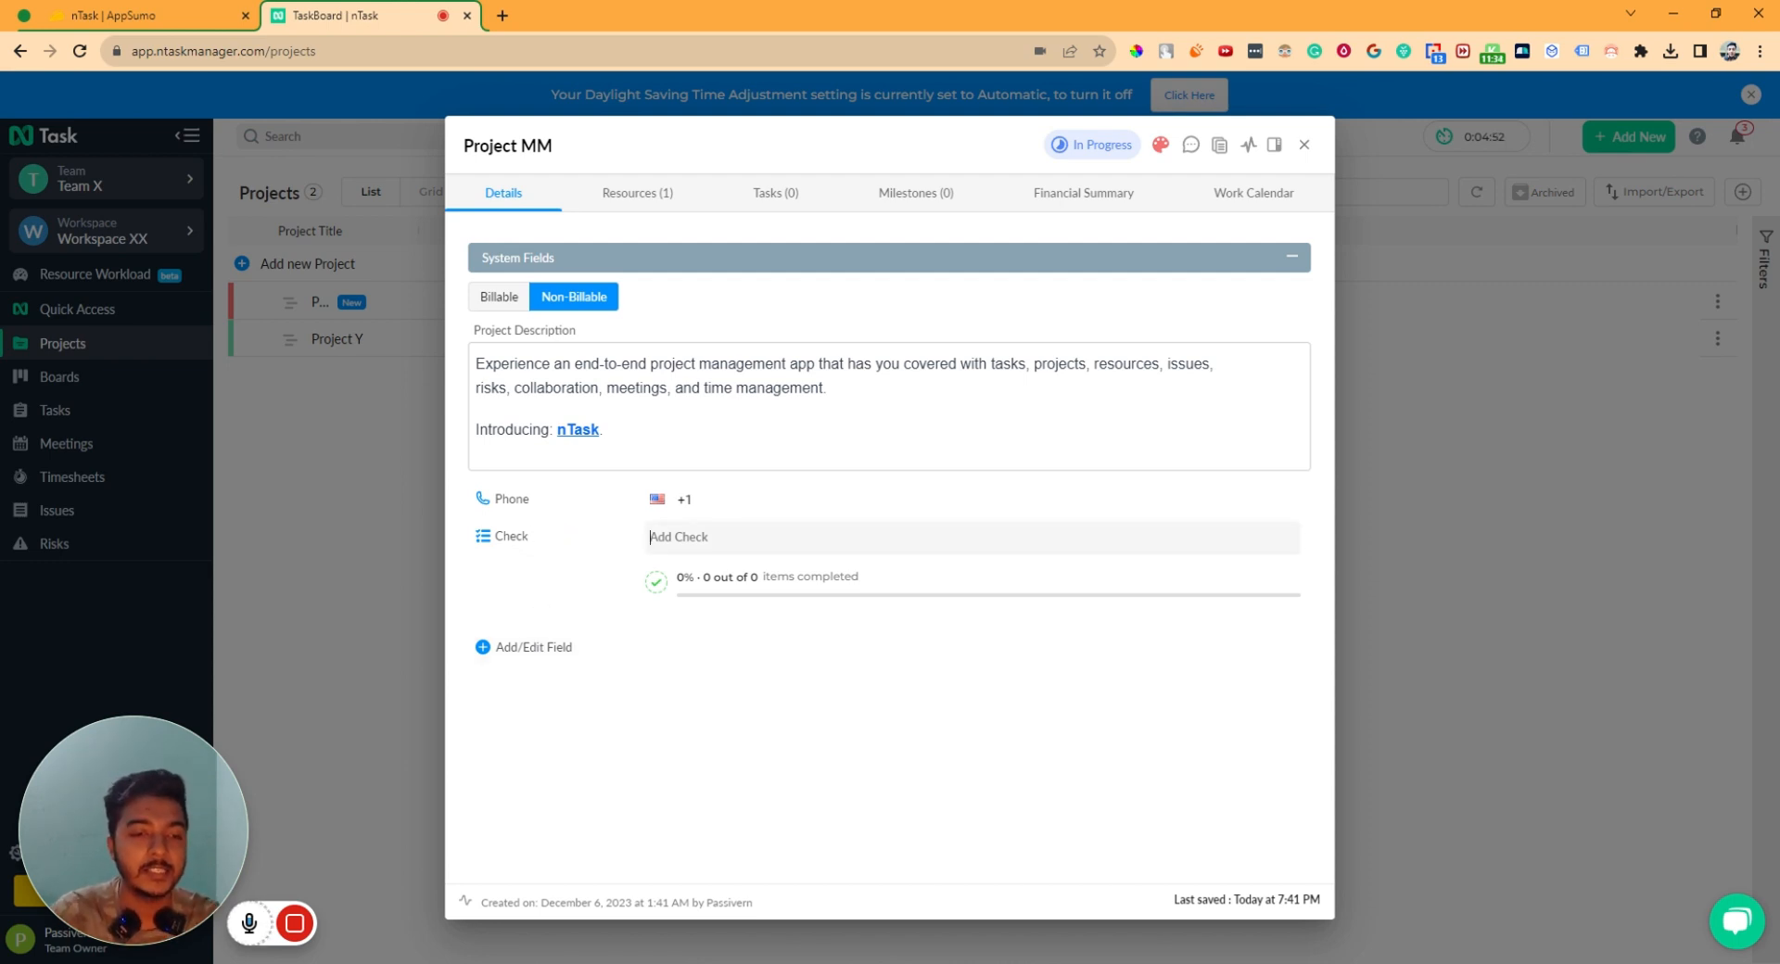
- Add List 2, List 1 and List 3 to the Check checklist and tick List 3 done (33%)
type("List 2")
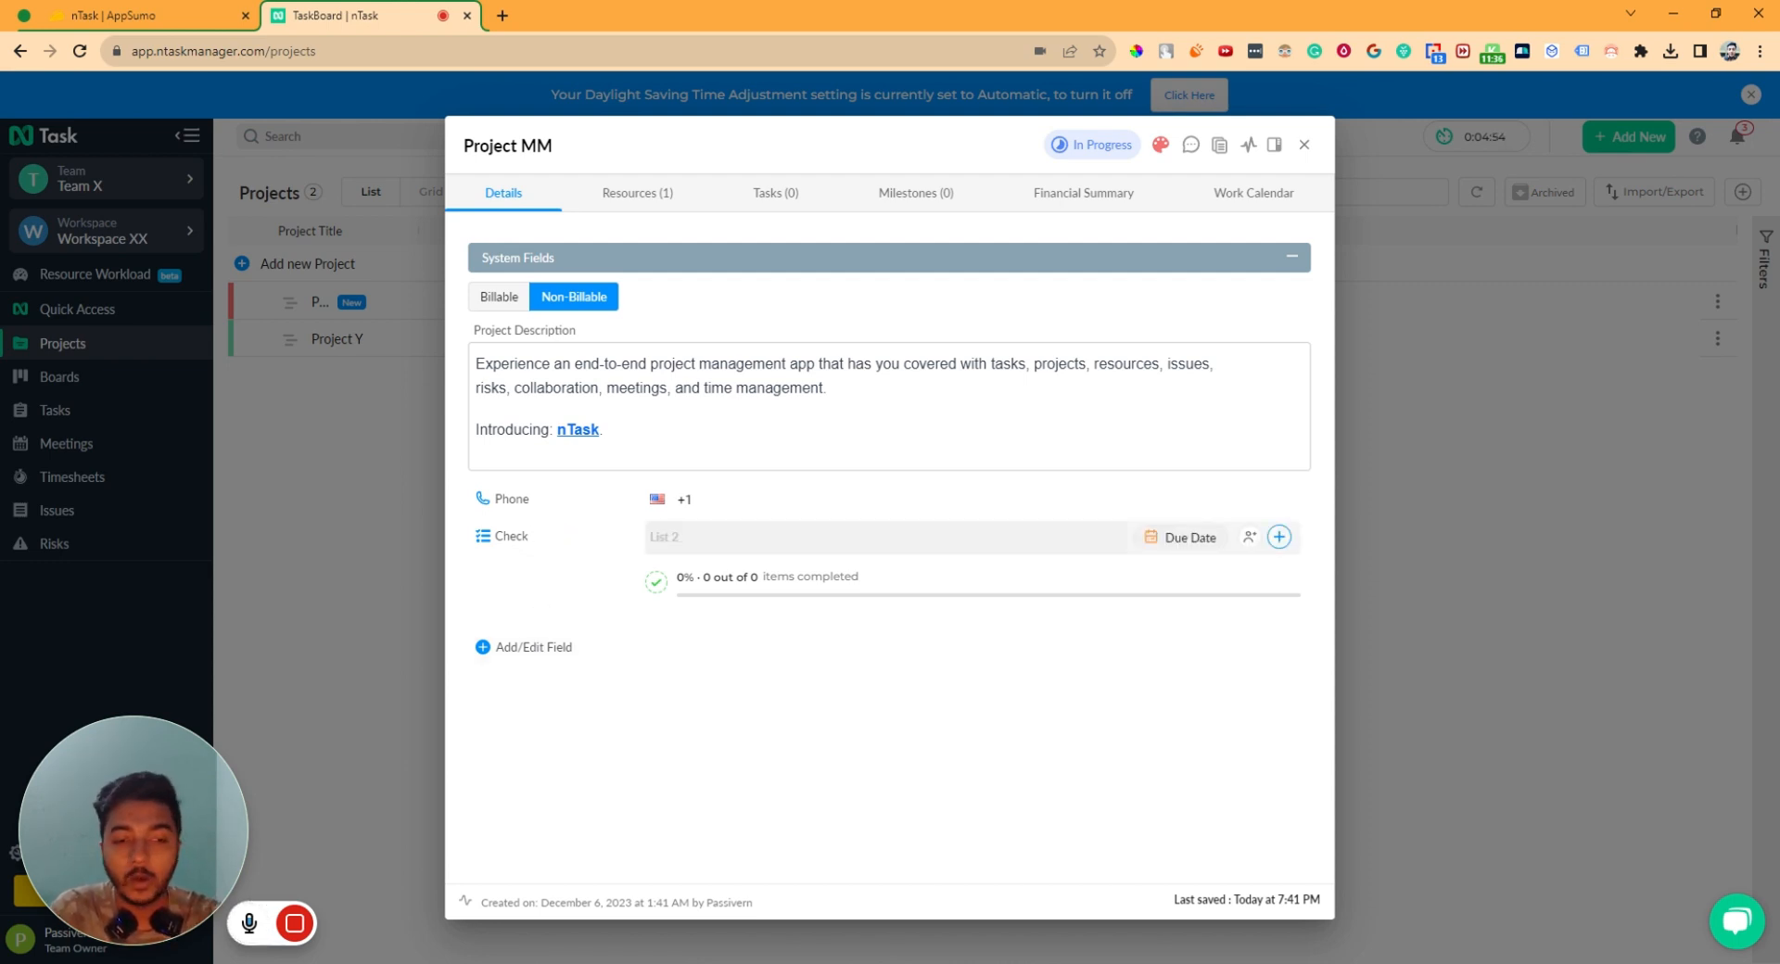
key("Return")
type("L")
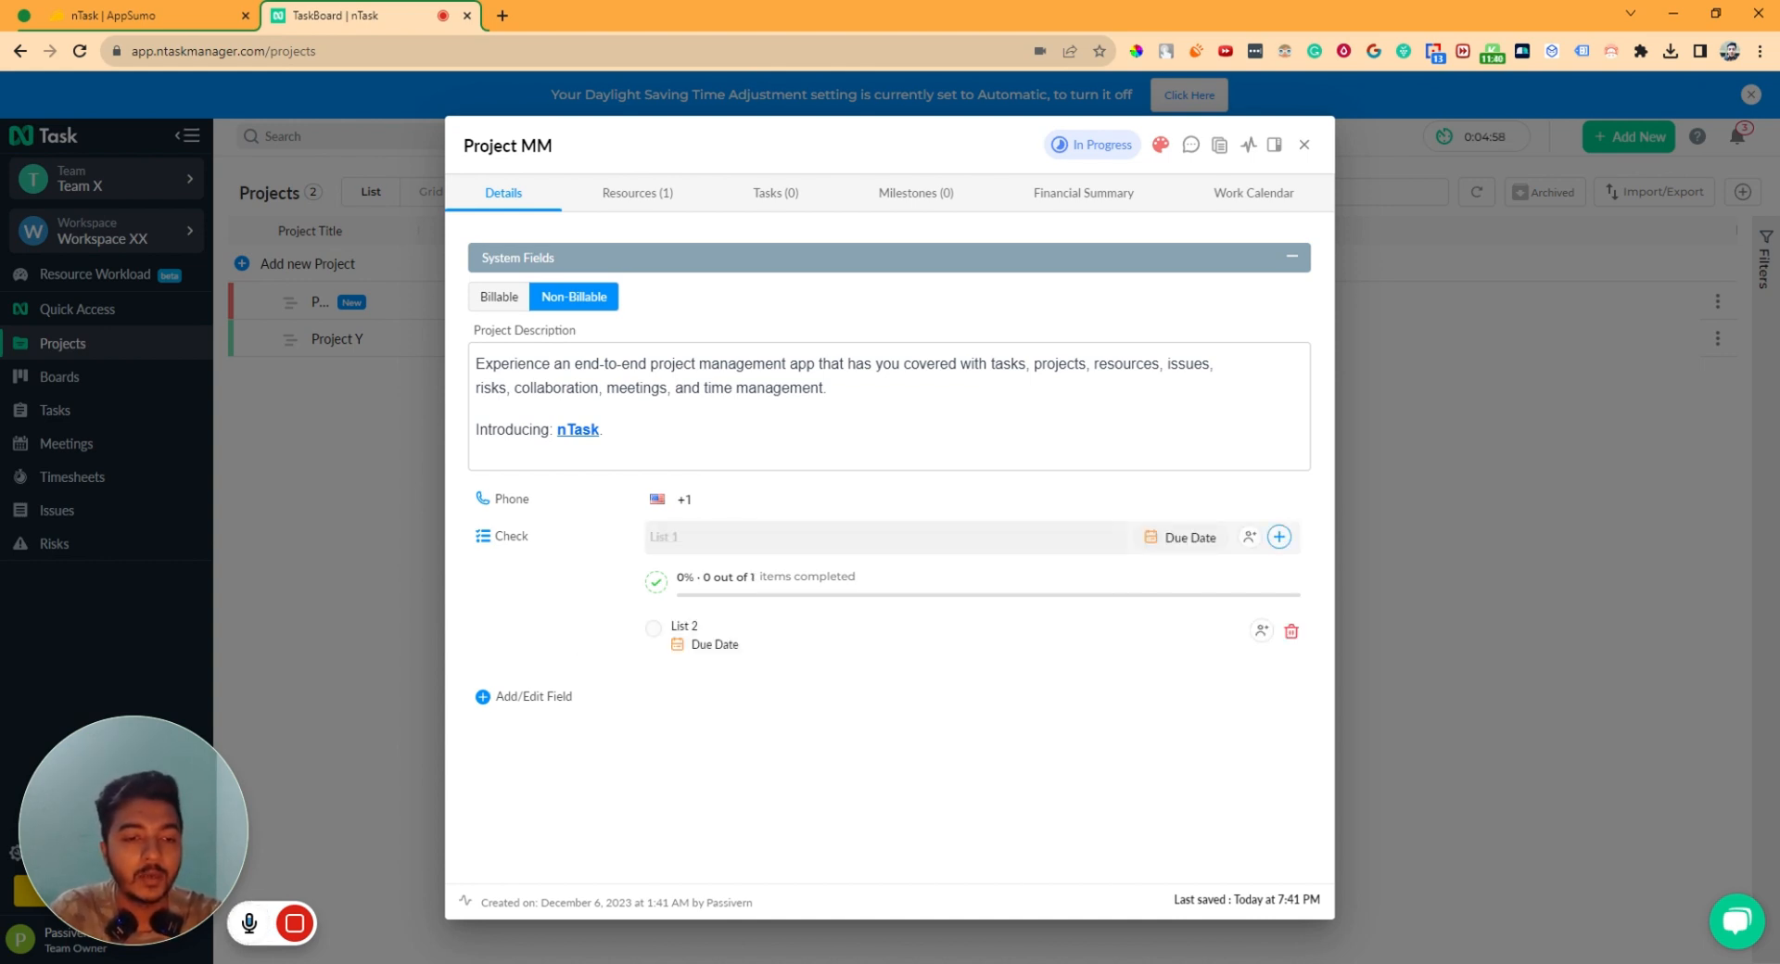
key("Return")
type("List")
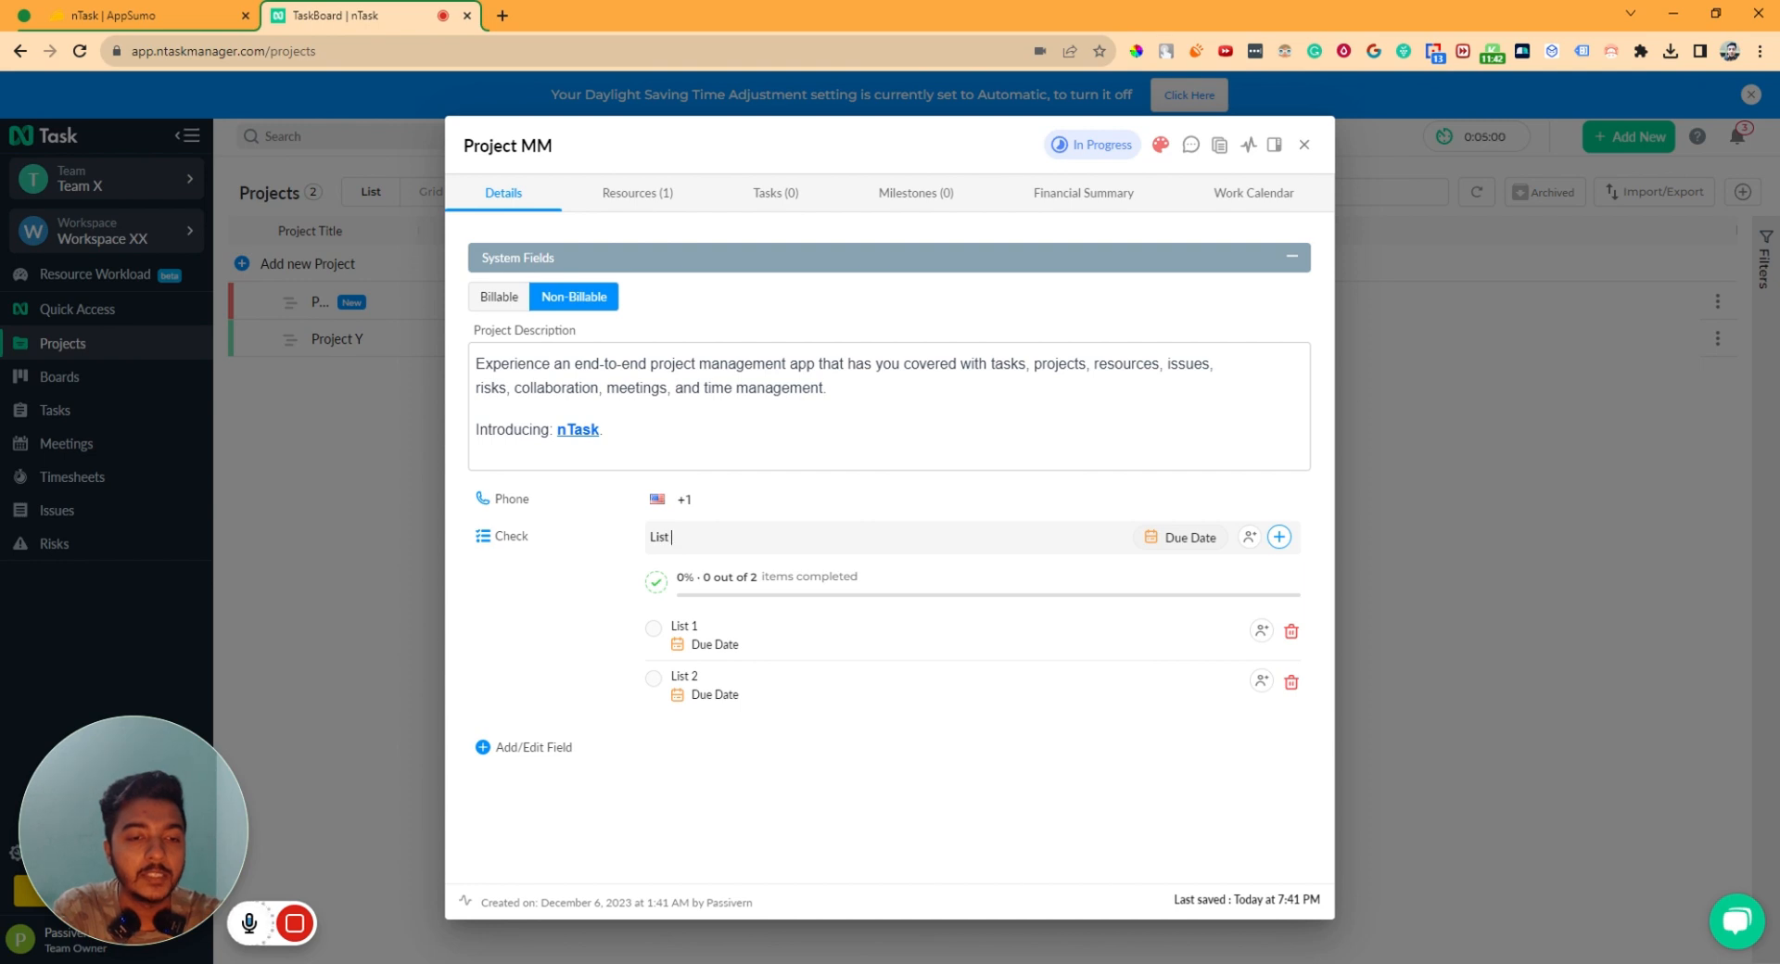
type(" 3")
key("Return")
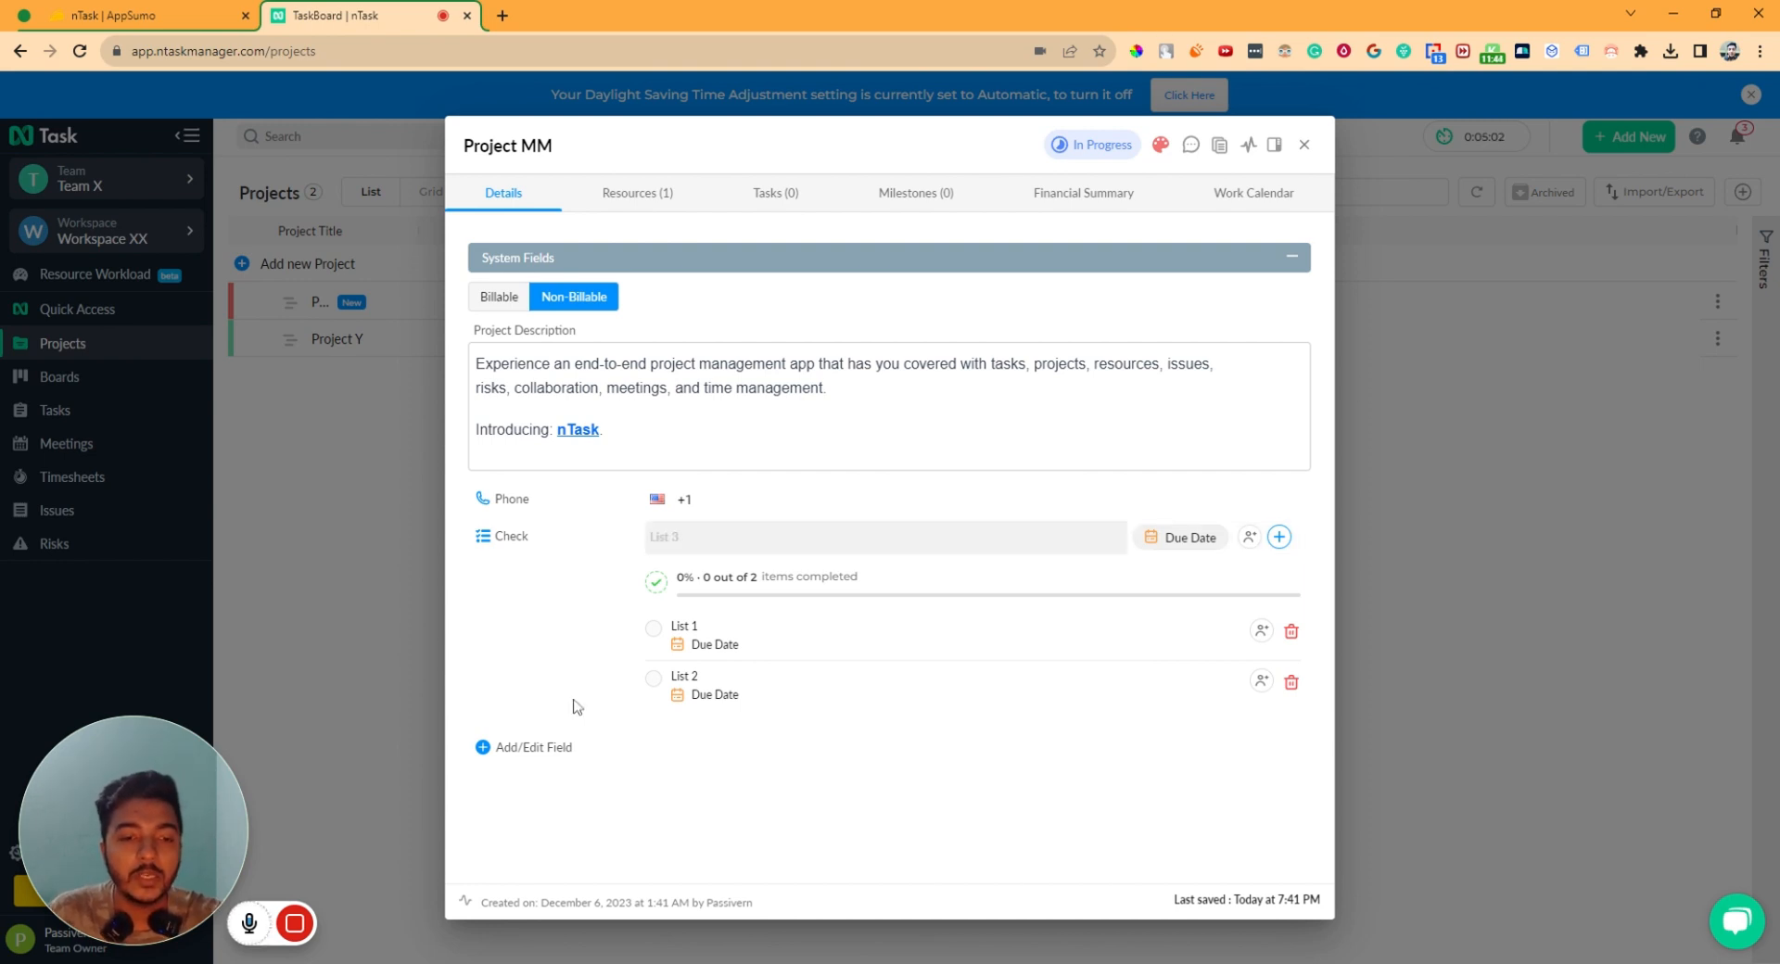
left_click(654, 629)
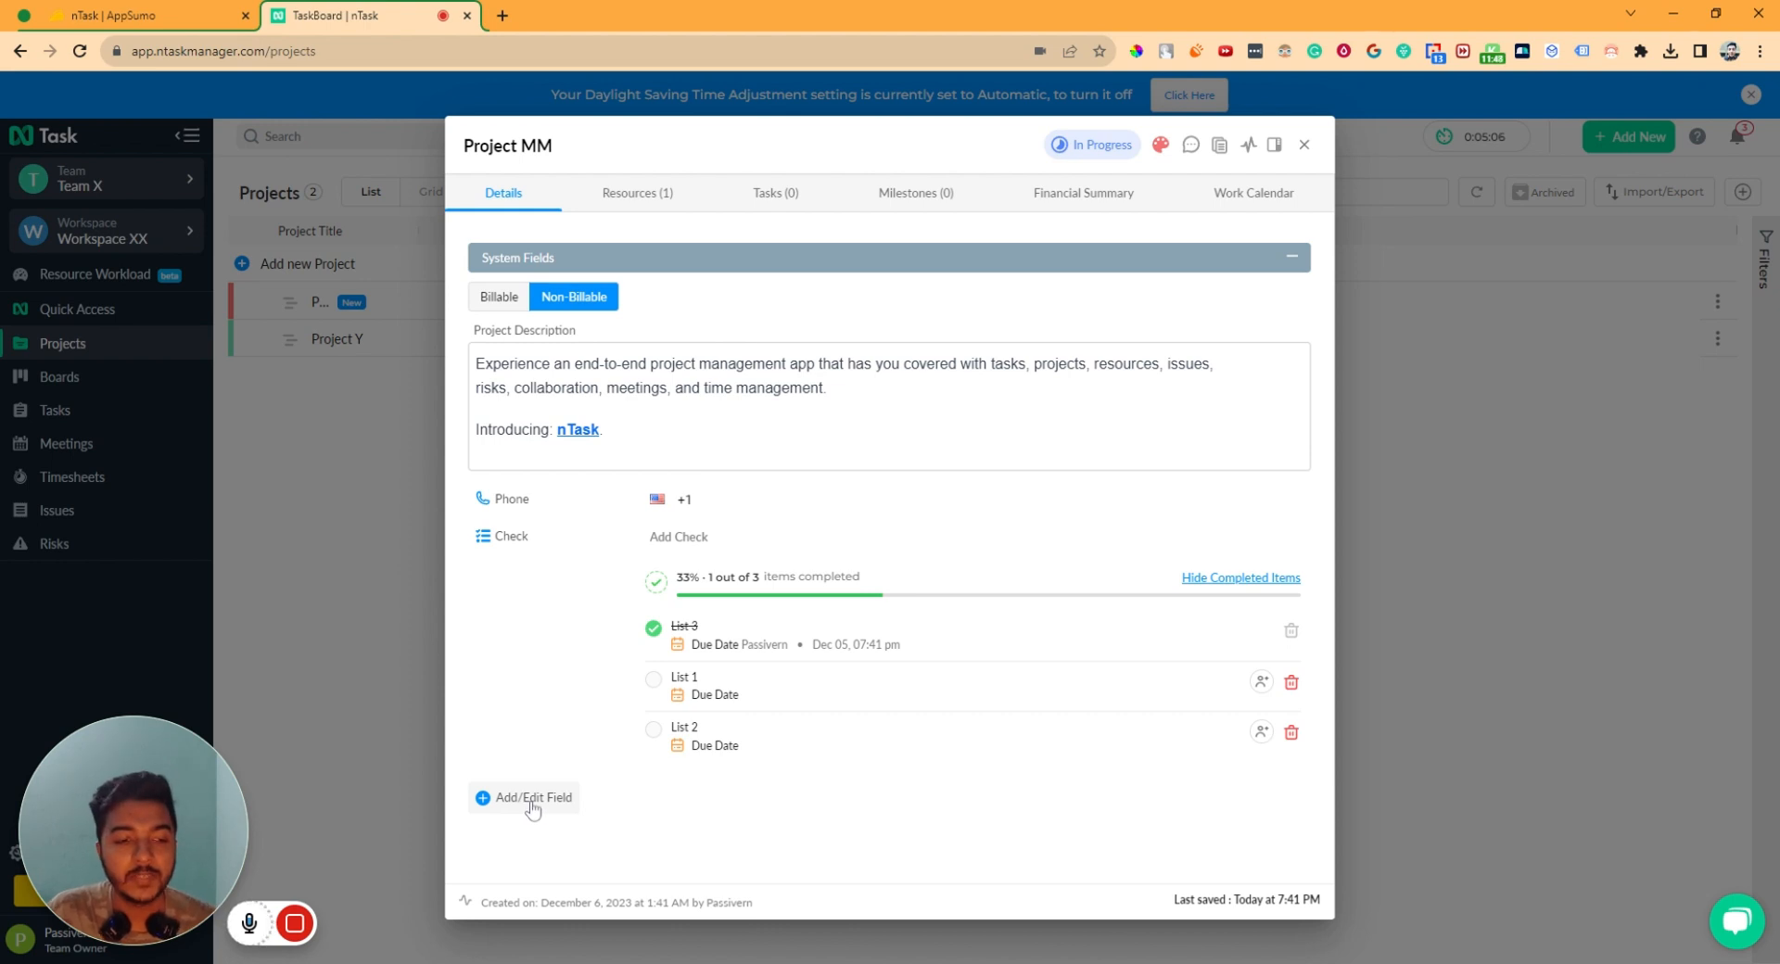
left_click(533, 799)
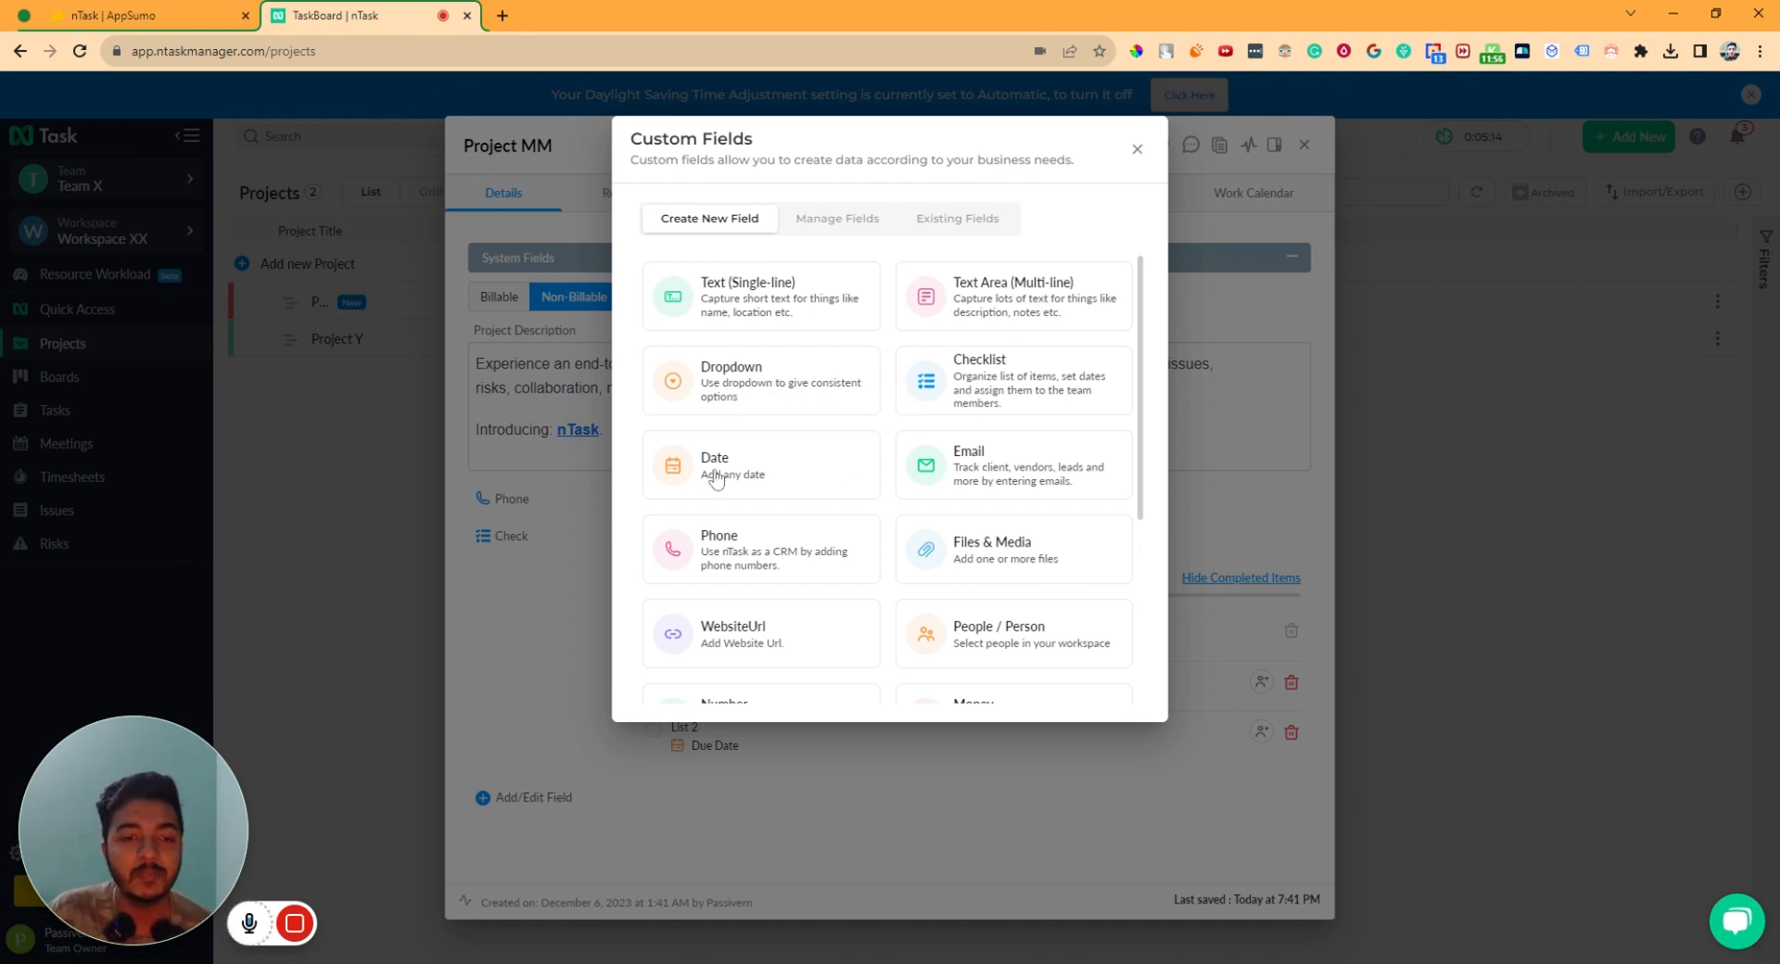
scroll(965, 557, "down", 1)
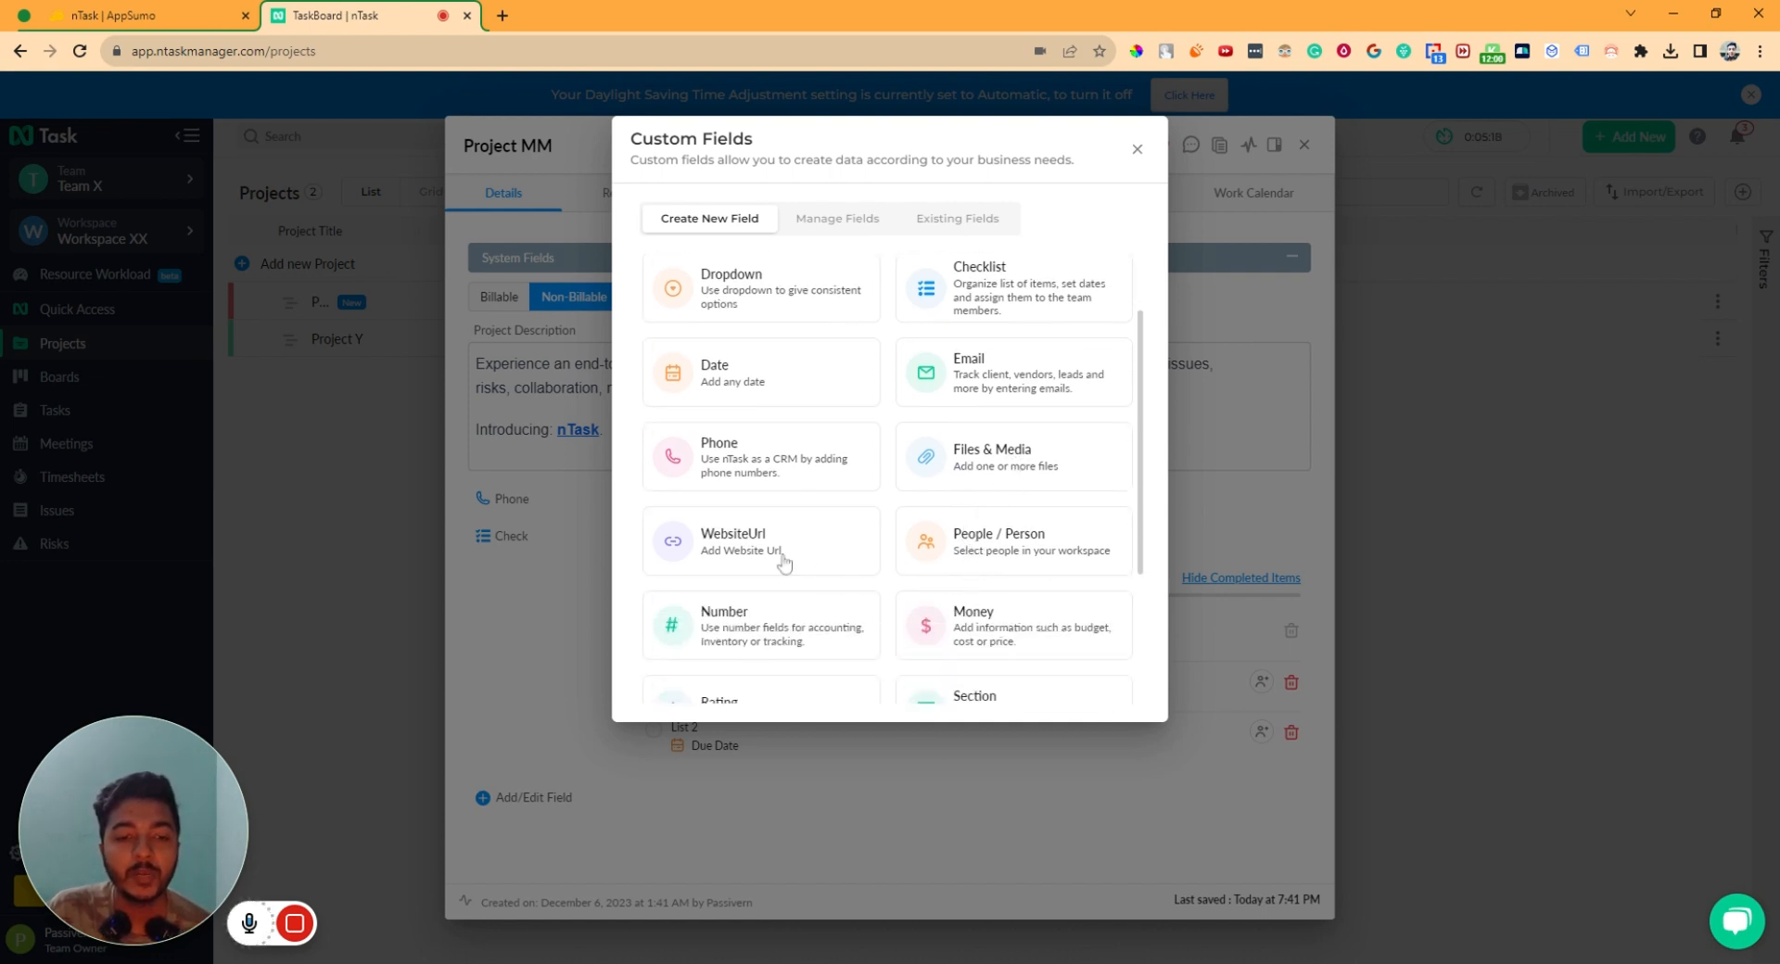
scroll(730, 560, "down", 2)
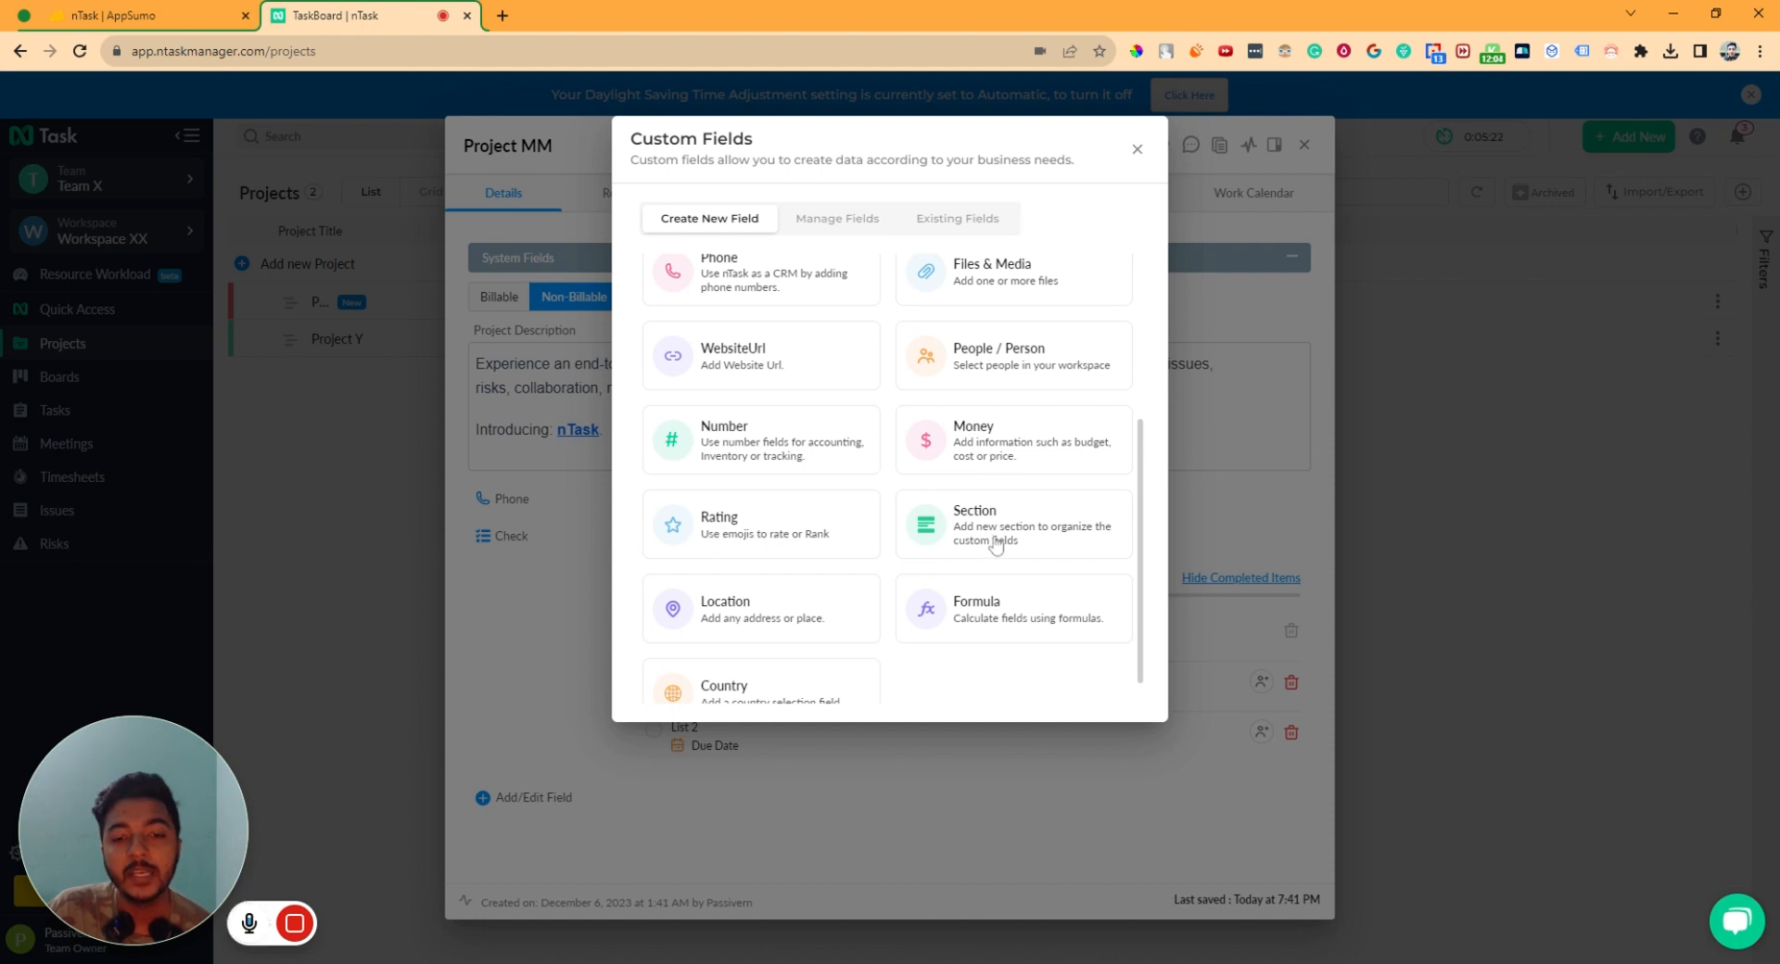
scroll(714, 636, "down", 1)
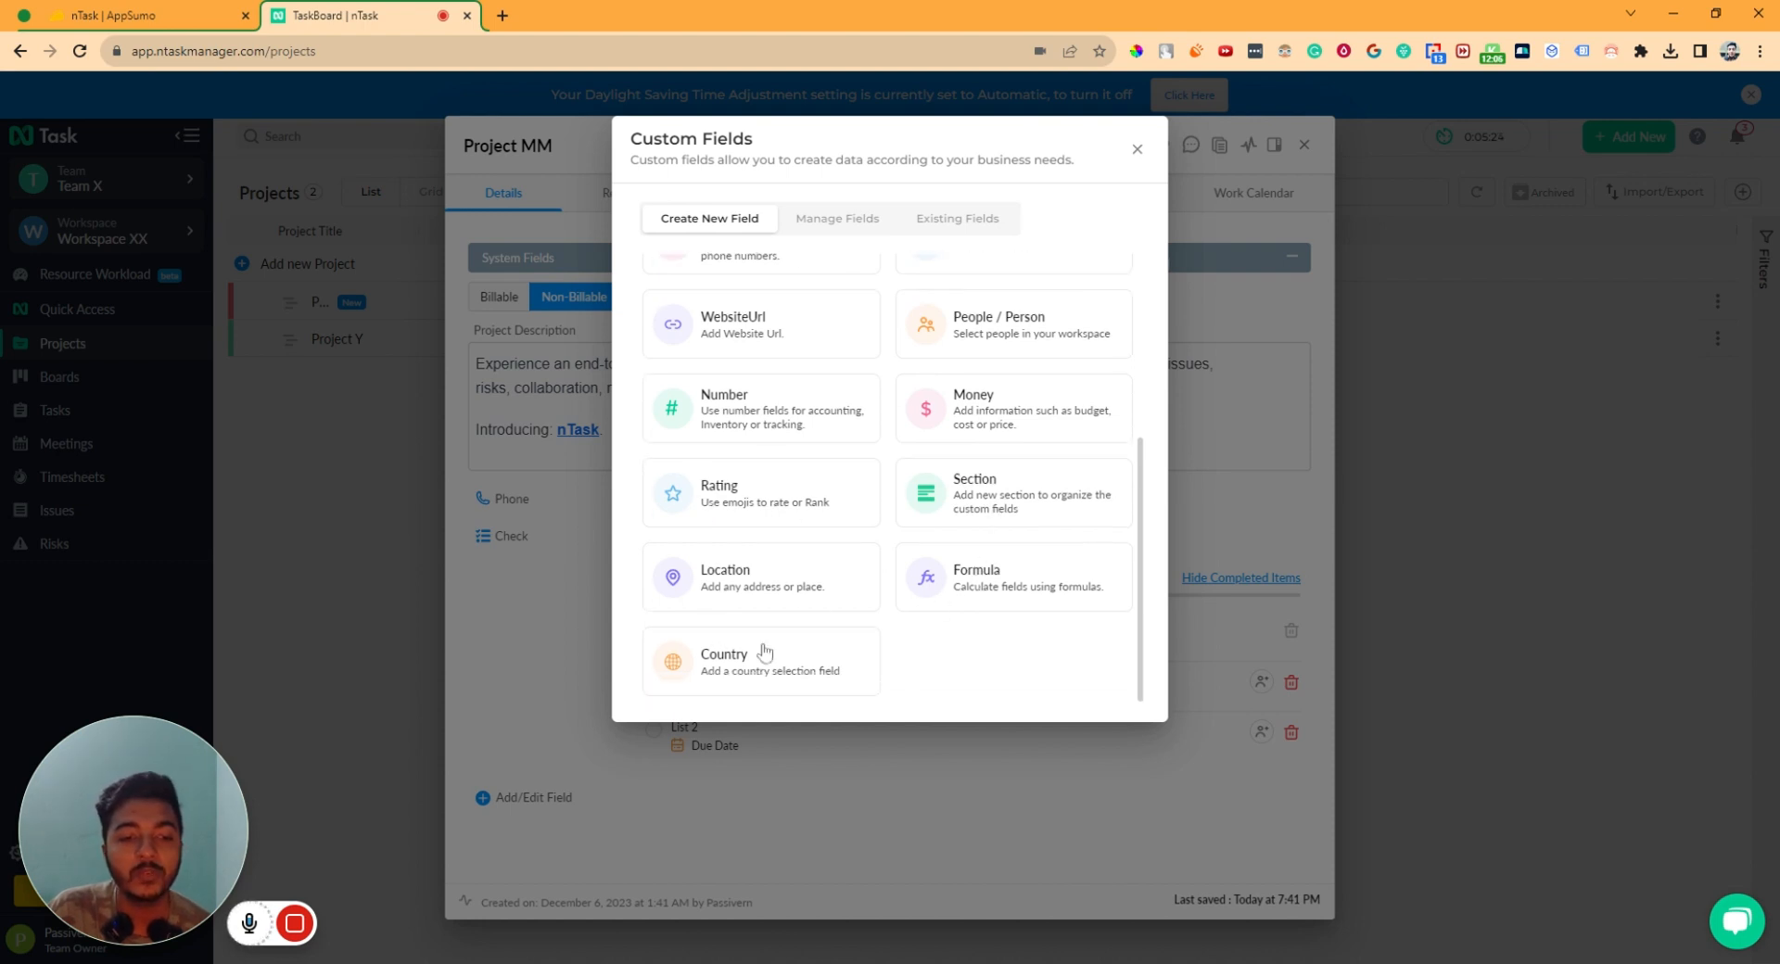
scroll(787, 576, "up", 3)
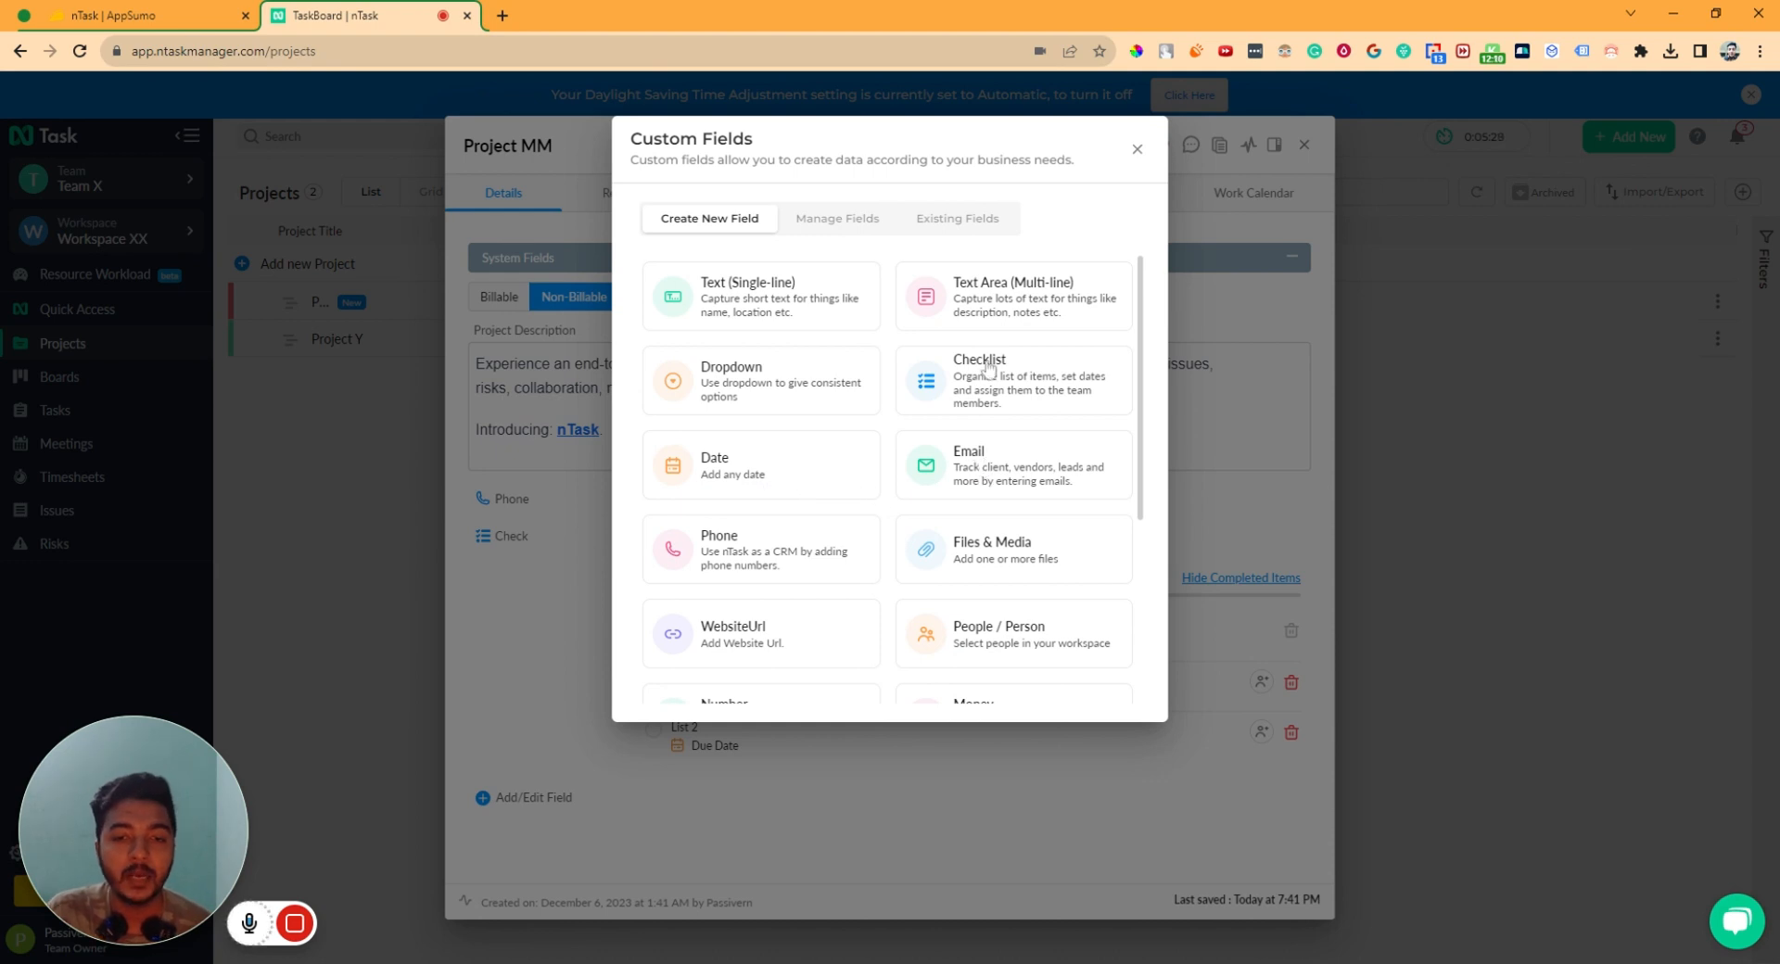
- Create a Phone-type custom field named Phone with country Zambia (+260)
left_click(759, 545)
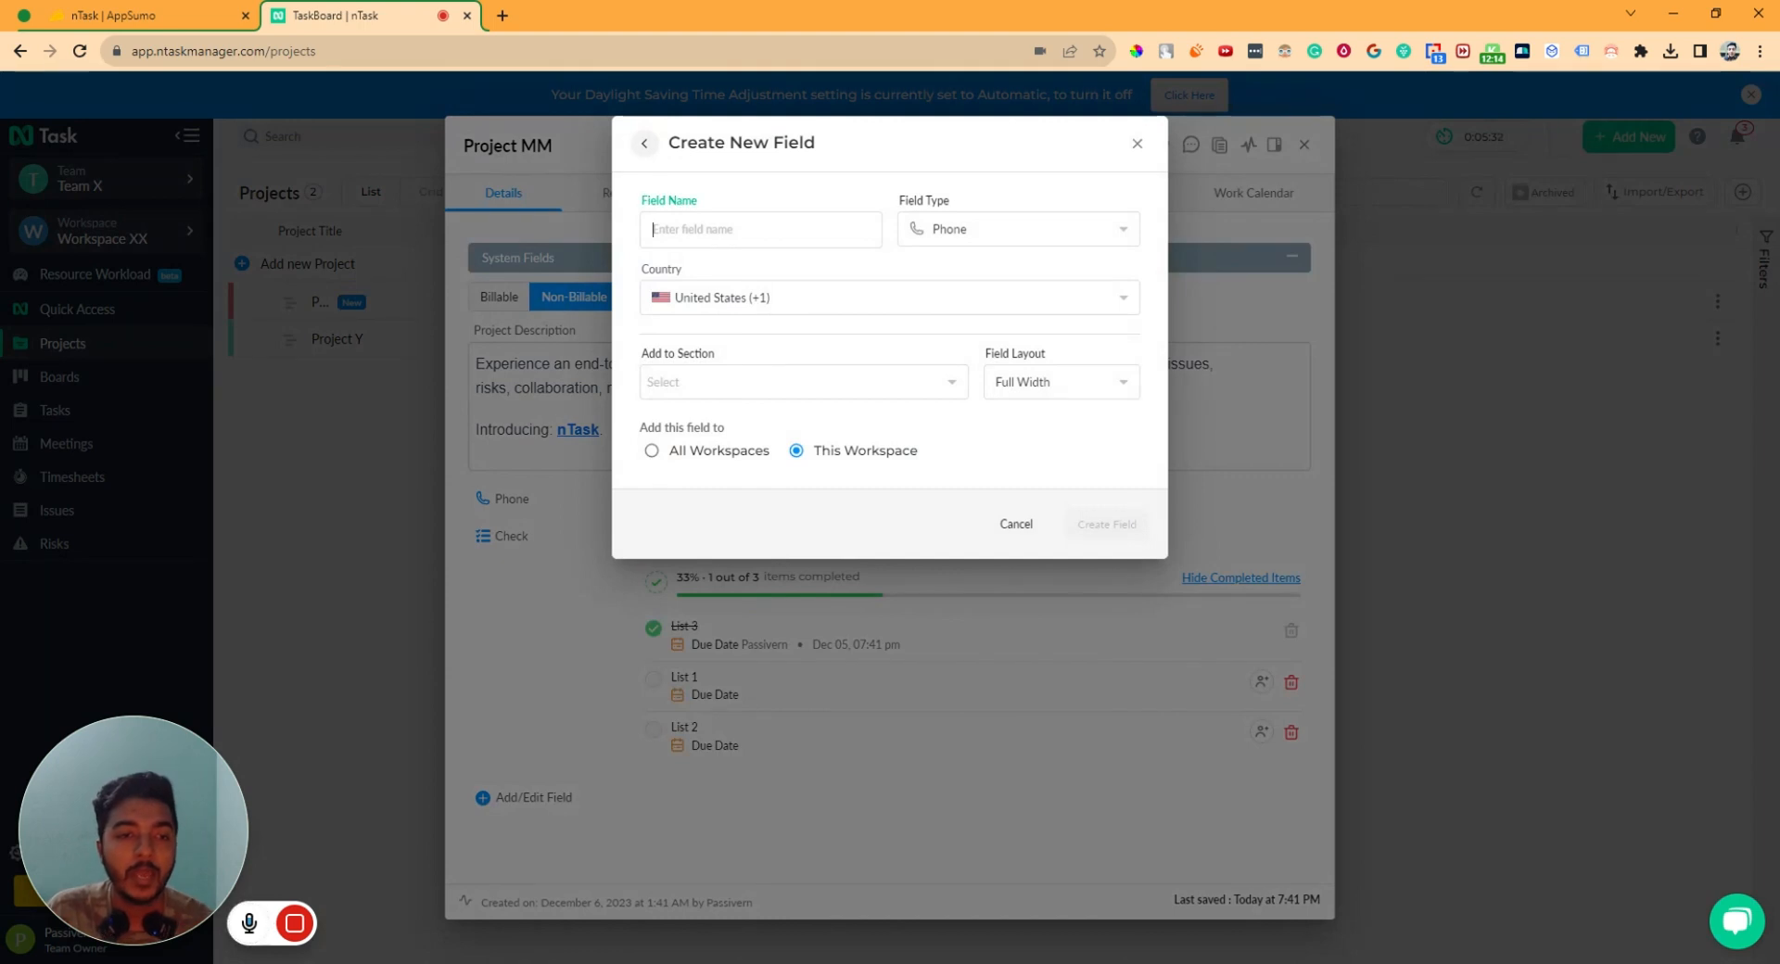
type("Phone")
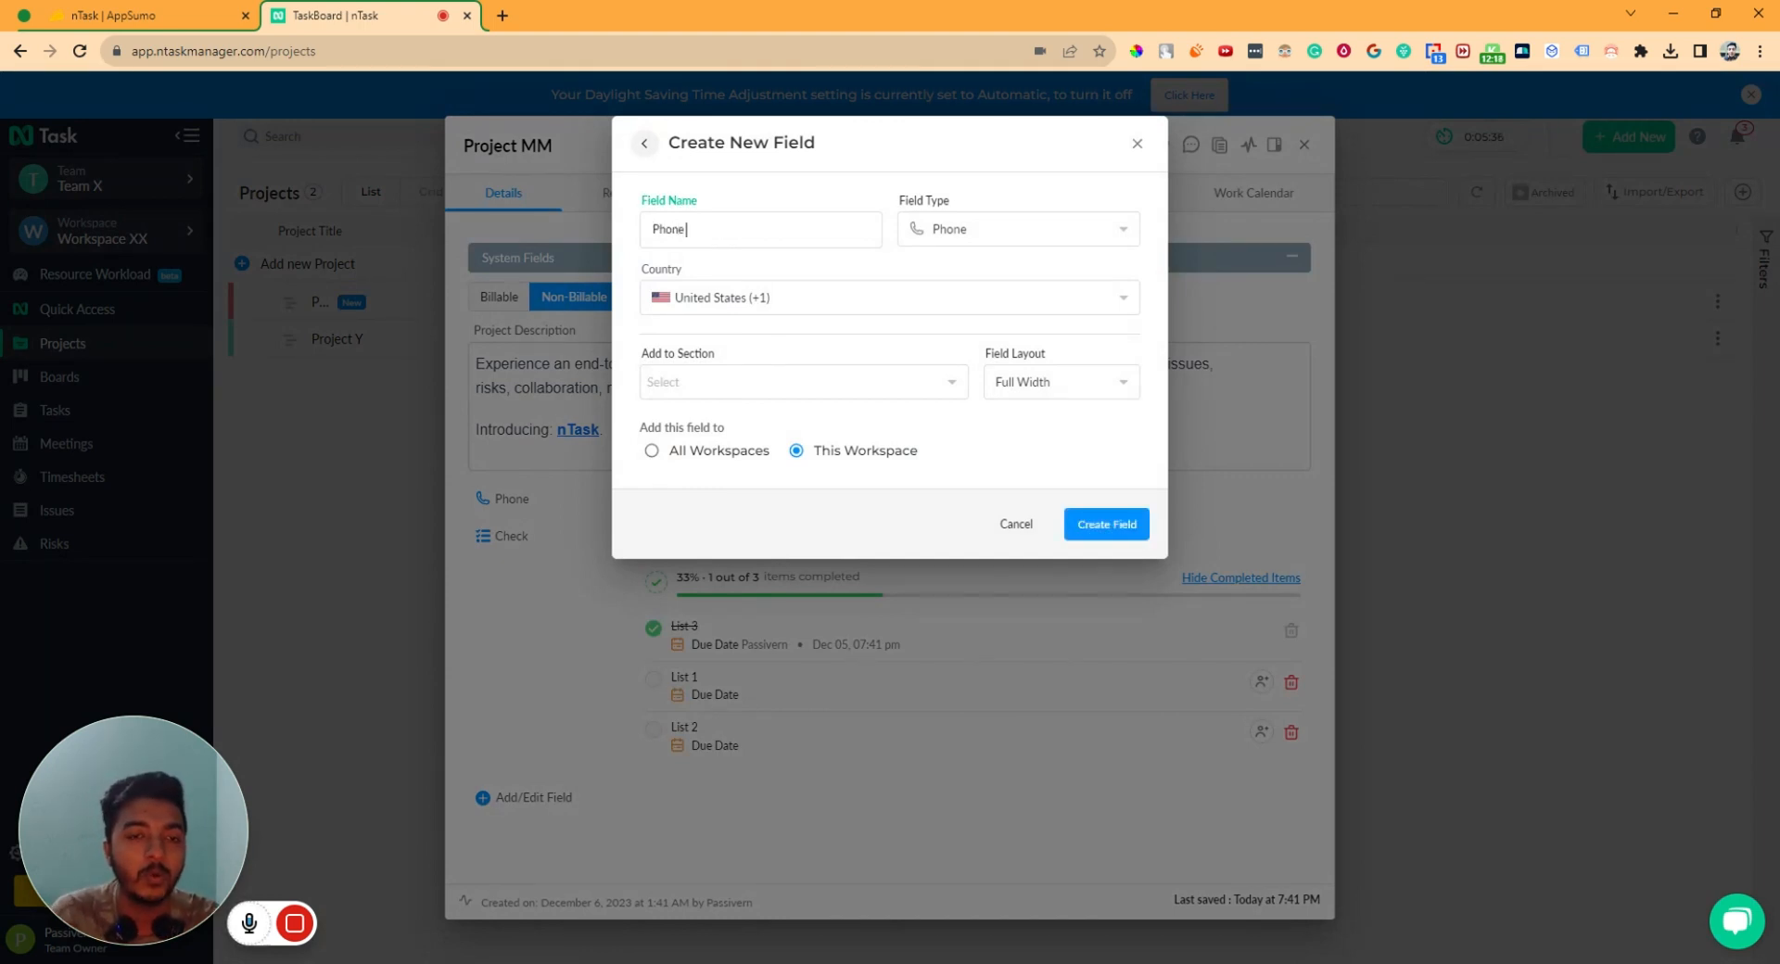
left_click(931, 243)
left_click(932, 244)
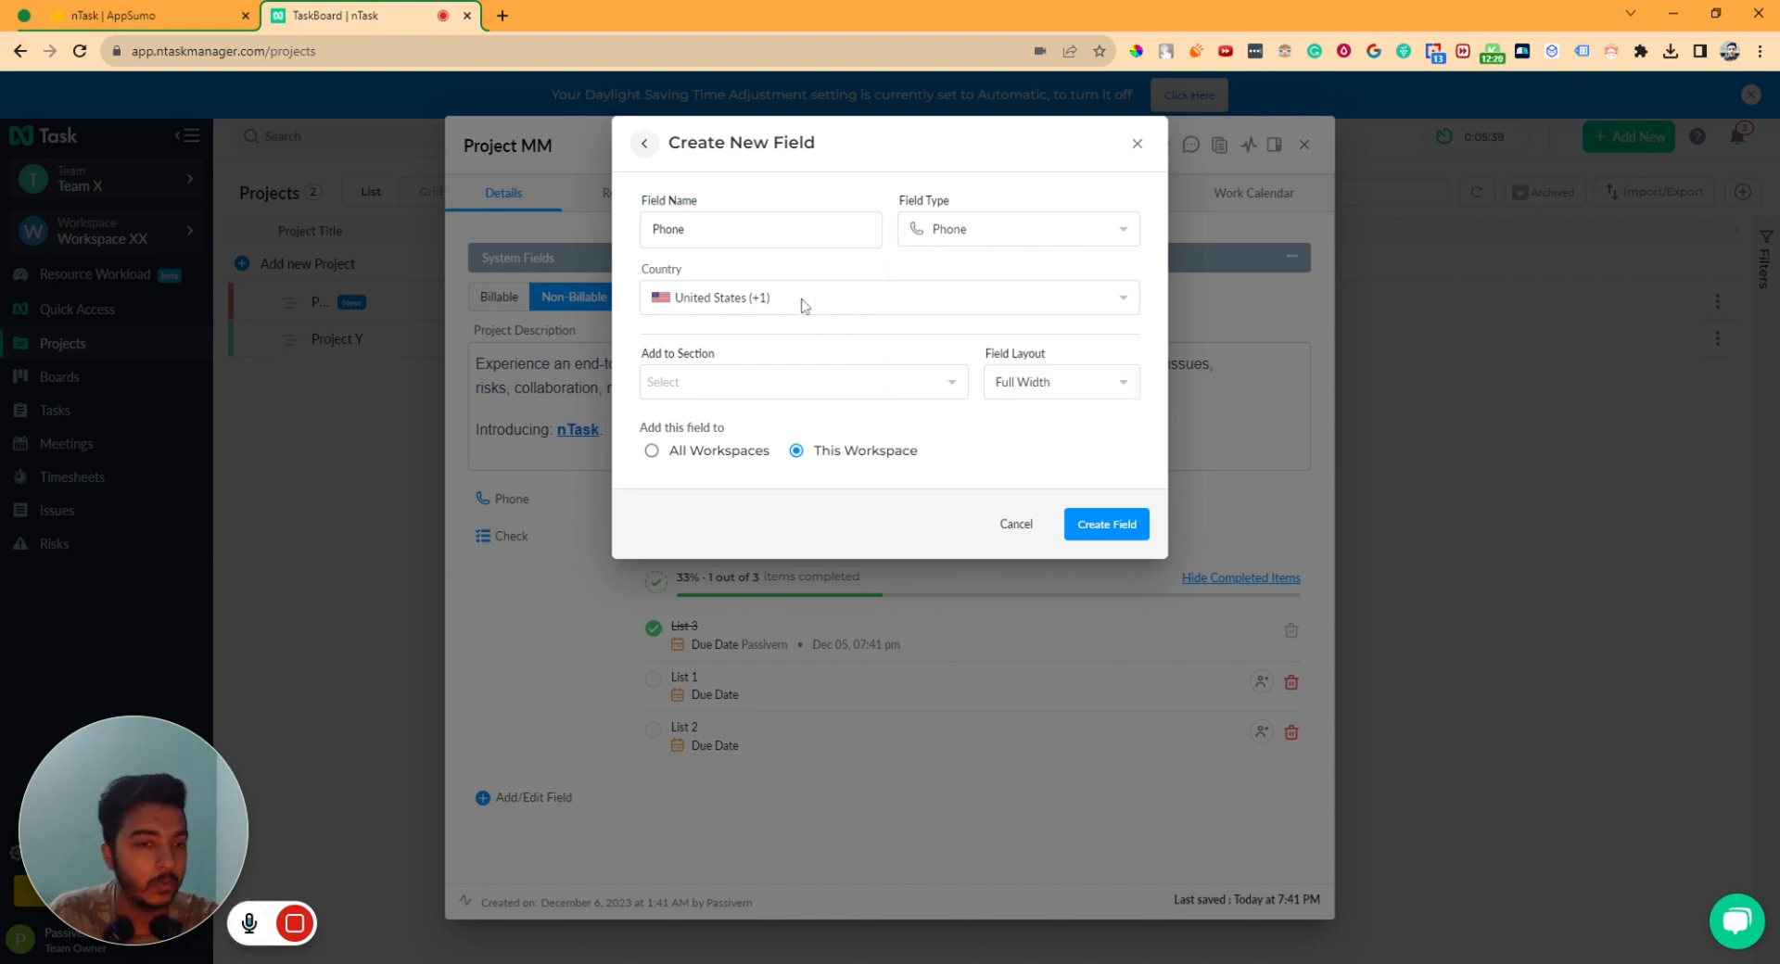
left_click(737, 303)
left_click(737, 303)
left_click(694, 306)
scroll(714, 417, "down", 5)
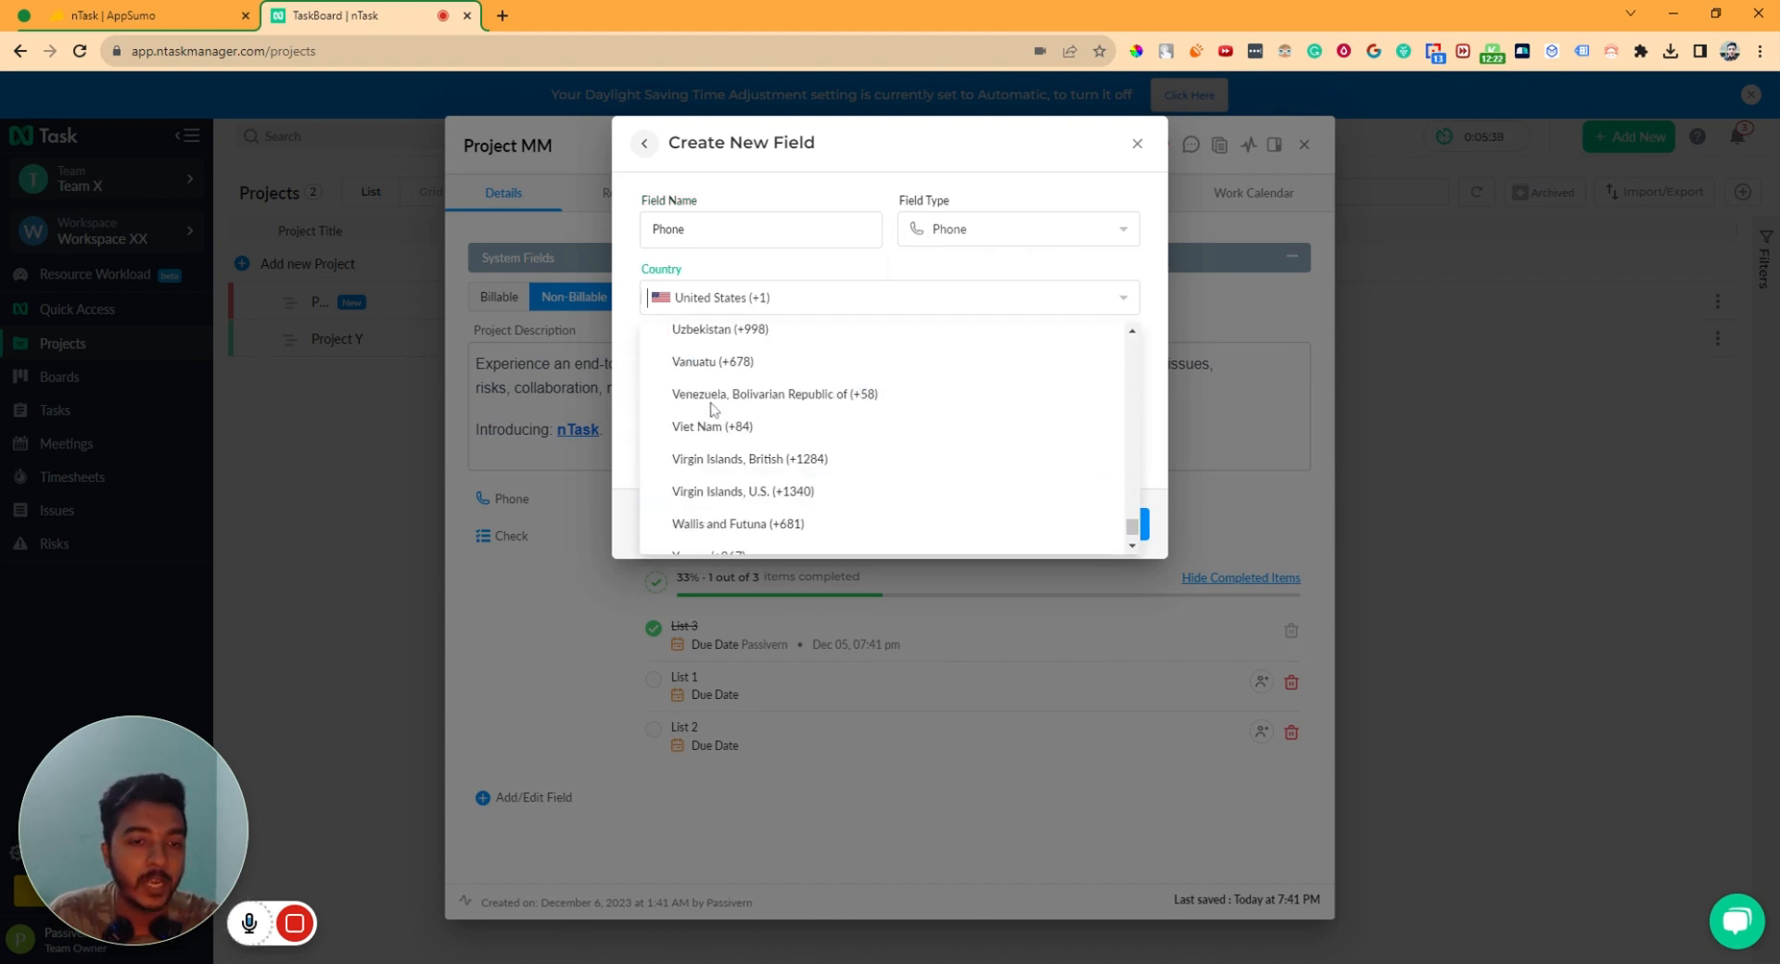
left_click(728, 480)
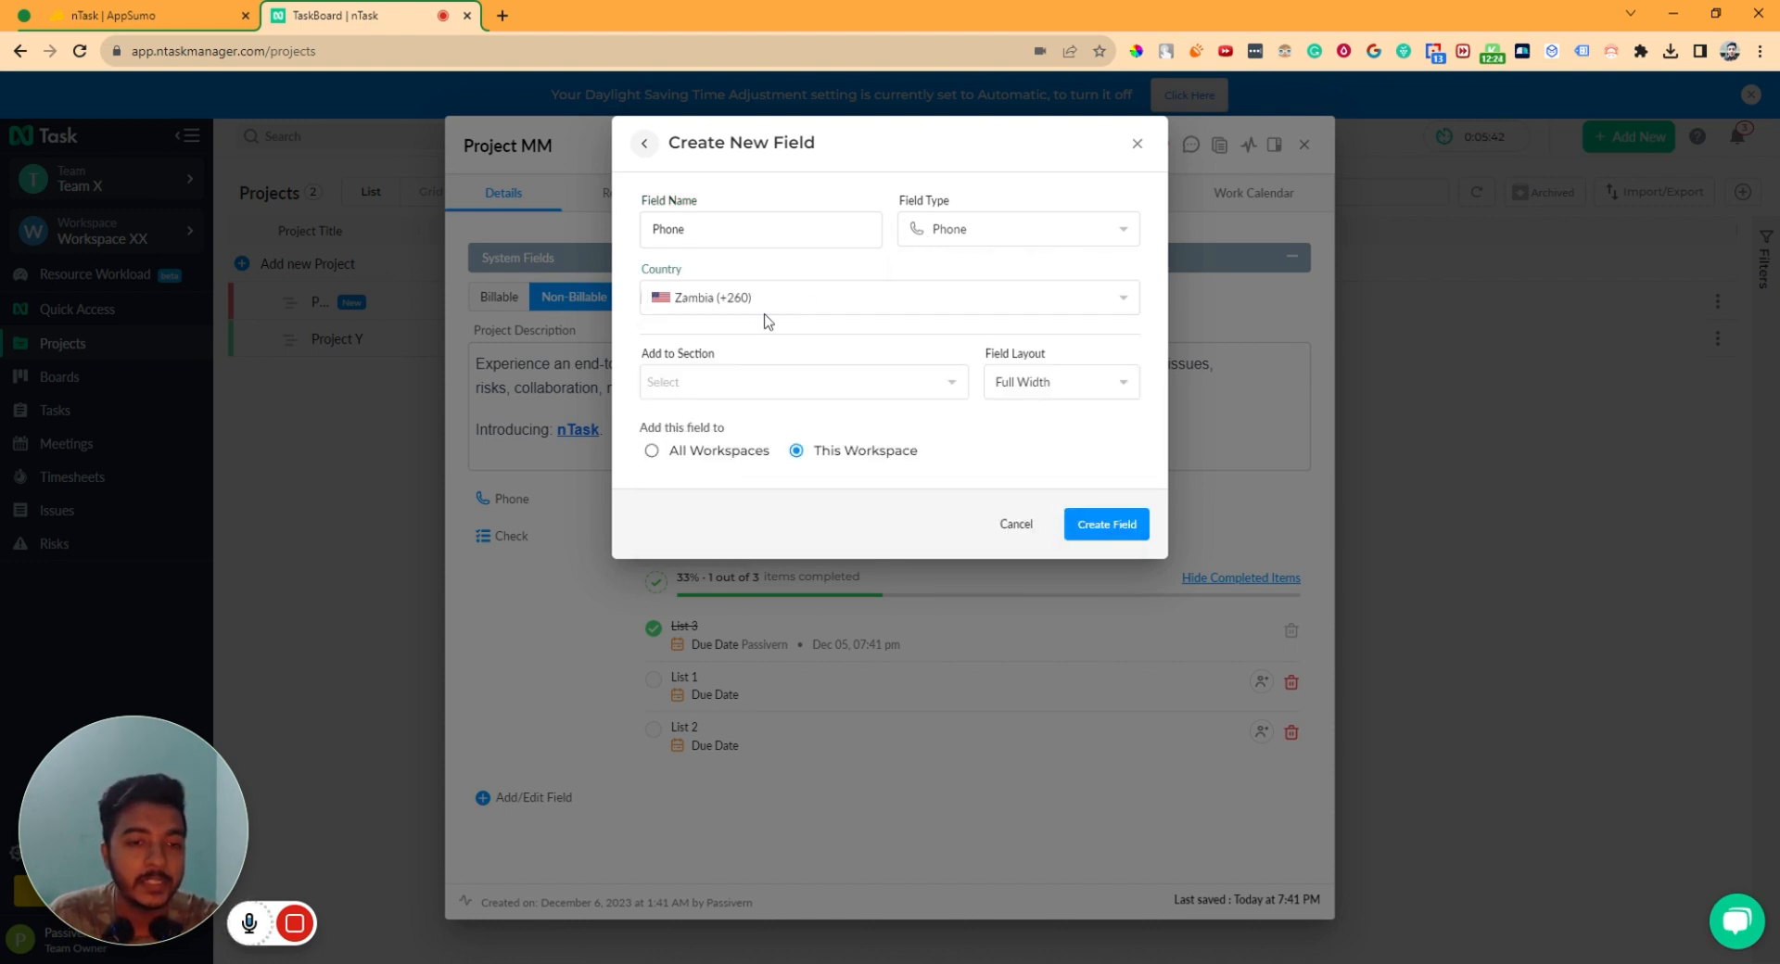
left_click(803, 297)
left_click(834, 293)
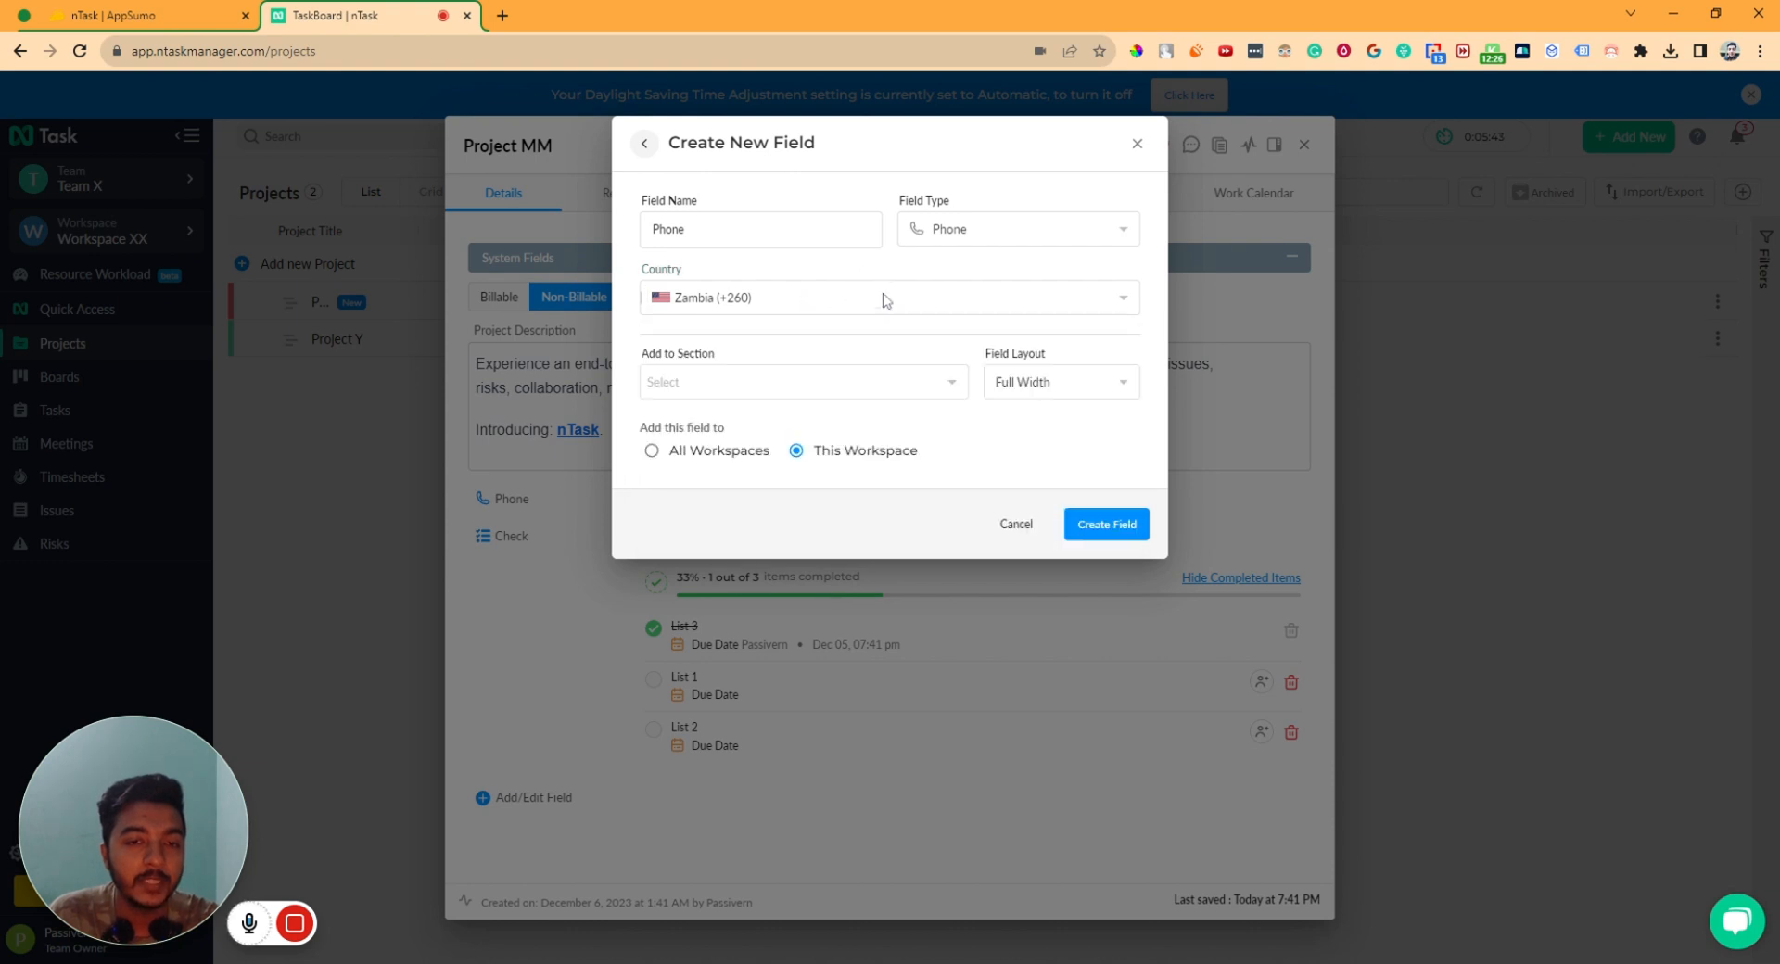
left_click(732, 382)
left_click(839, 363)
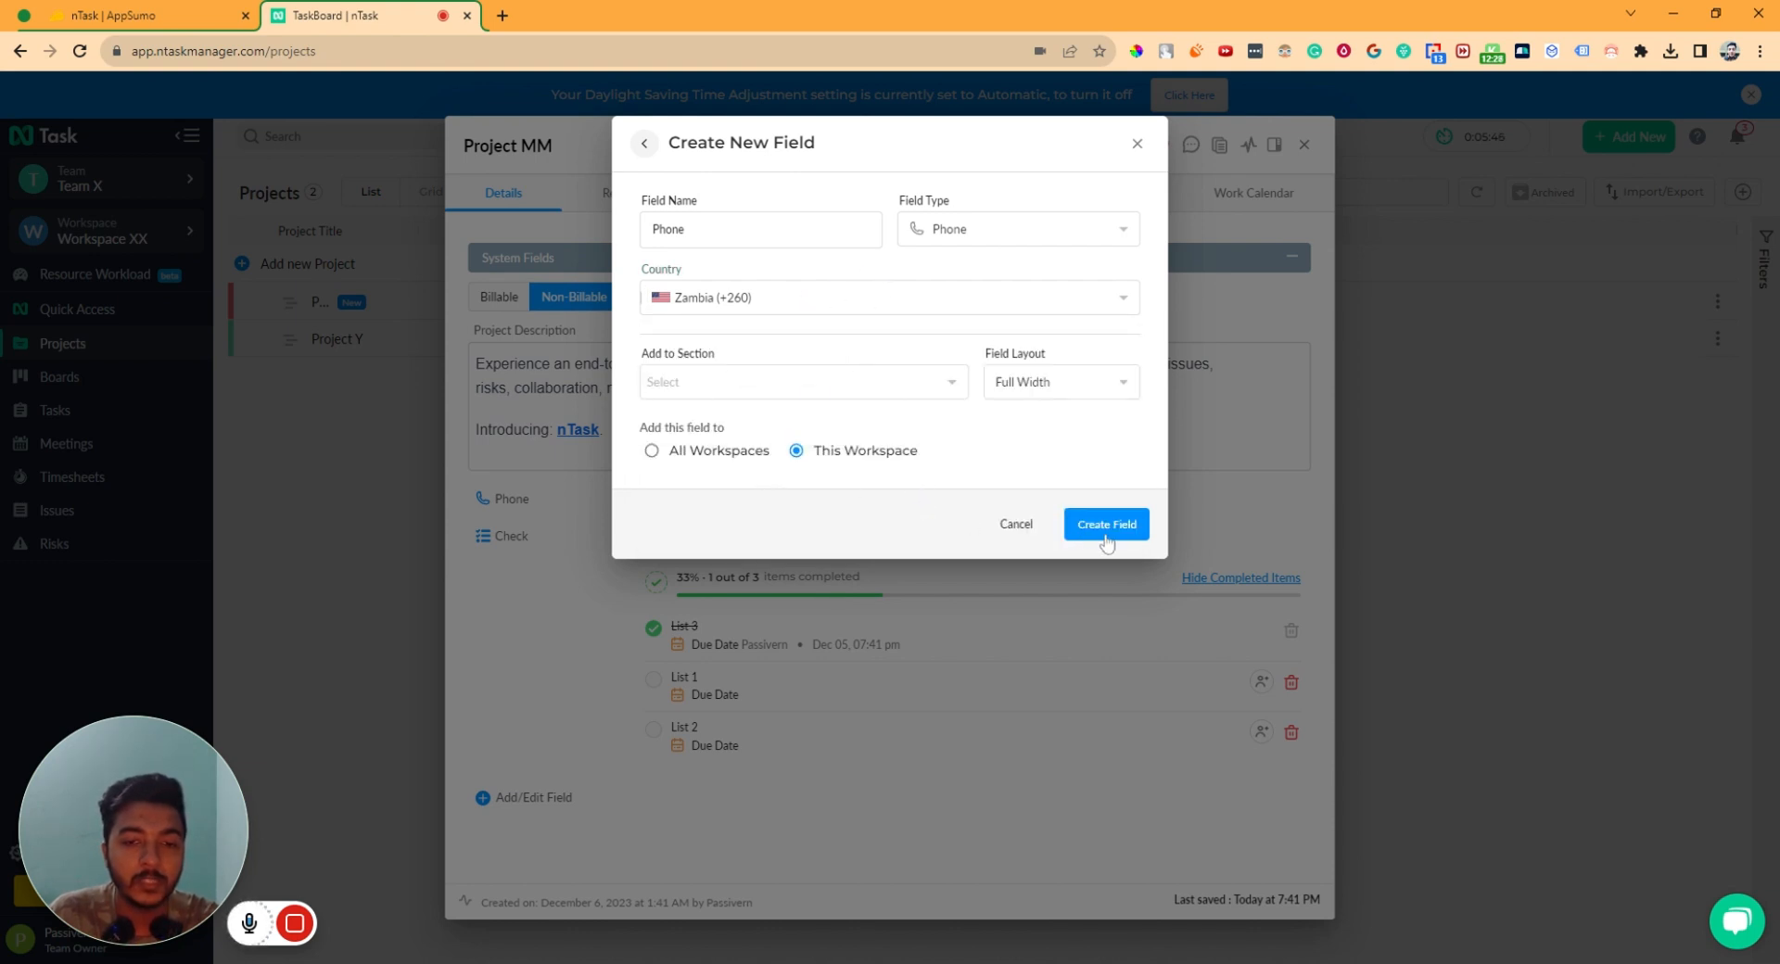
left_click(1107, 531)
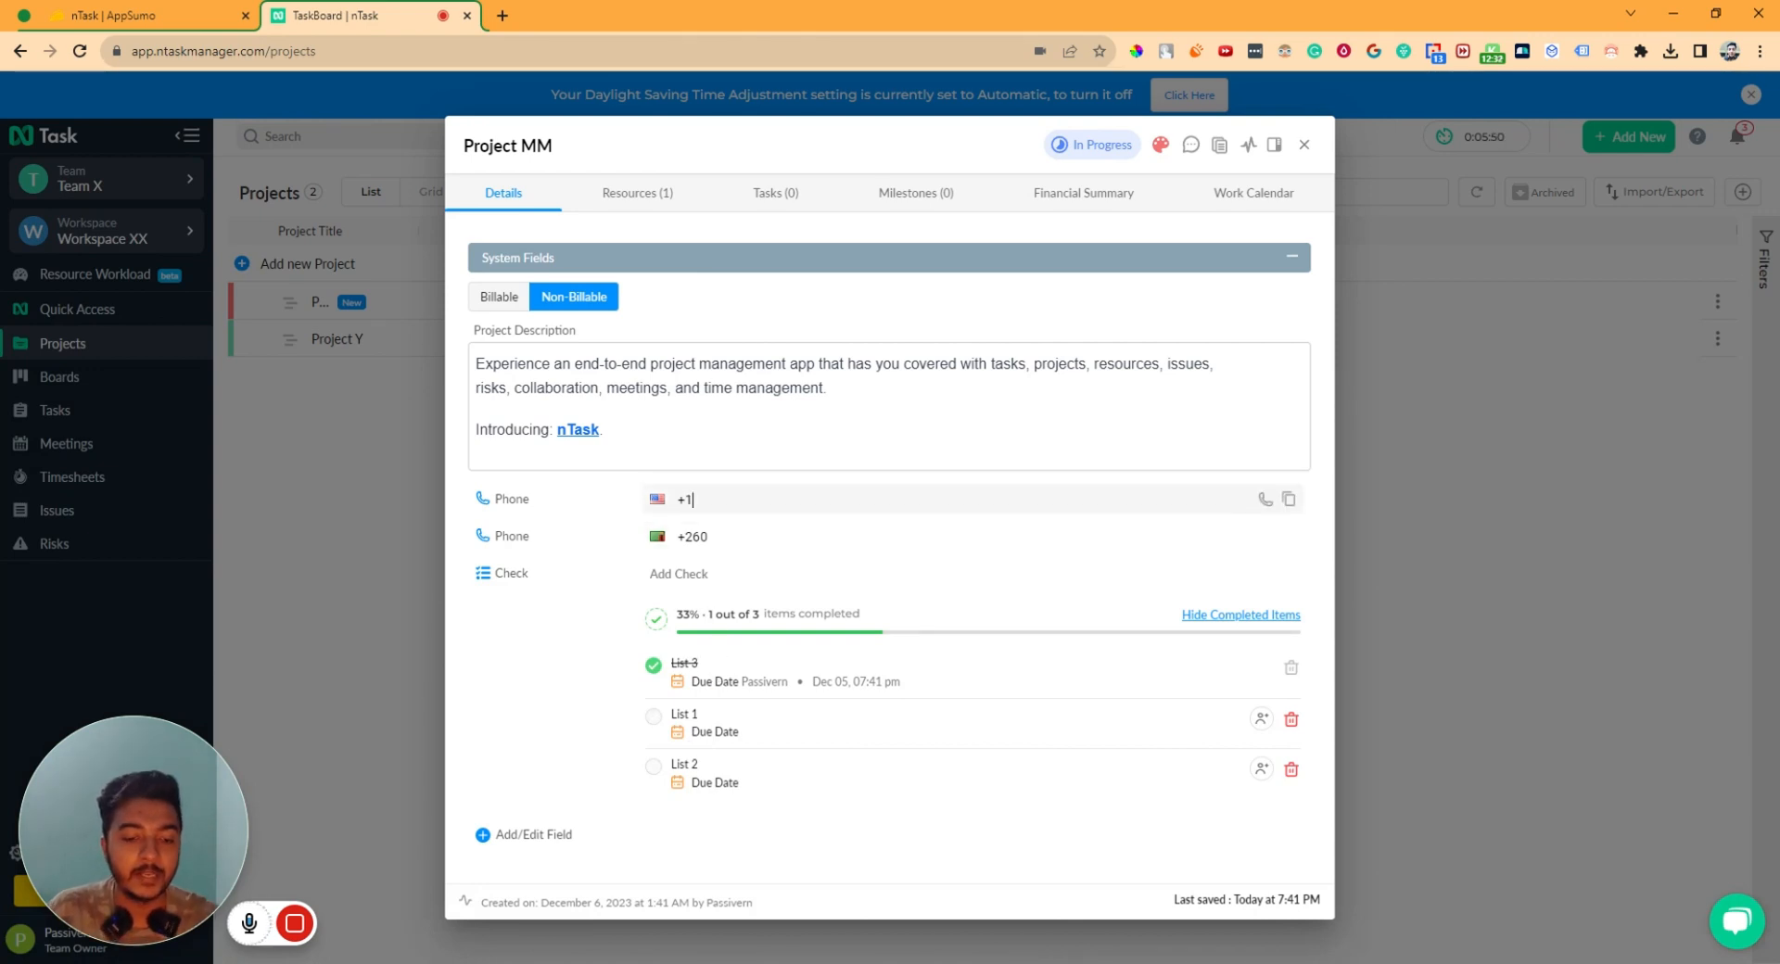
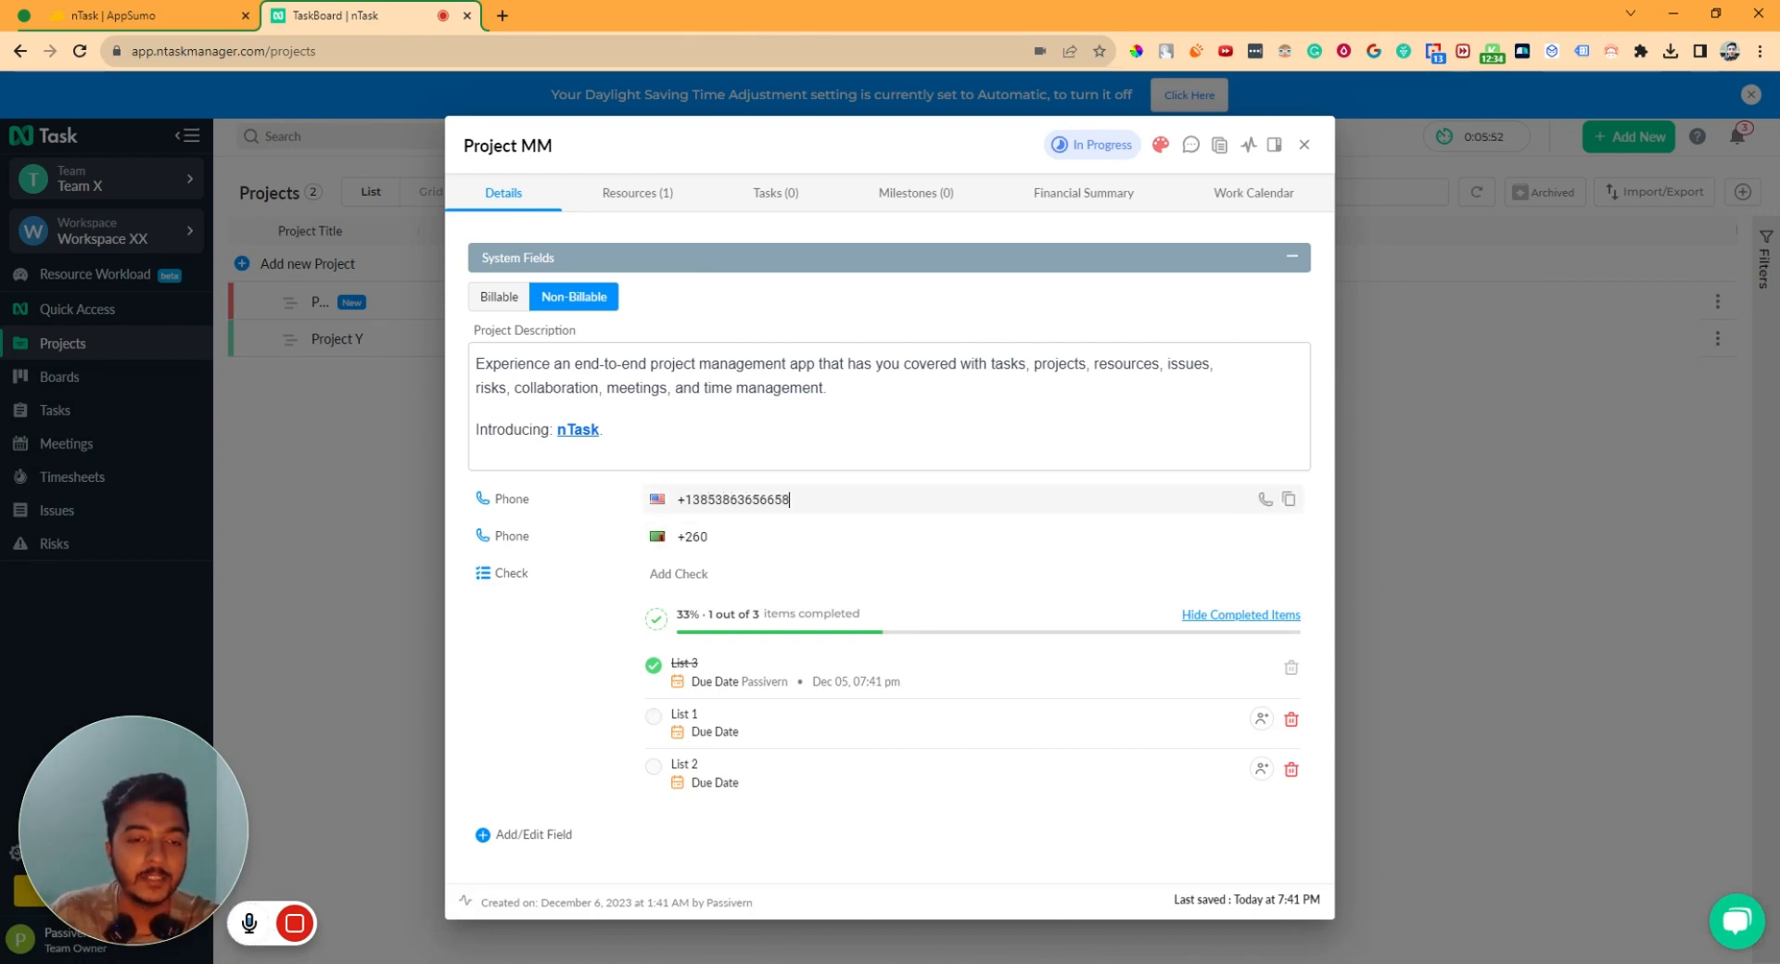
- Fill phone numbers into both Phone fields
left_click(709, 537)
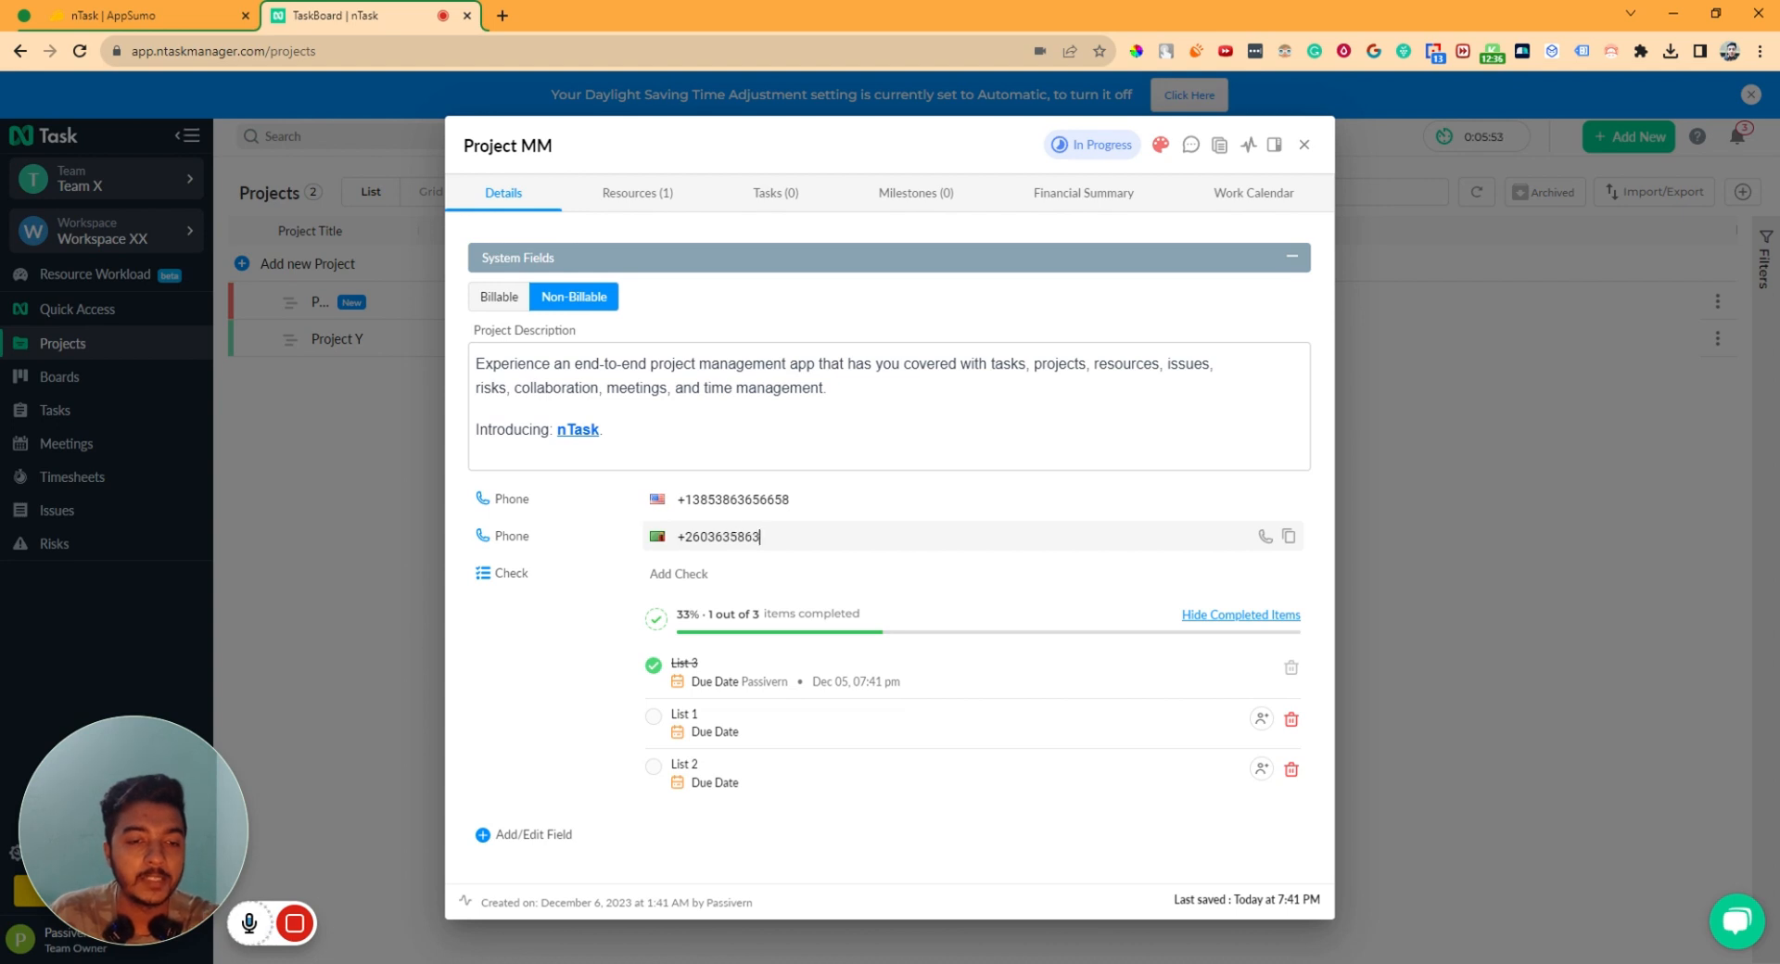
key("Return")
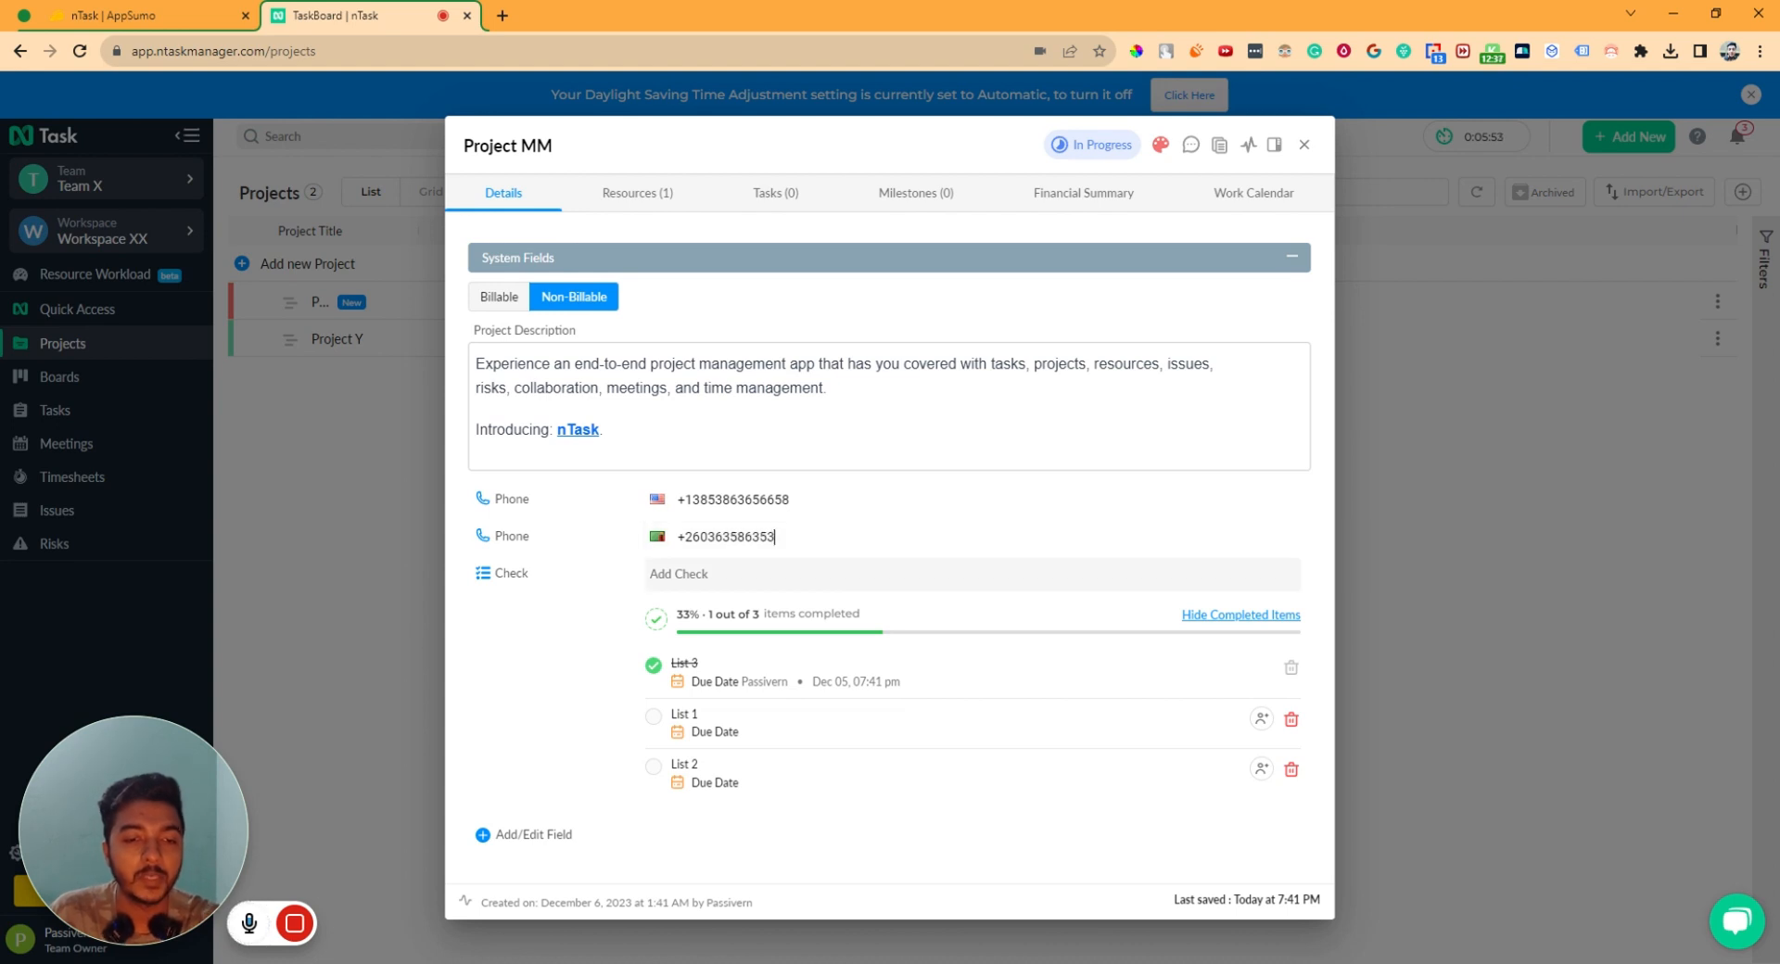
- Choose the WebsiteUrl field type, name it Website Address, create it, and select it for a value
left_click(504, 837)
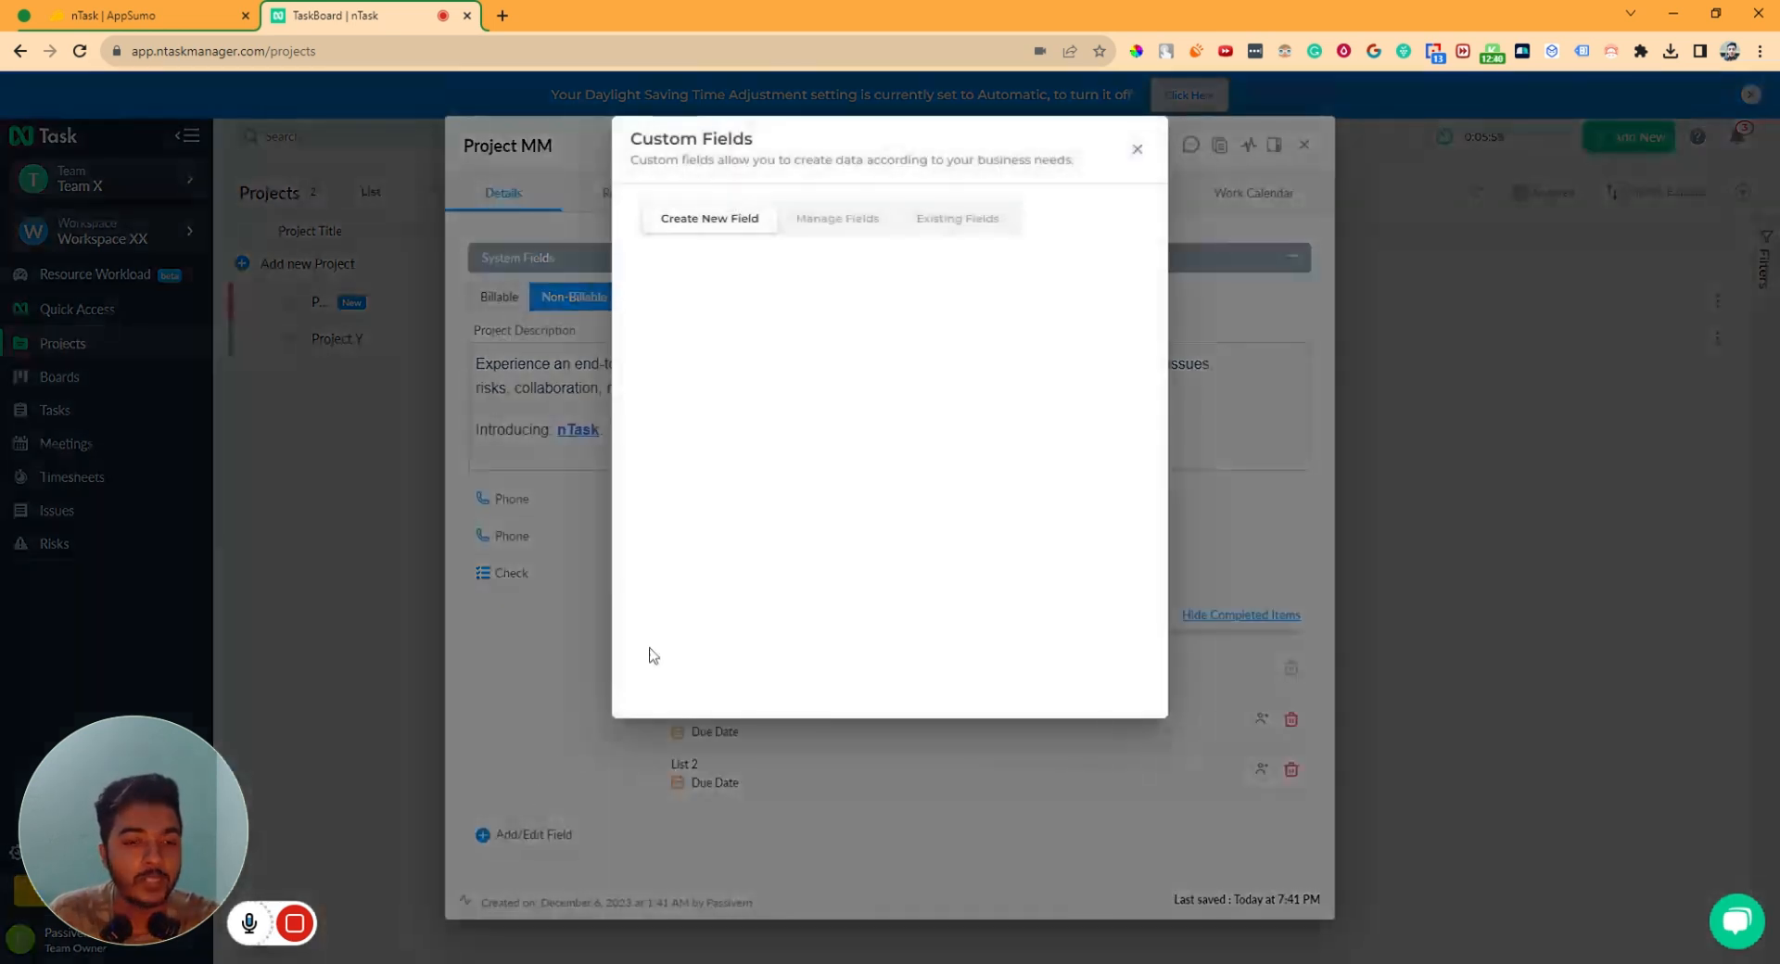
scroll(816, 483, "down", 2)
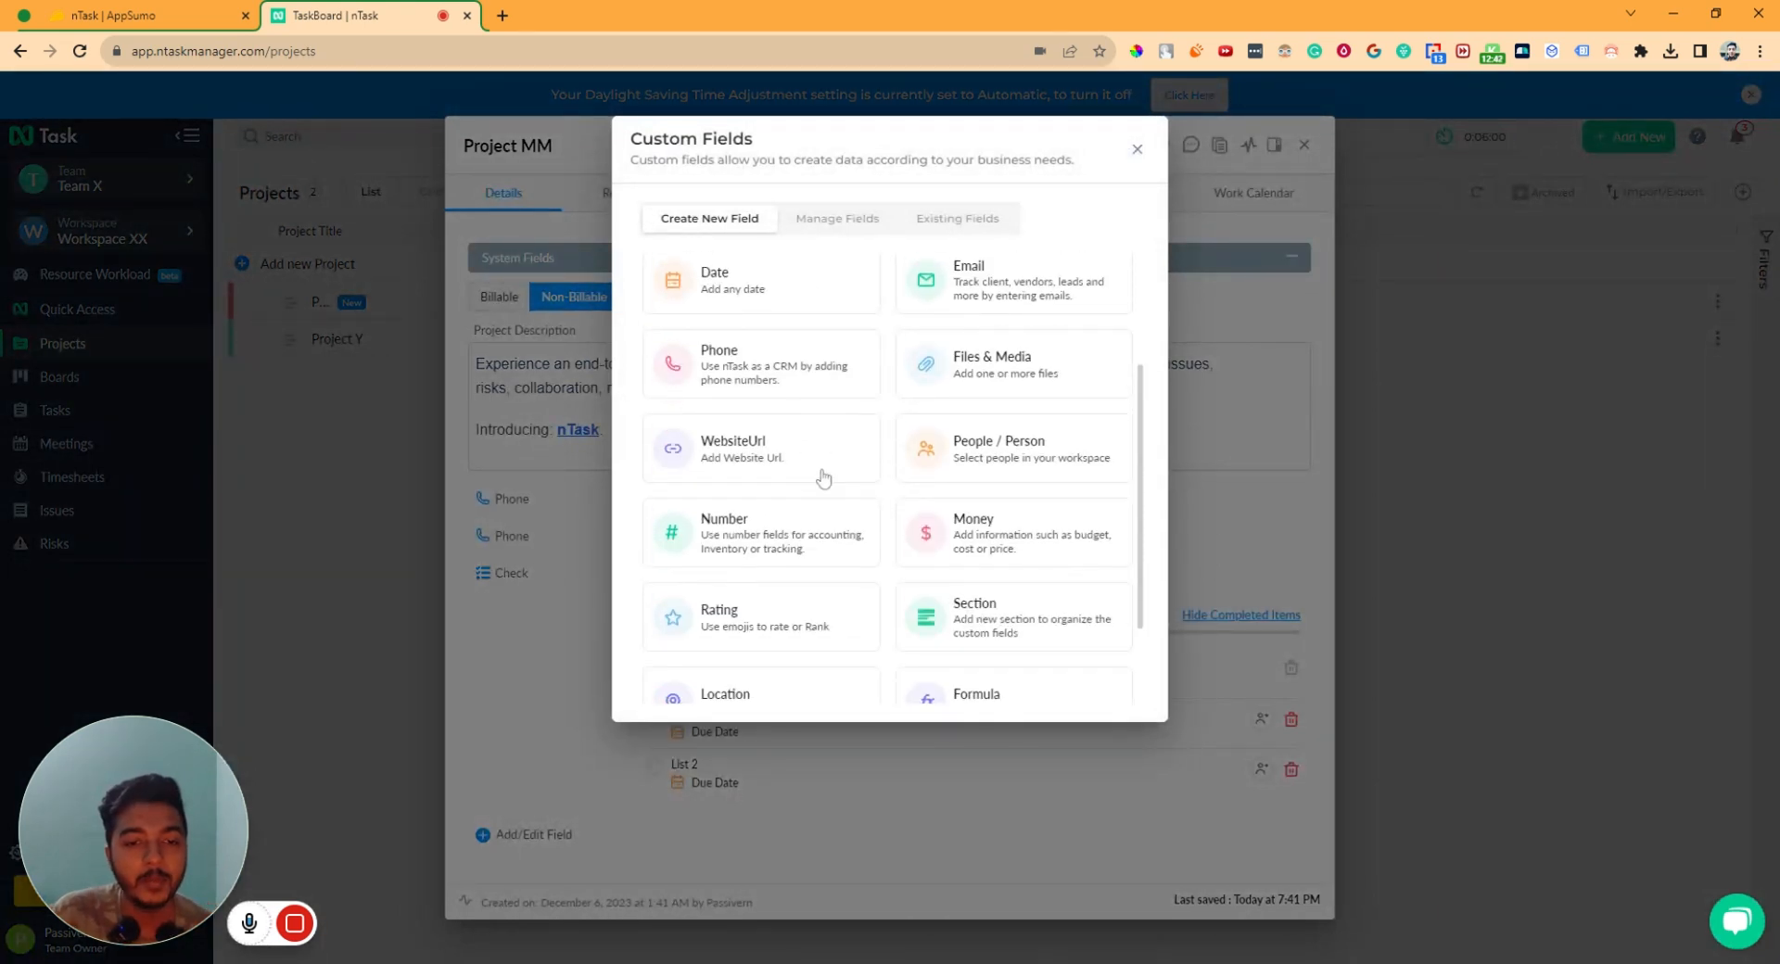
left_click(818, 473)
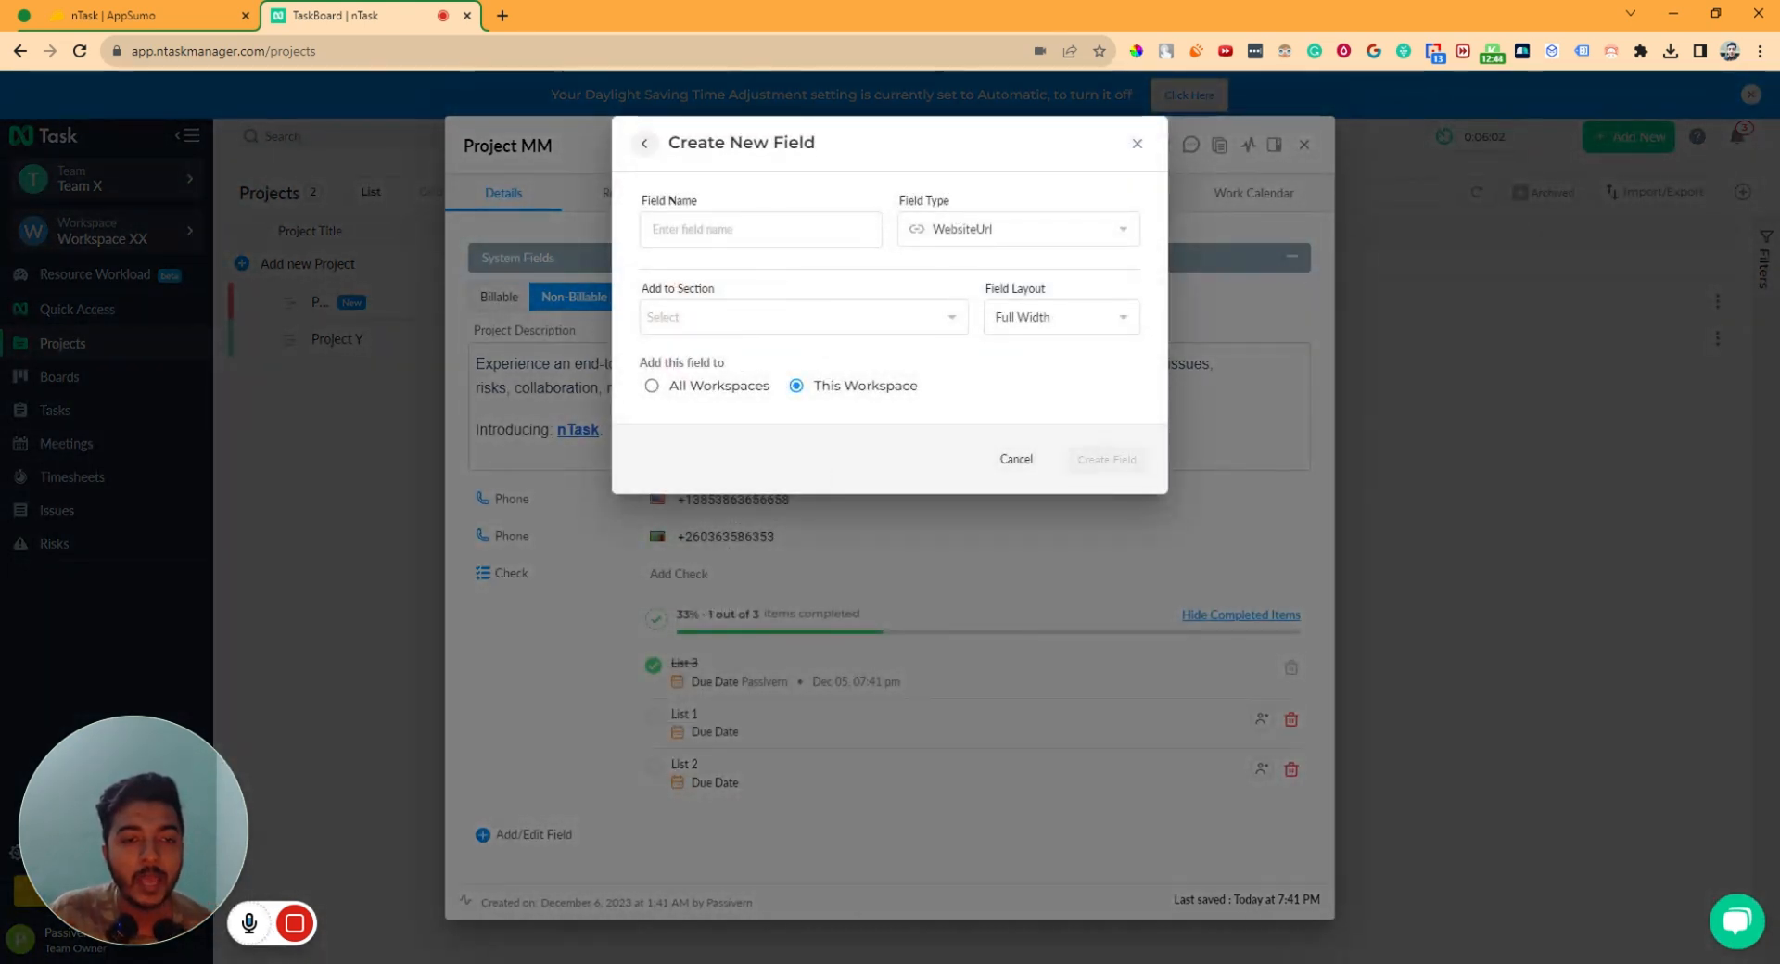
type("Website Address")
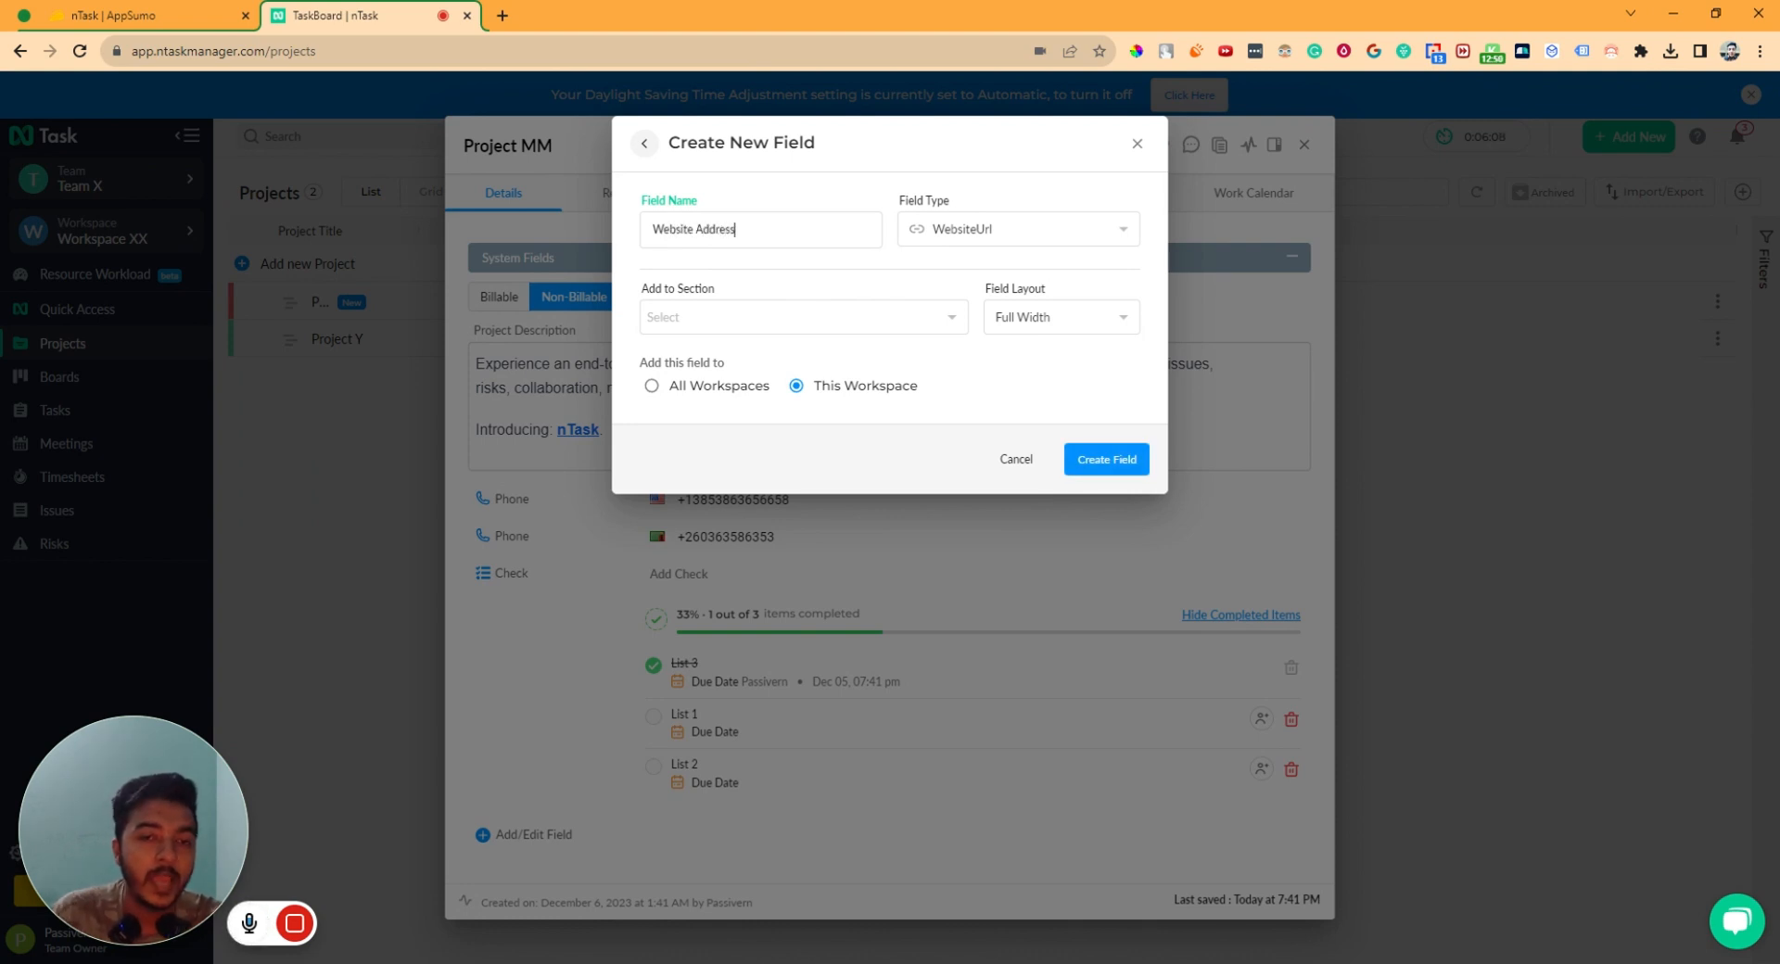
left_click(1105, 459)
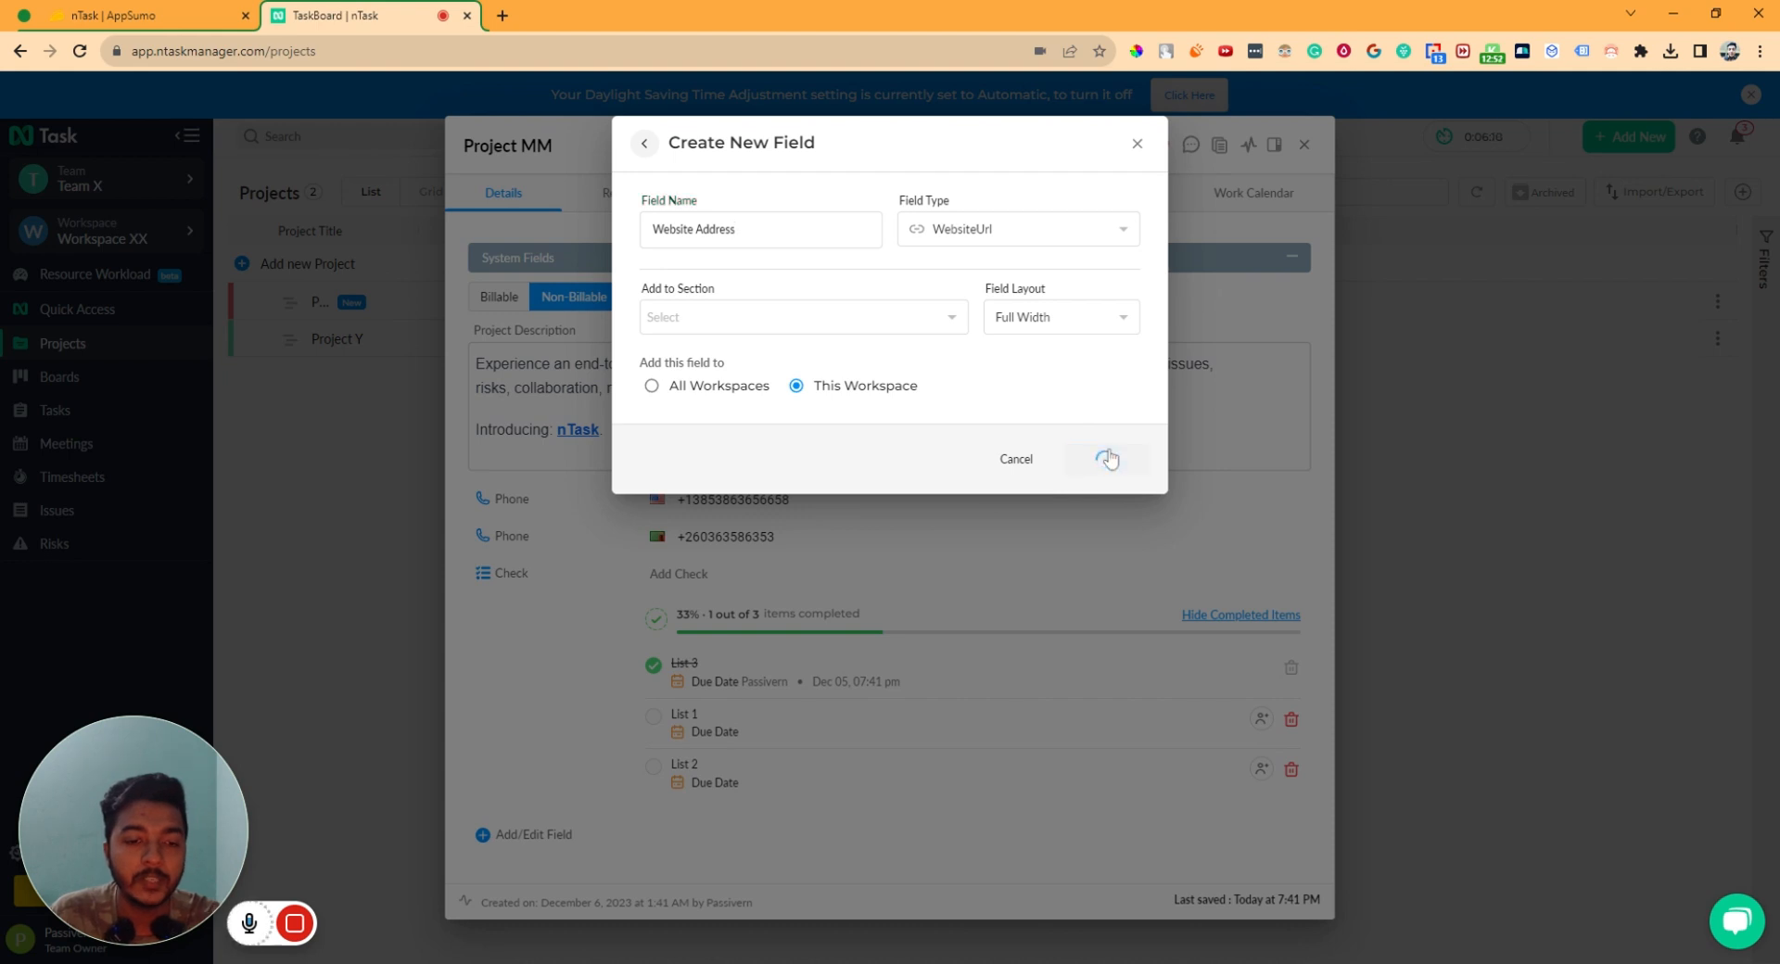
scroll(927, 603, "down", 1)
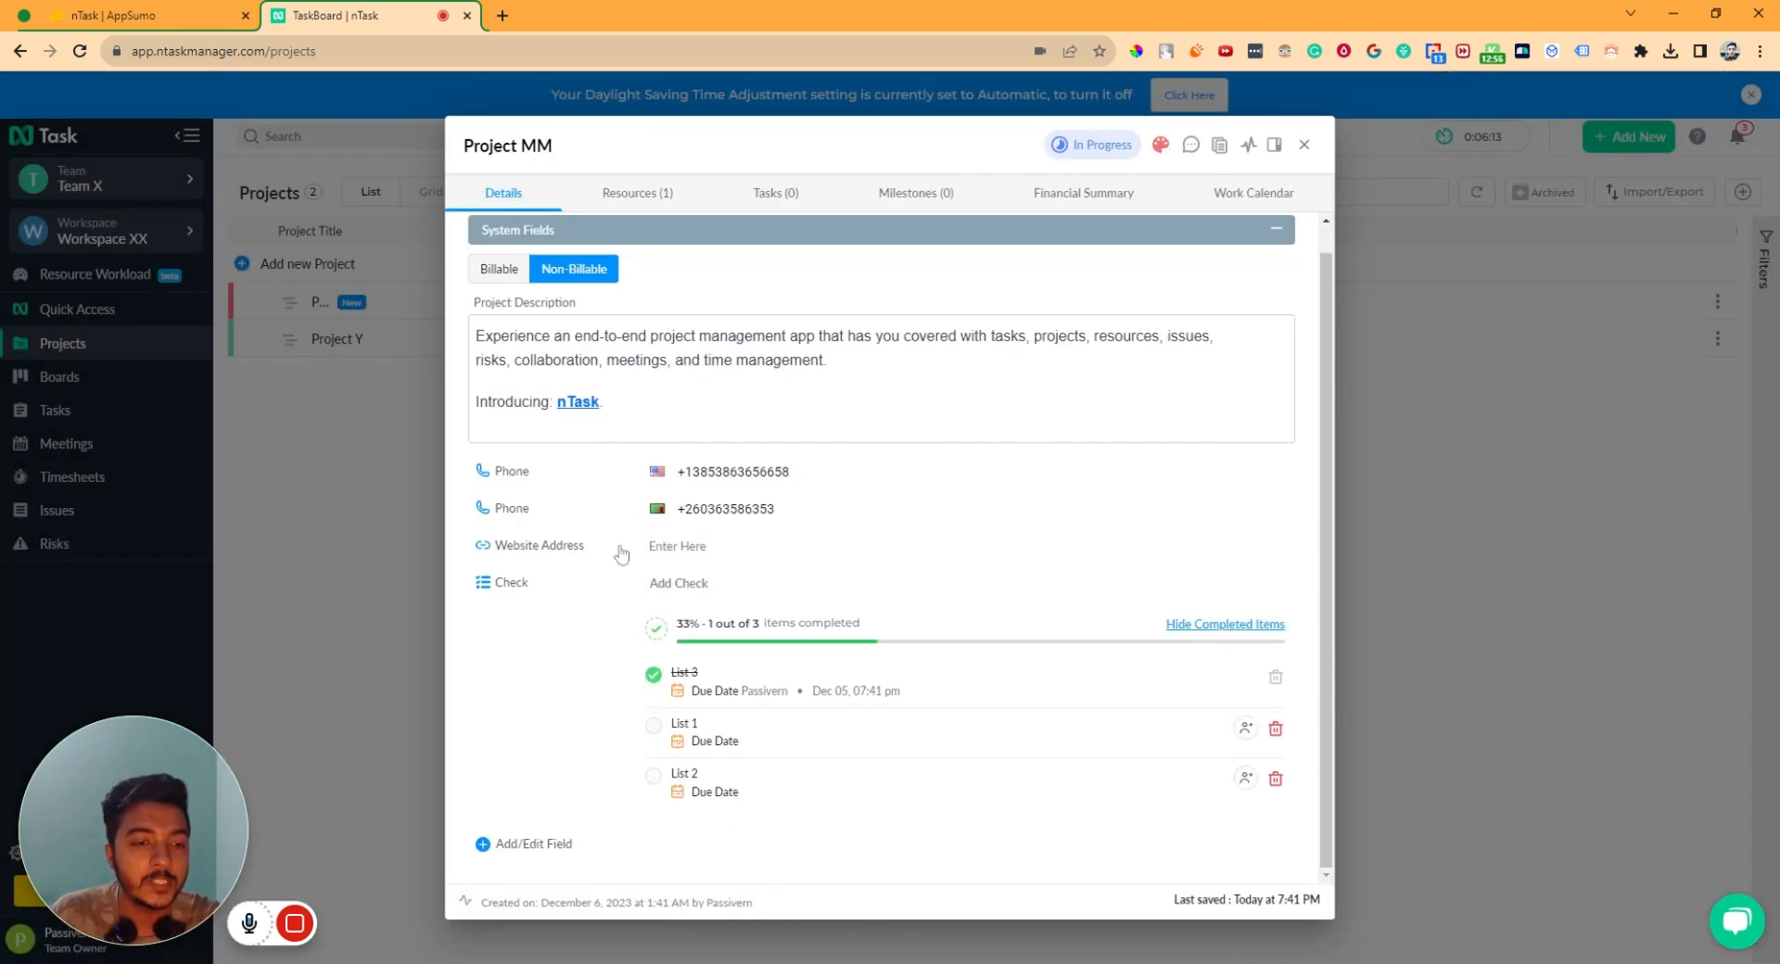
left_click(699, 555)
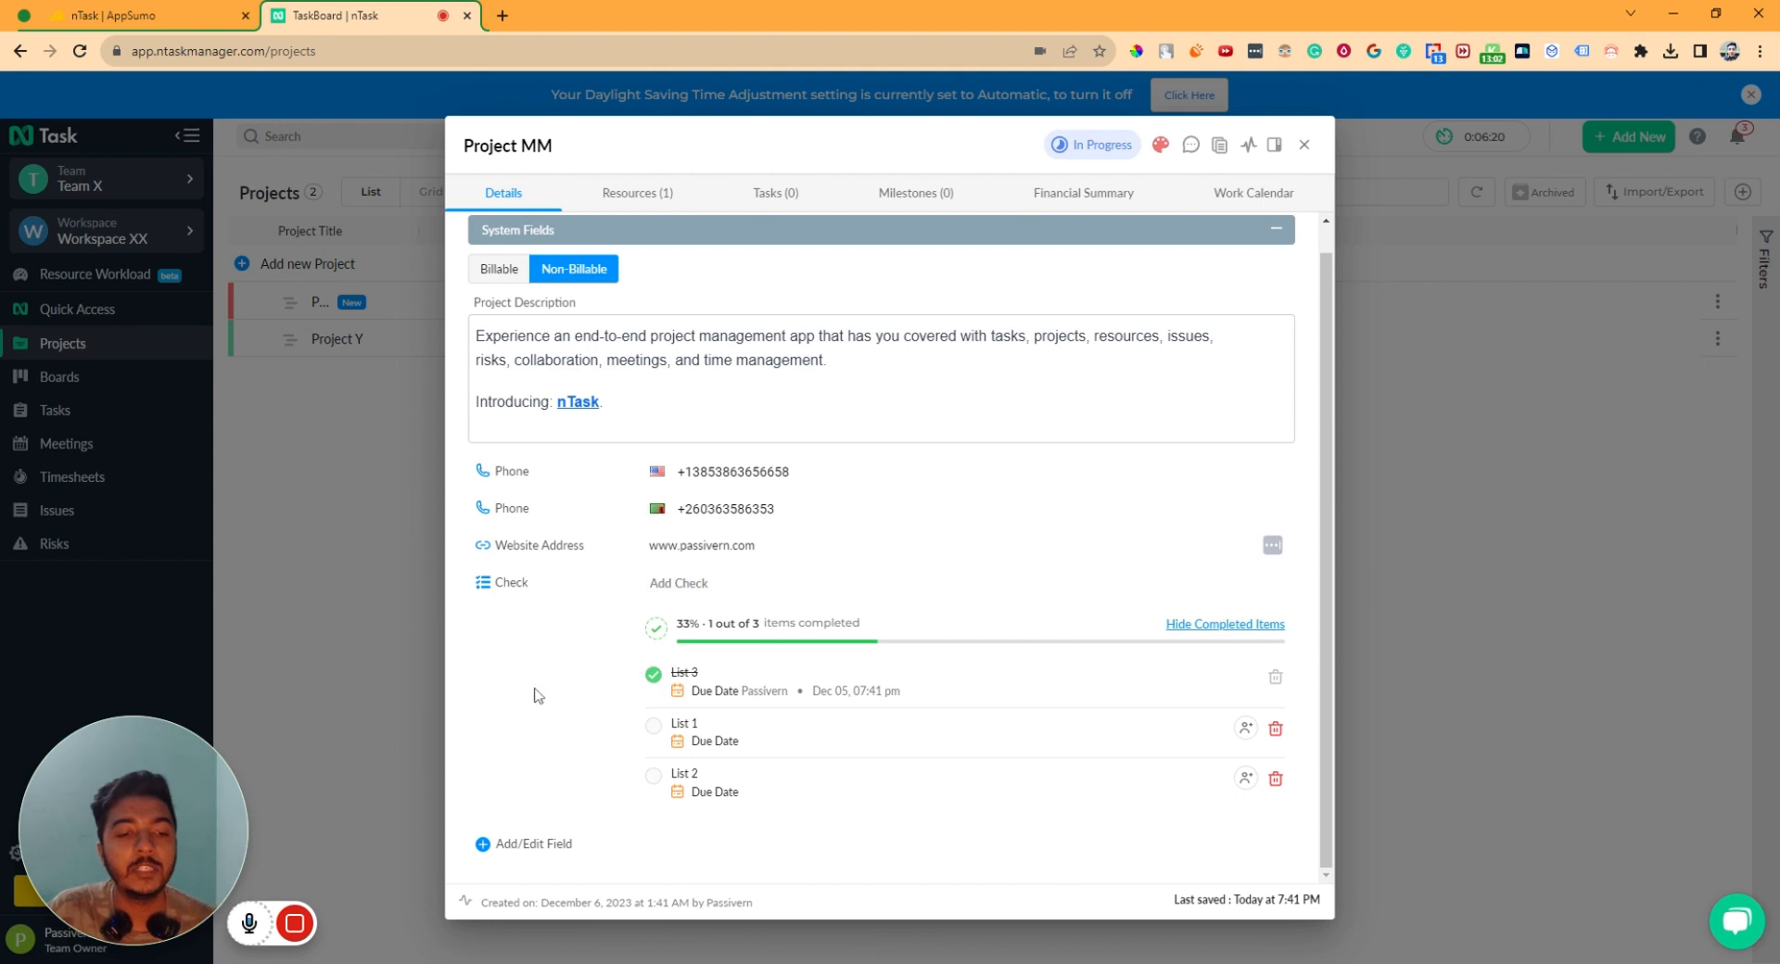
- Tick List 2 in Project MM's checklist to reach 67% and show its one team member
left_click(653, 776)
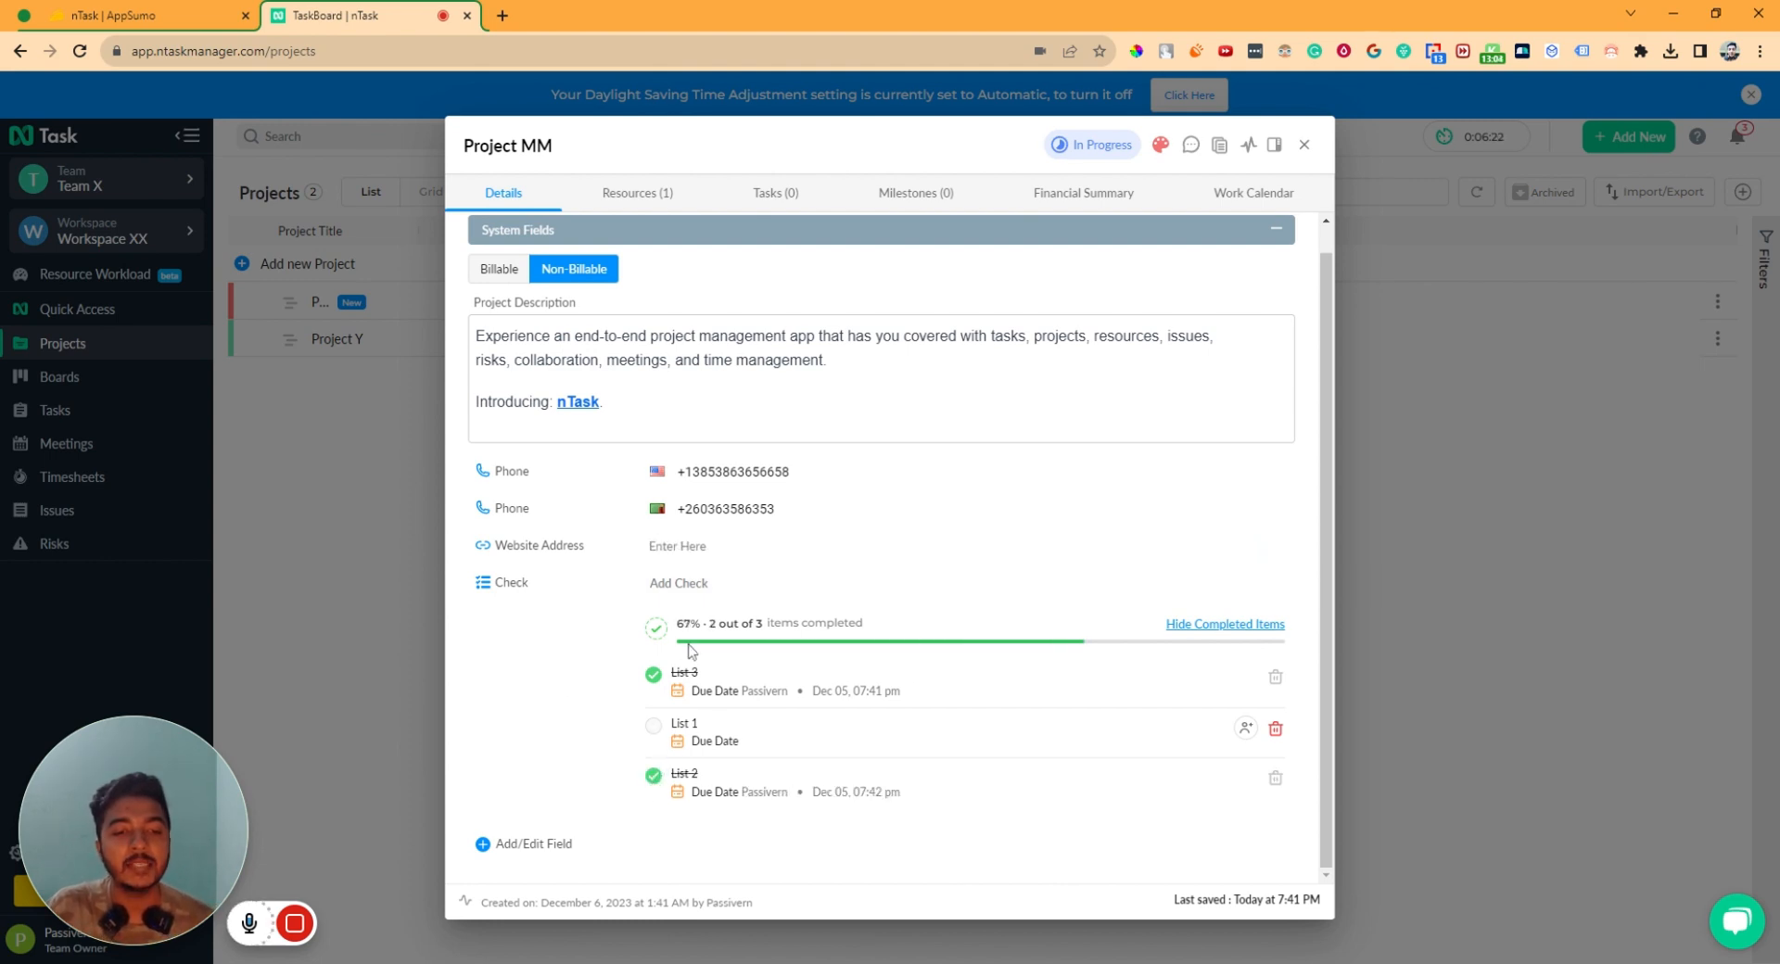
scroll(663, 618, "up", 1)
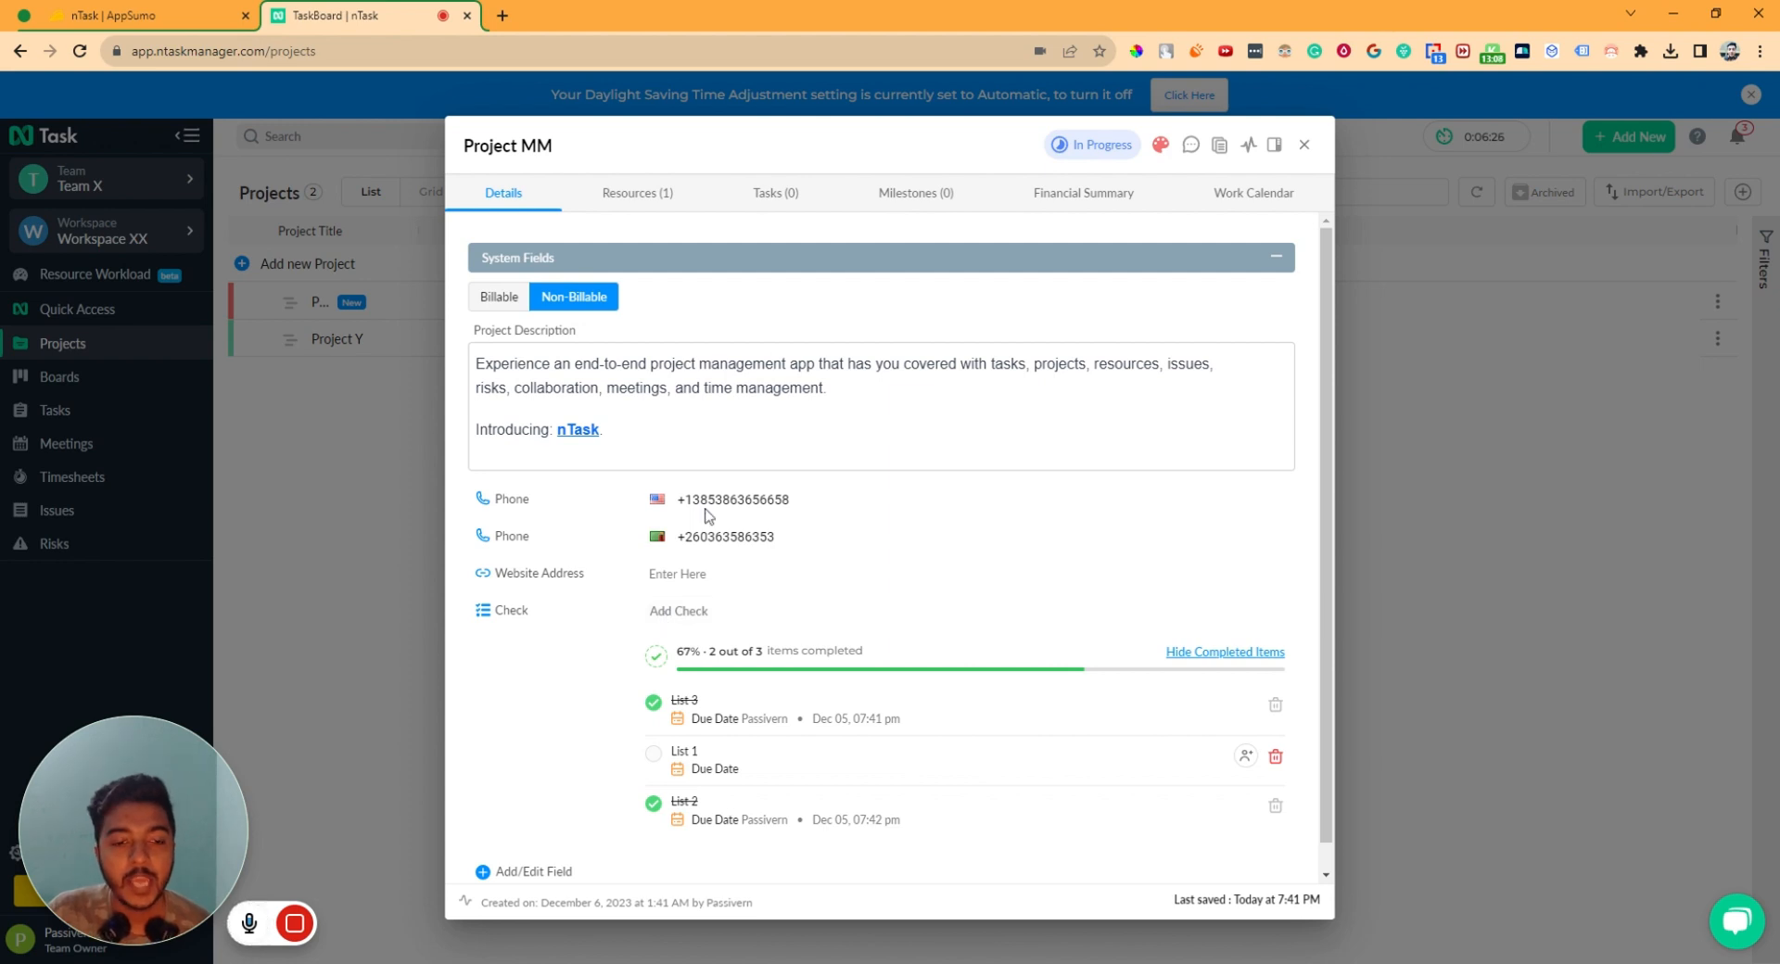
left_click(624, 190)
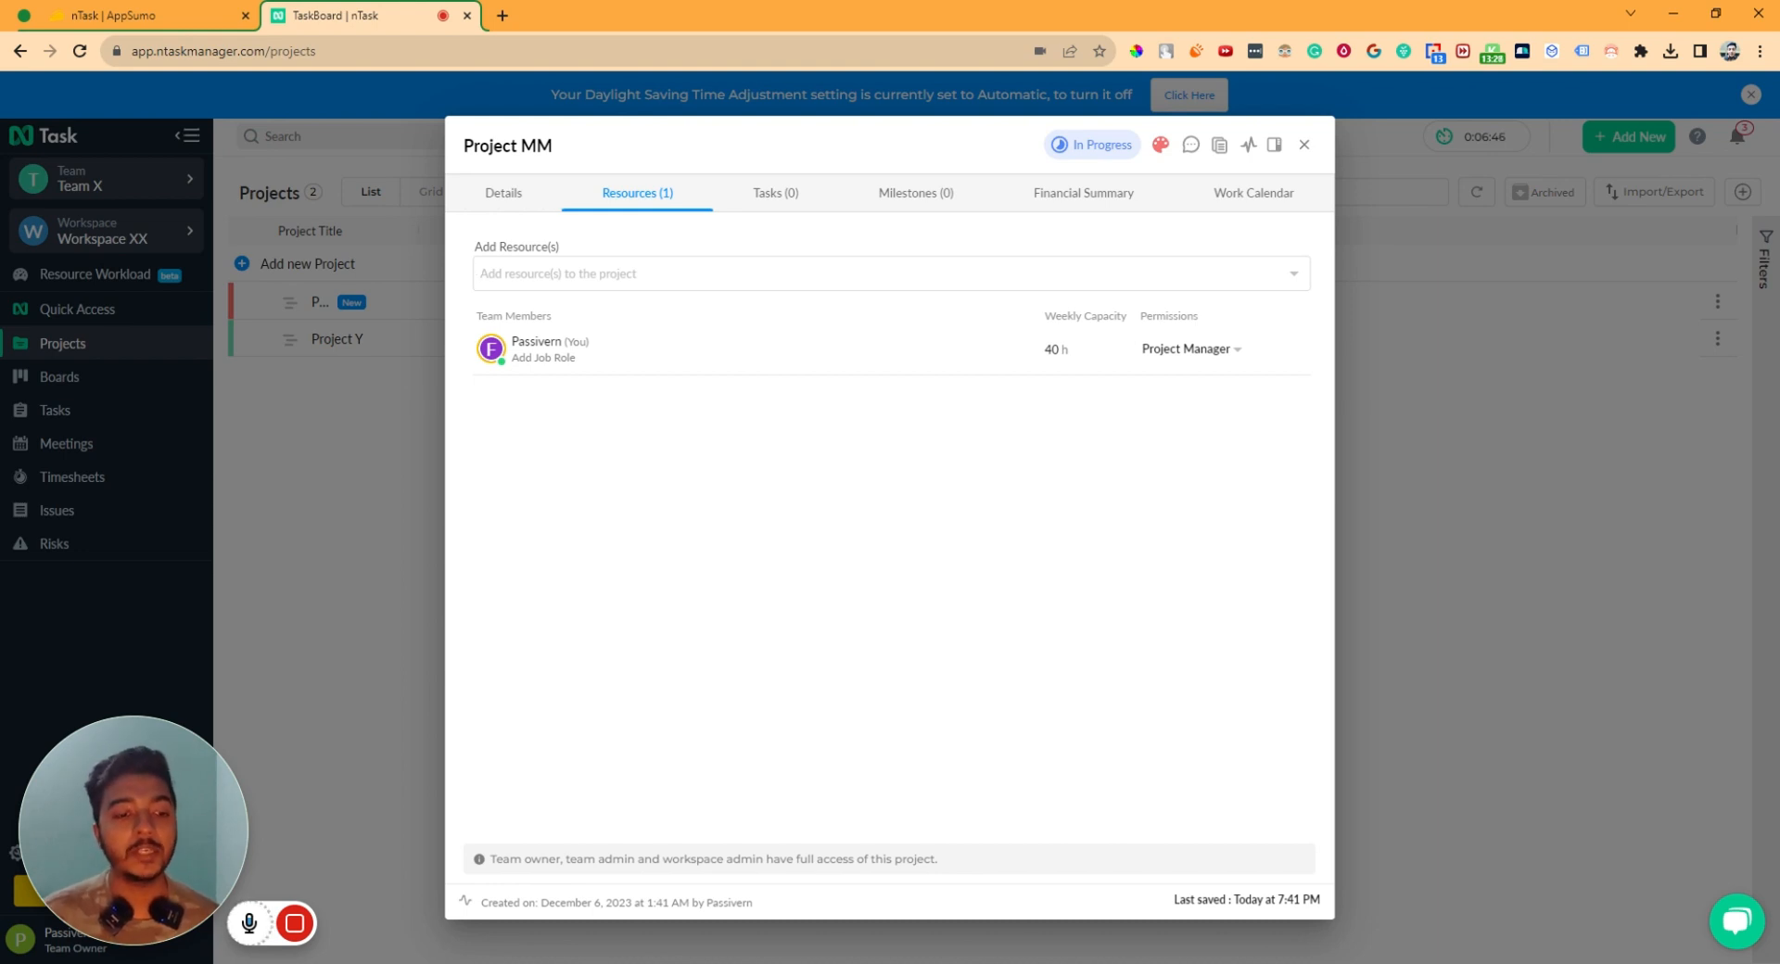
- Check Project MM's tasks, close Project MM, and open Project Y
left_click(793, 193)
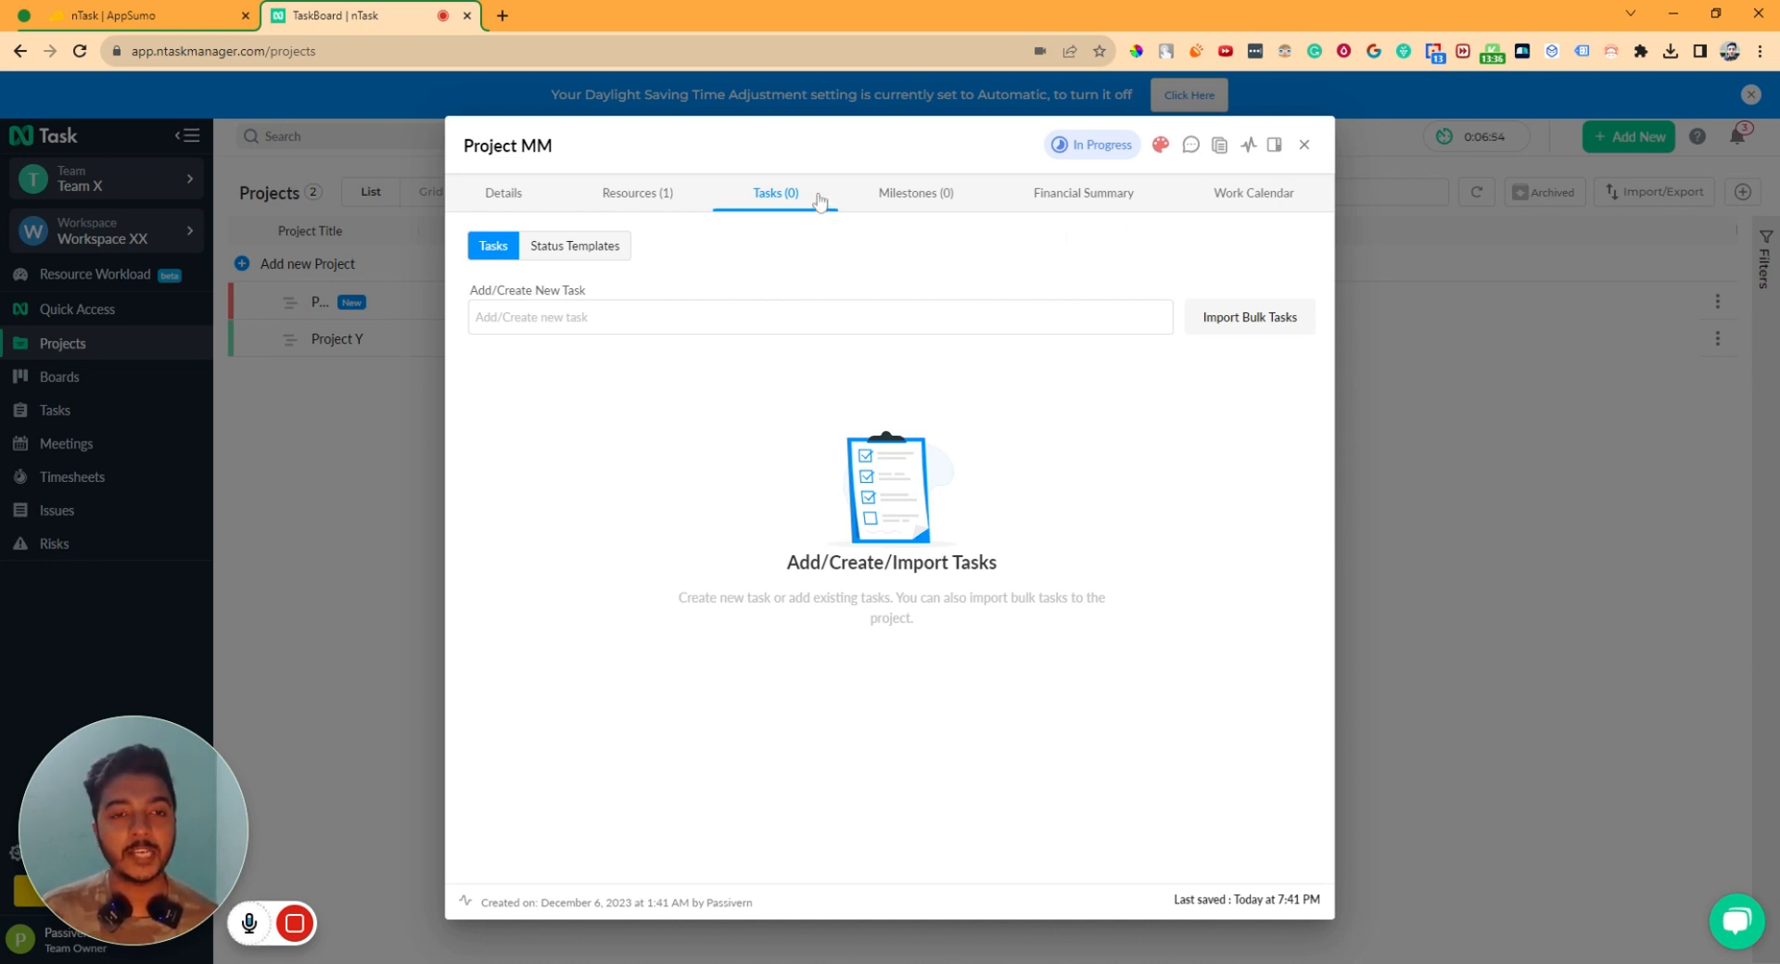
left_click(1303, 145)
left_click(367, 341)
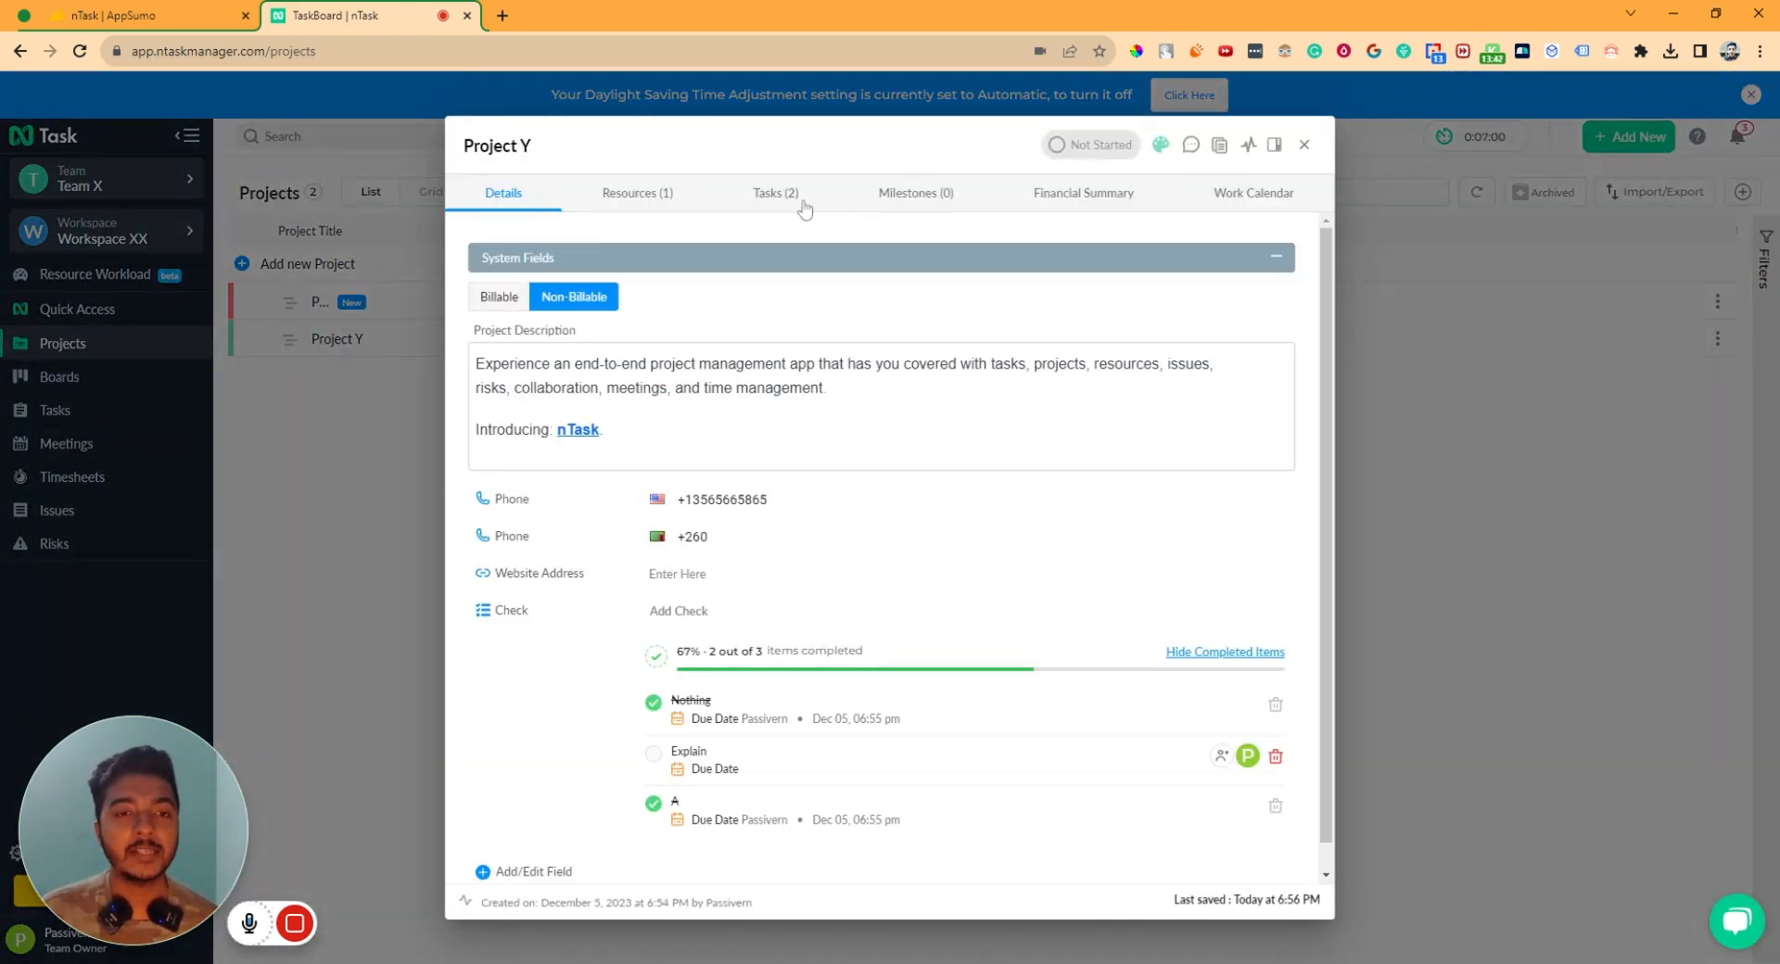
- Review Project Y's tasks, milestones, financial summary and work calendar, then close it
left_click(797, 202)
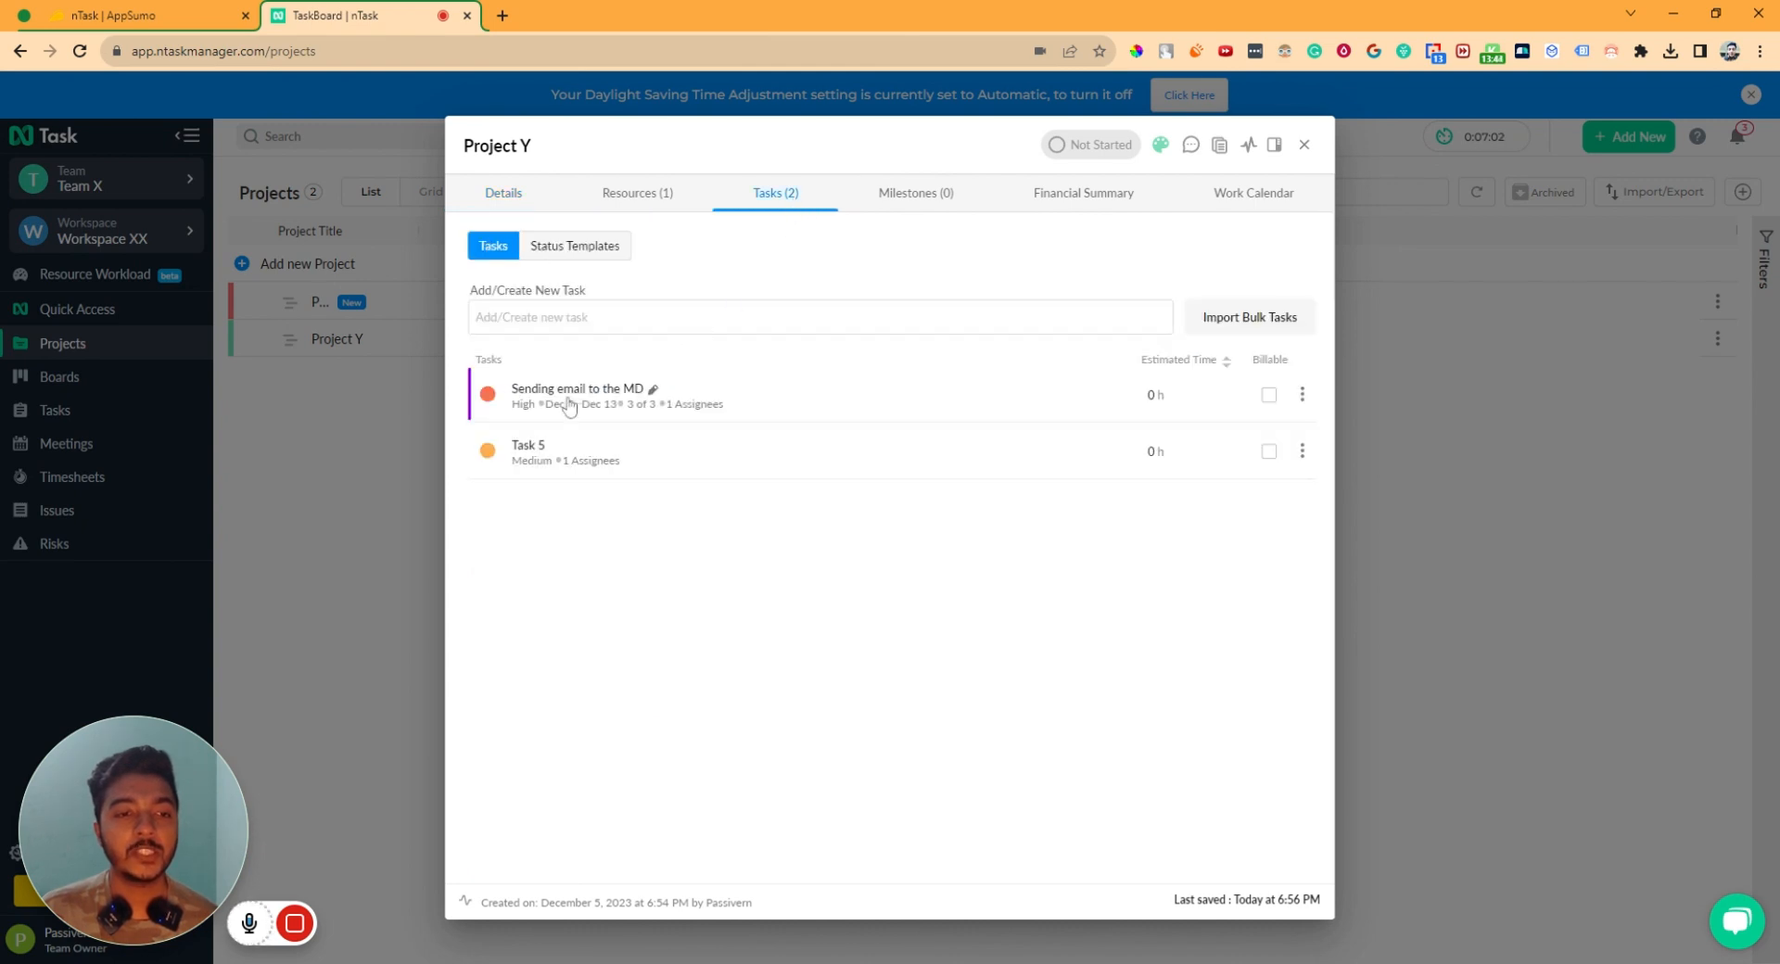
left_click(951, 204)
left_click(1086, 200)
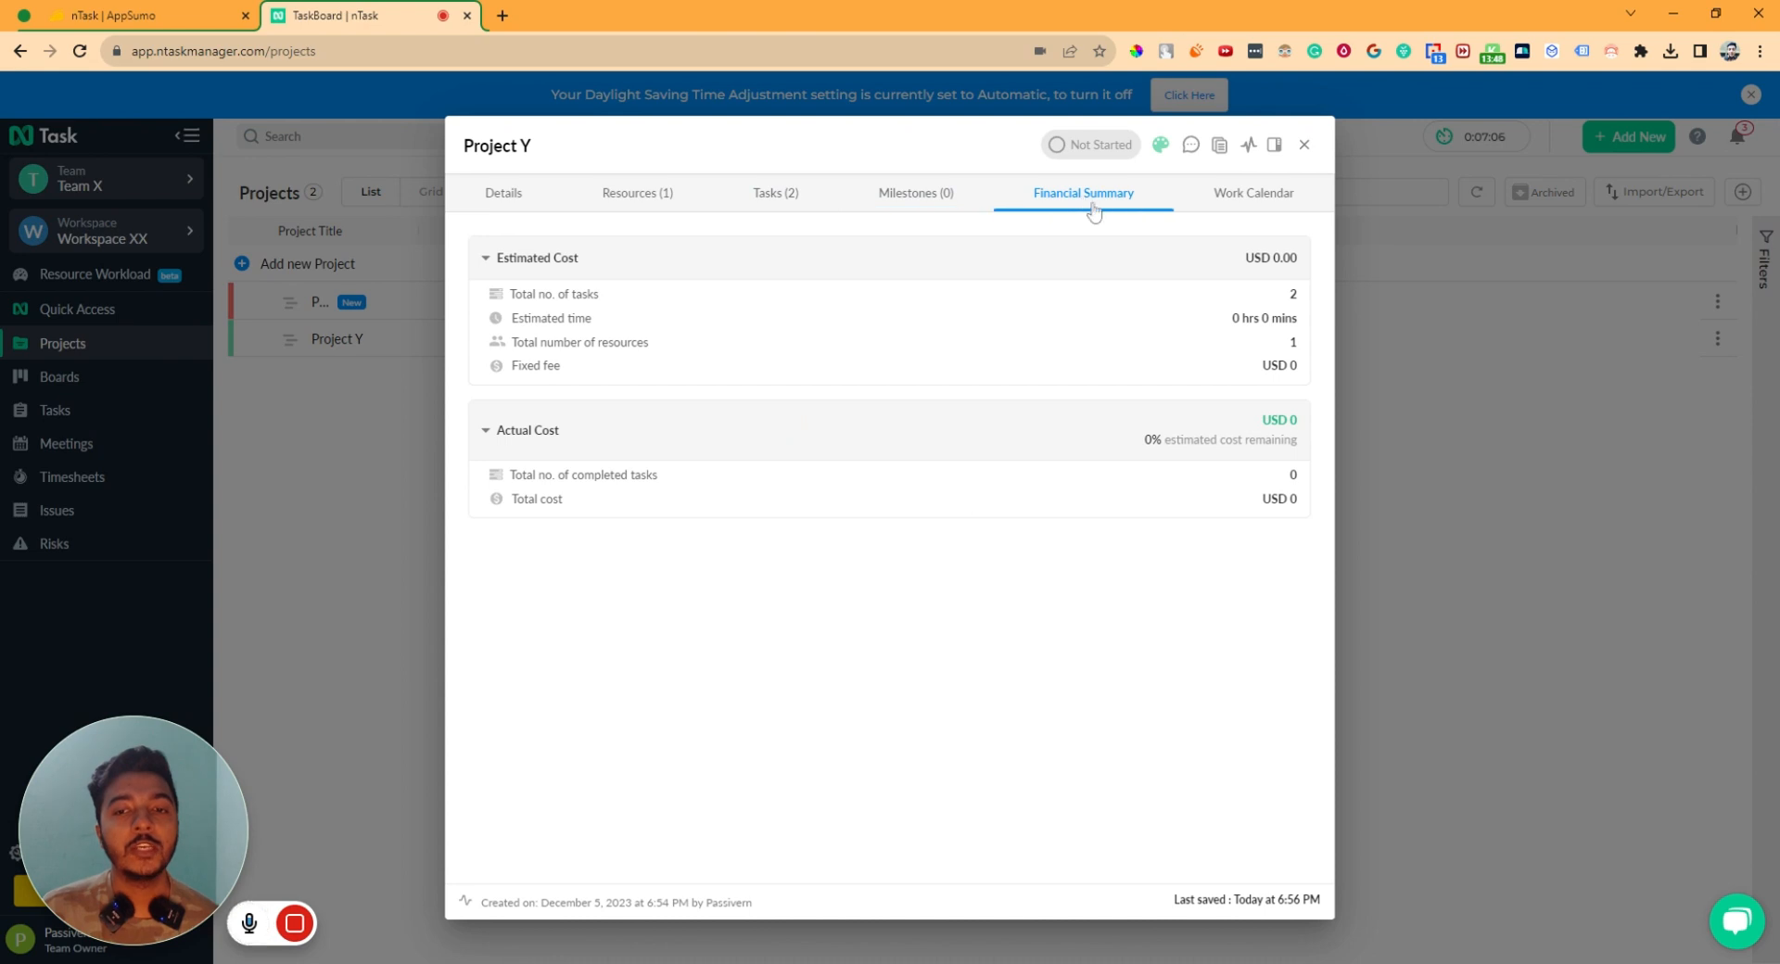
left_click(1247, 212)
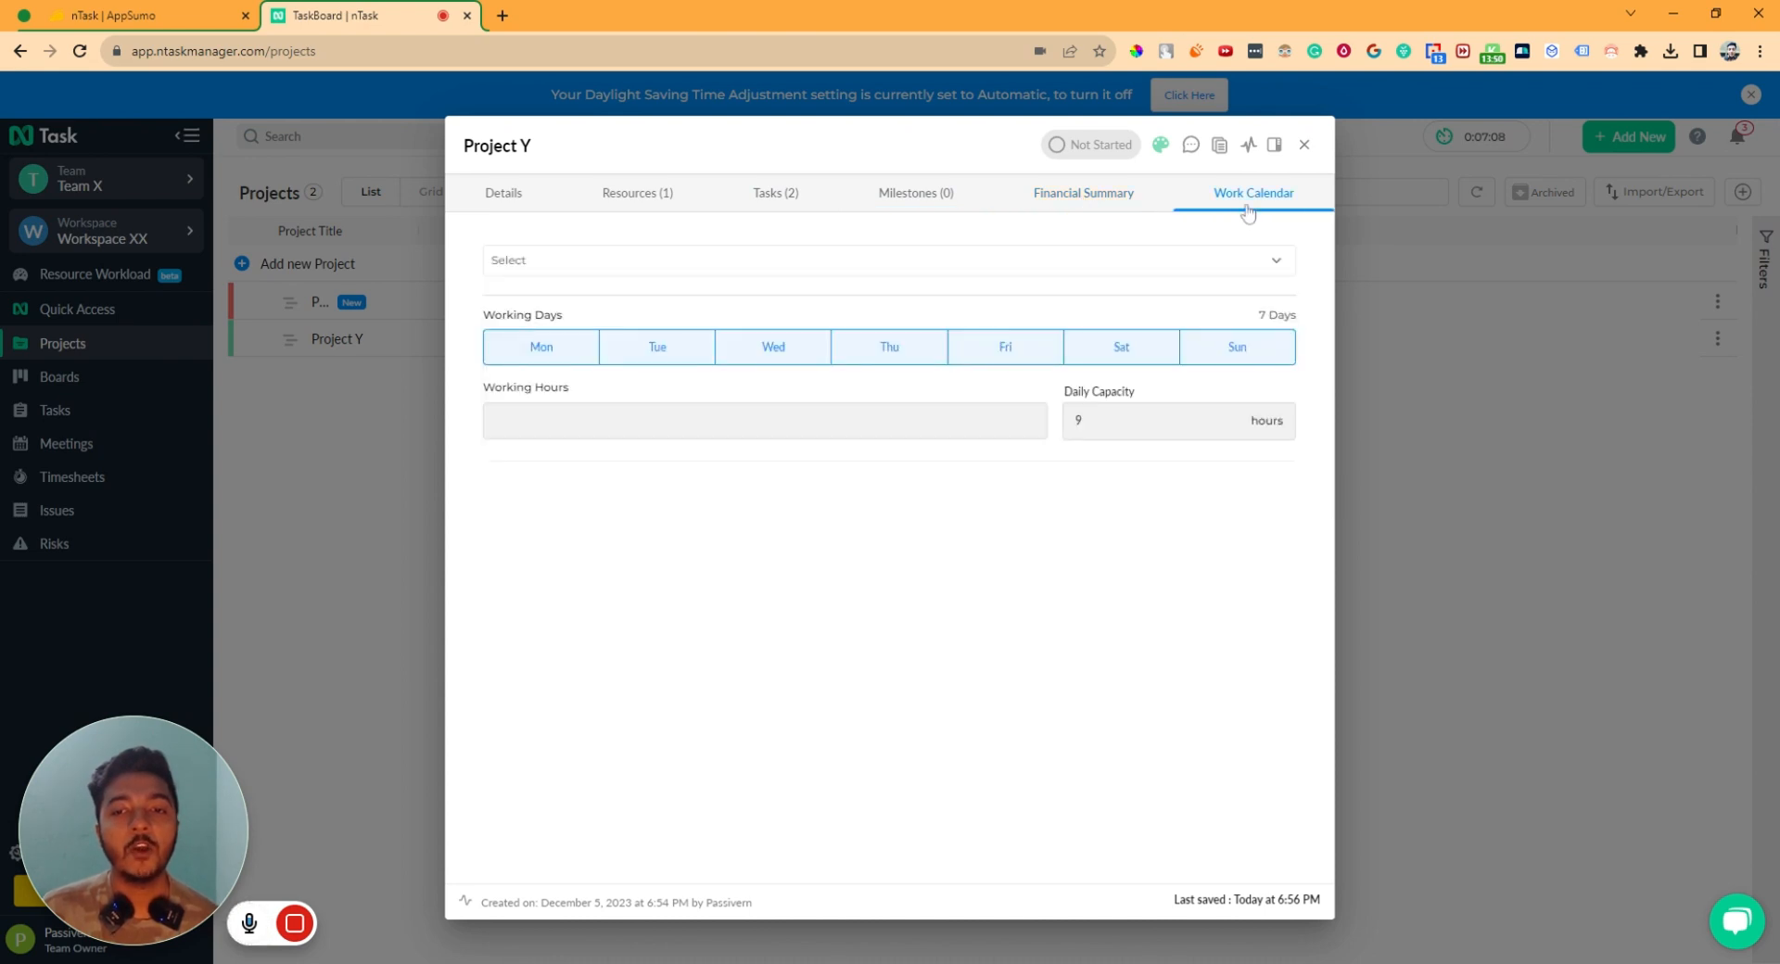
left_click(1303, 145)
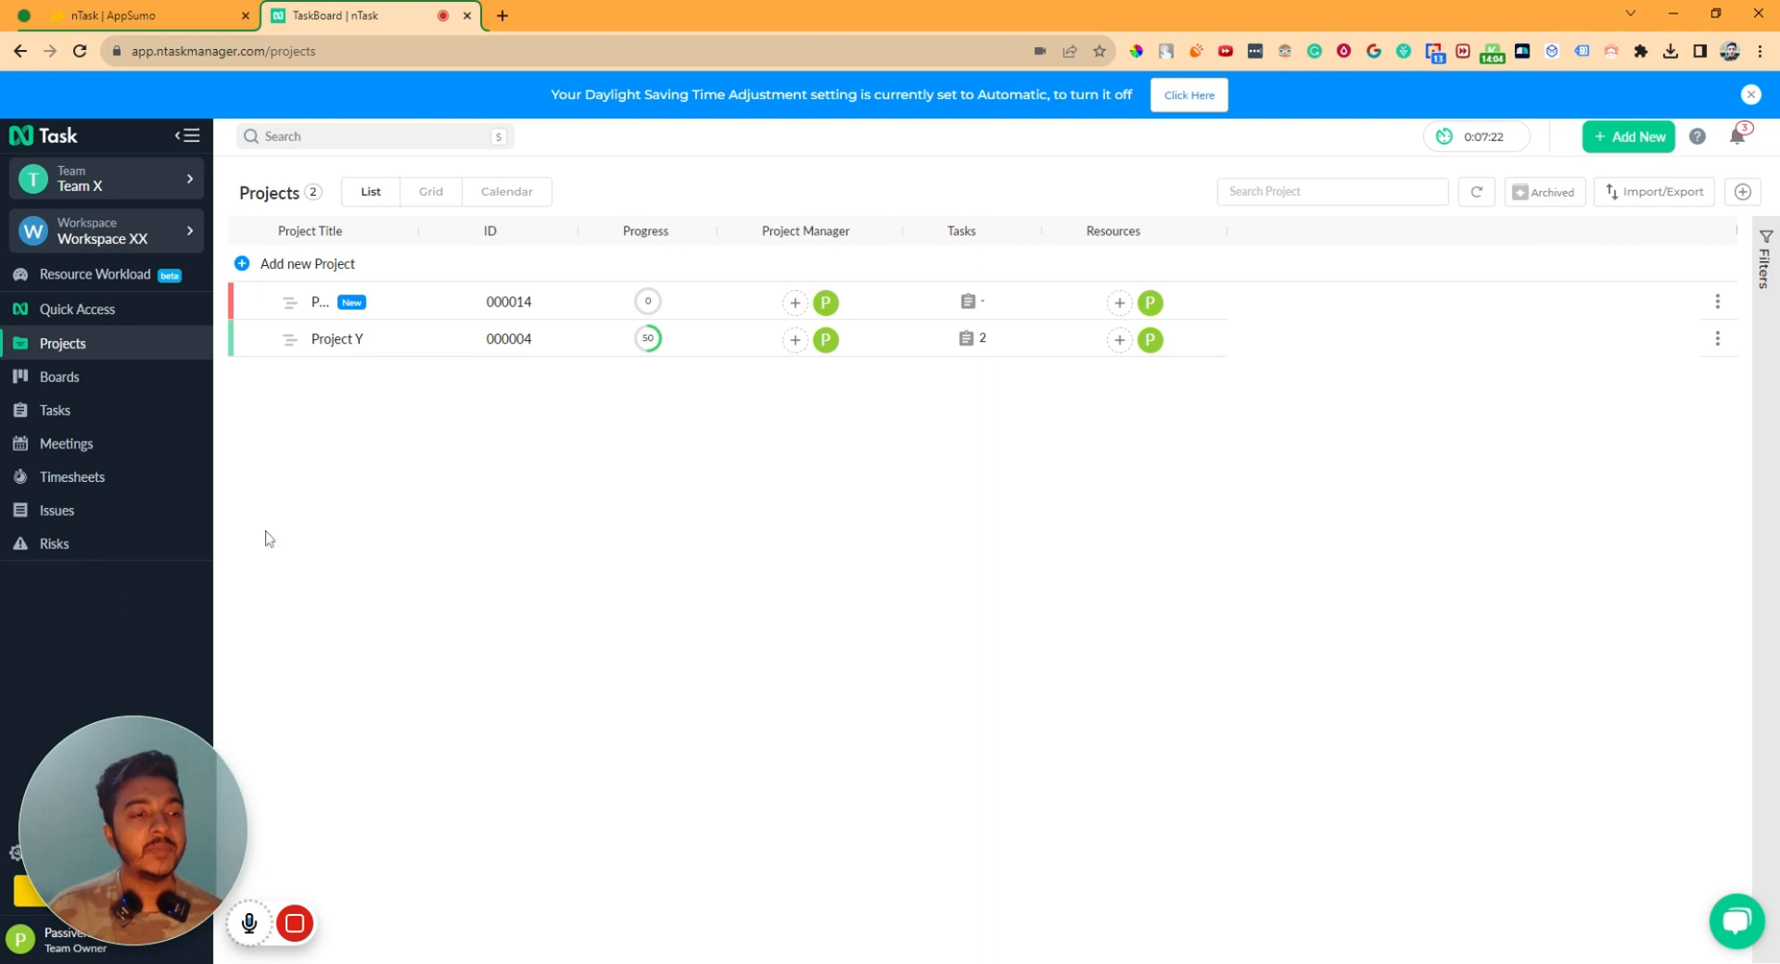
- Show the Meetings list, starting and then abandoning a new meeting form
left_click(55, 452)
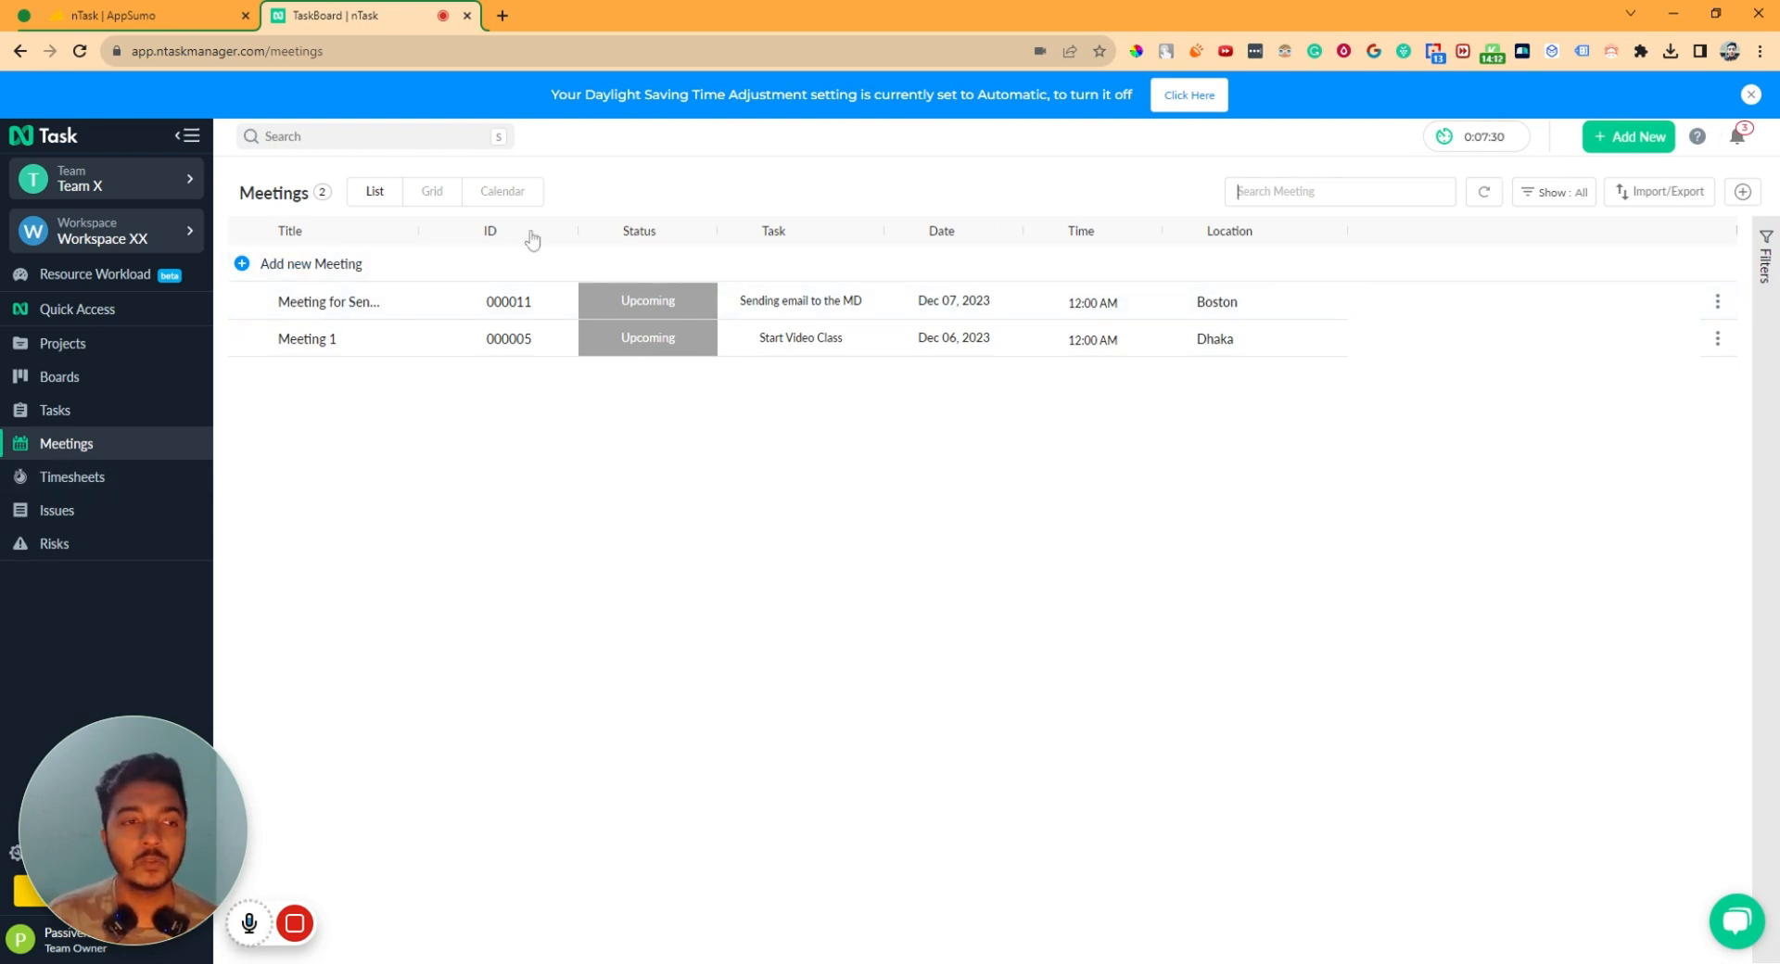
left_click(1633, 139)
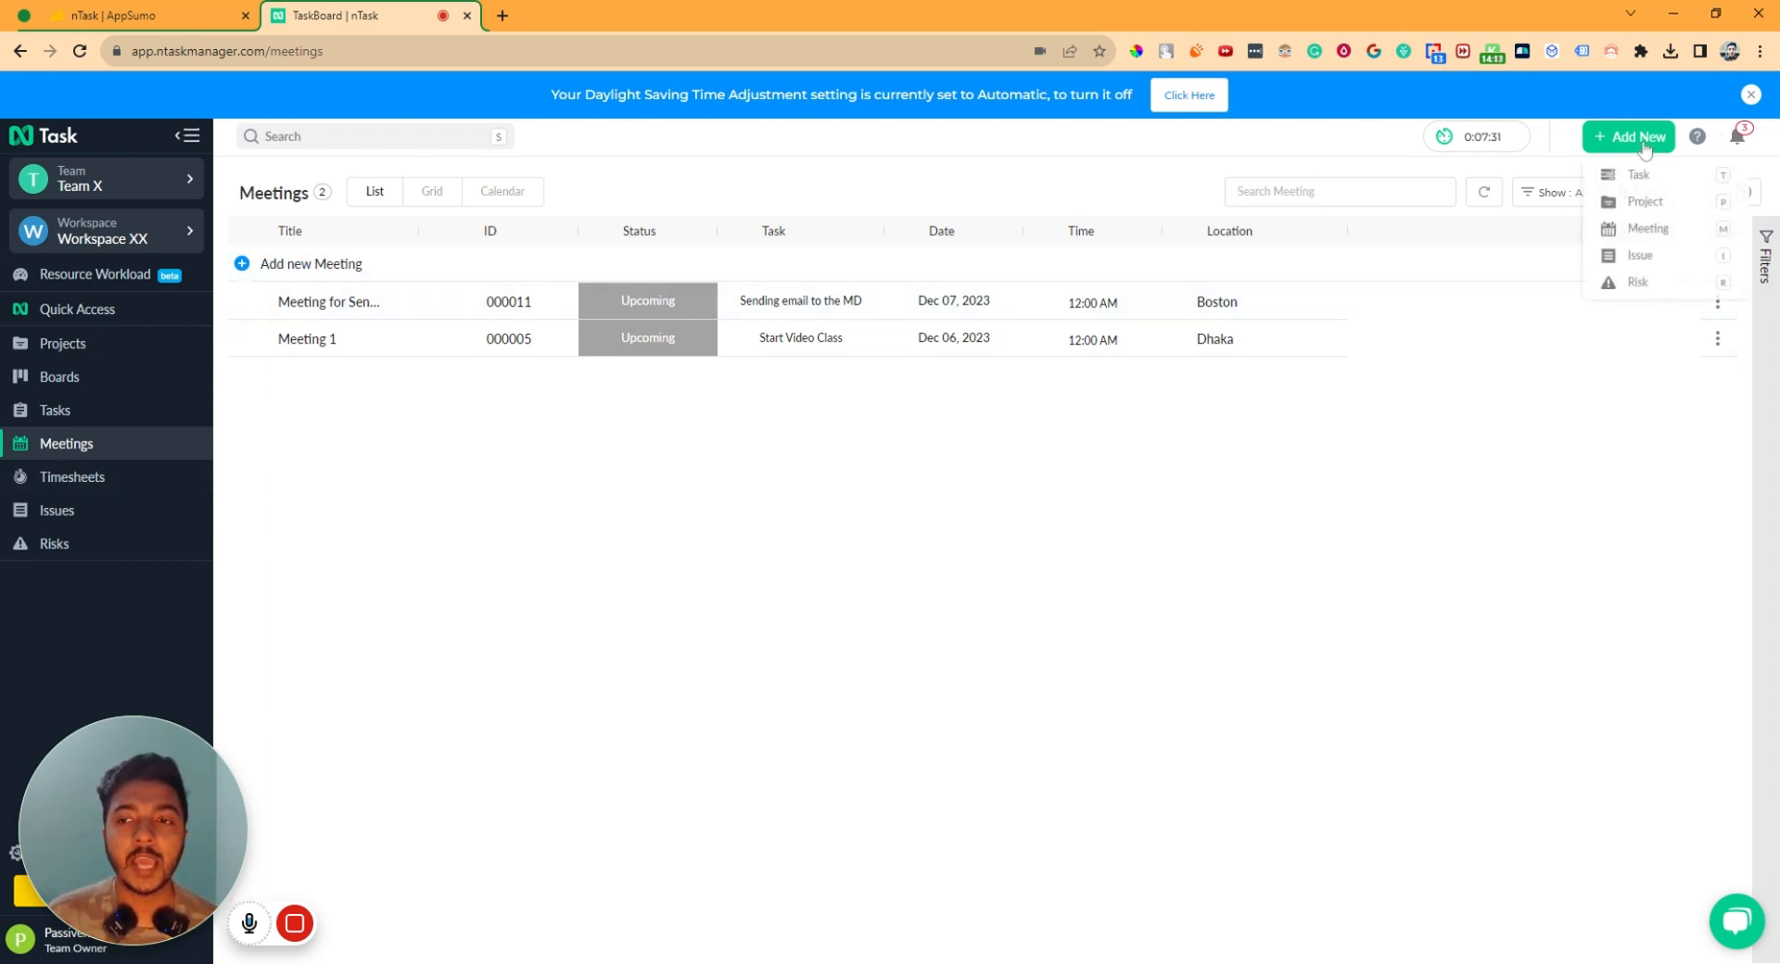
left_click(1643, 228)
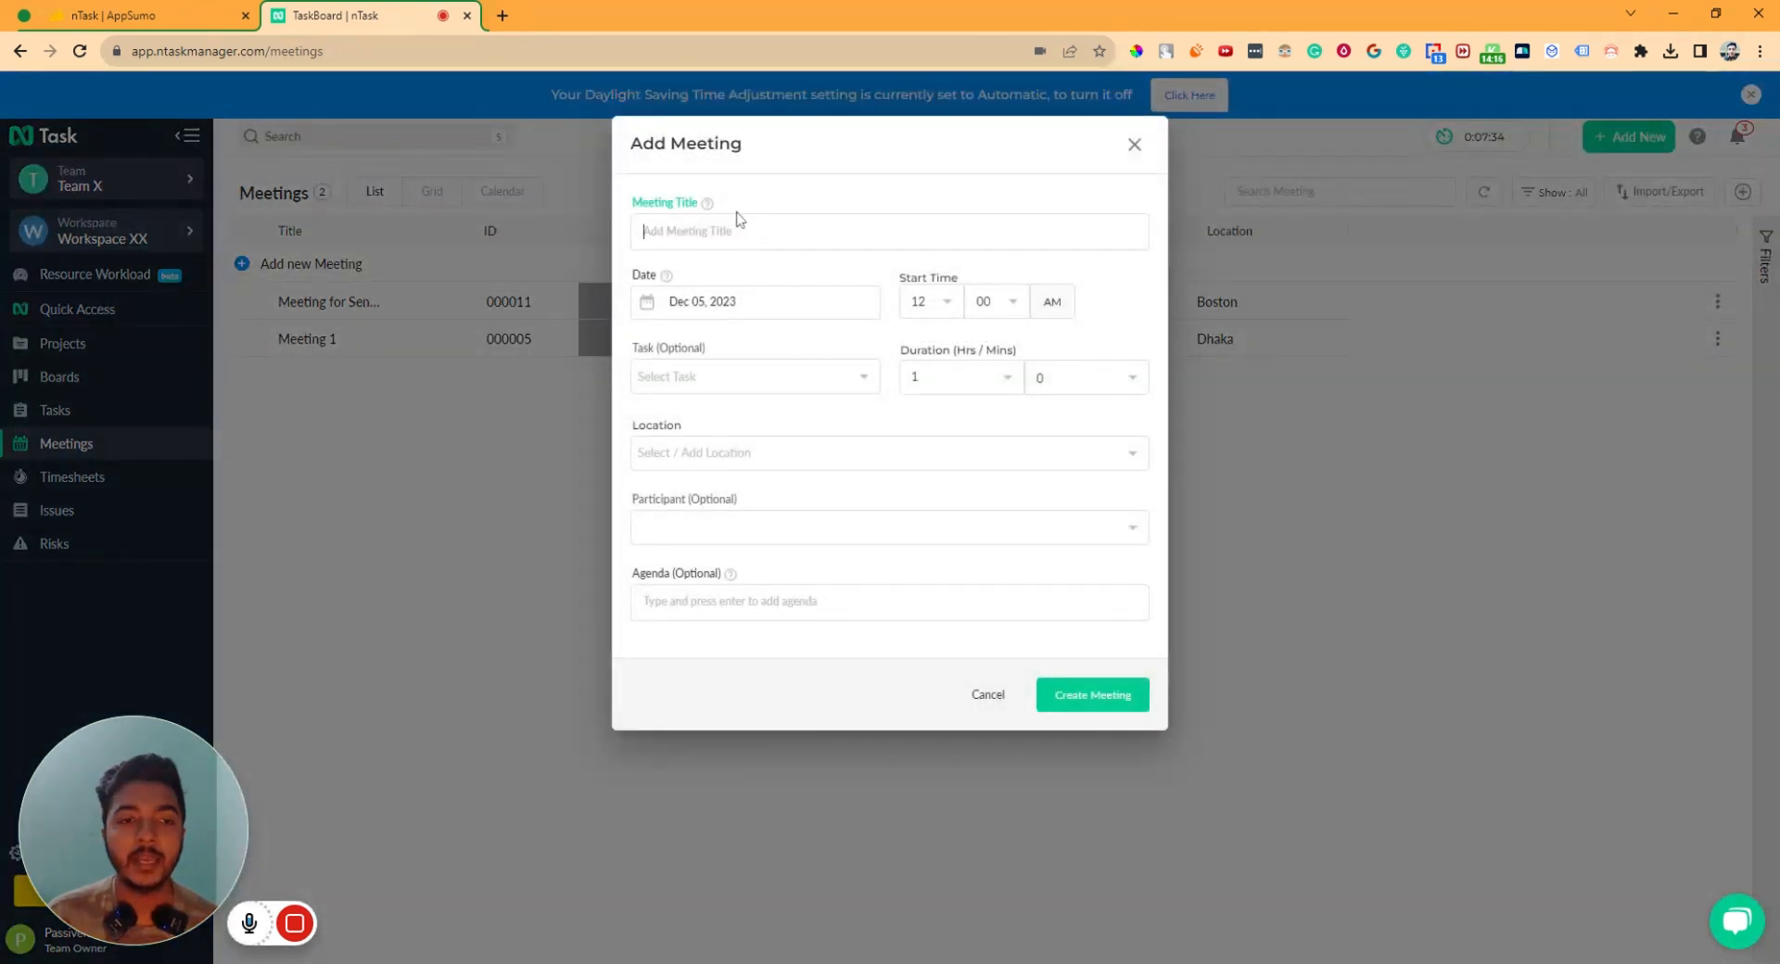
left_click(1135, 145)
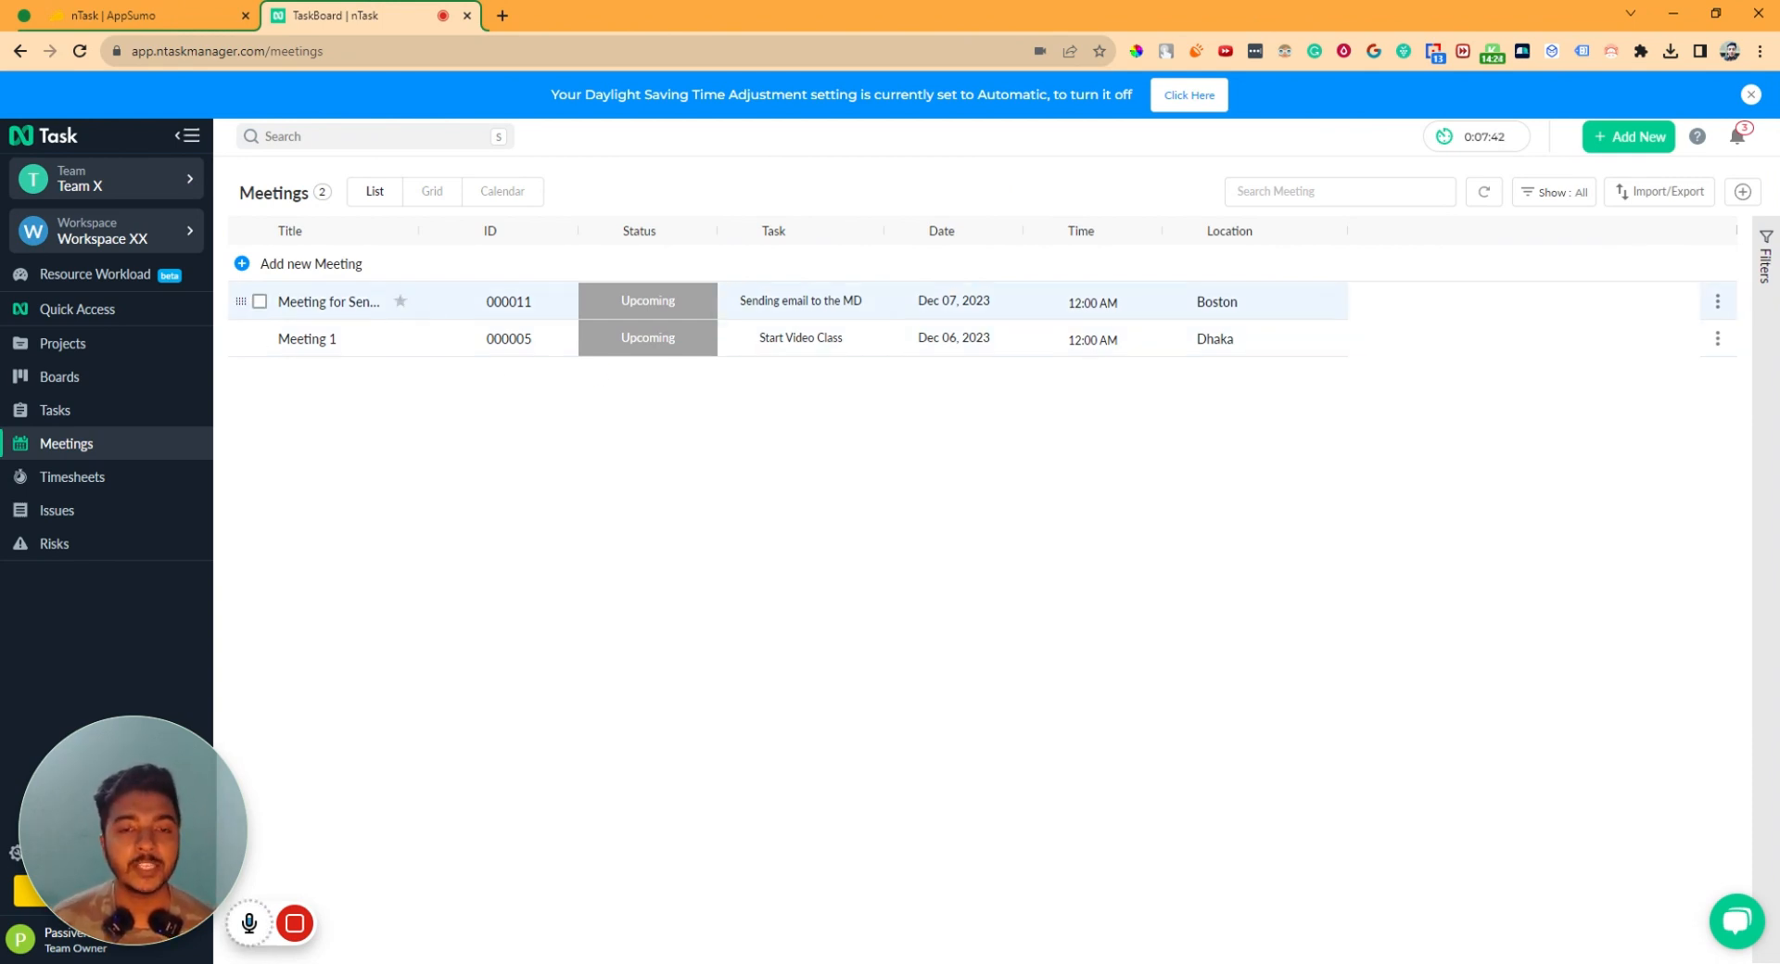
- Publish and confirm the minutes of the Meeting for Sending Email Task to MD
left_click(315, 303)
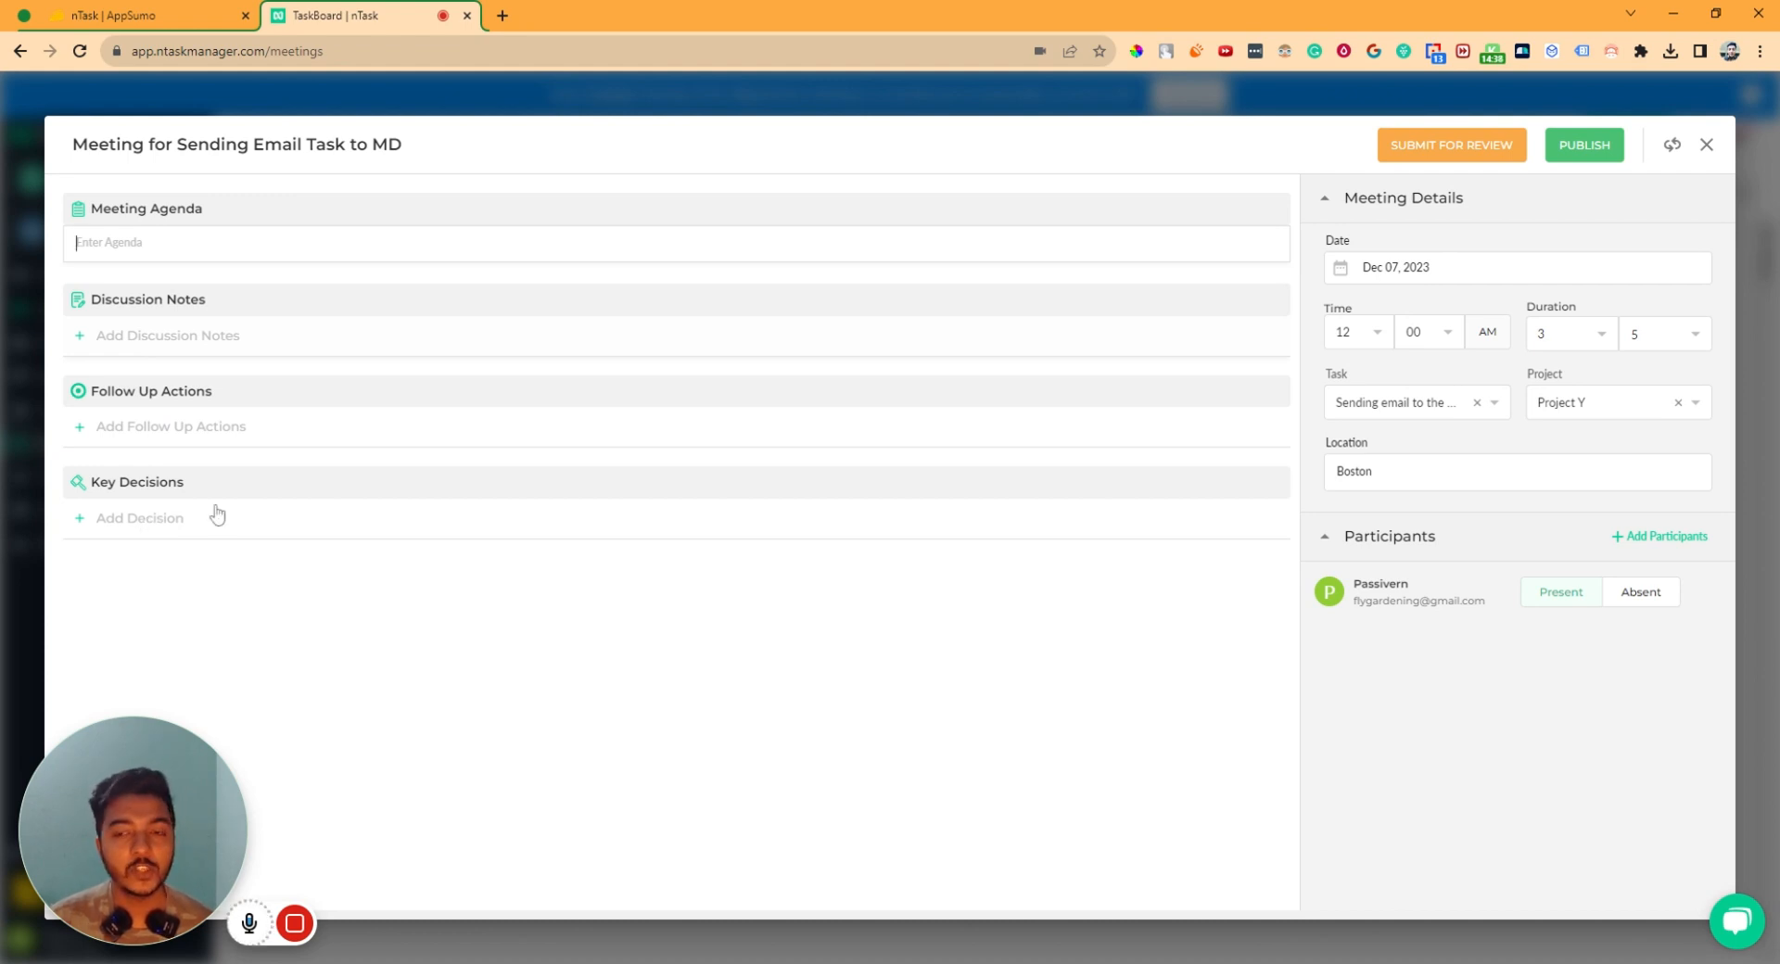
left_click(1584, 151)
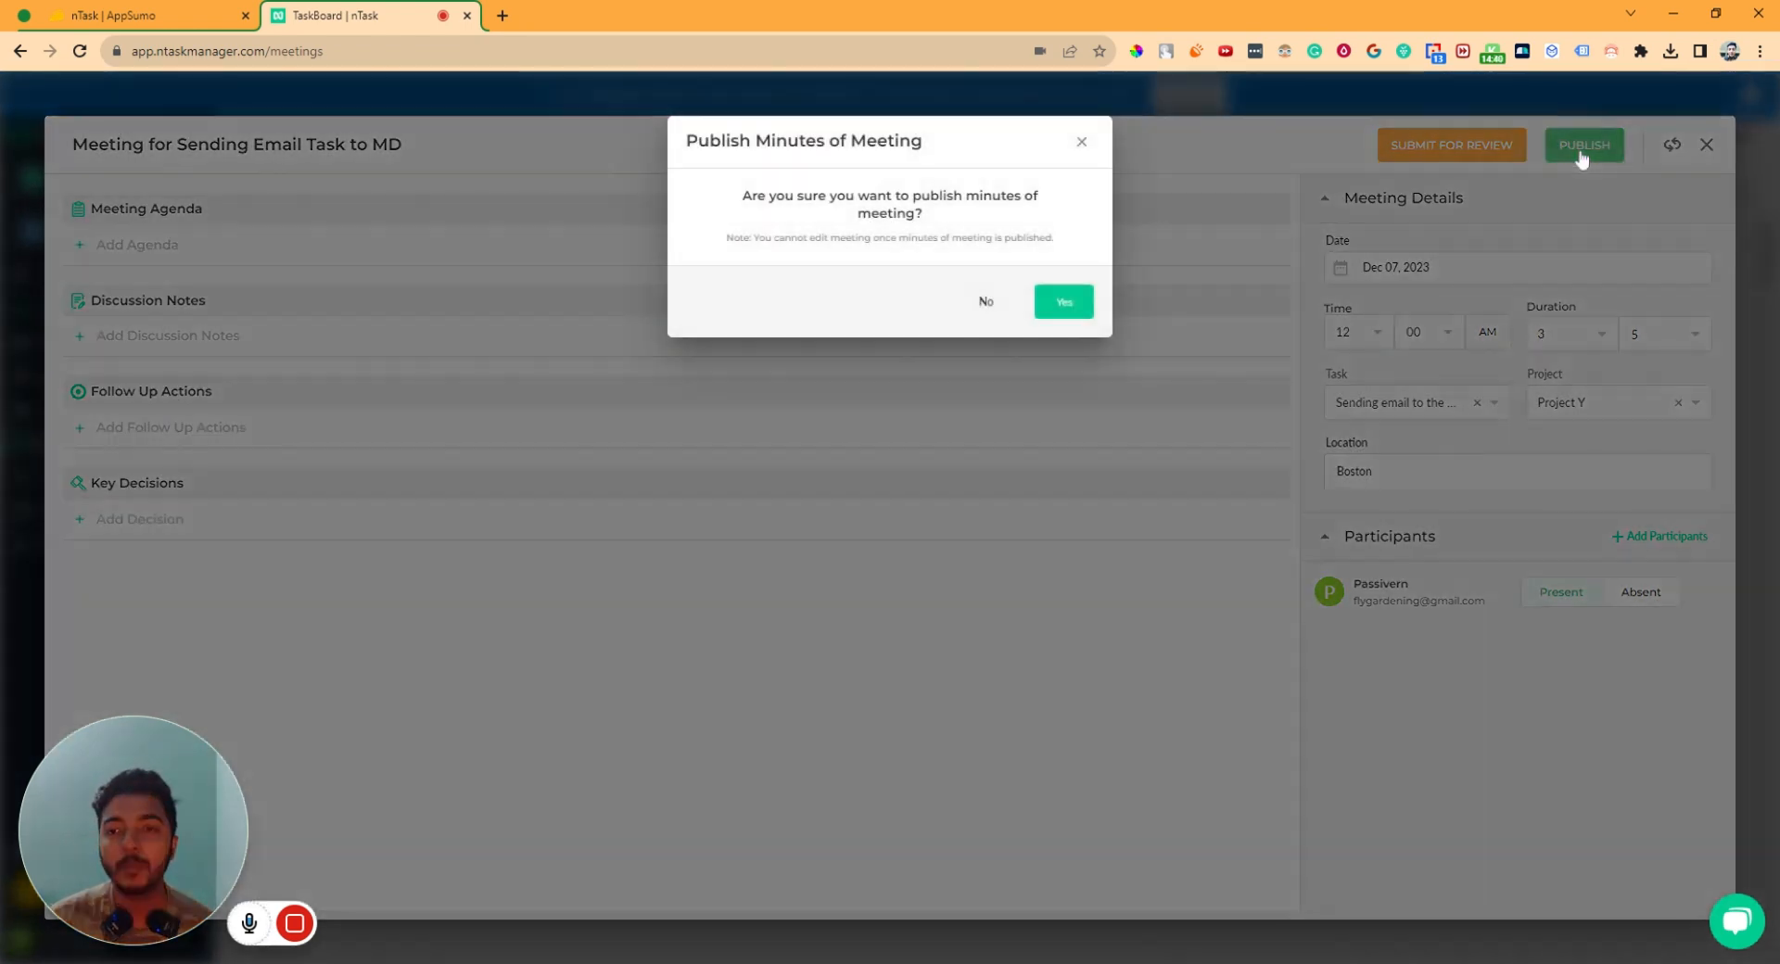
left_click(1062, 302)
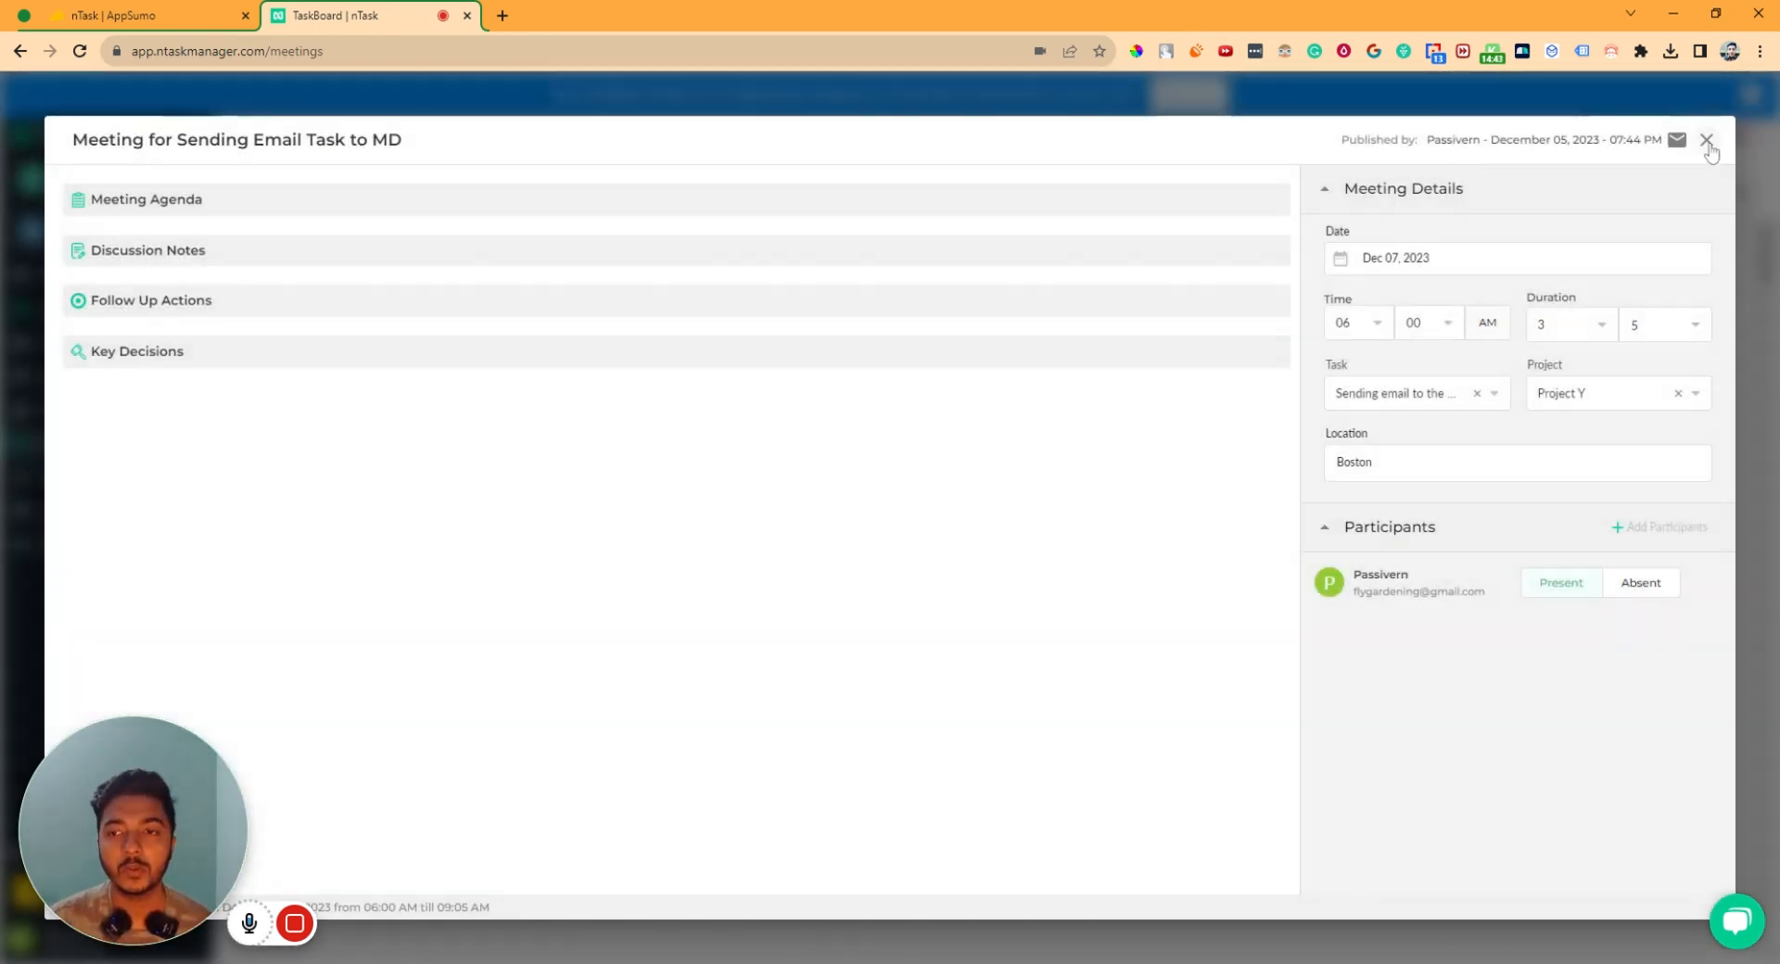
- Close the meeting and show the Timesheets for the Dec 04–10, 2023 week
left_click(1706, 145)
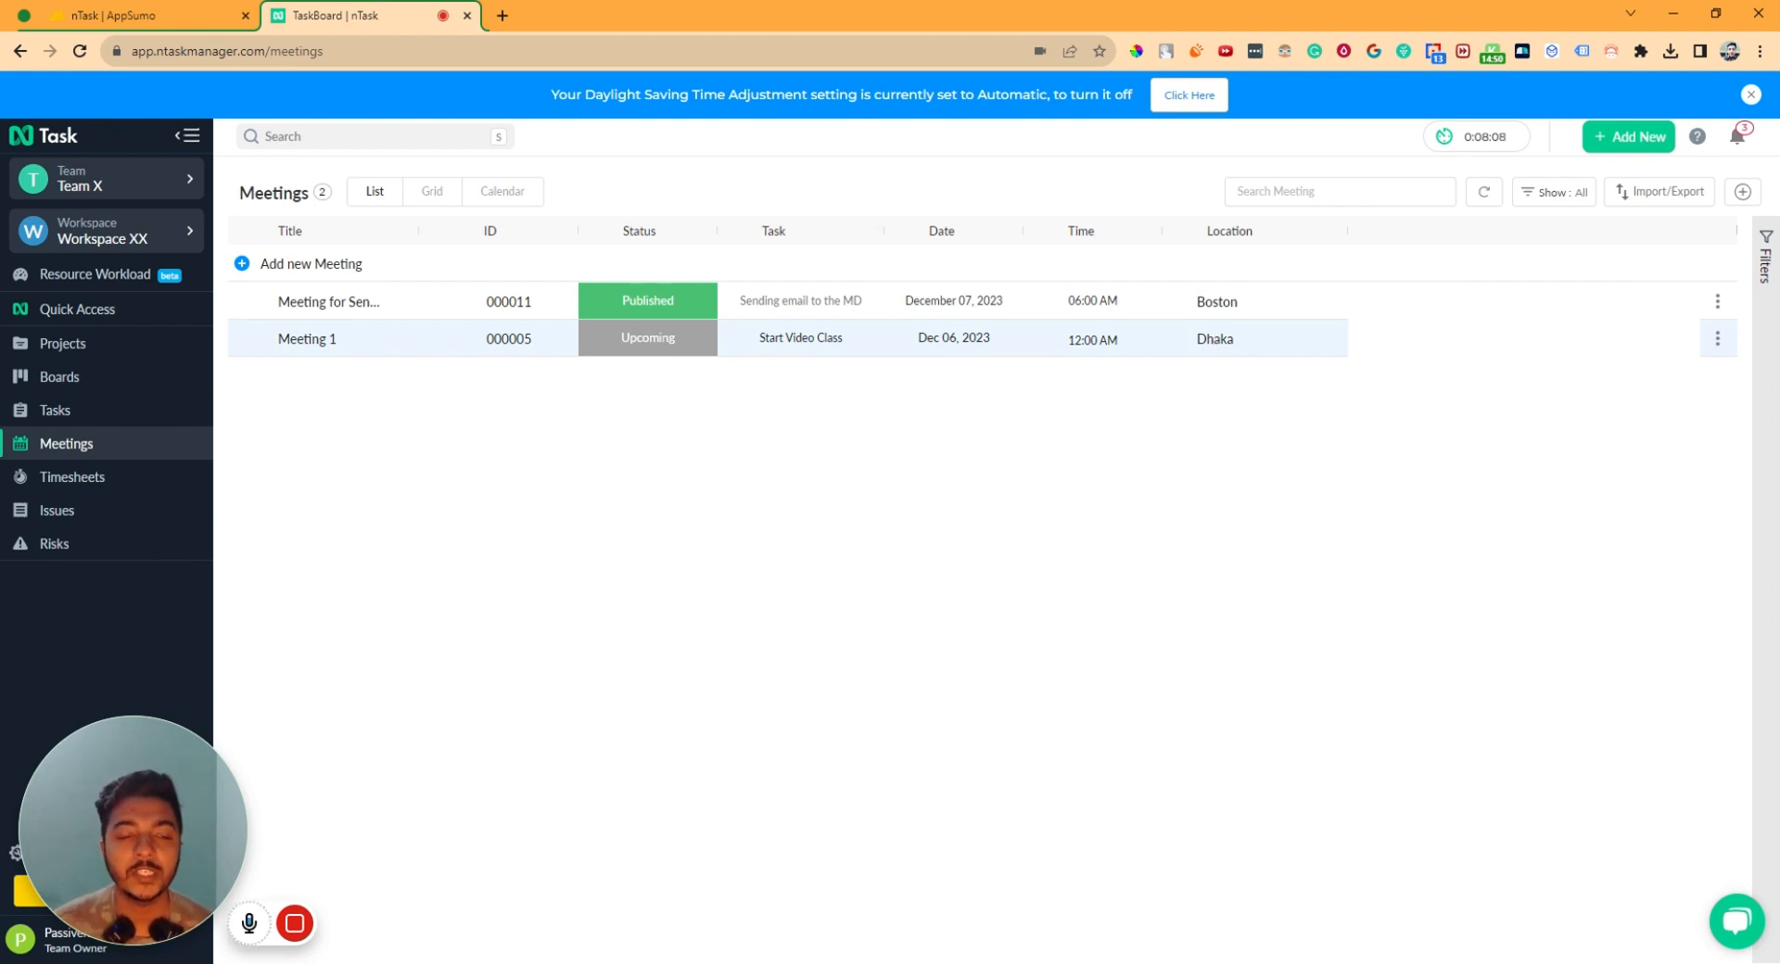
mouse_move(324, 931)
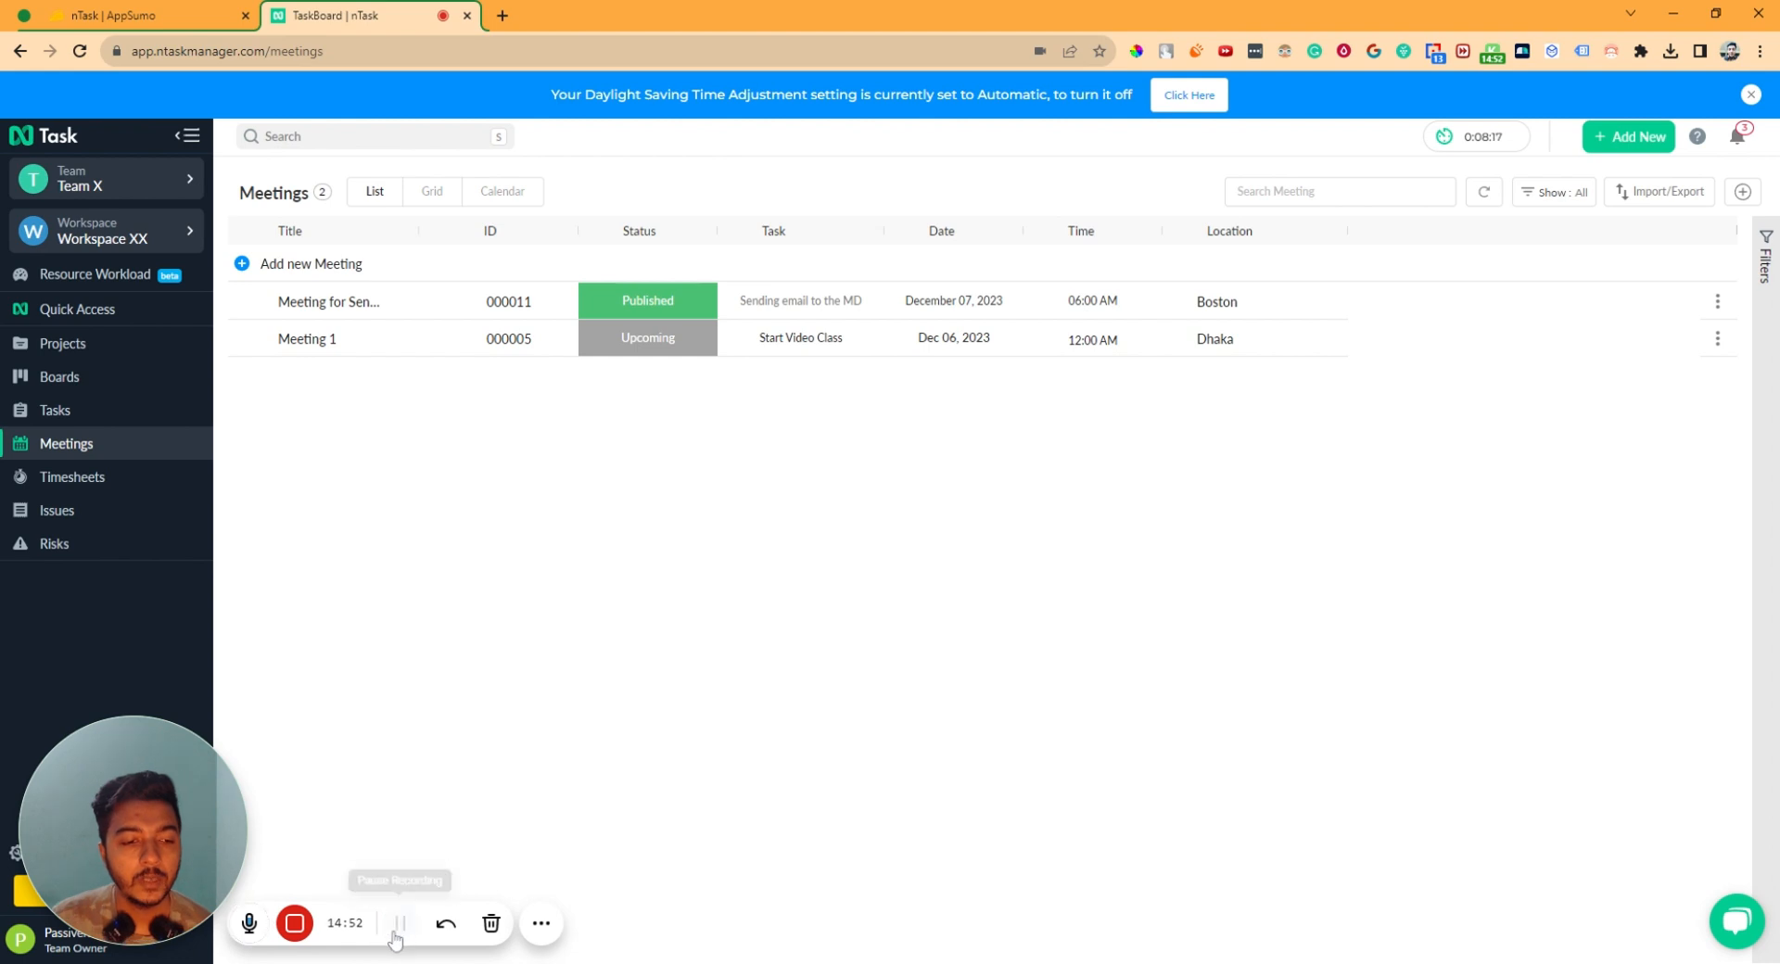
left_click(106, 494)
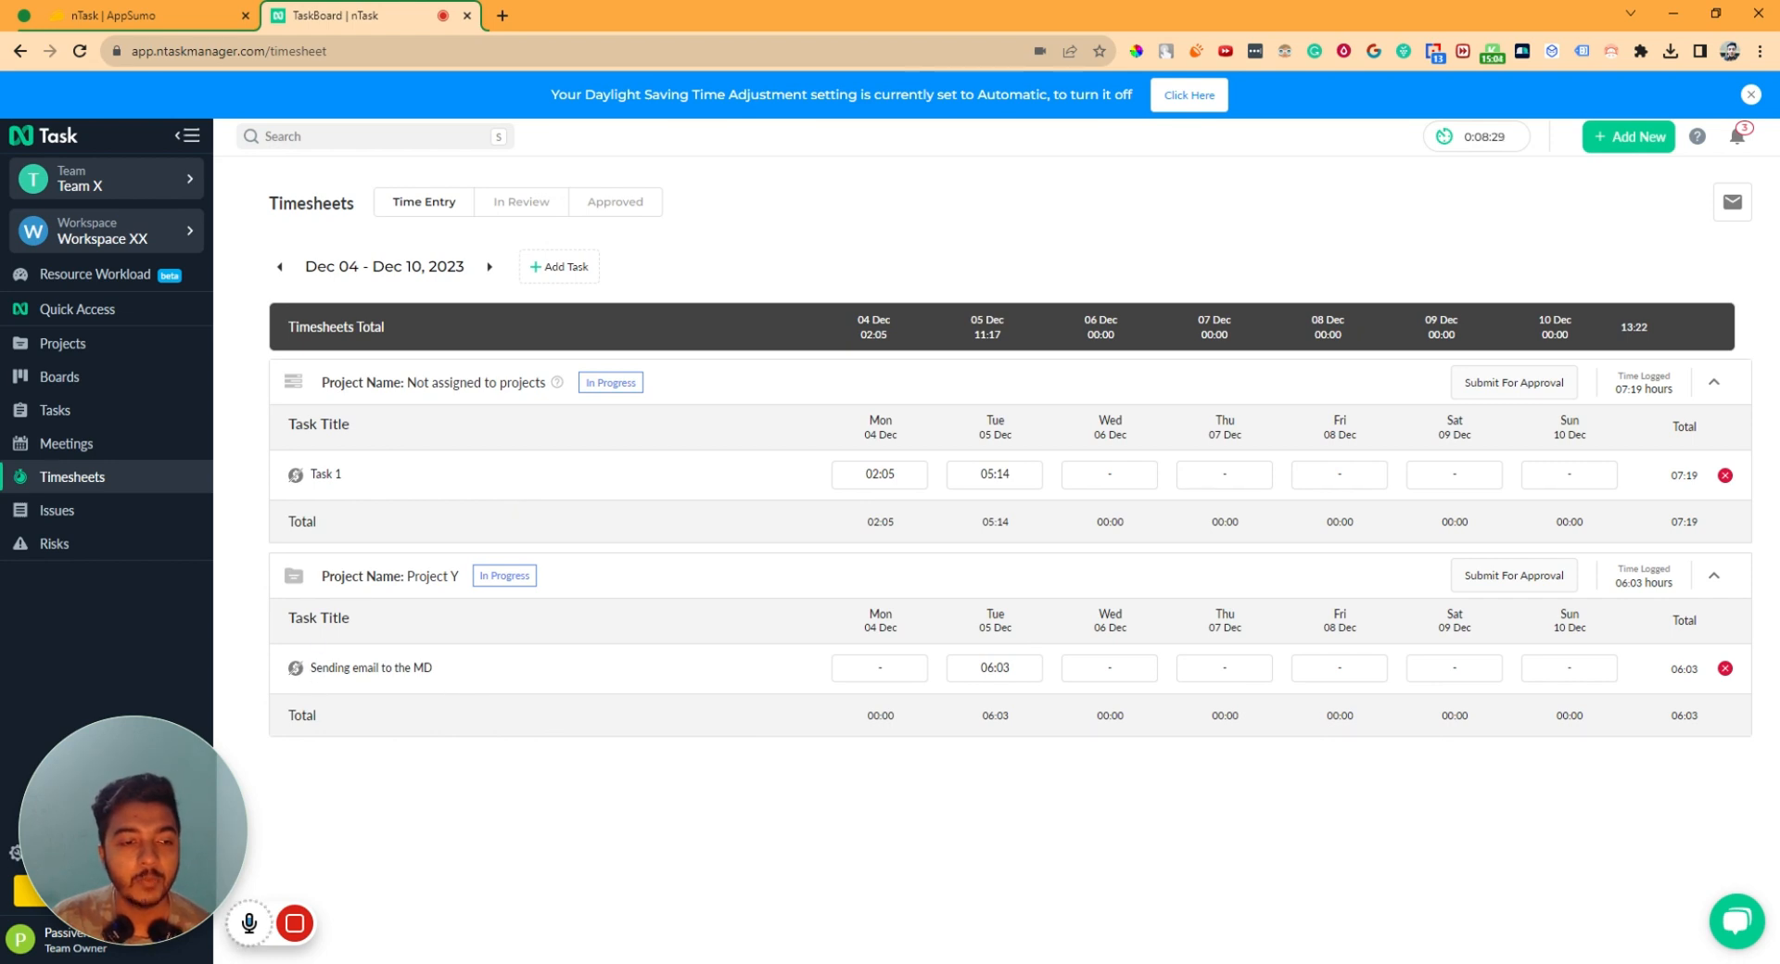
- Save a 2 h 13 min entry on Wed 06 Dec for Sending email, then show Tasks
left_click_drag(345, 668, 446, 675)
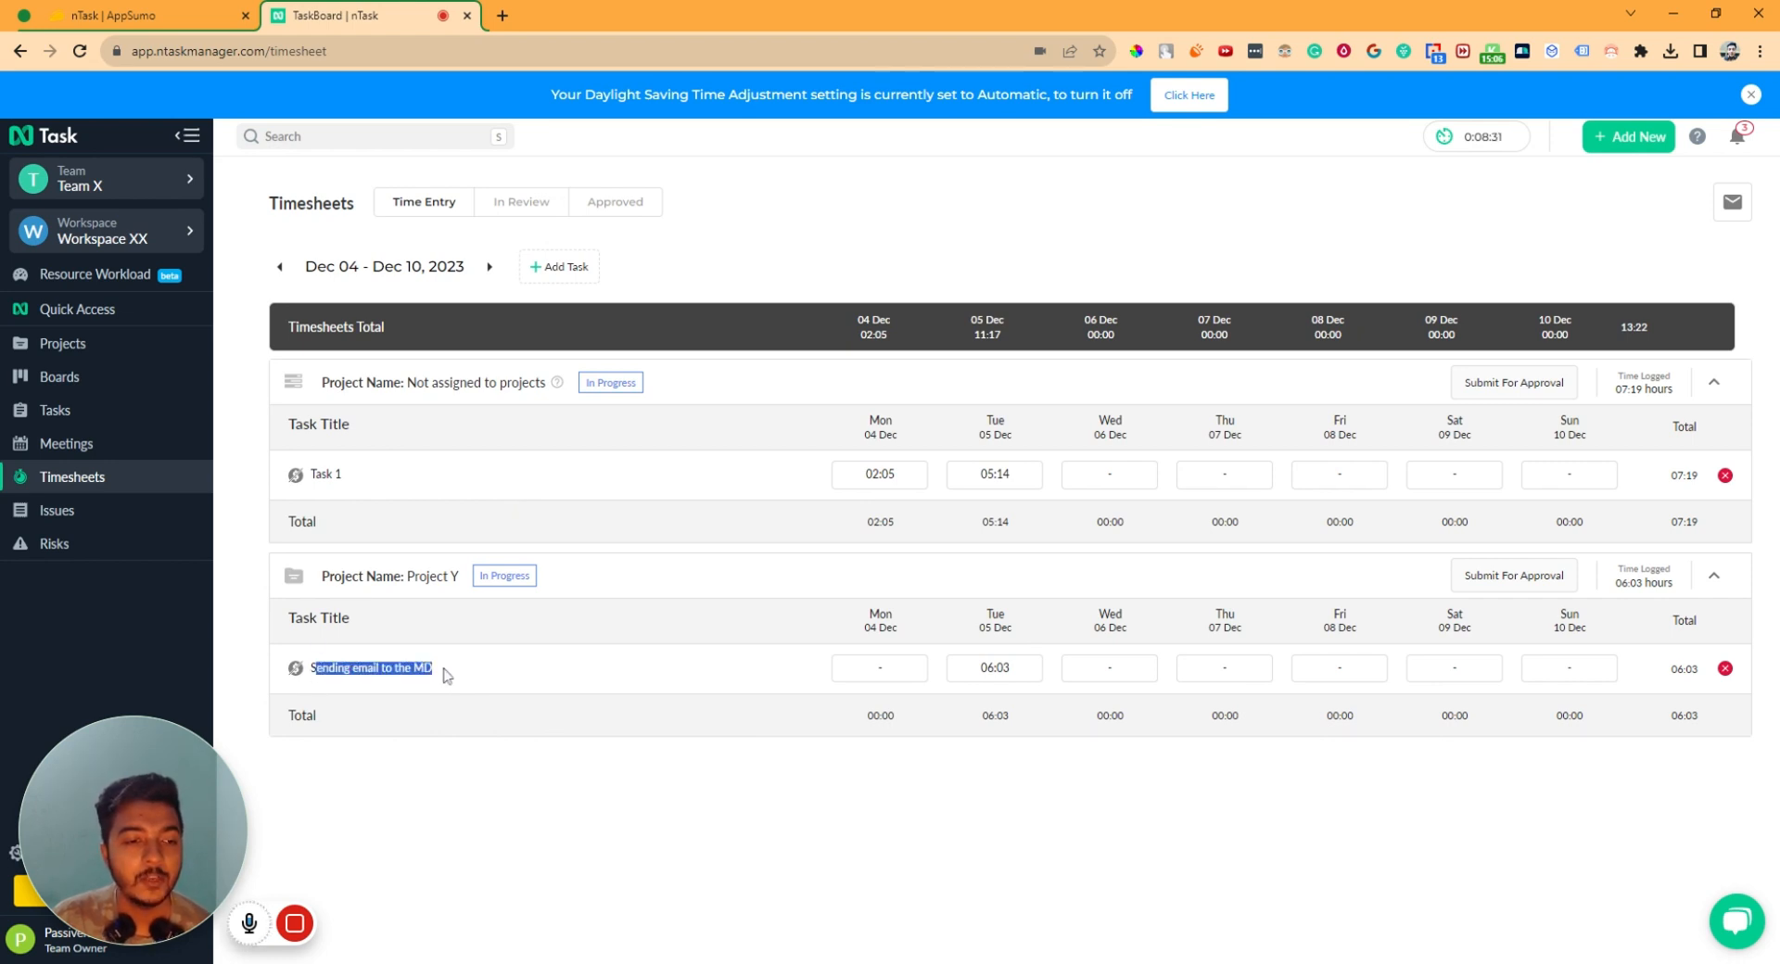
left_click(1131, 679)
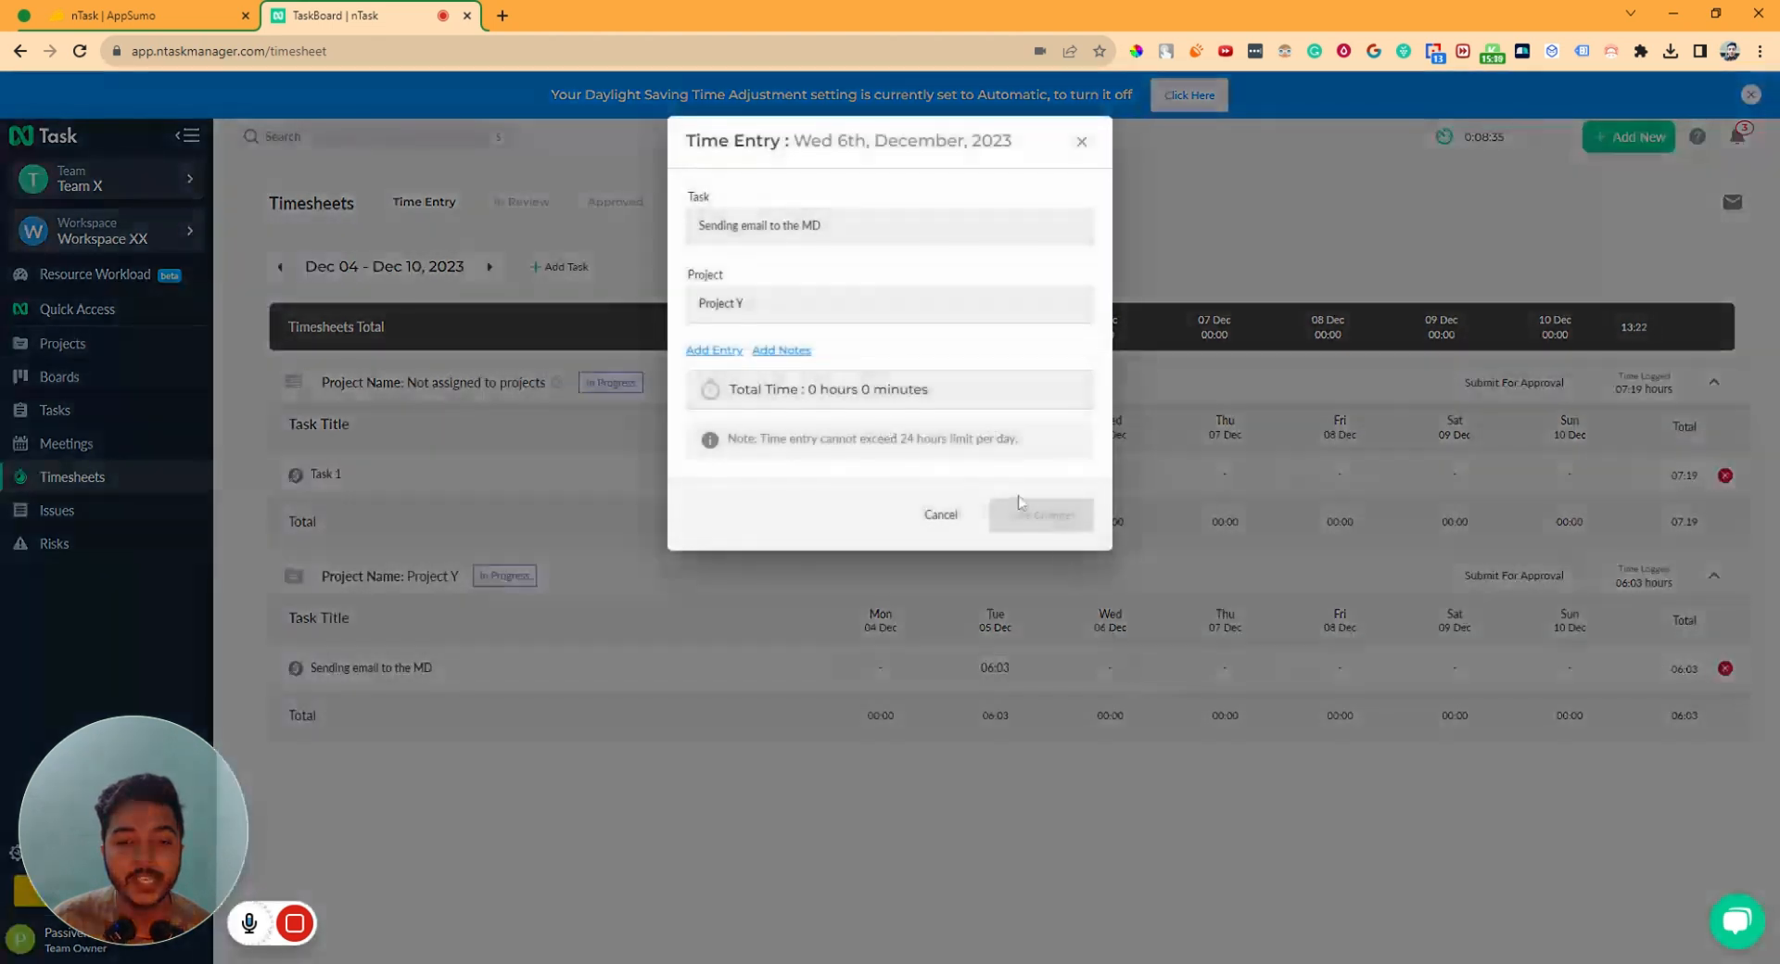
left_click(791, 376)
left_click(767, 482)
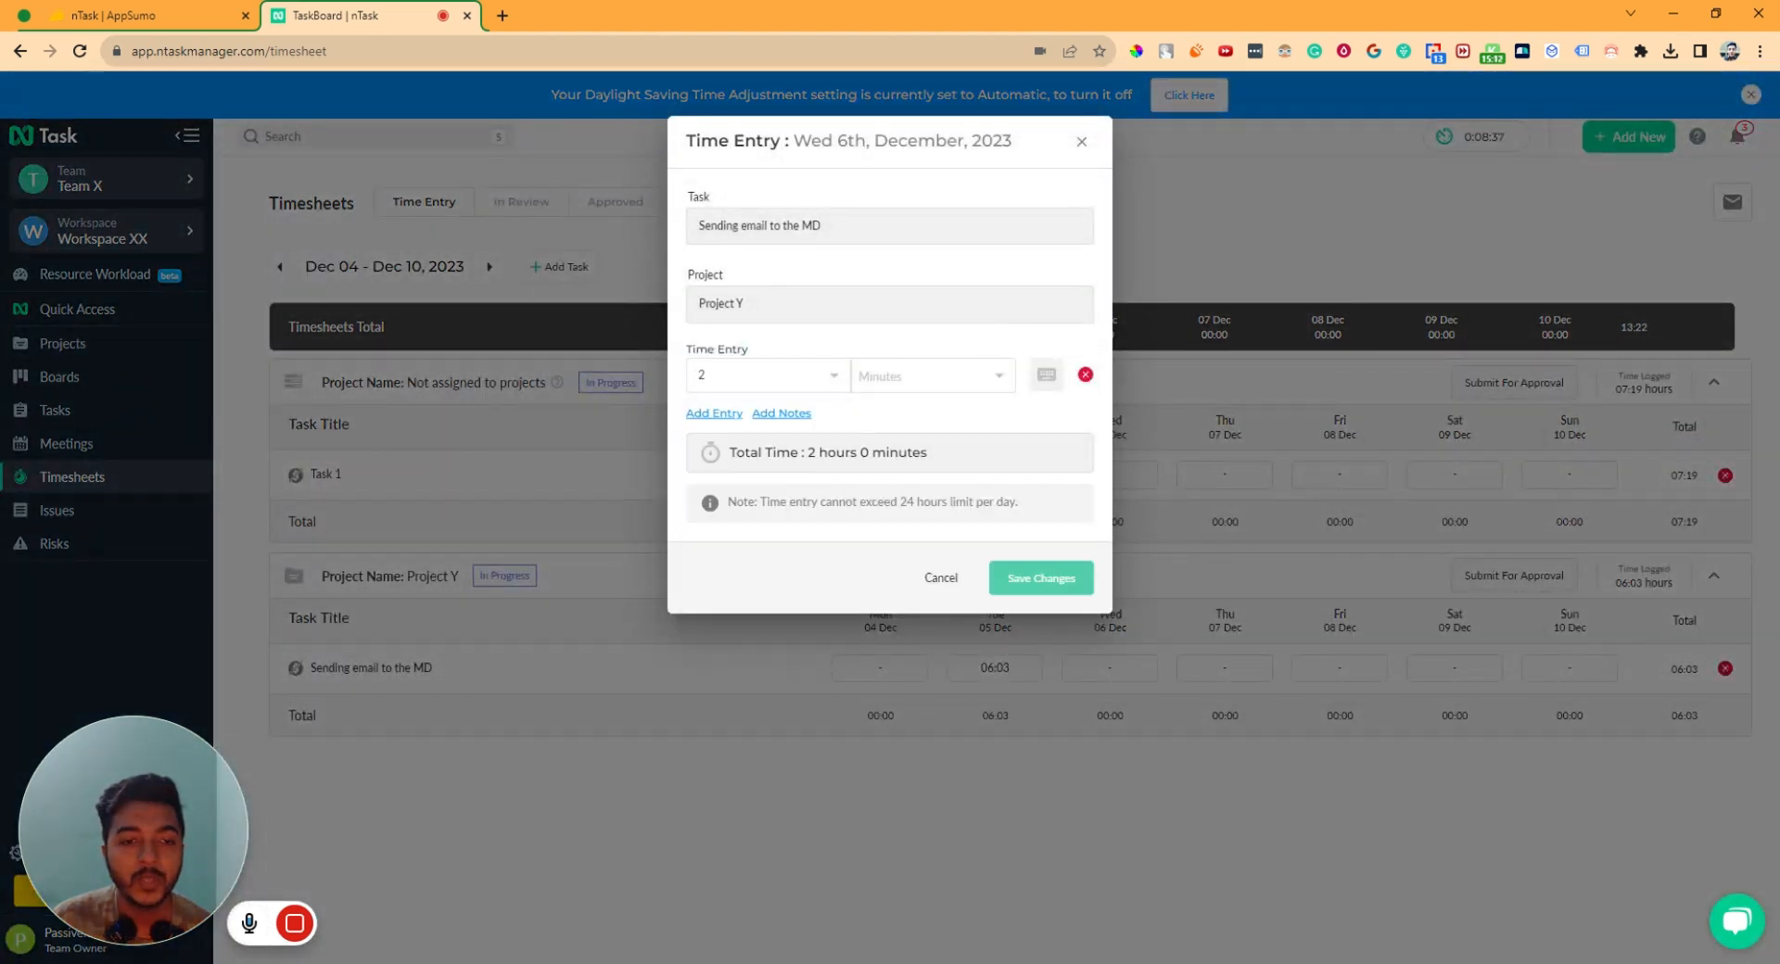
left_click(927, 376)
scroll(927, 519, "down", 3)
left_click(927, 559)
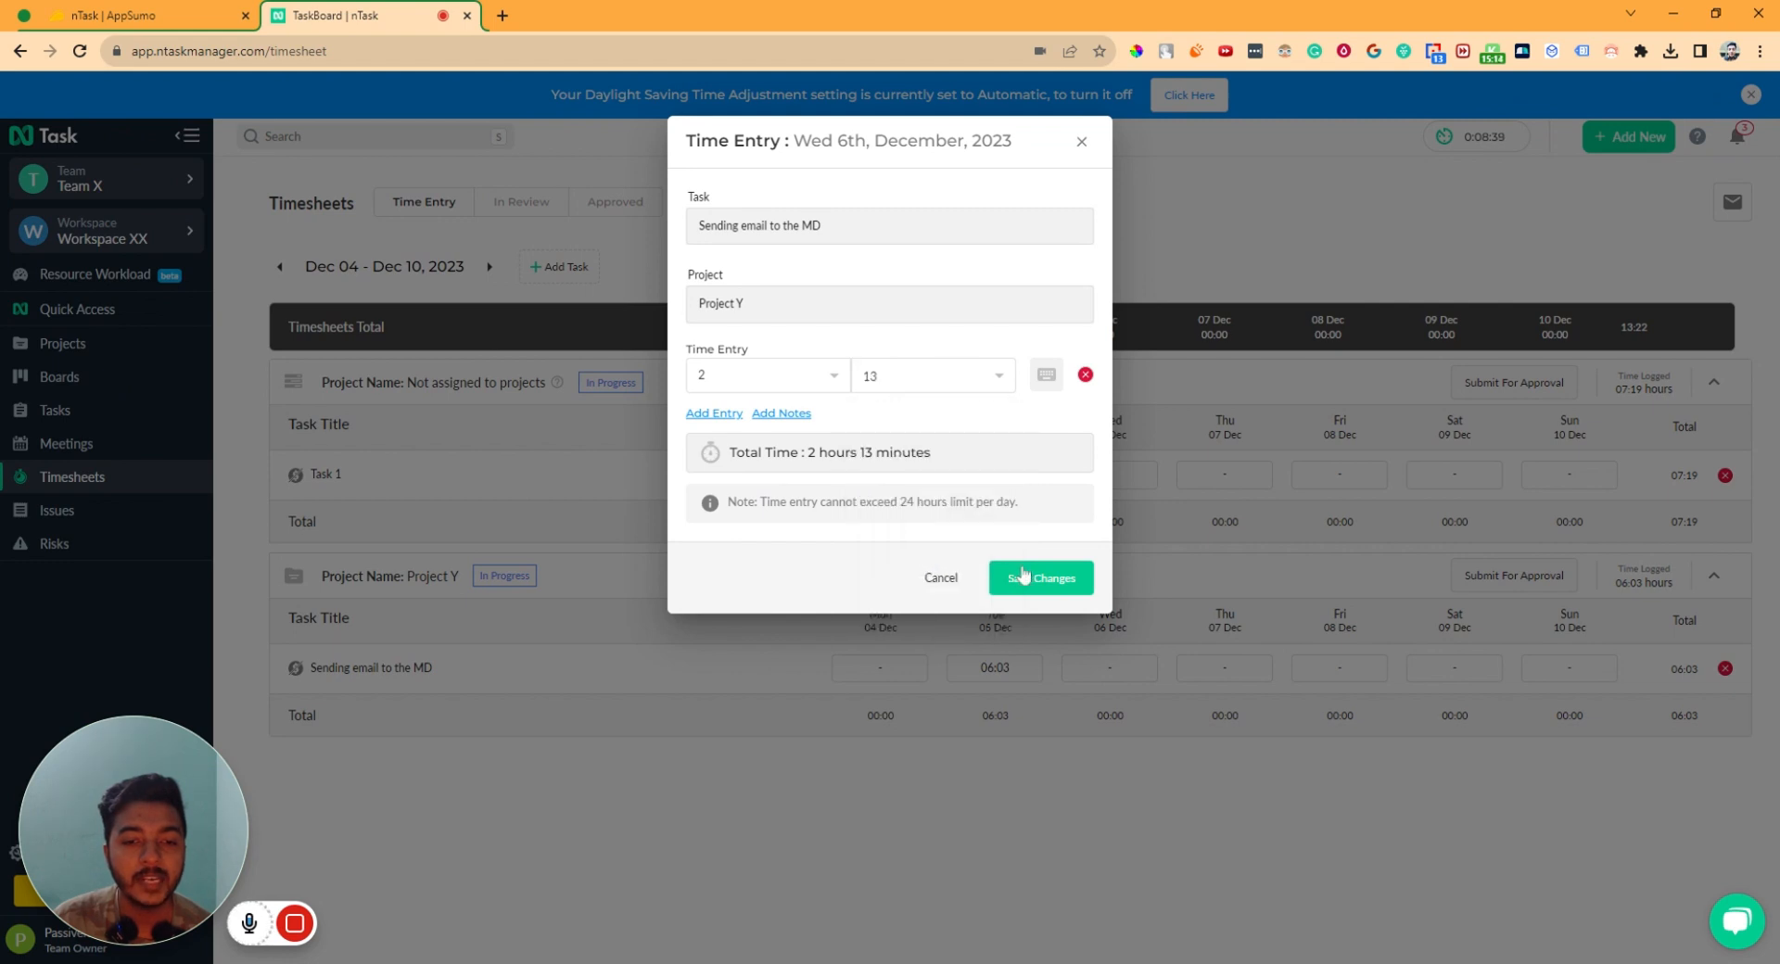
left_click(1028, 575)
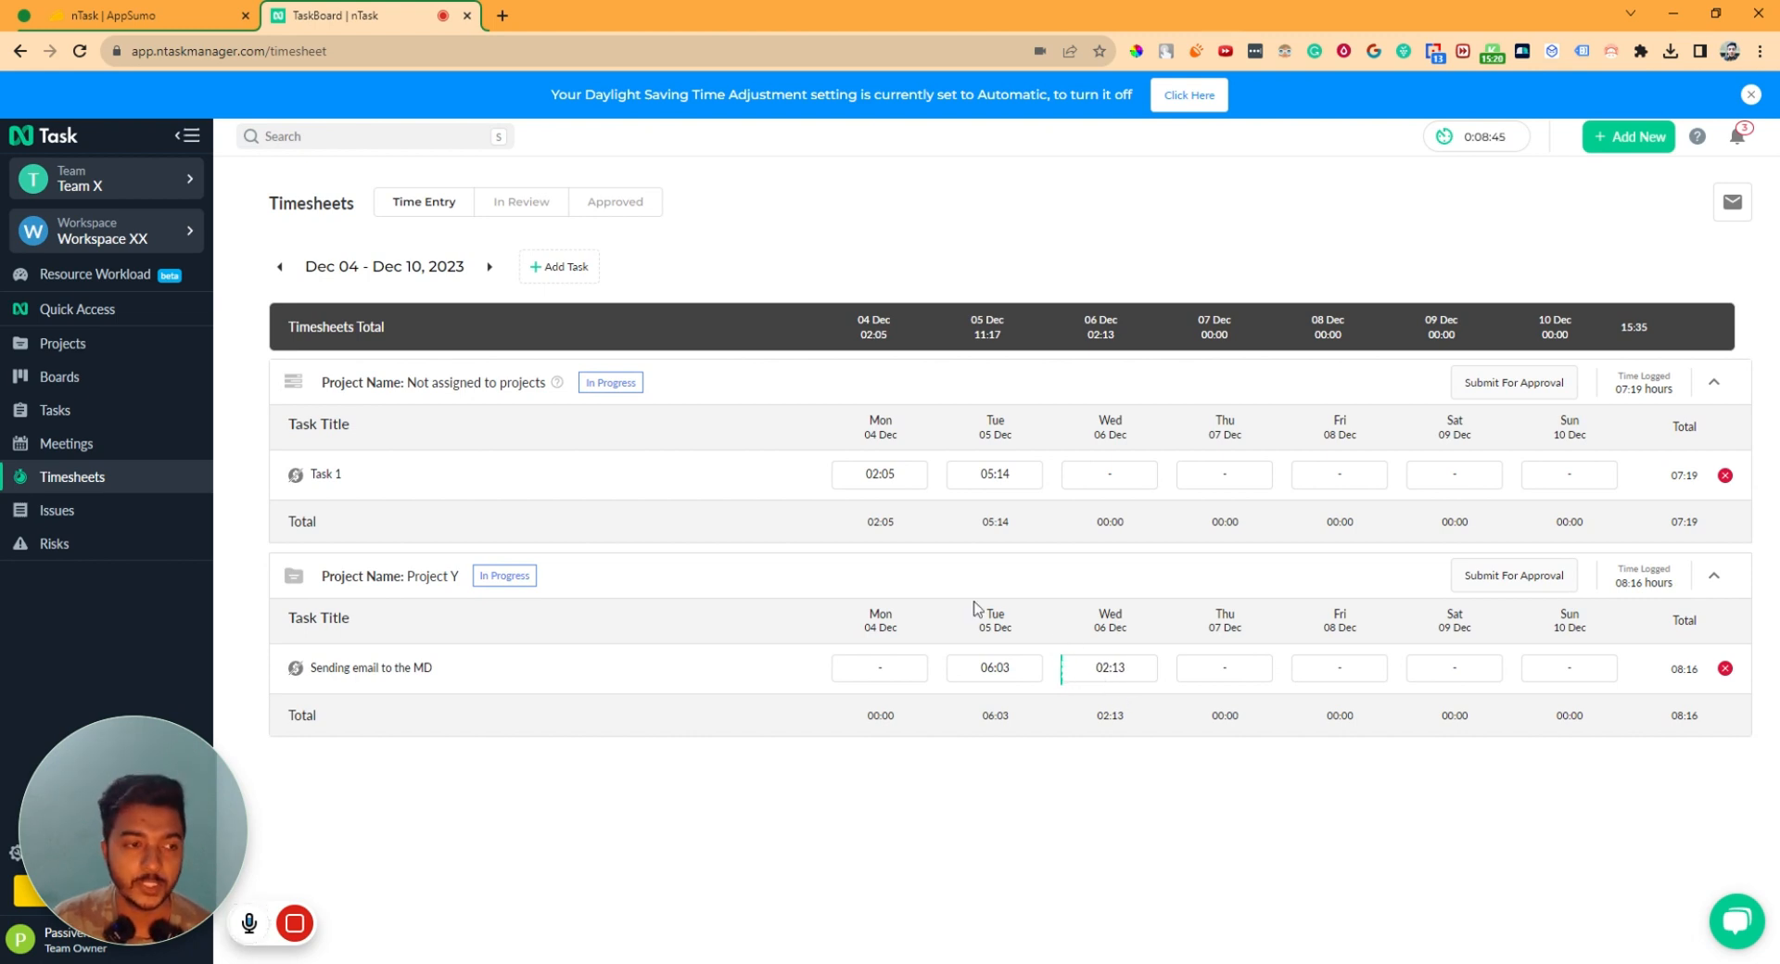
left_click(134, 411)
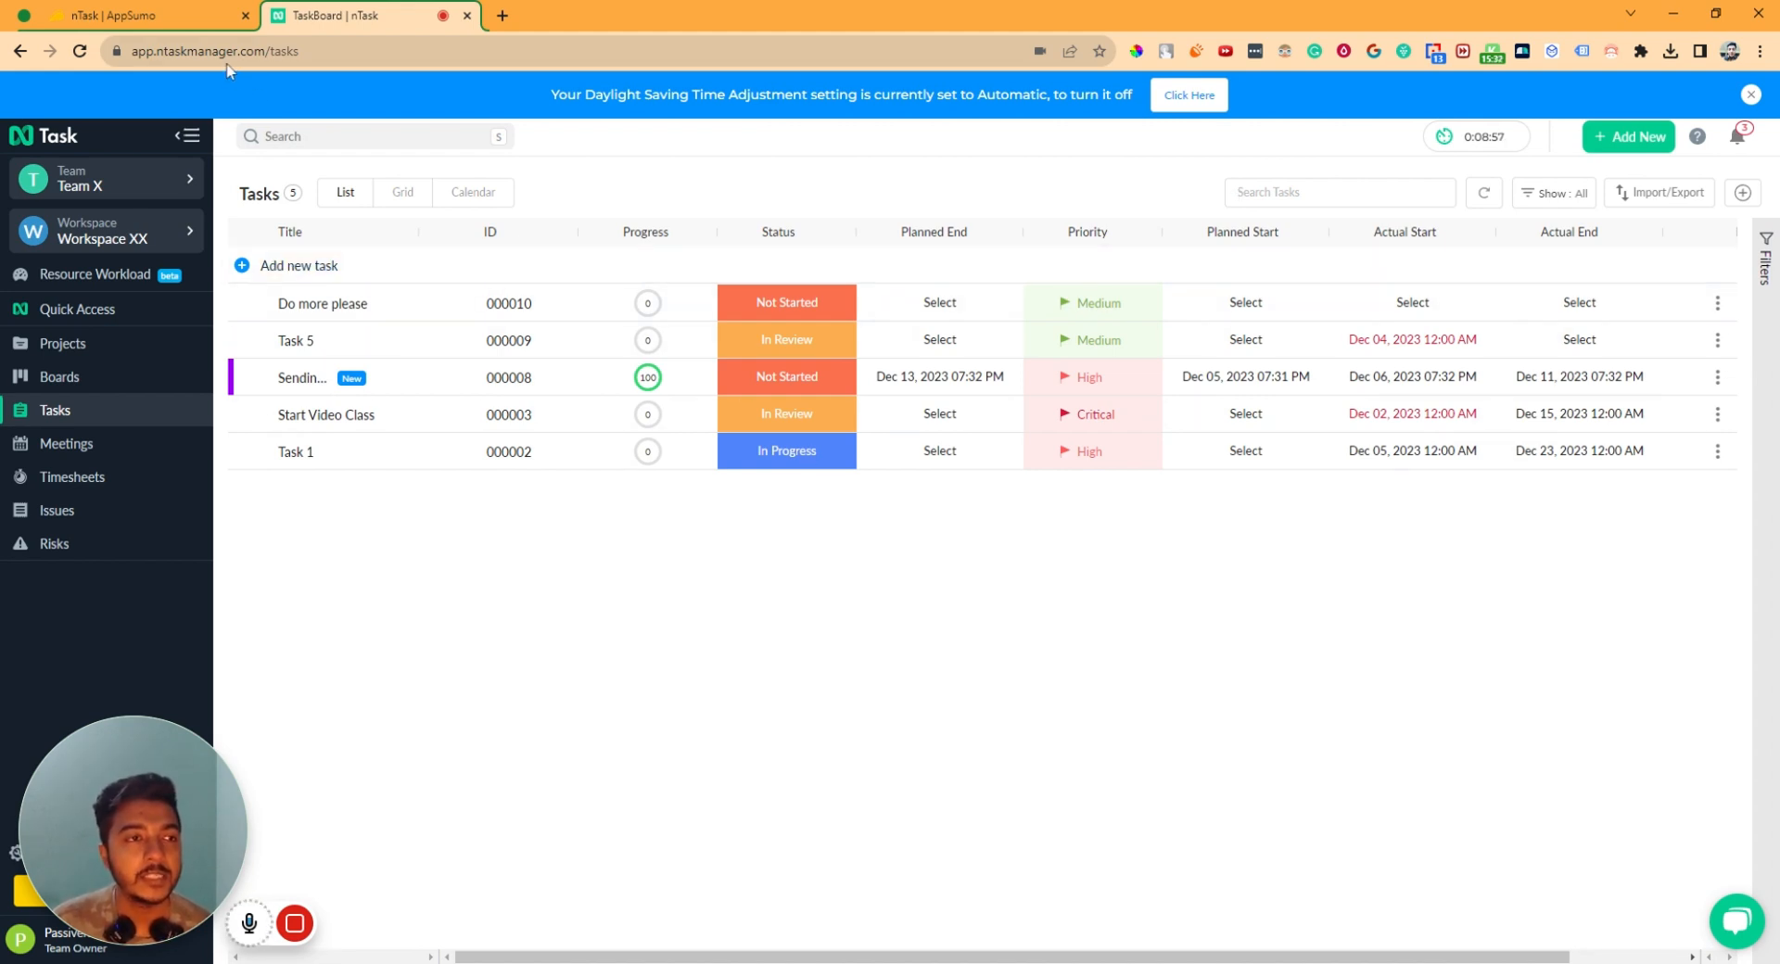
- Autoscroll the nTask AppSumo deal page down to the $59, $118 and $295 plans
left_click(198, 18)
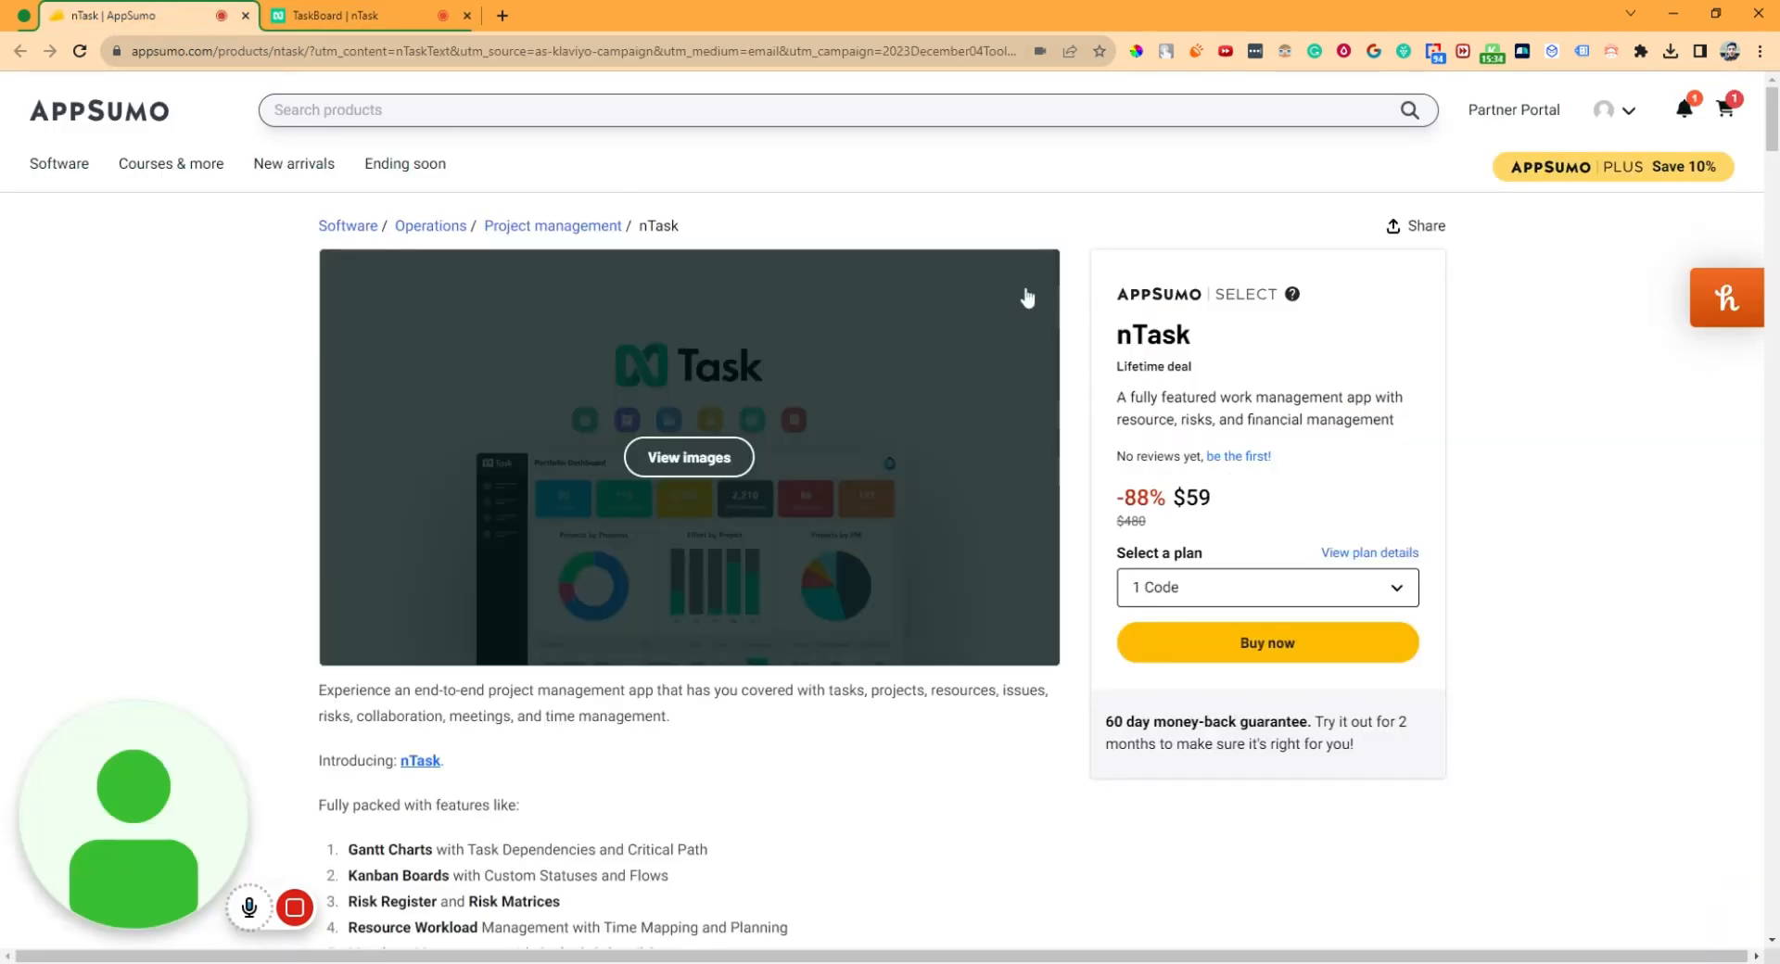
middle_click(1083, 239)
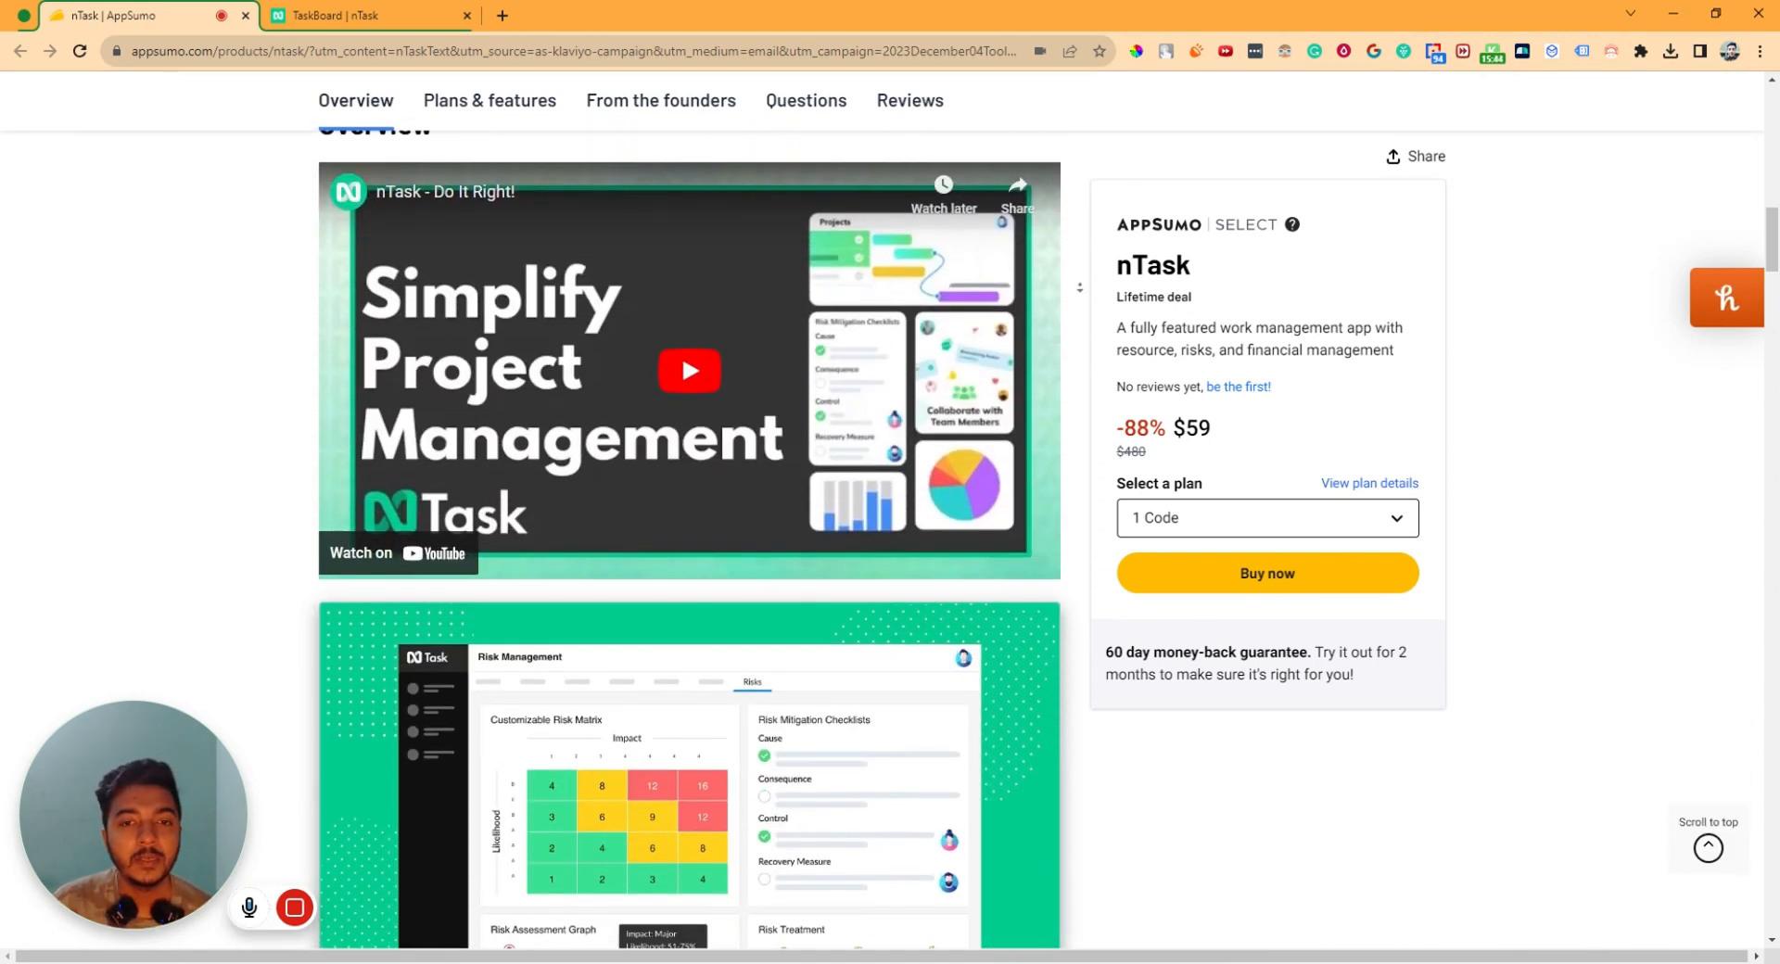
middle_click(1080, 283)
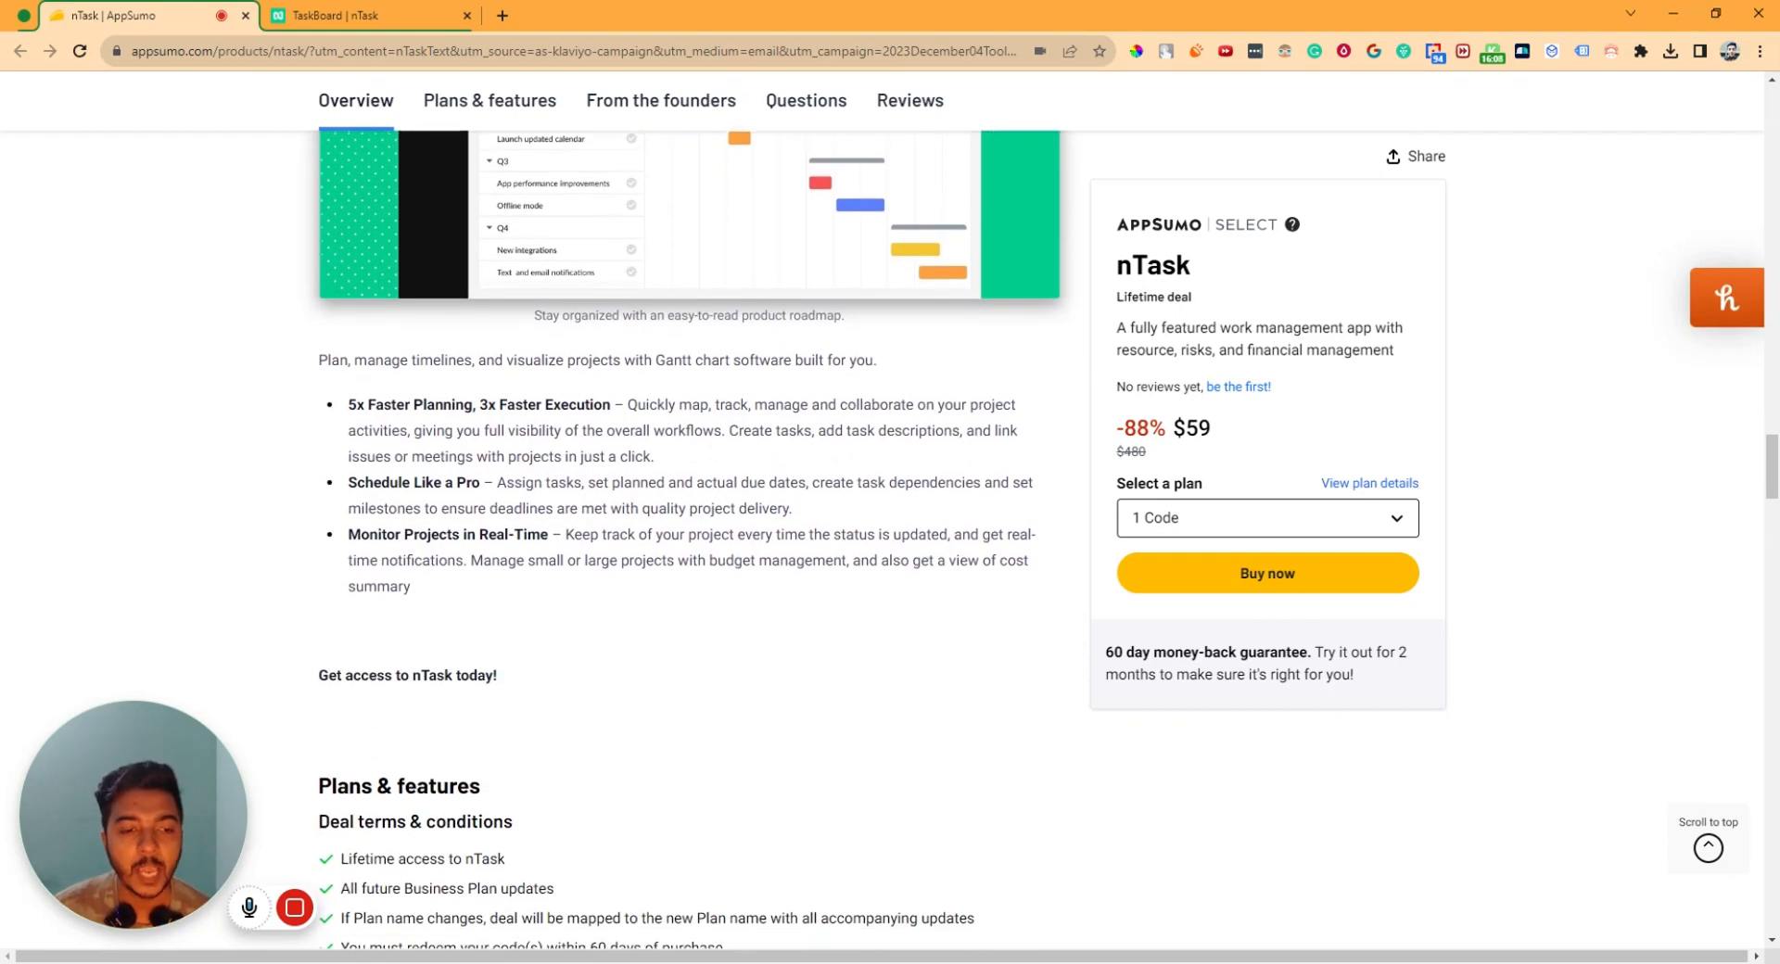
middle_click(1074, 396)
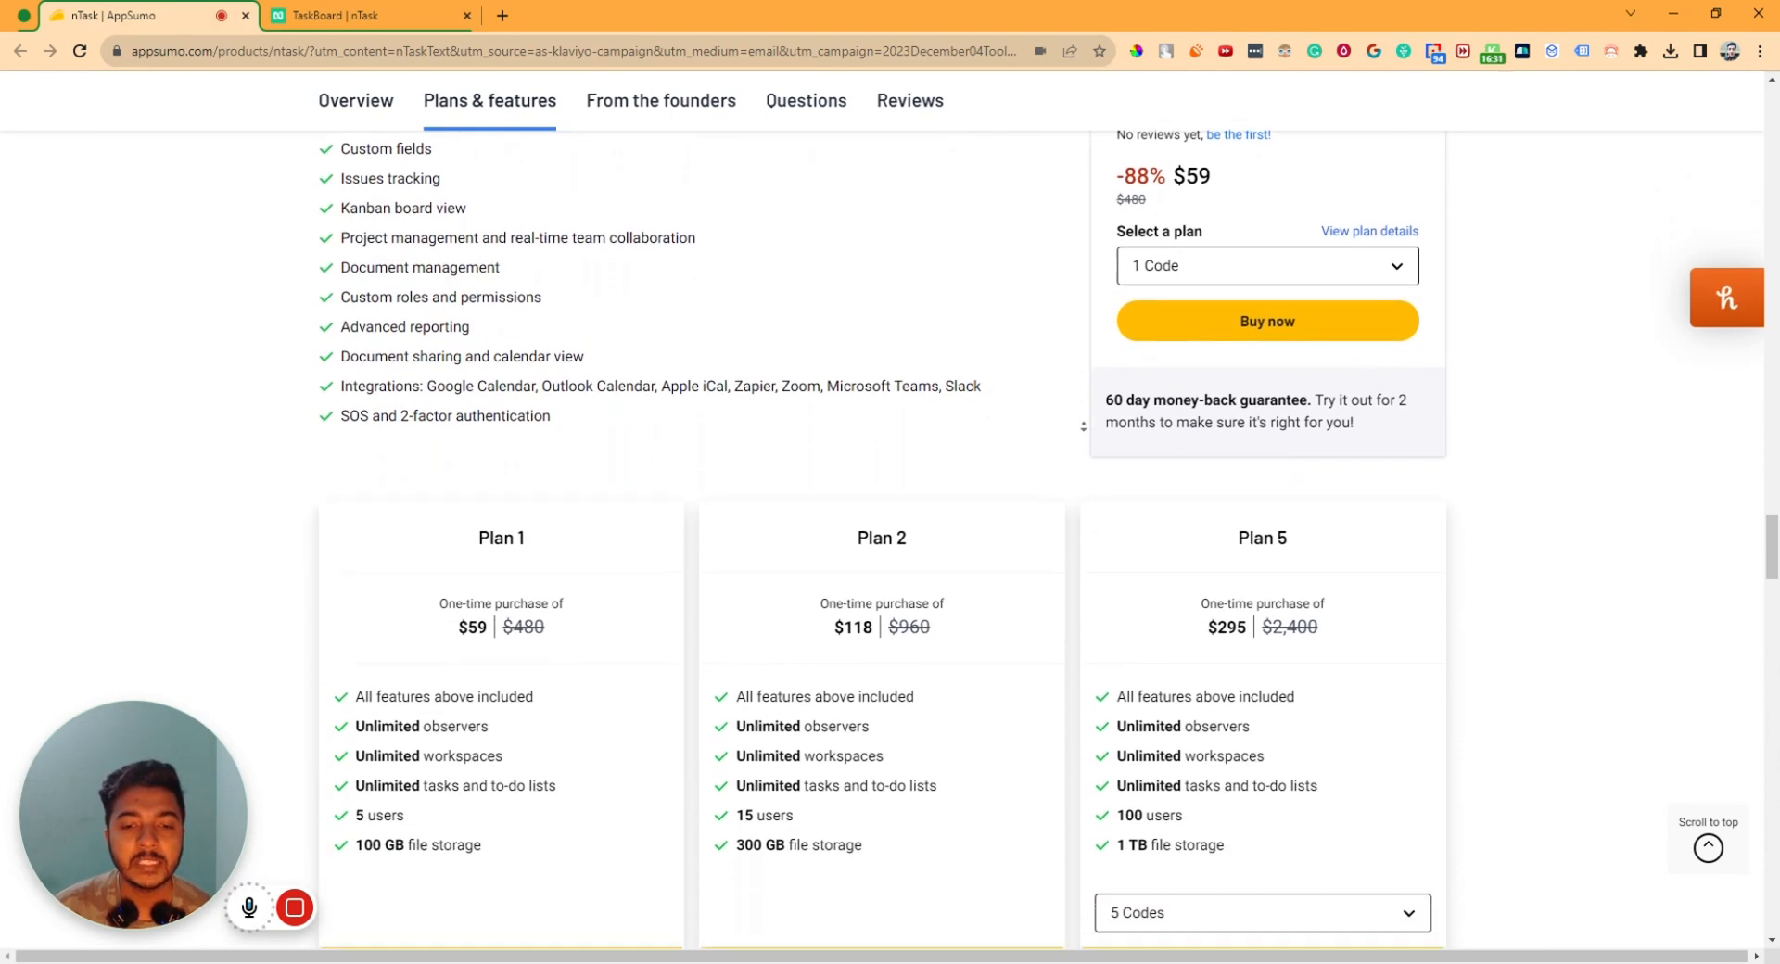
middle_click(1084, 427)
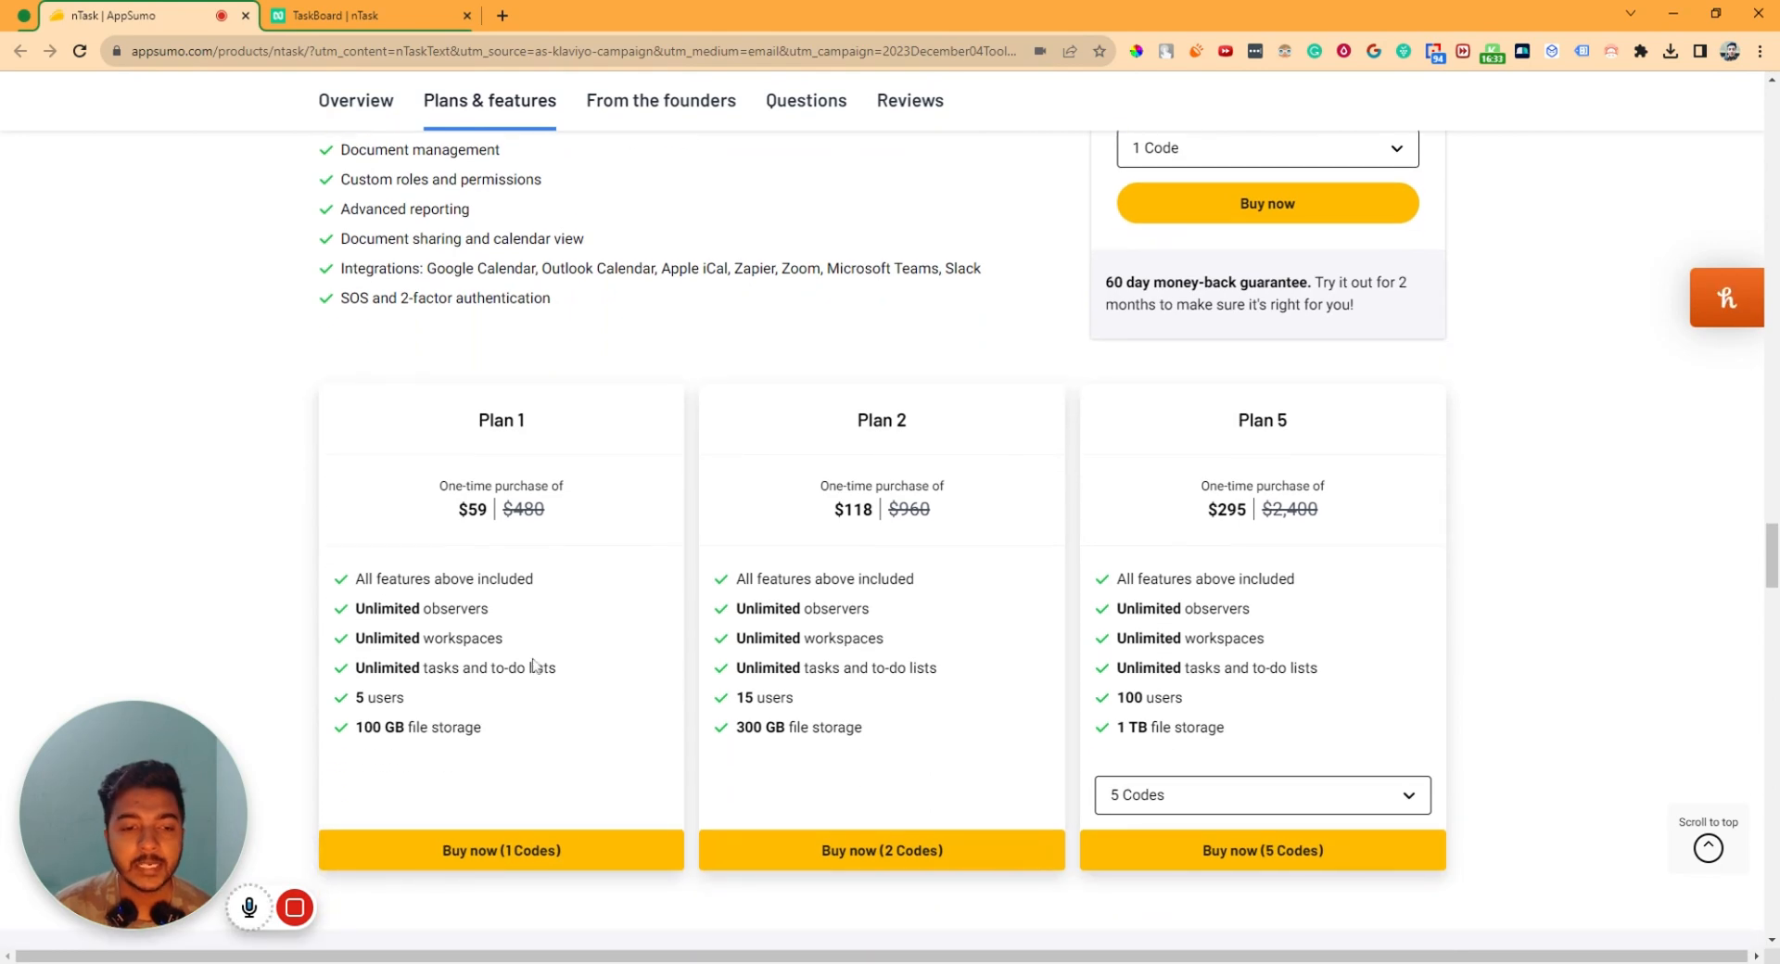
left_click(295, 908)
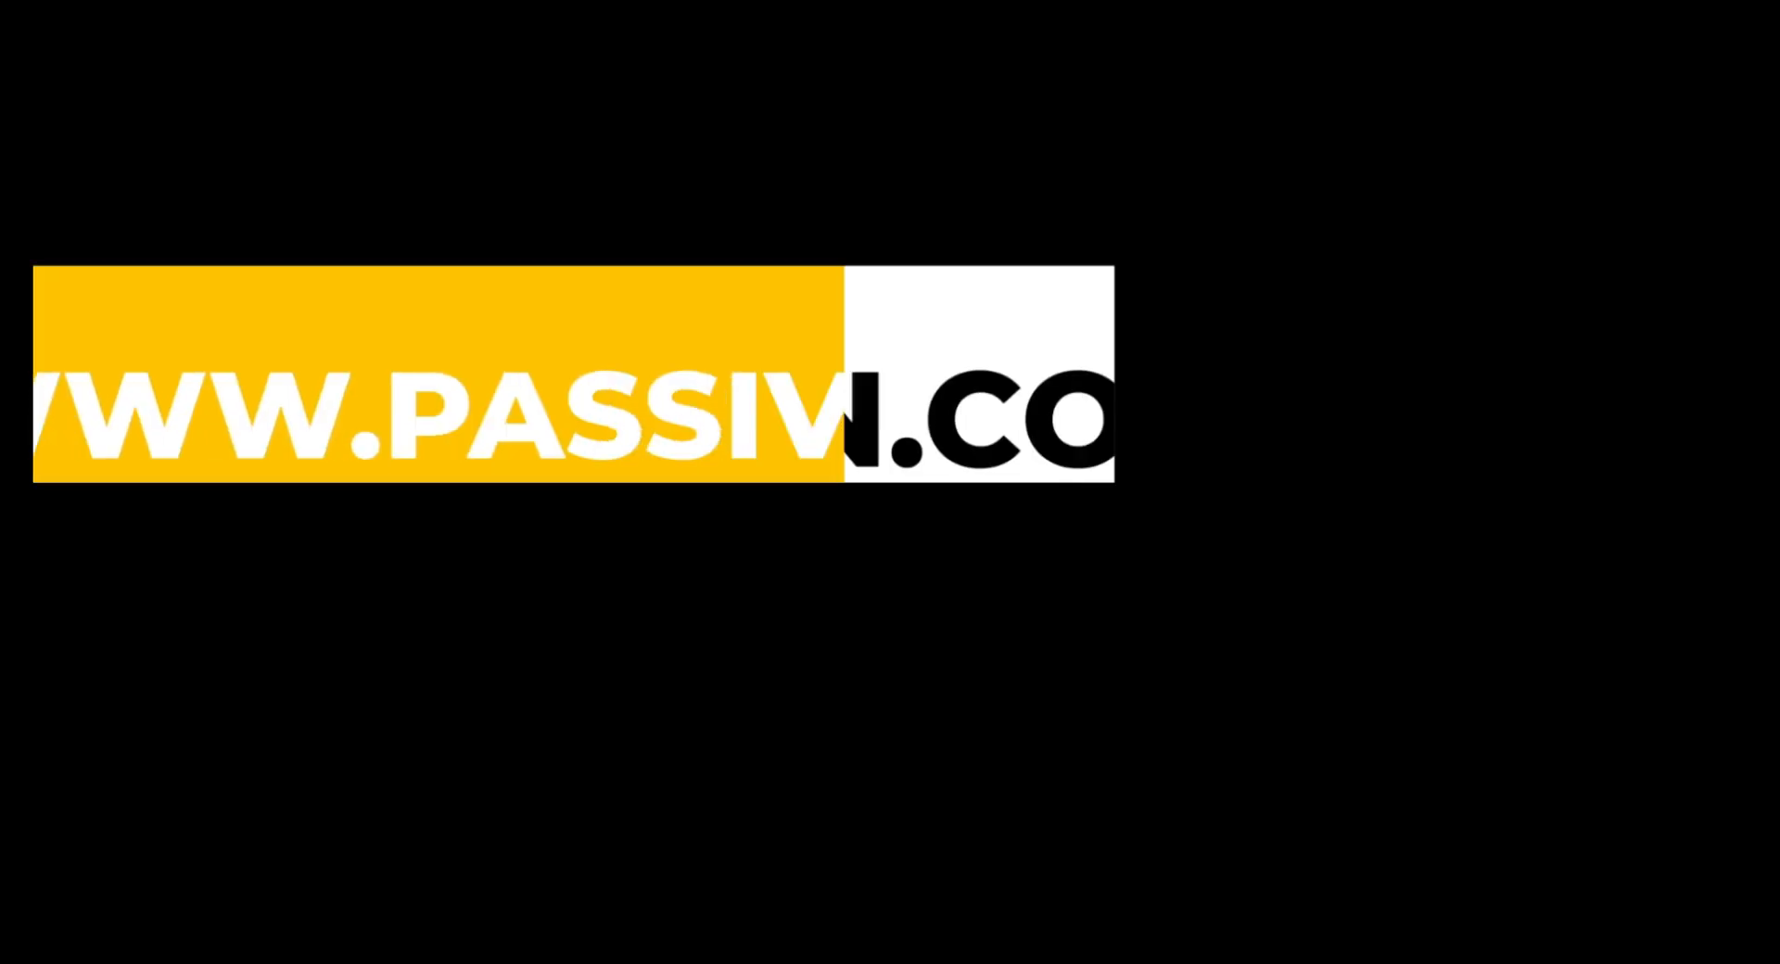